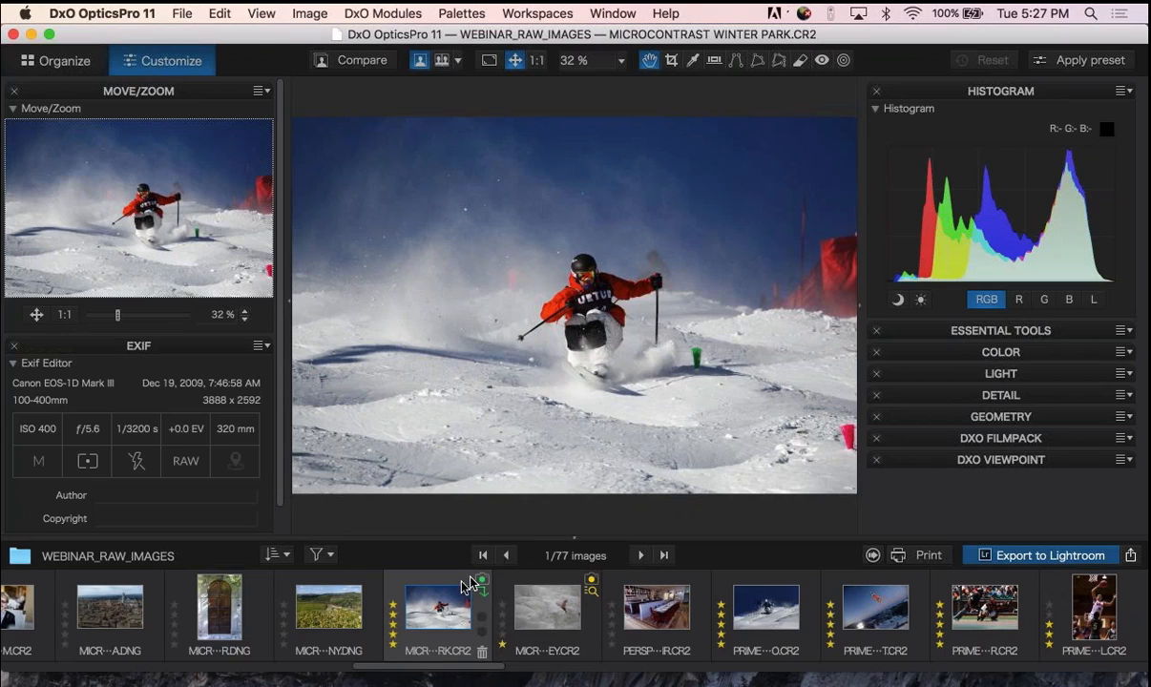
# Download the Canon EOS 1D Mark III + Canon EF100-400mm f/4.5-5.6L IS USM optics module for MICROCONTRAST WINTER PARK.CR2.
pyautogui.moveTo(482, 585)
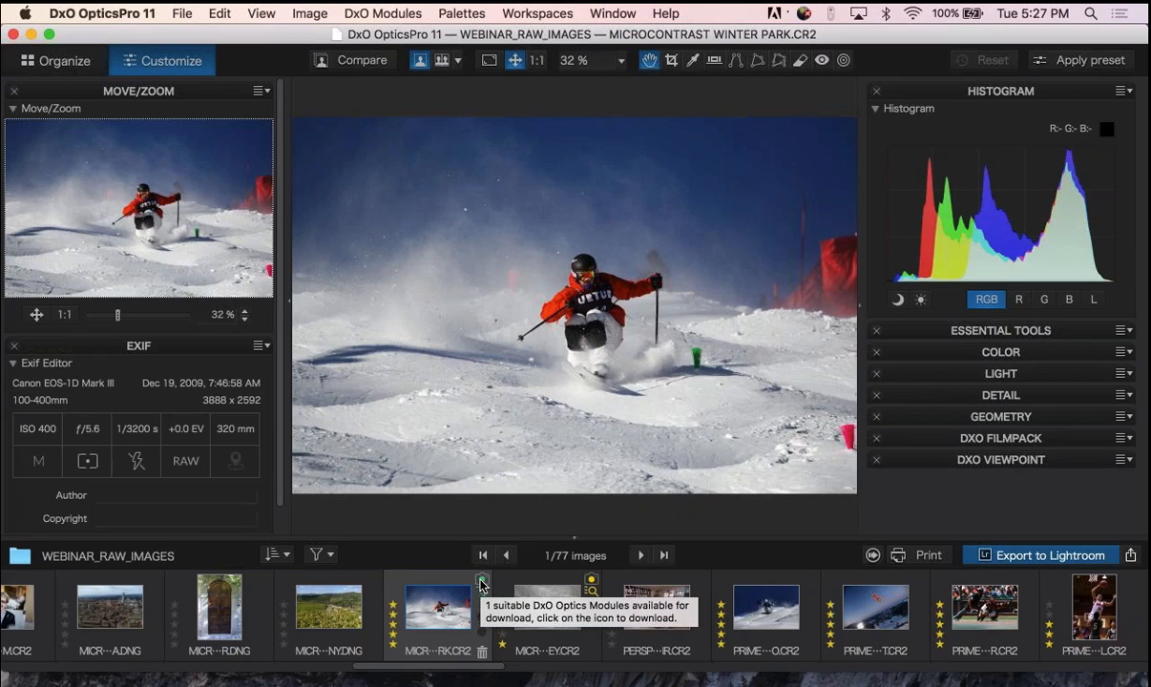
pyautogui.click(482, 583)
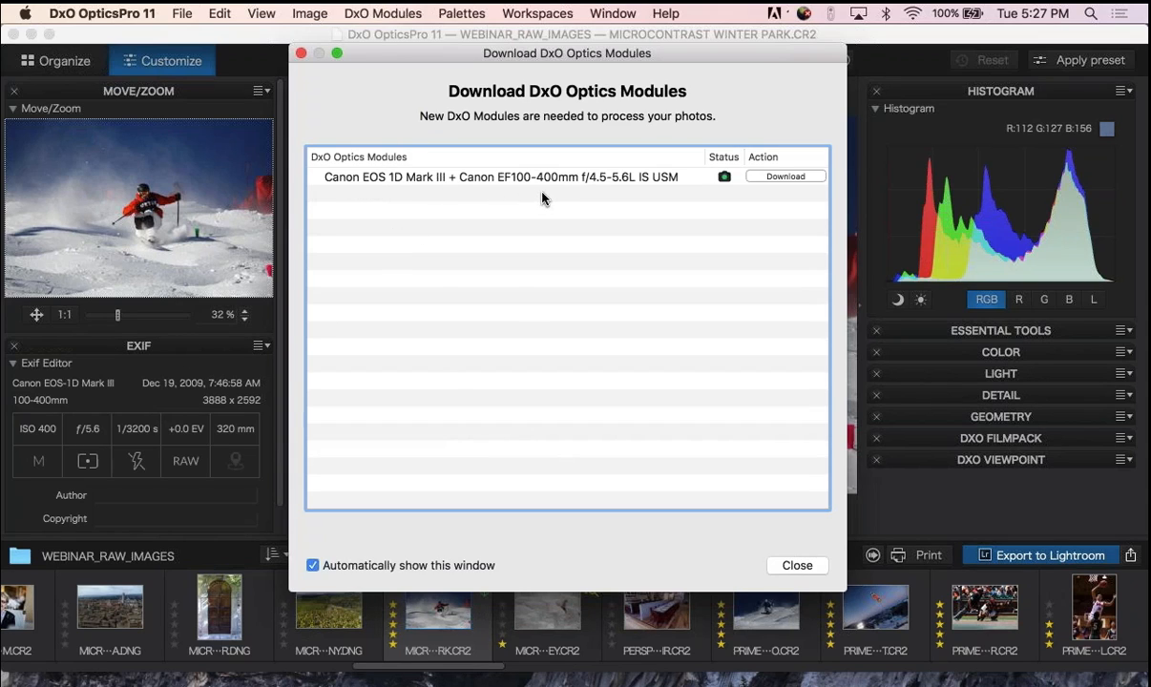
pyautogui.click(778, 178)
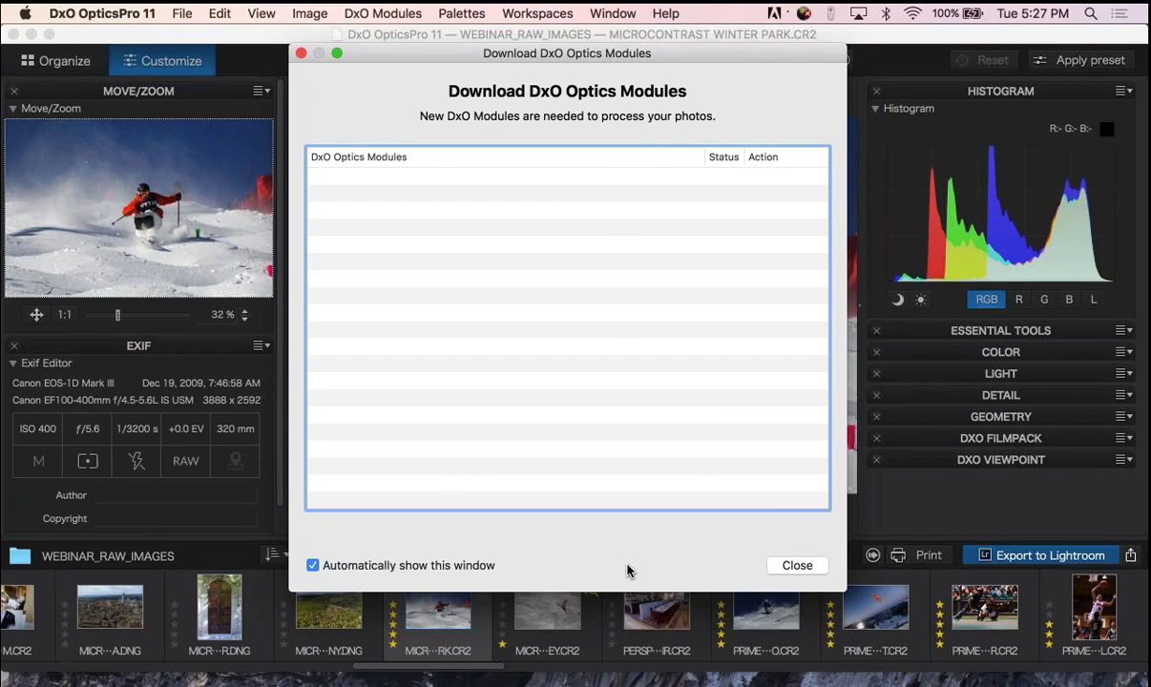
pyautogui.click(796, 566)
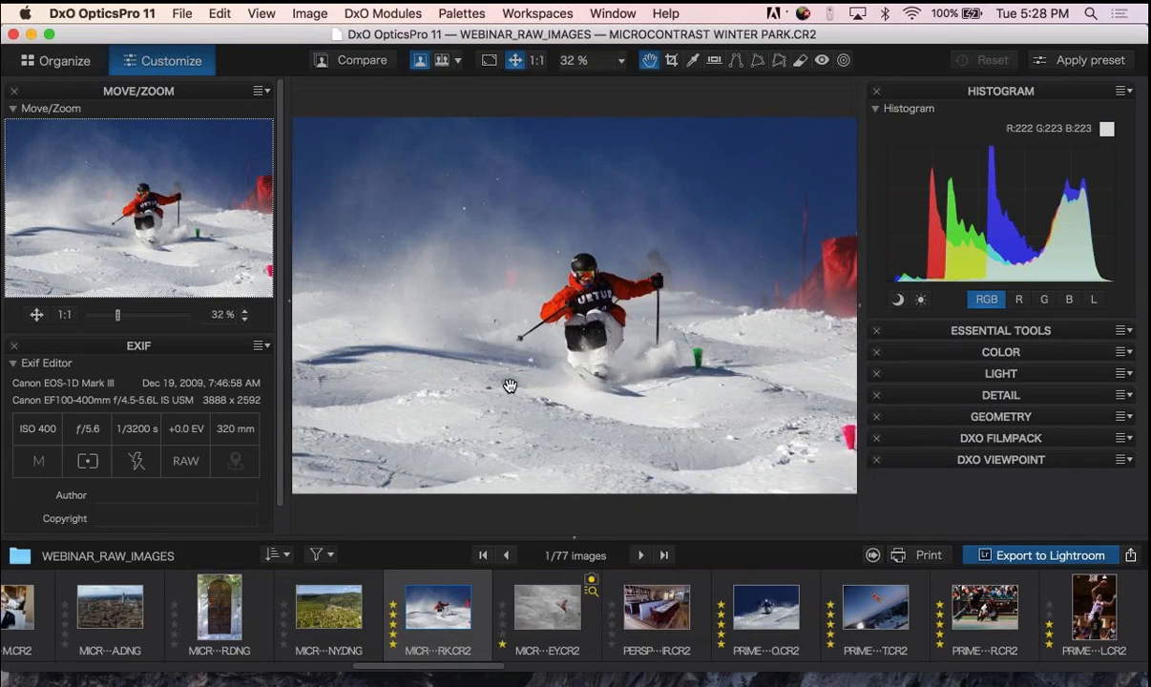
# Hide the Move/Zoom and EXIF palettes and compare the skier photo's as-shot and corrected versions, including side by side at 100 %.
pyautogui.click(286, 300)
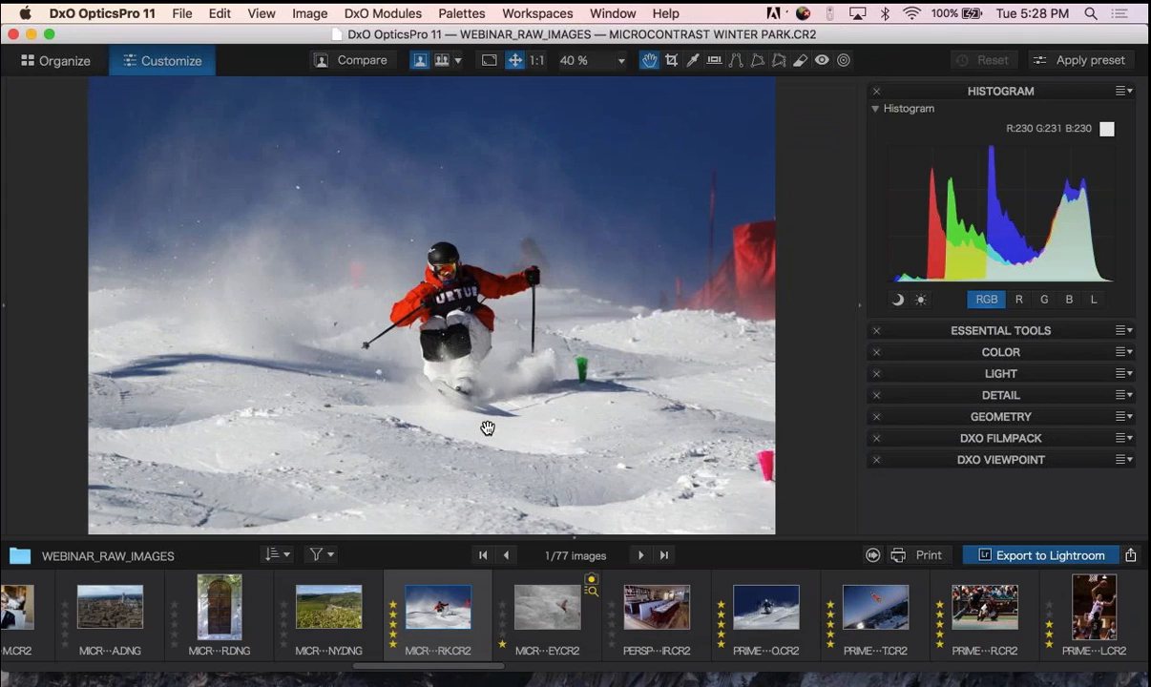
pyautogui.click(356, 63)
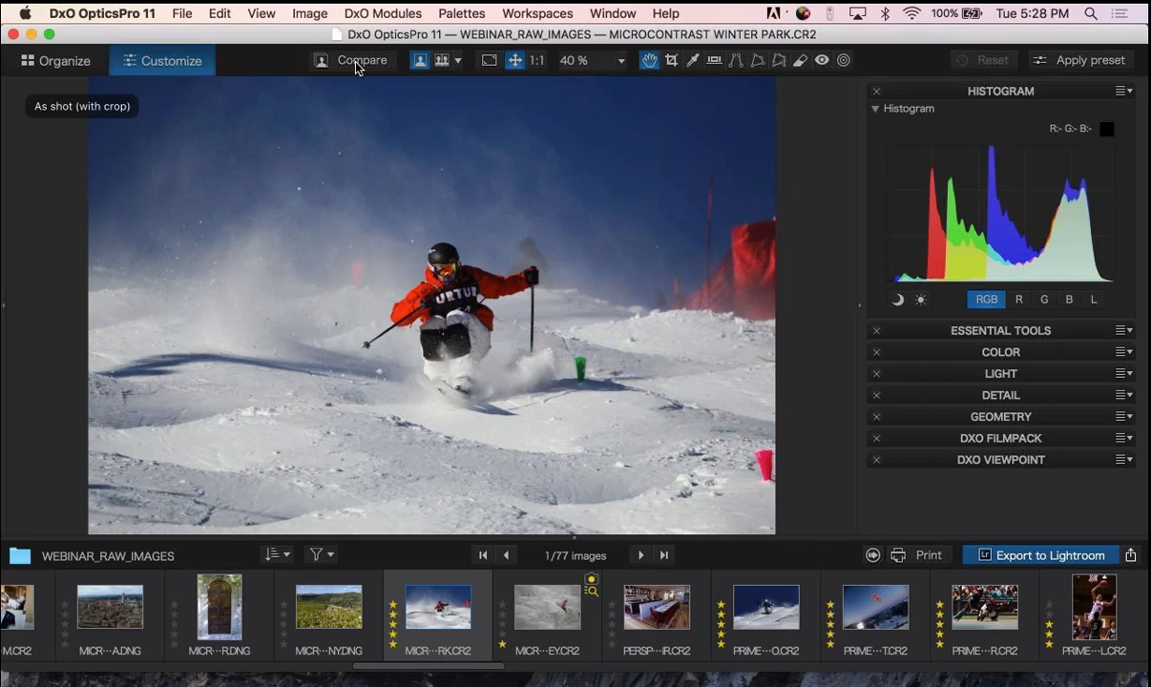
pyautogui.click(356, 63)
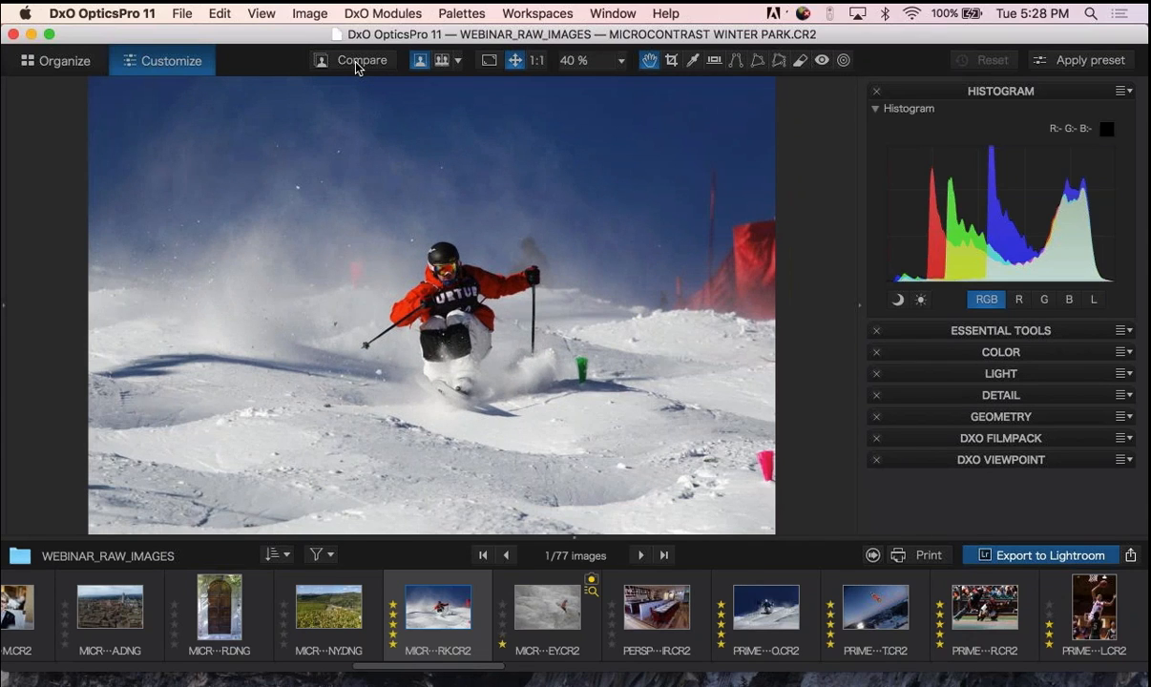
pyautogui.click(442, 63)
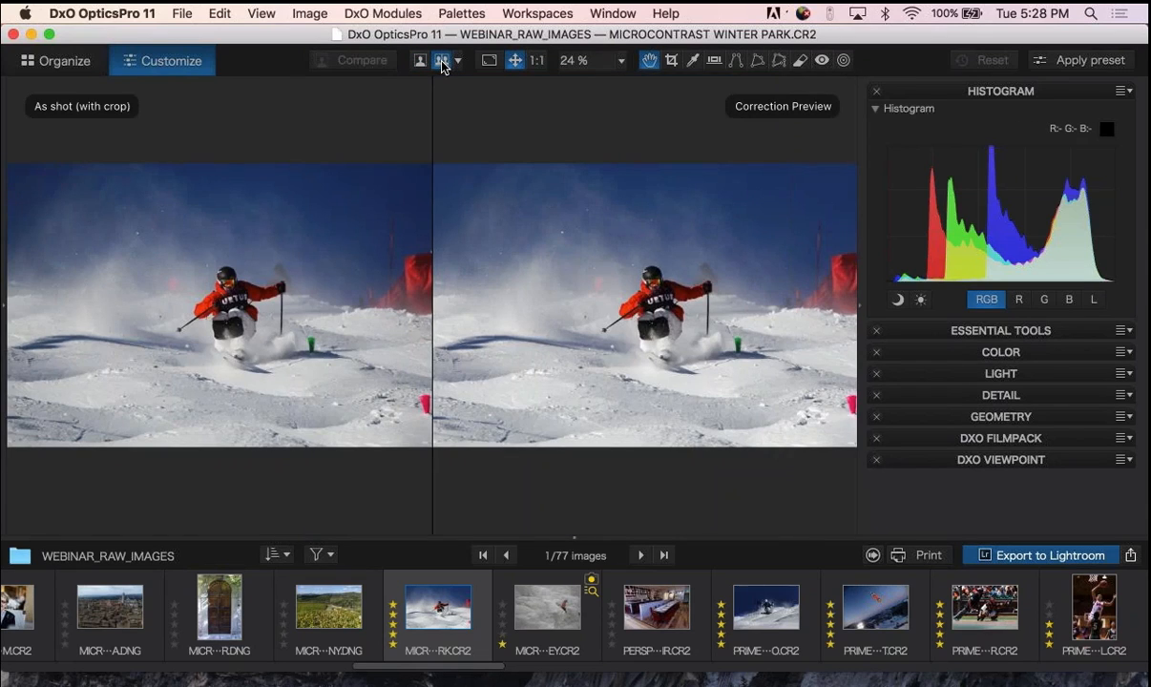
pyautogui.click(664, 313)
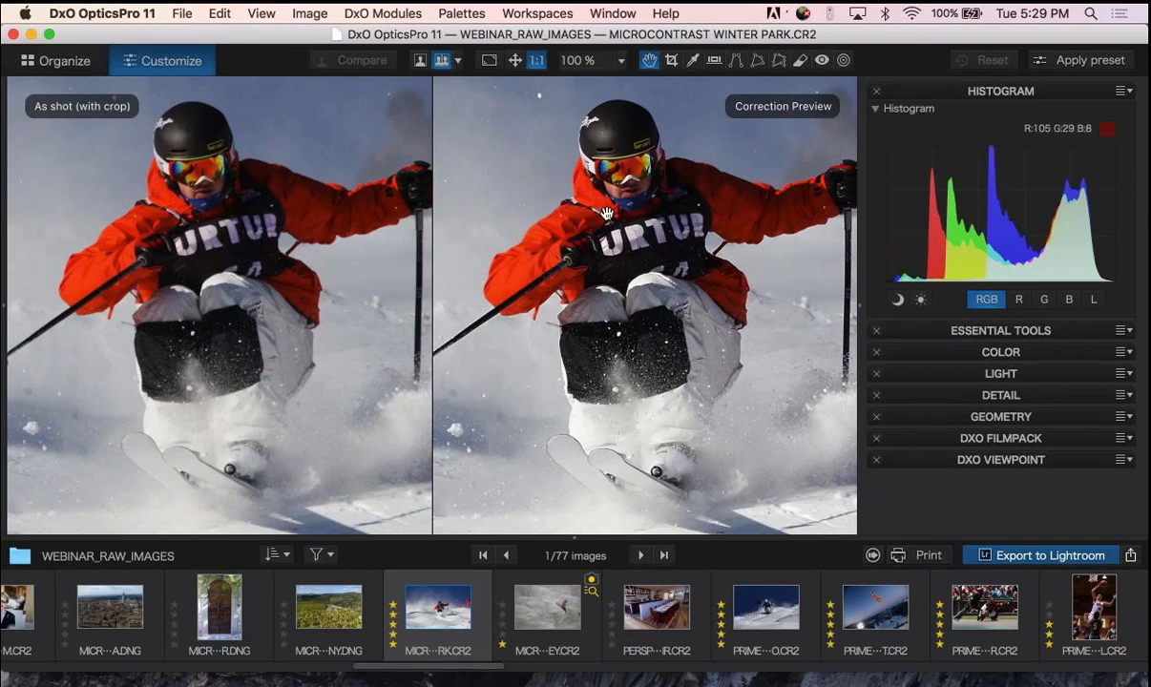
pyautogui.click(420, 60)
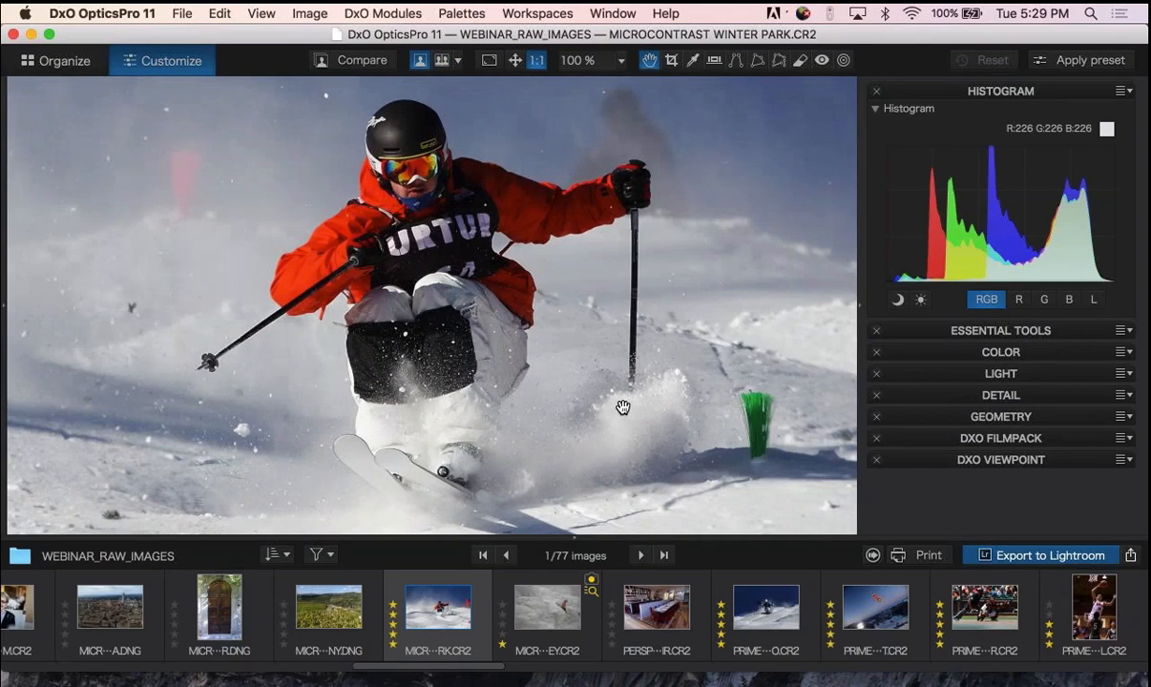
pyautogui.moveTo(622, 408); pyautogui.dragTo(725, 399)
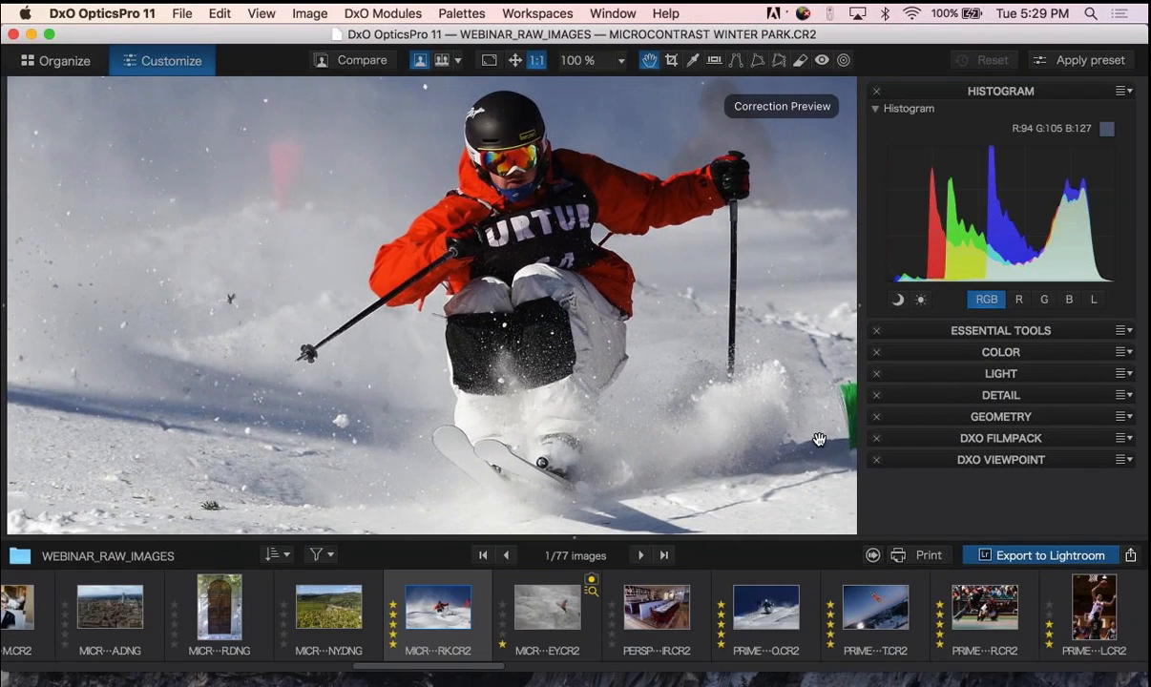
# Examine the skier photo's Light and Detail corrections, including the Chromatic Aberration settings.
pyautogui.click(959, 376)
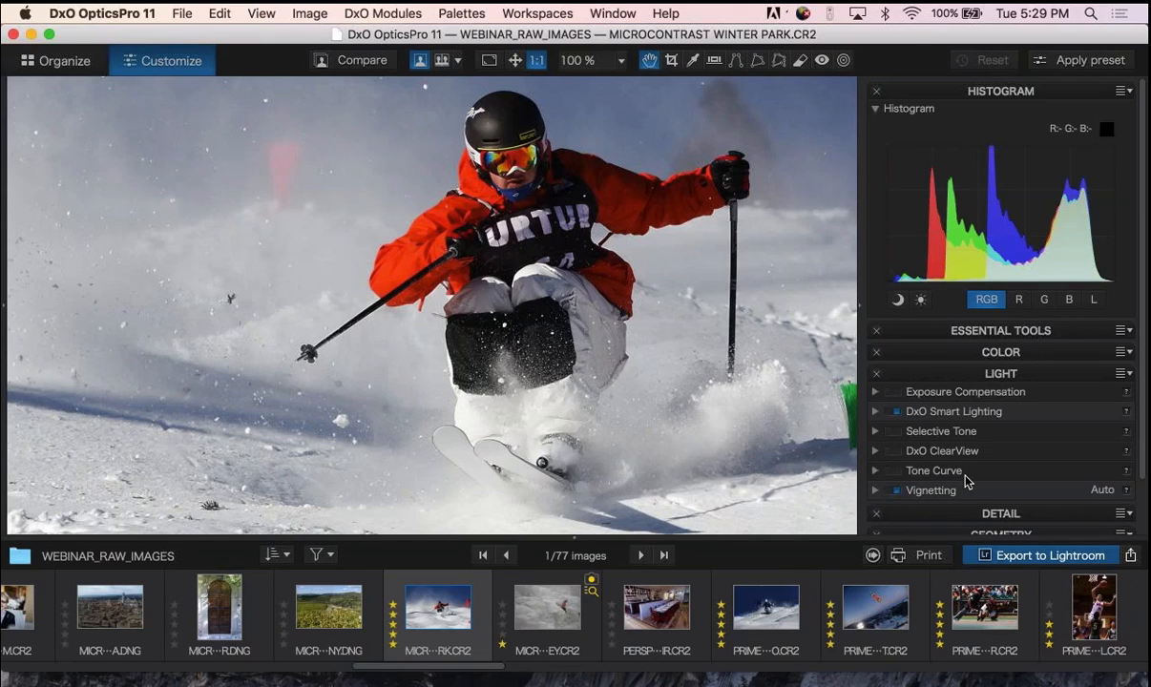
pyautogui.click(972, 380)
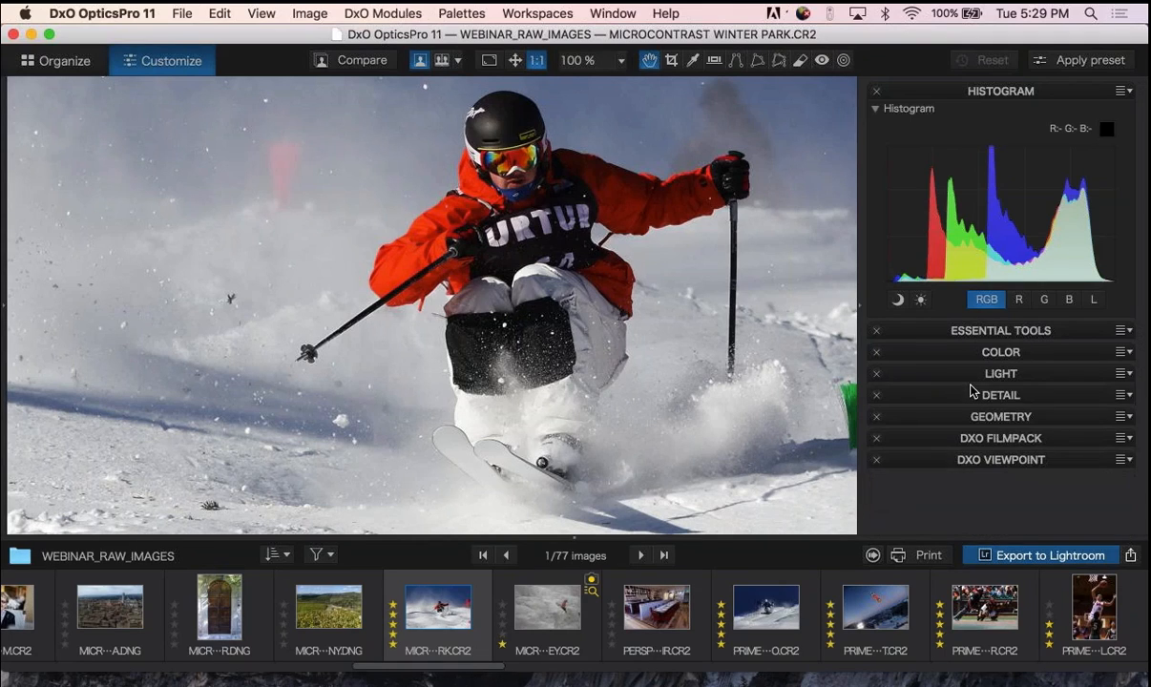
pyautogui.click(971, 392)
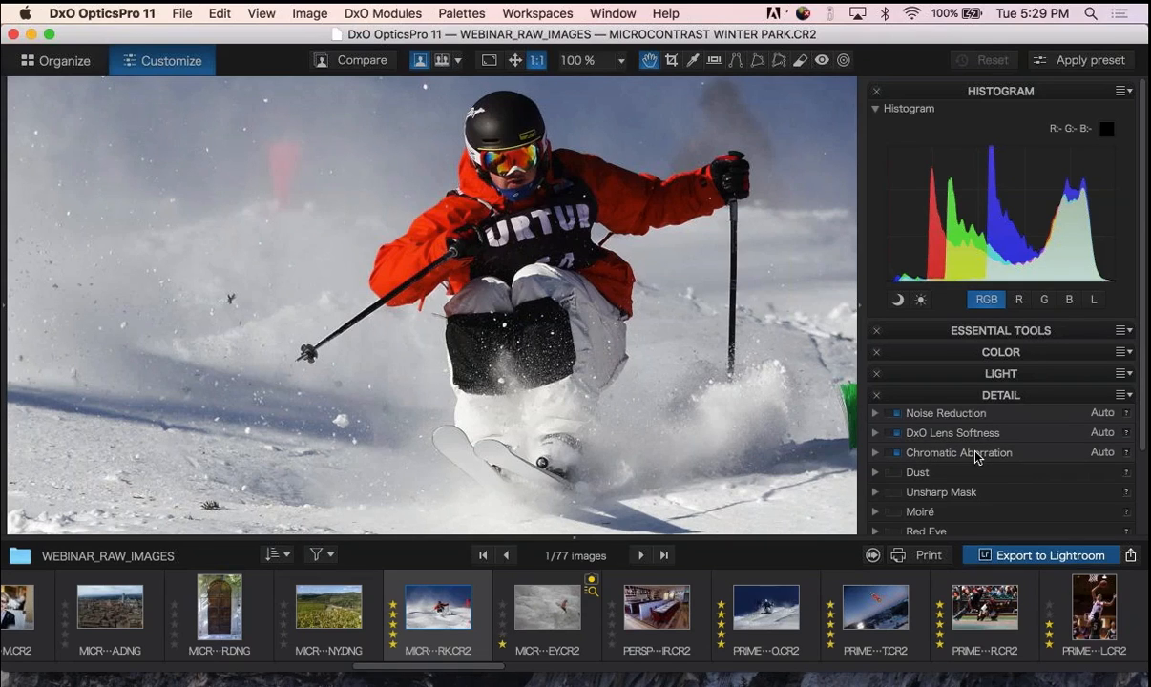
pyautogui.click(875, 452)
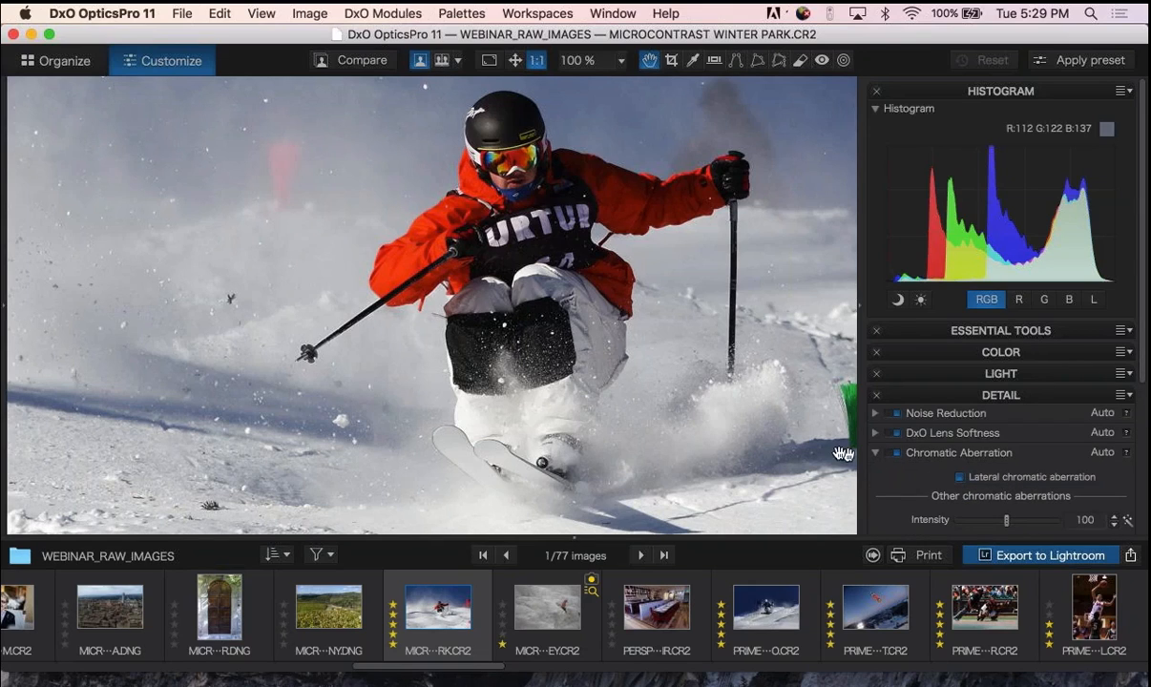
pyautogui.click(877, 455)
pyautogui.click(943, 393)
# Switch the Geometry distortion correction off and on to compare its effect, leaving it enabled, and fit the skier photo to the view.
pyautogui.click(938, 418)
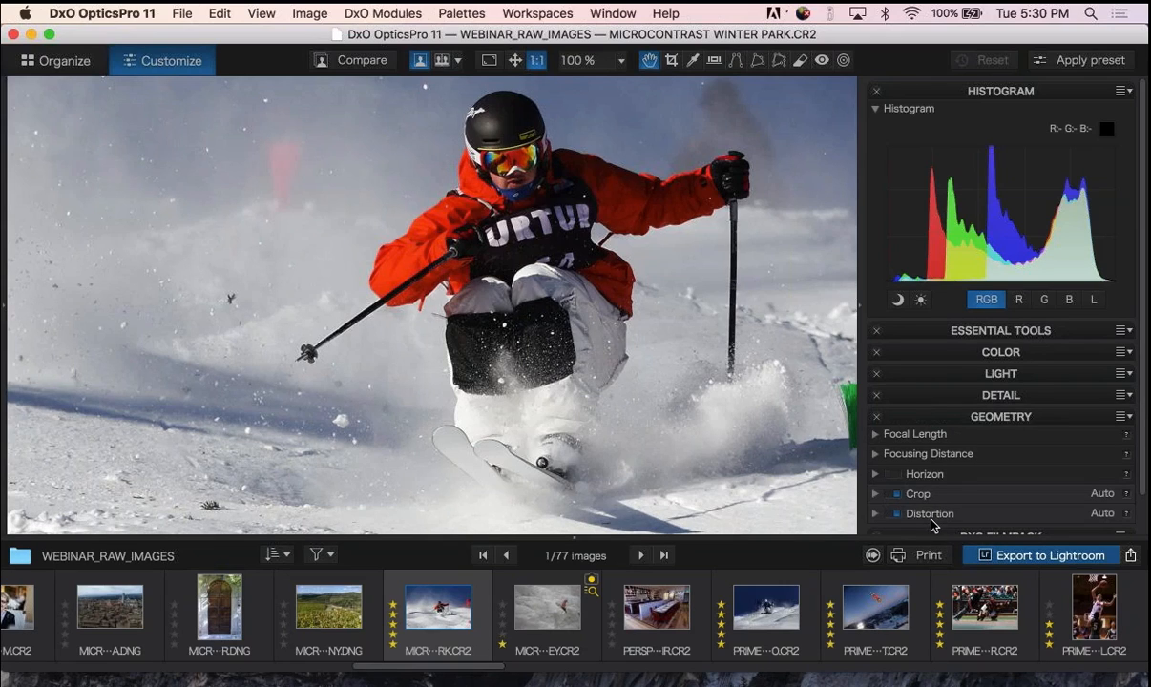
pyautogui.moveTo(970, 420); pyautogui.dragTo(970, 427)
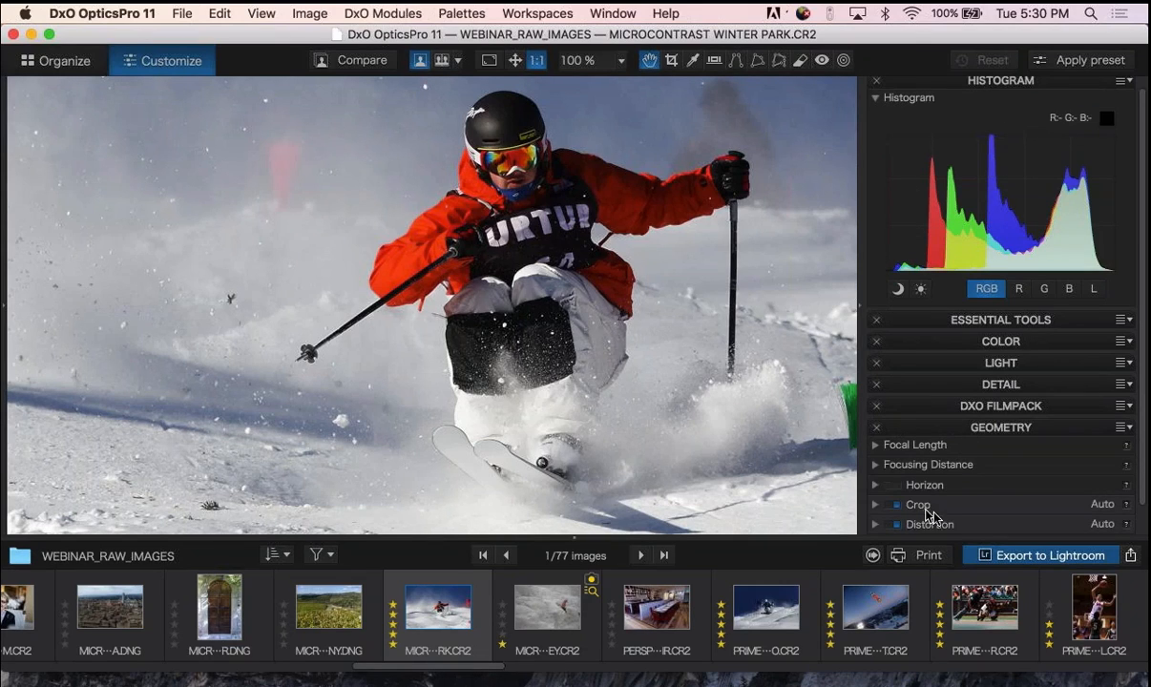
pyautogui.click(933, 526)
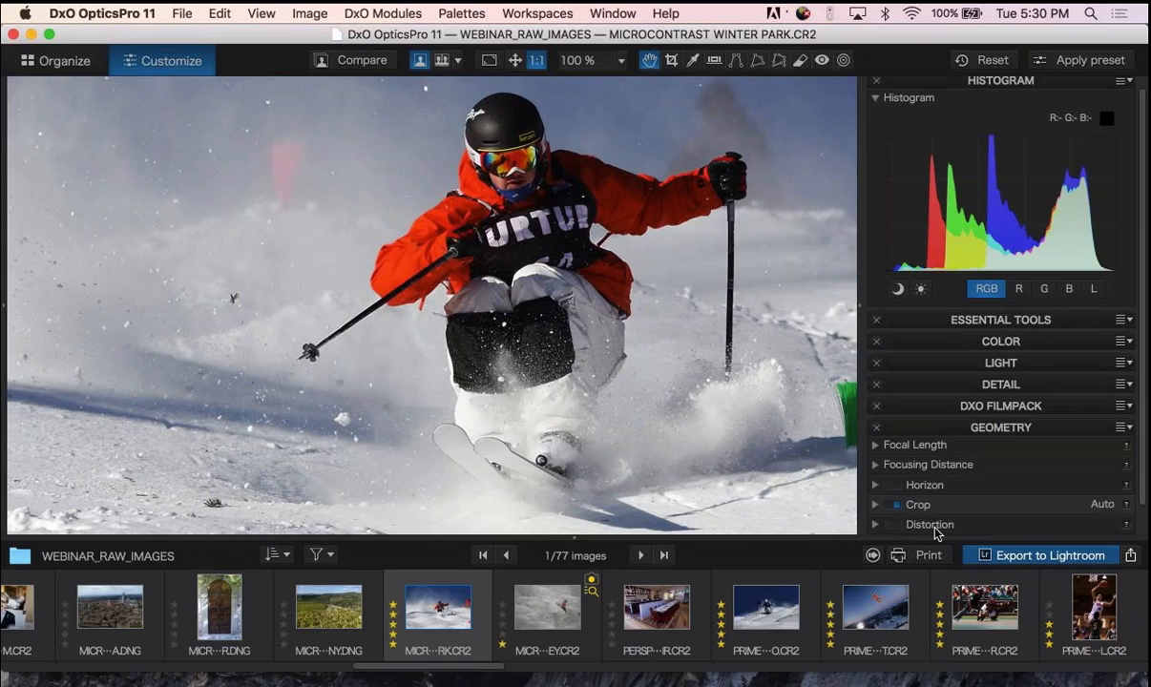
pyautogui.click(934, 528)
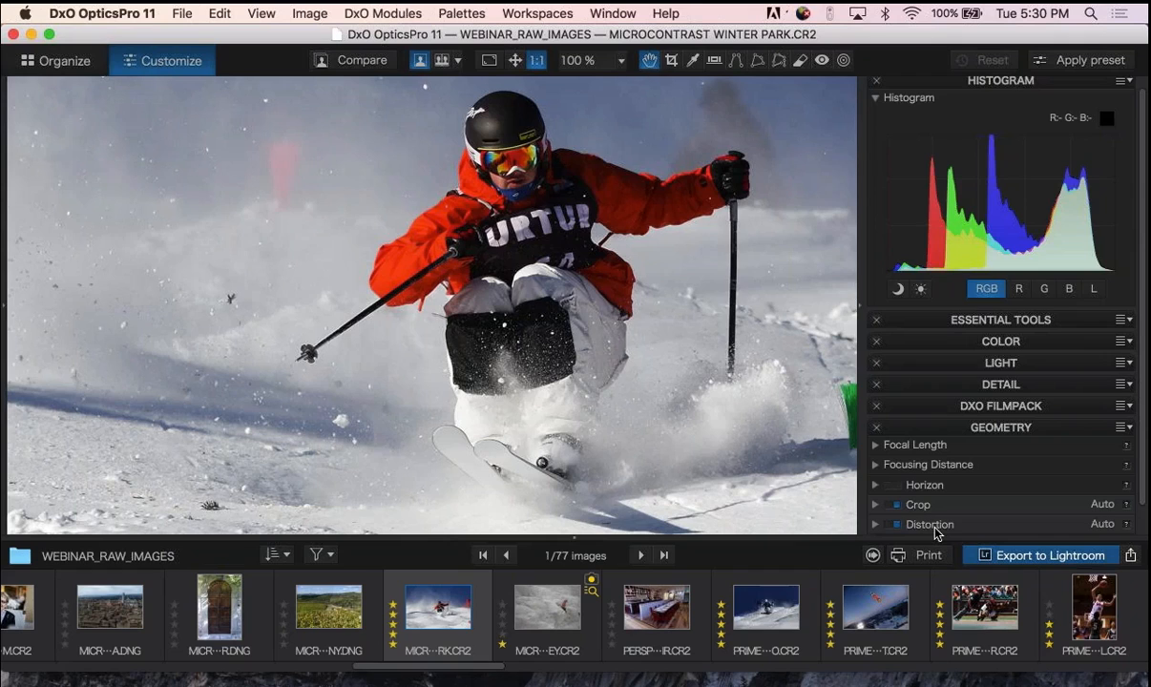
pyautogui.click(935, 528)
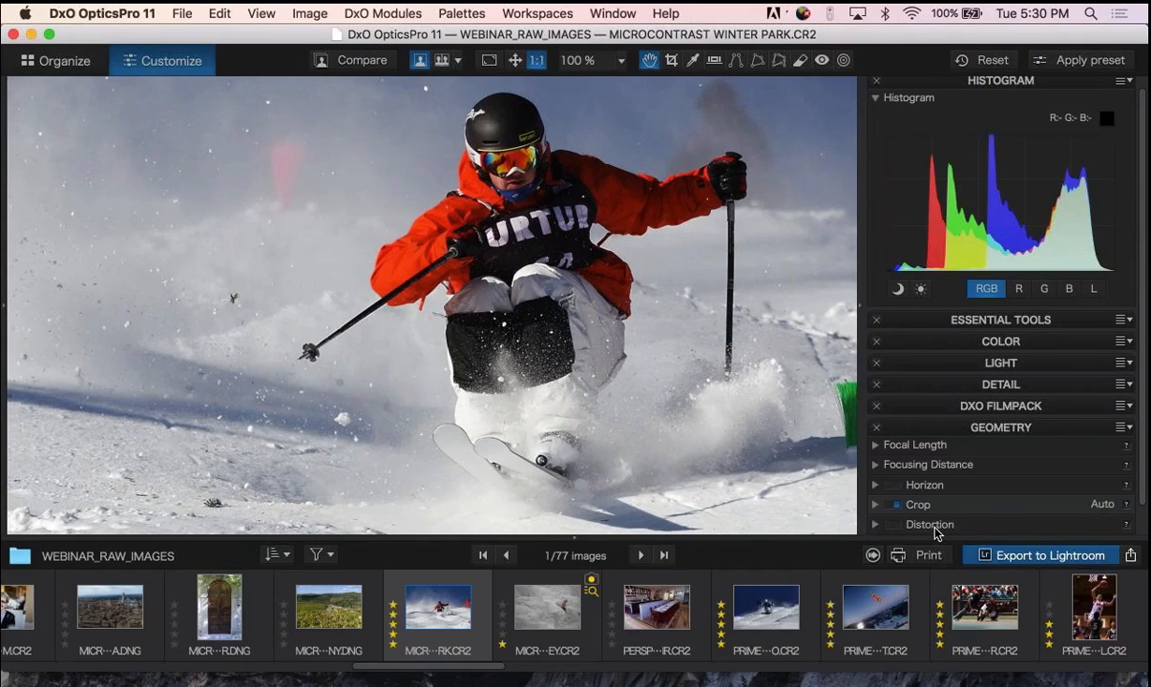
pyautogui.click(935, 530)
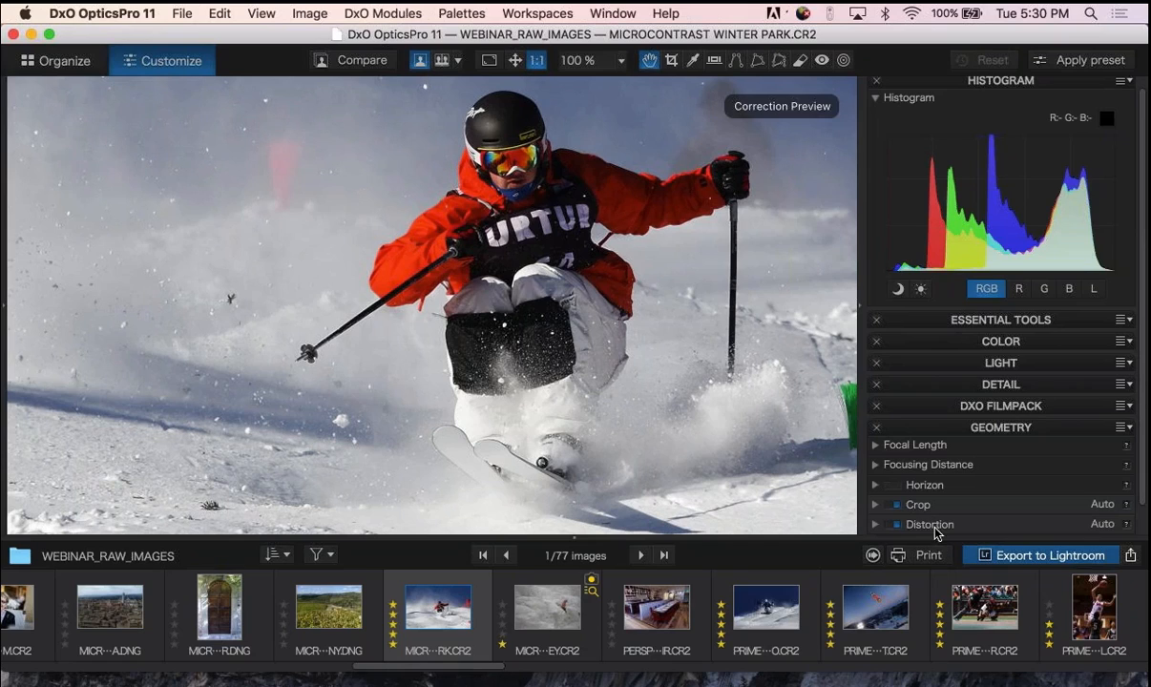
pyautogui.click(962, 431)
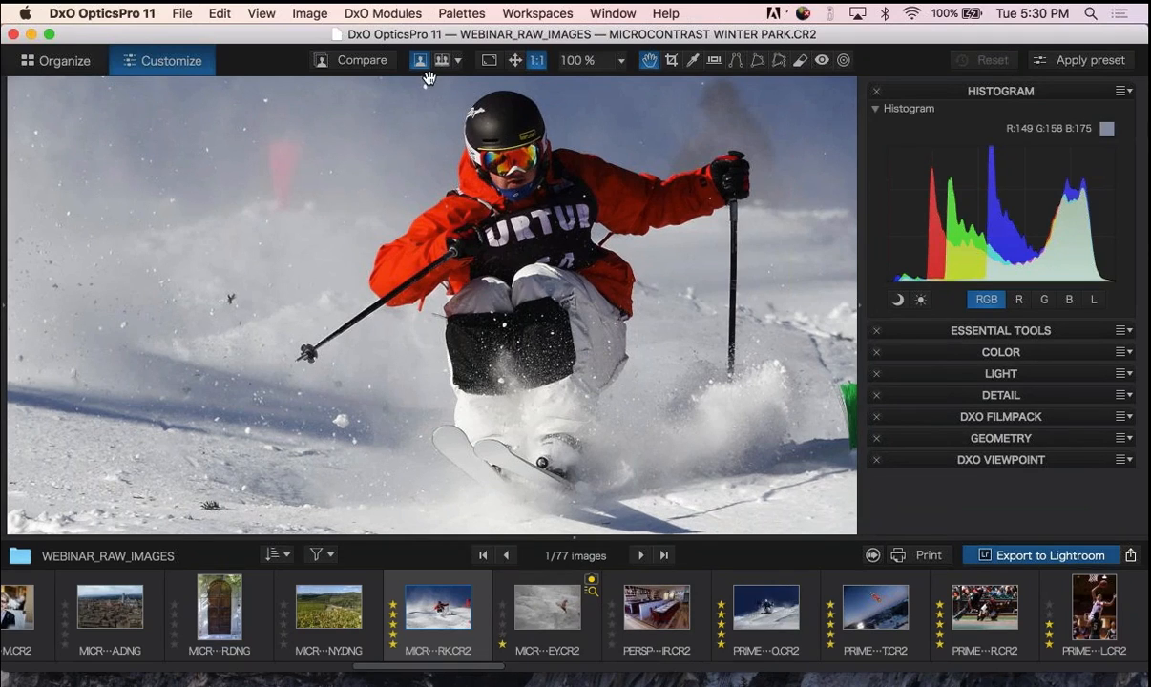
pyautogui.click(516, 61)
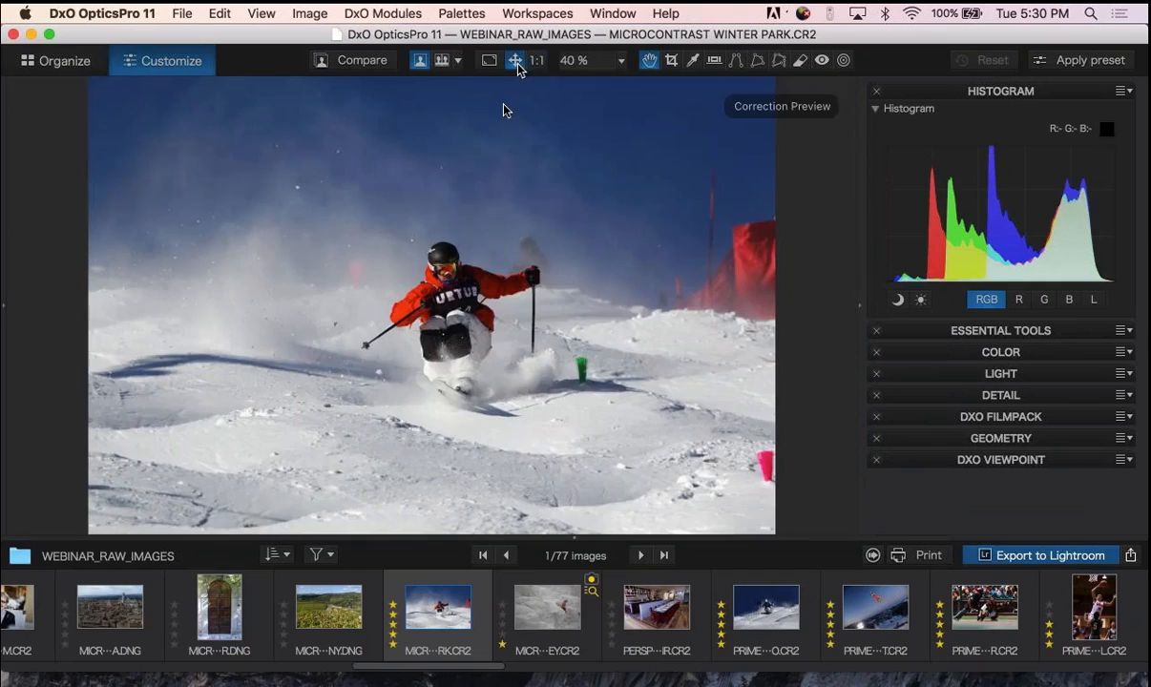
# Resolve the lens ambiguity of MICROCONTRAST_TURKEY.CR2 by choosing Canon EOS 5D Mark III + Tamron SP 24-70mm F2.8 Di VC USD.
pyautogui.click(556, 612)
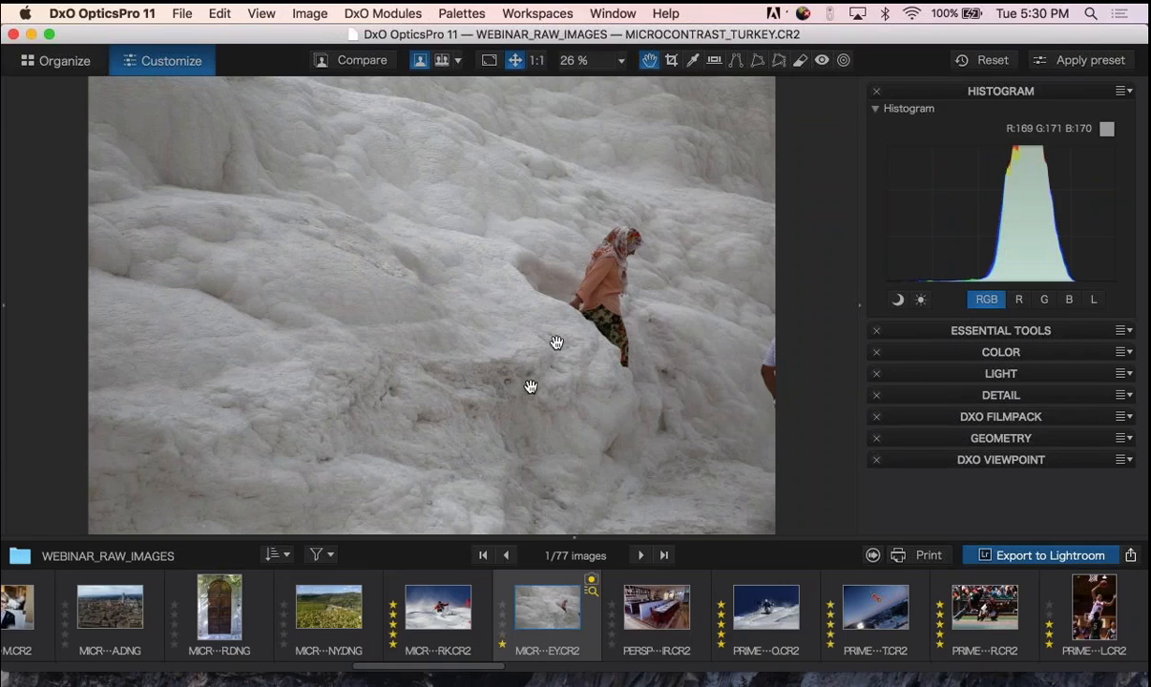
pyautogui.click(591, 584)
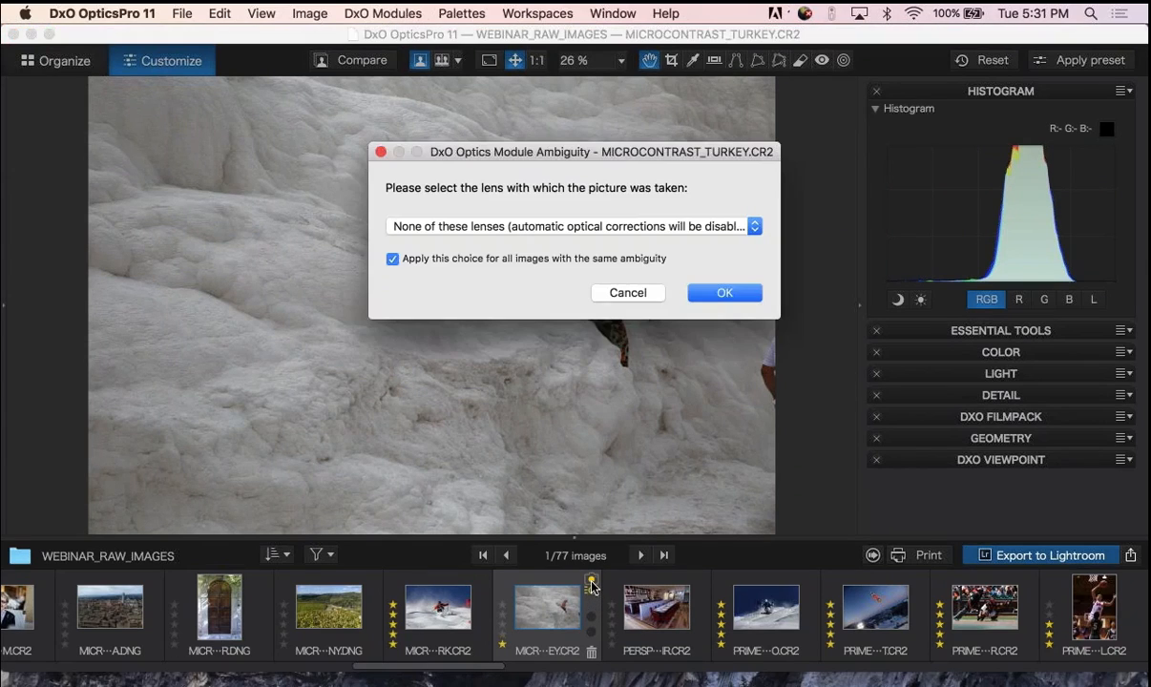
pyautogui.click(549, 226)
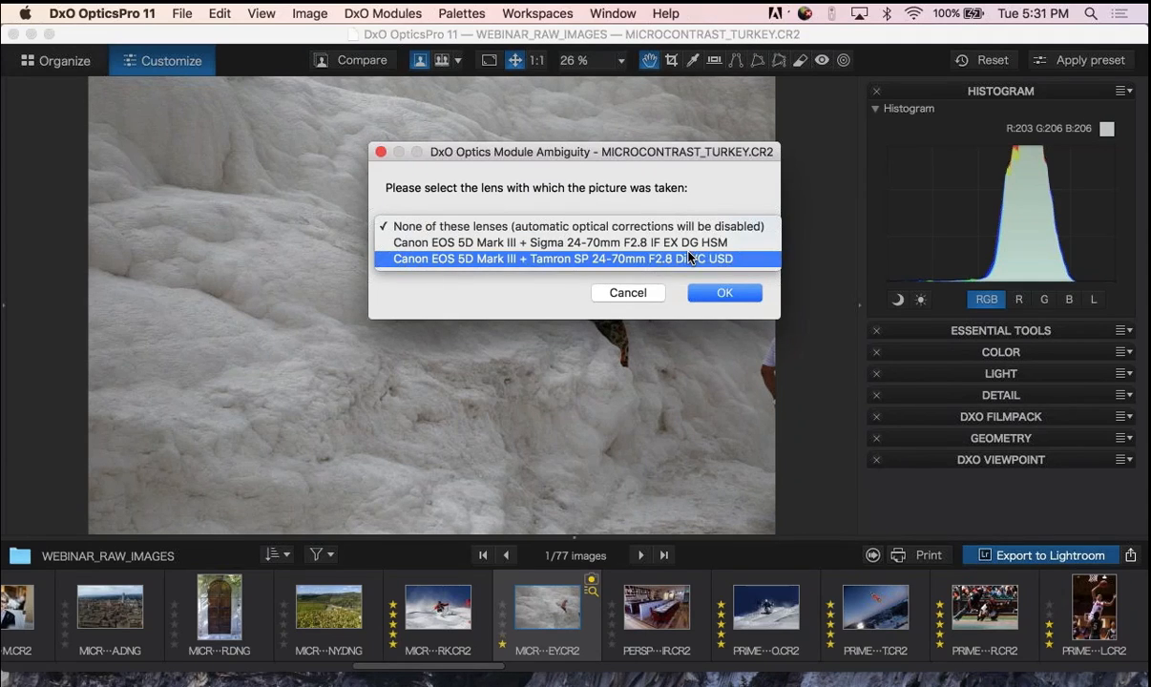
pyautogui.click(596, 260)
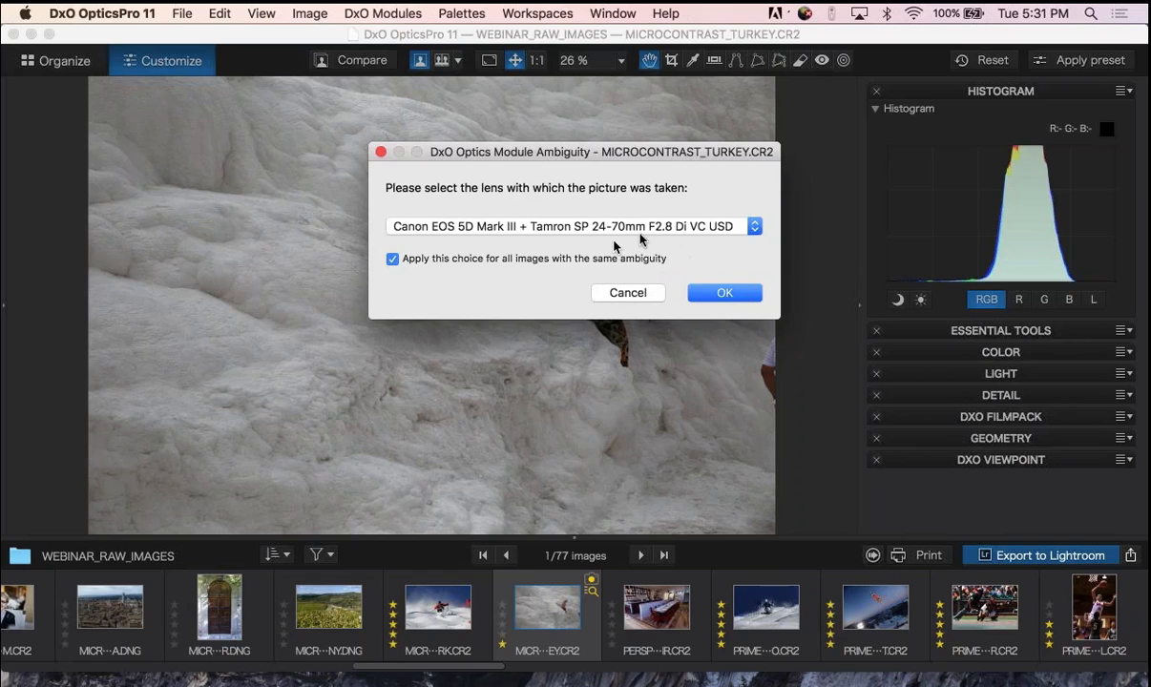
pyautogui.click(723, 294)
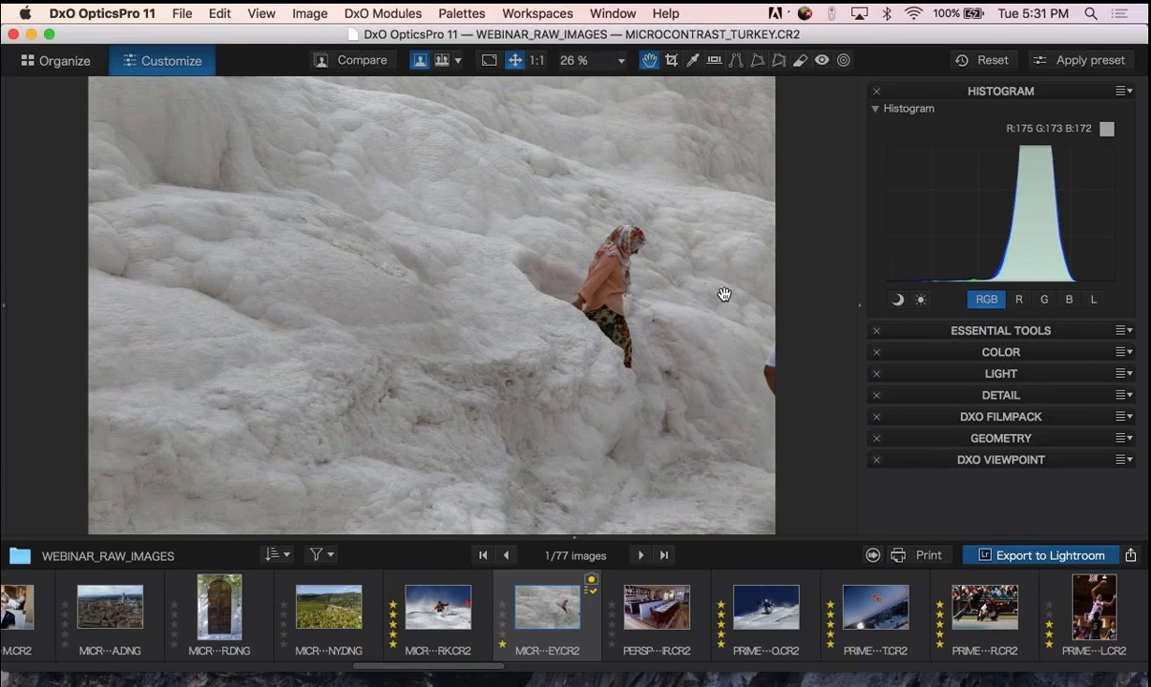
# Set the Turkey photo's Exposure Compensation correction to Center-Weighted Average.
pyautogui.click(928, 332)
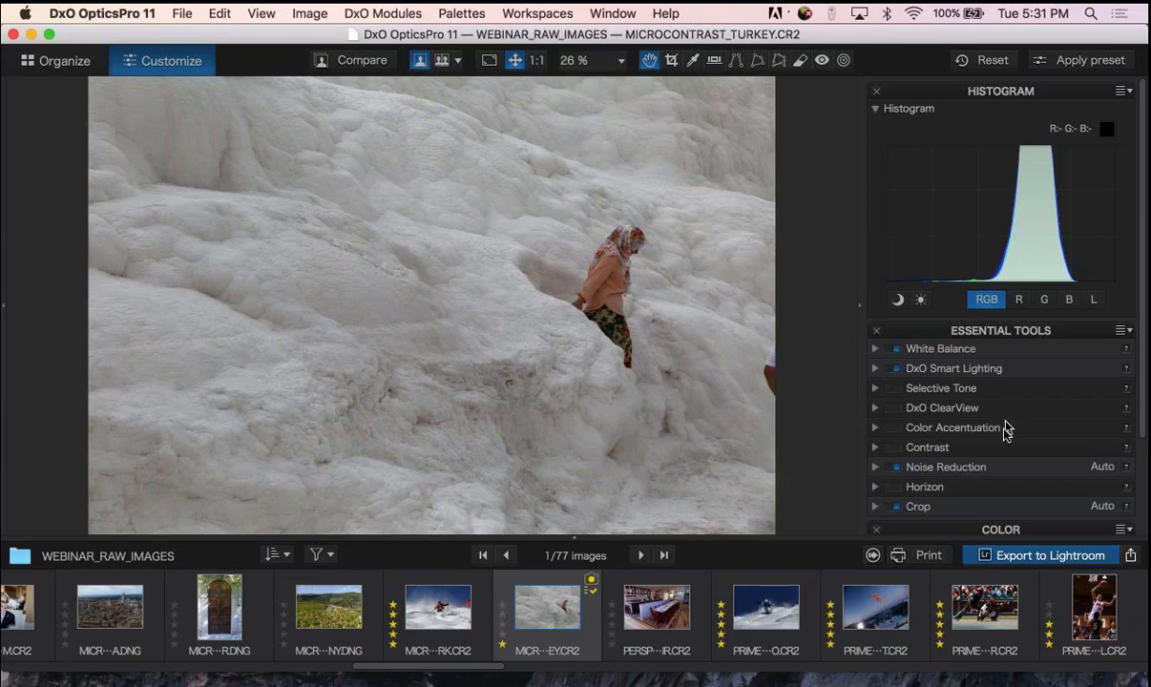
pyautogui.scroll(-3, 1005, 435)
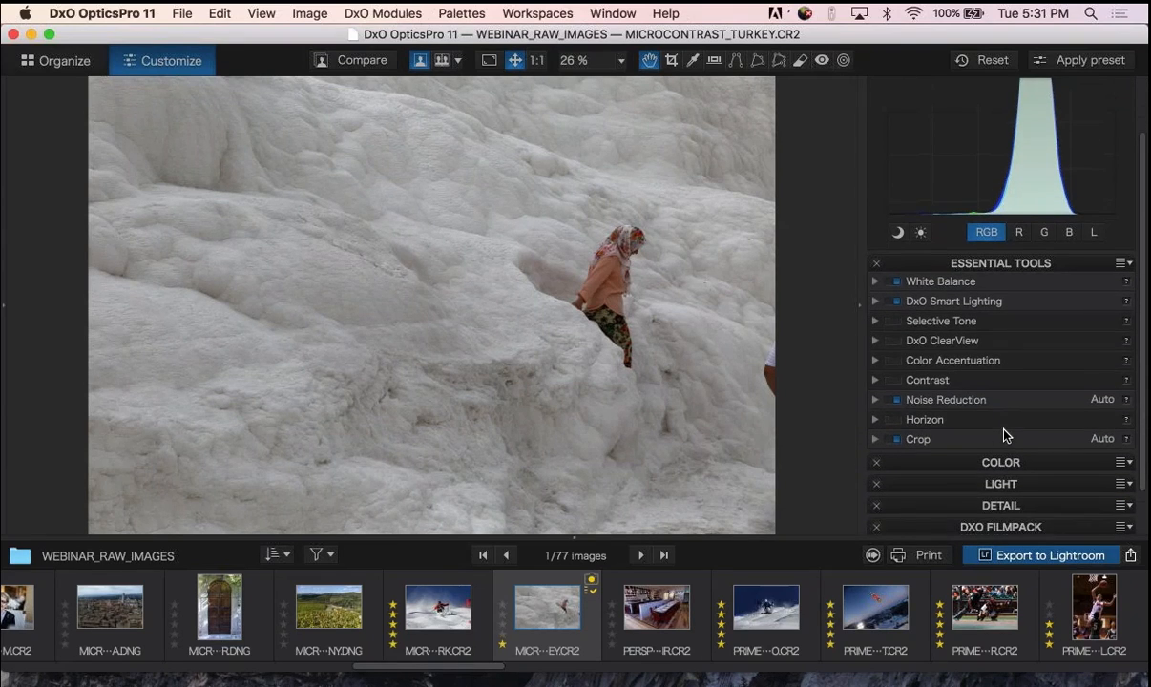
pyautogui.click(997, 484)
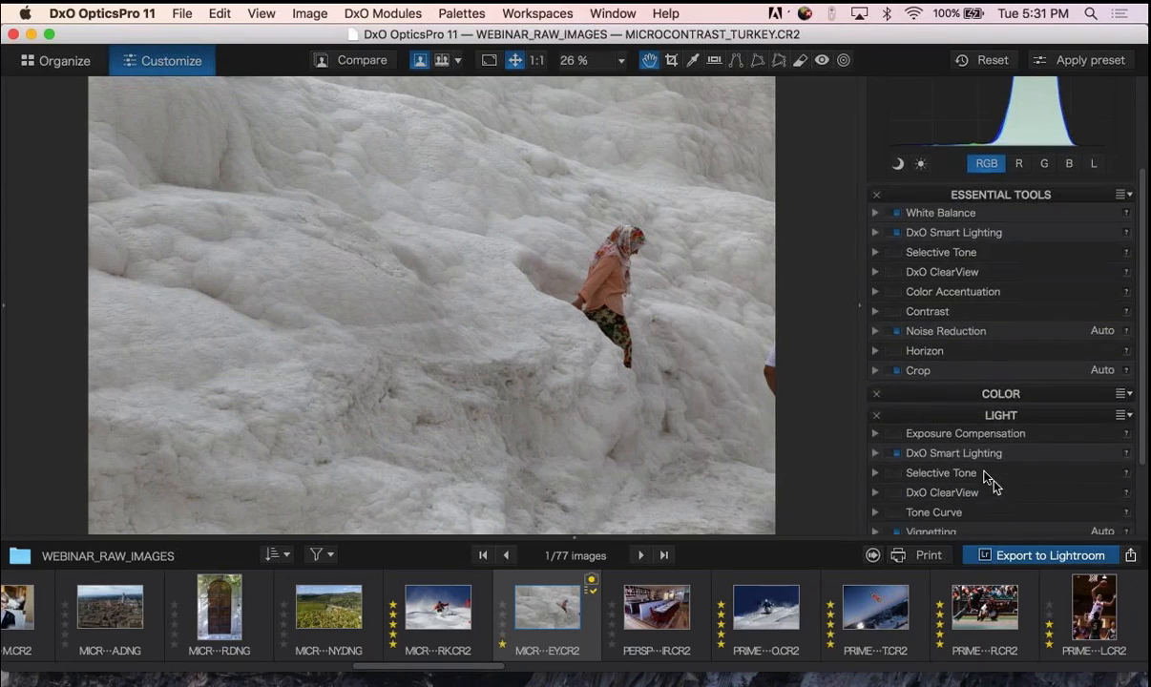
pyautogui.click(877, 426)
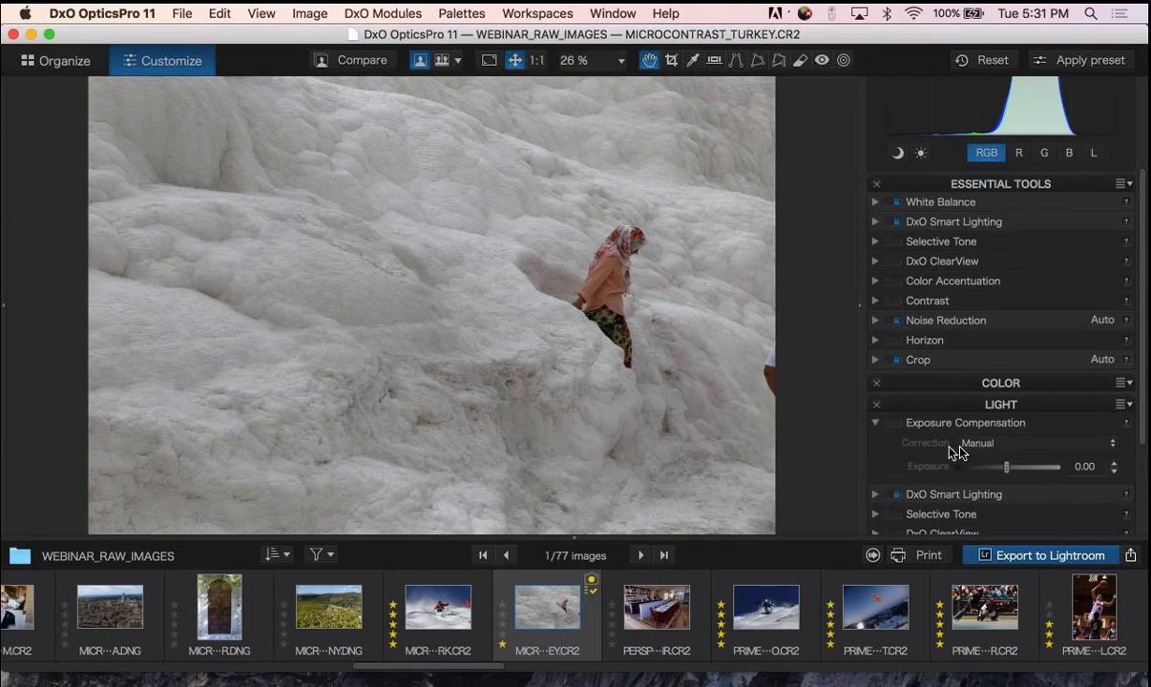
pyautogui.click(984, 413)
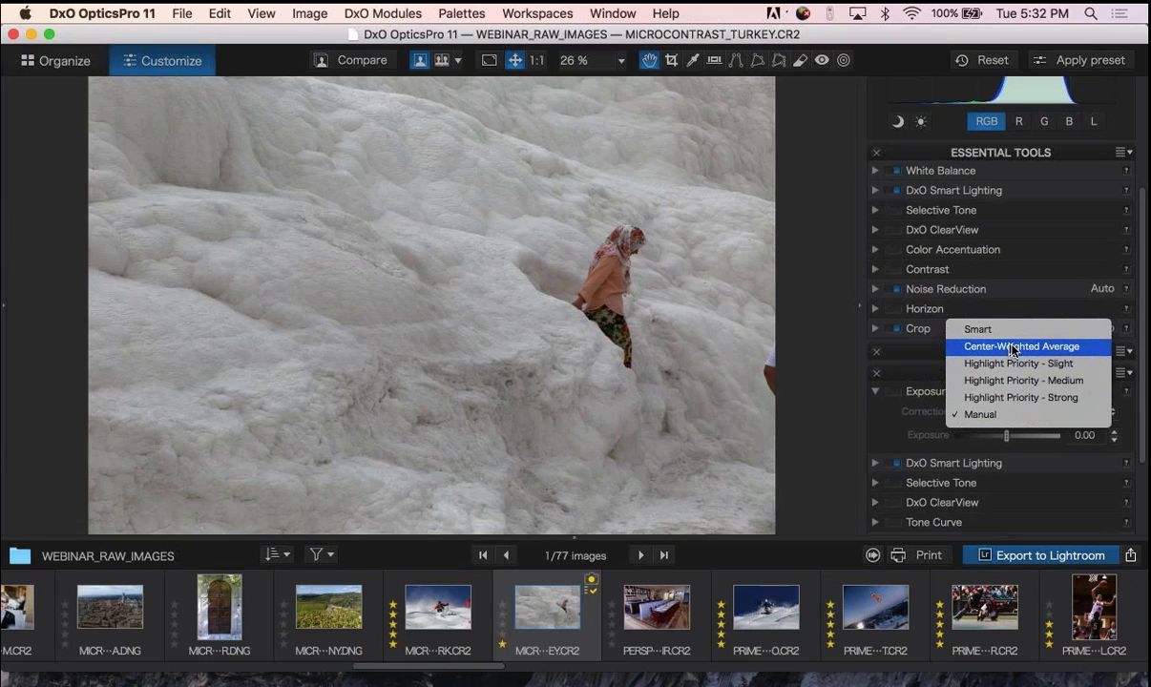
pyautogui.click(1088, 347)
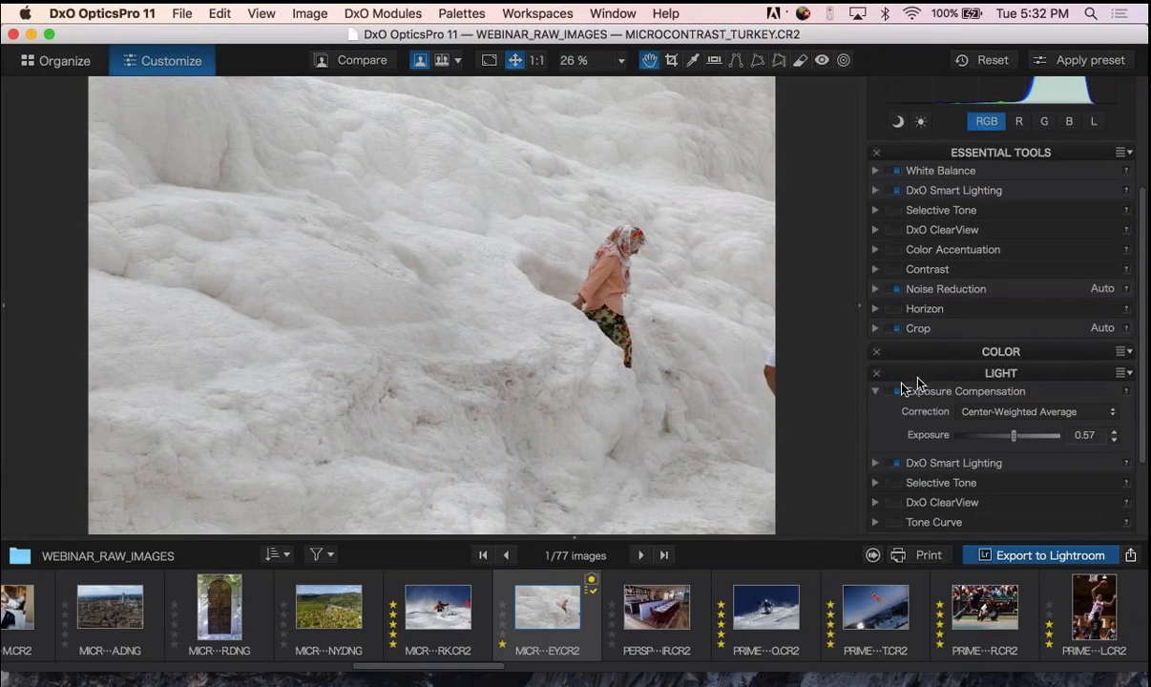
pyautogui.click(877, 391)
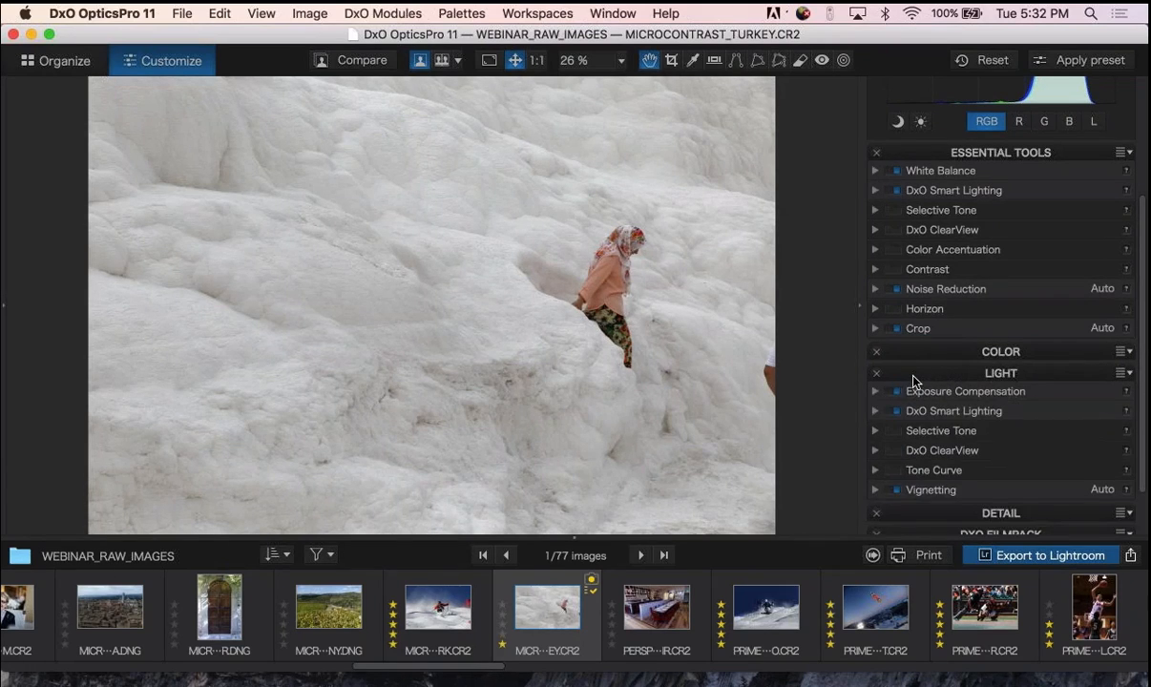
# Collapse the Light corrections and compare the corrected Turkey photo with its as-shot version.
pyautogui.click(913, 377)
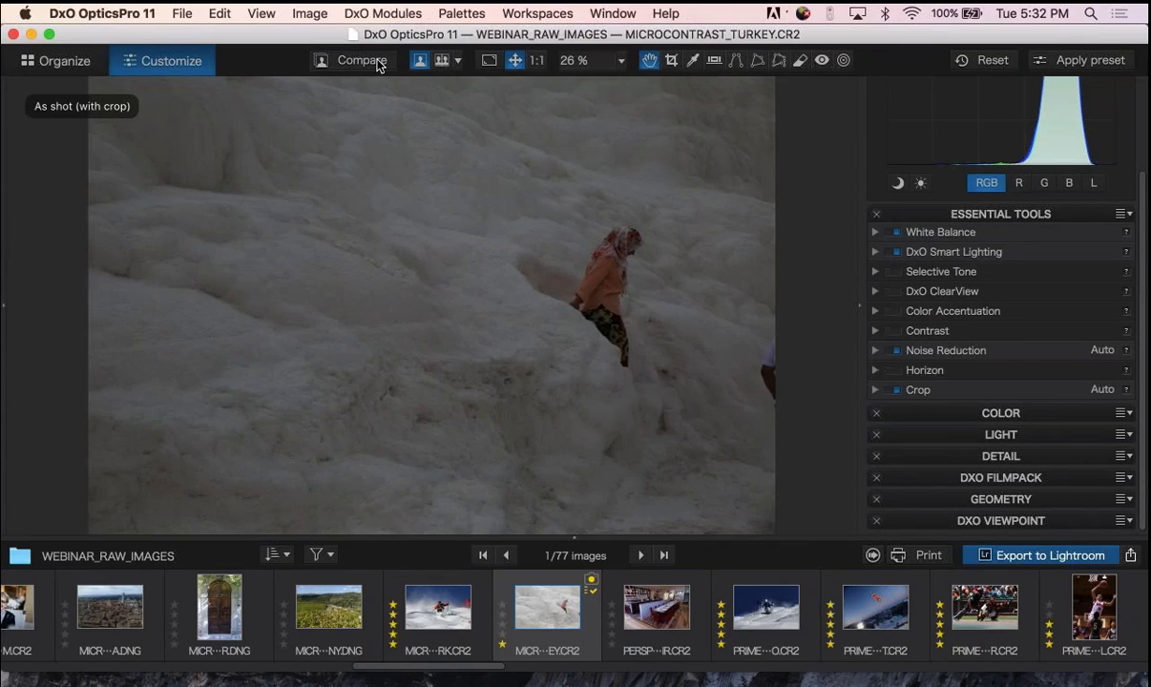
pyautogui.click(380, 65)
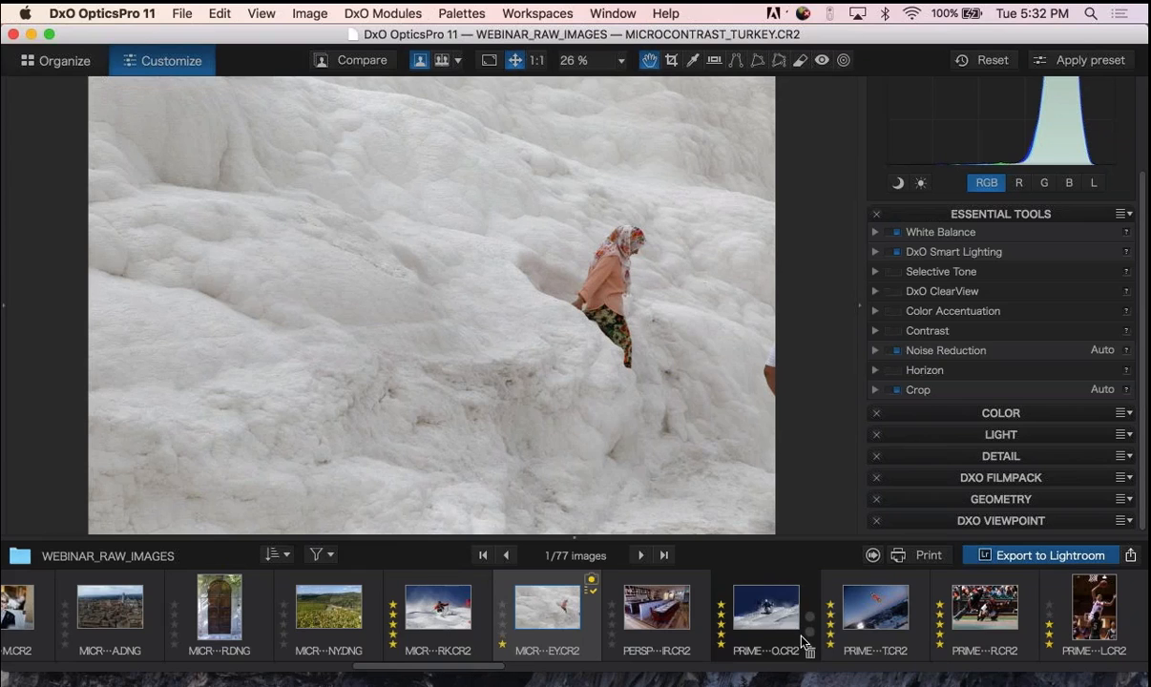
# Open SMART LIGHTING PRAYERS.CR2 from the WEBINAR_RAW_IMAGES folder and expand the window to full screen.
pyautogui.hscroll(5, 799, 645)
pyautogui.hscroll(12, 802, 645)
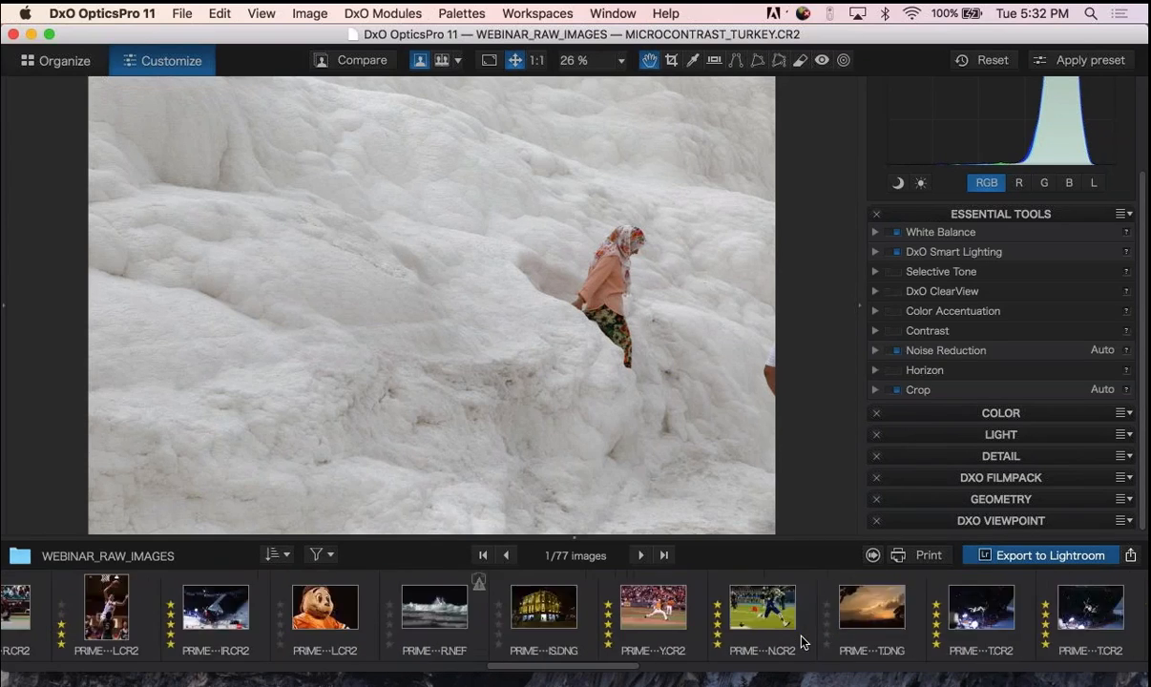
pyautogui.hscroll(12, 802, 643)
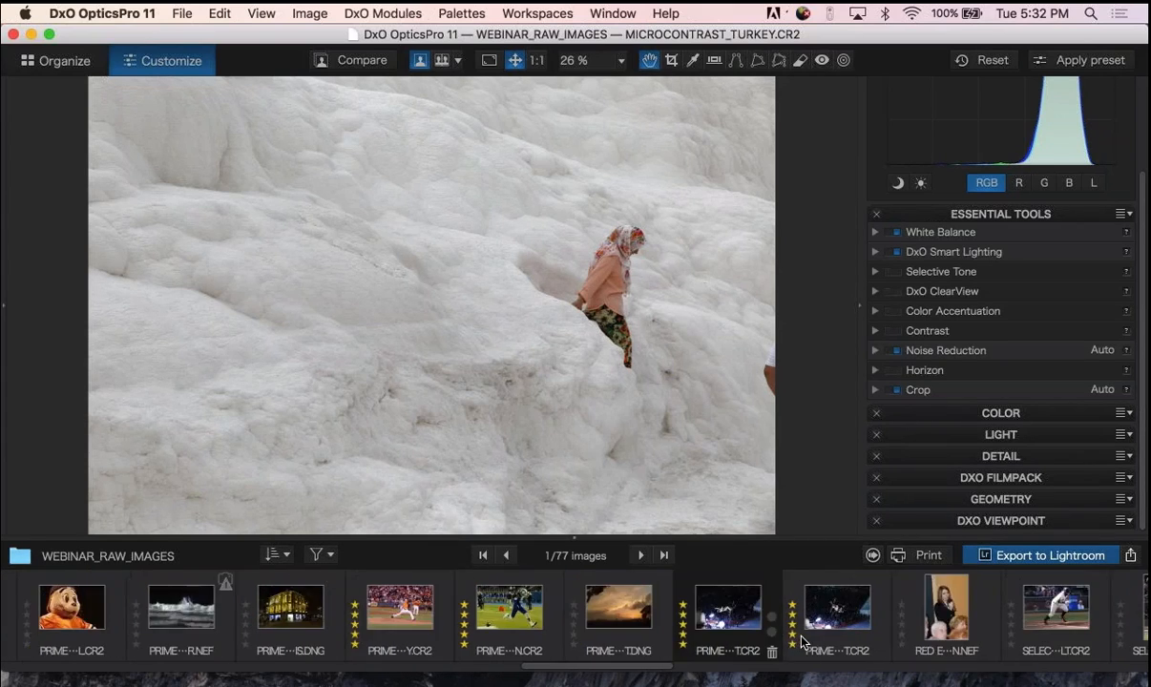
pyautogui.hscroll(6, 801, 643)
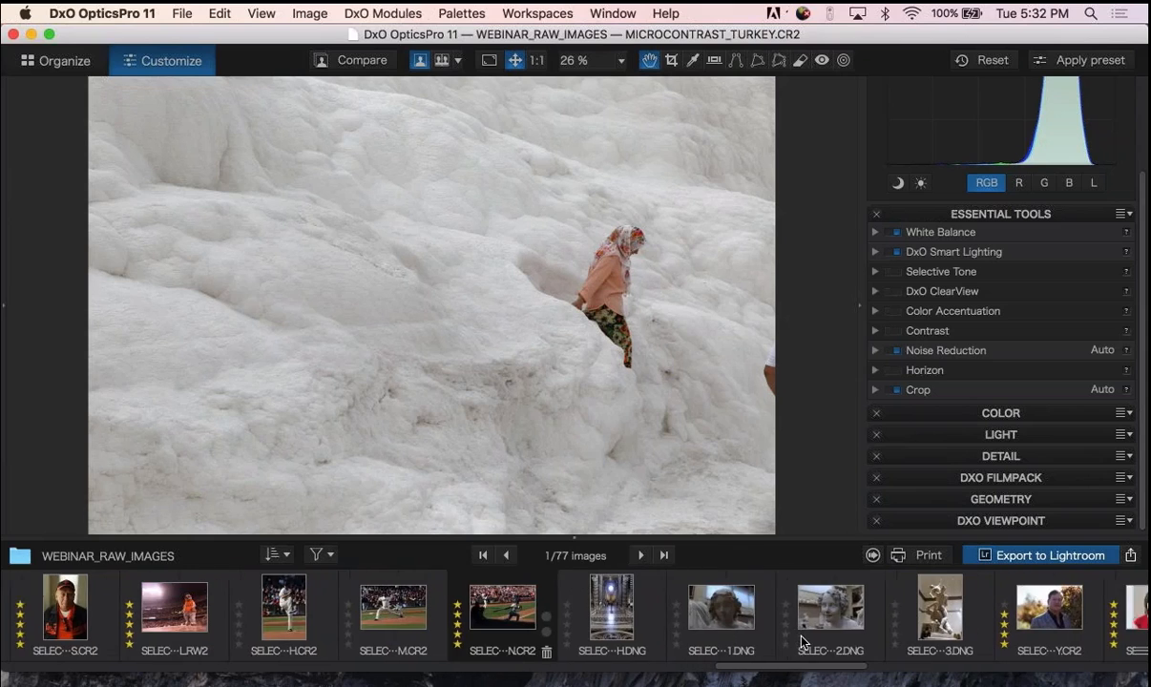
pyautogui.hscroll(6, 802, 644)
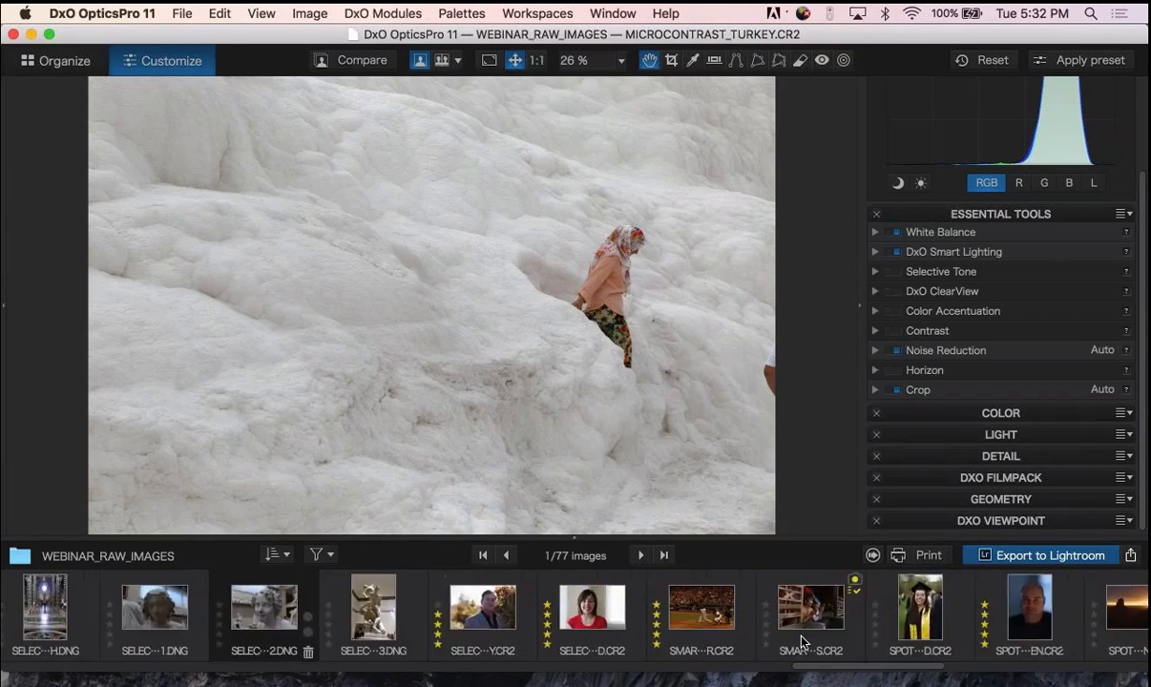
pyautogui.click(668, 619)
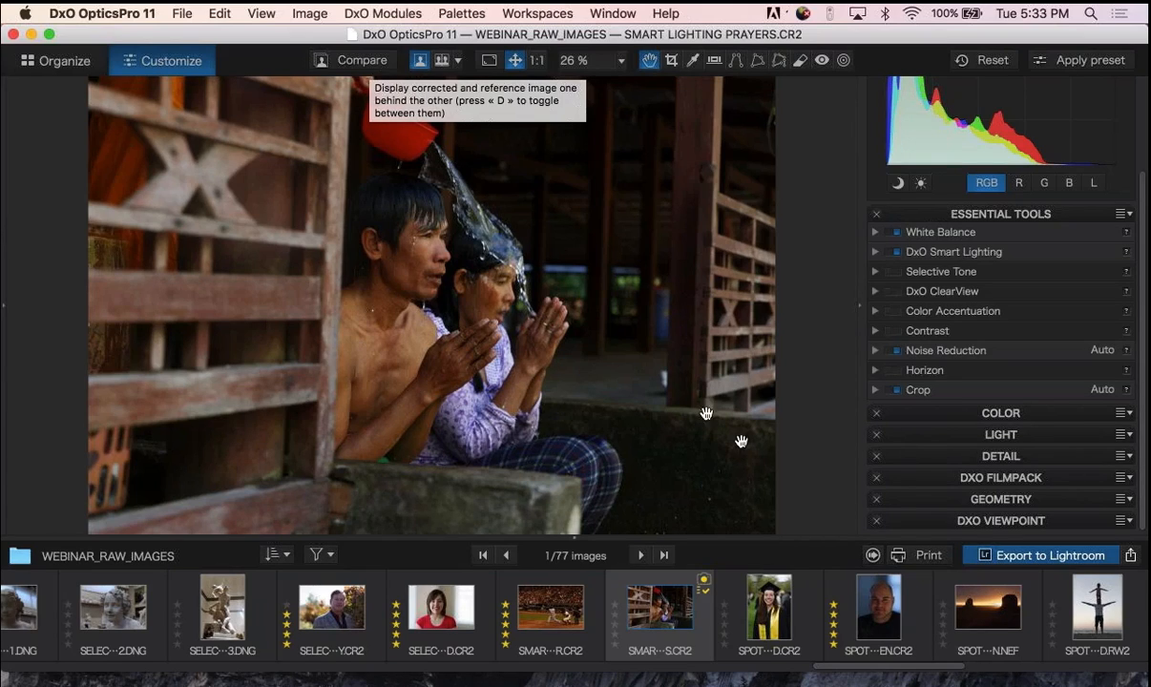
pyautogui.click(743, 496)
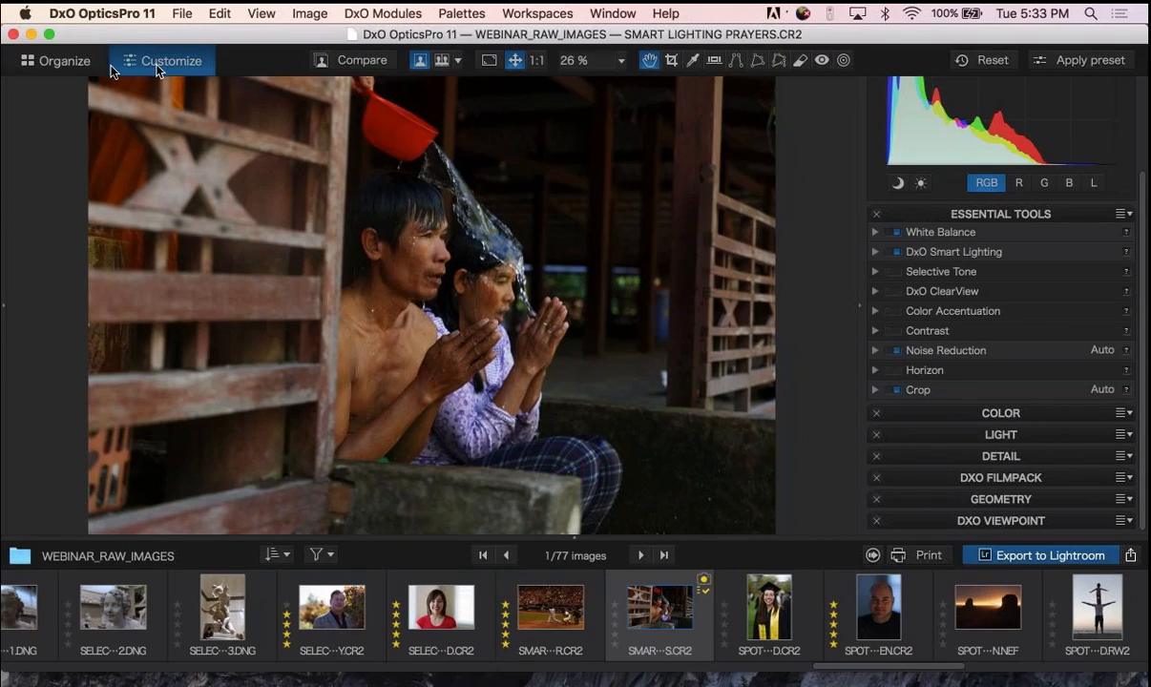
pyautogui.click(52, 36)
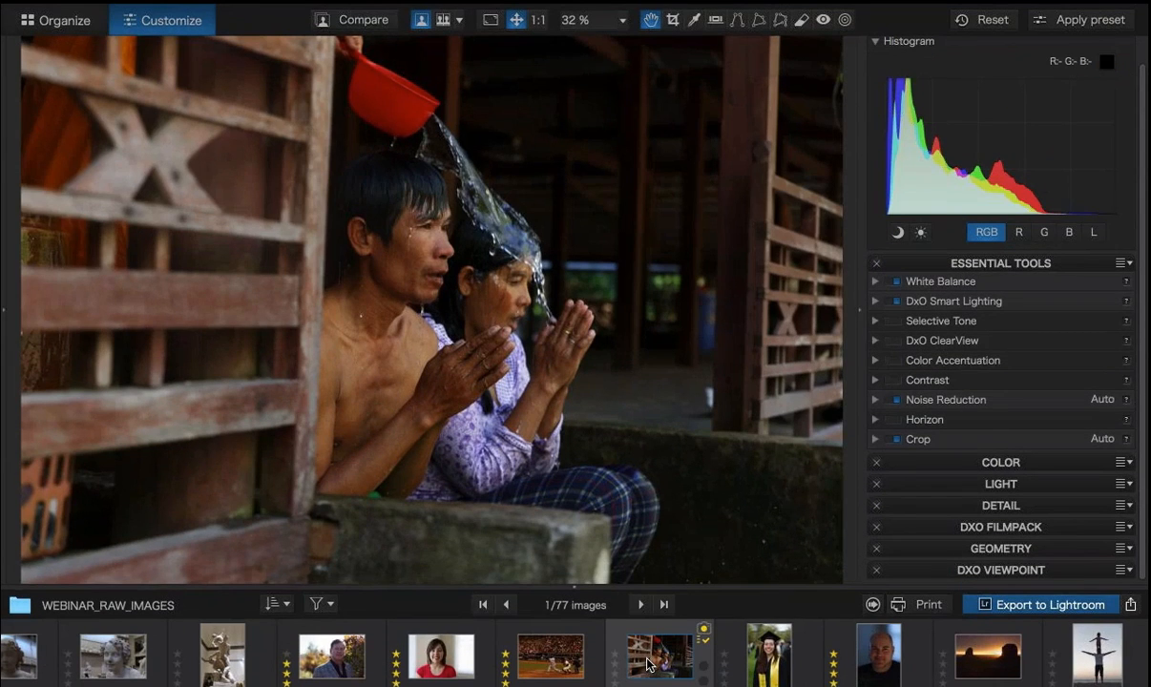
# Open the night photo of the two upside-down aerial skiers from the WEBINAR_RAW_IMAGES folder.
pyautogui.moveTo(647, 663)
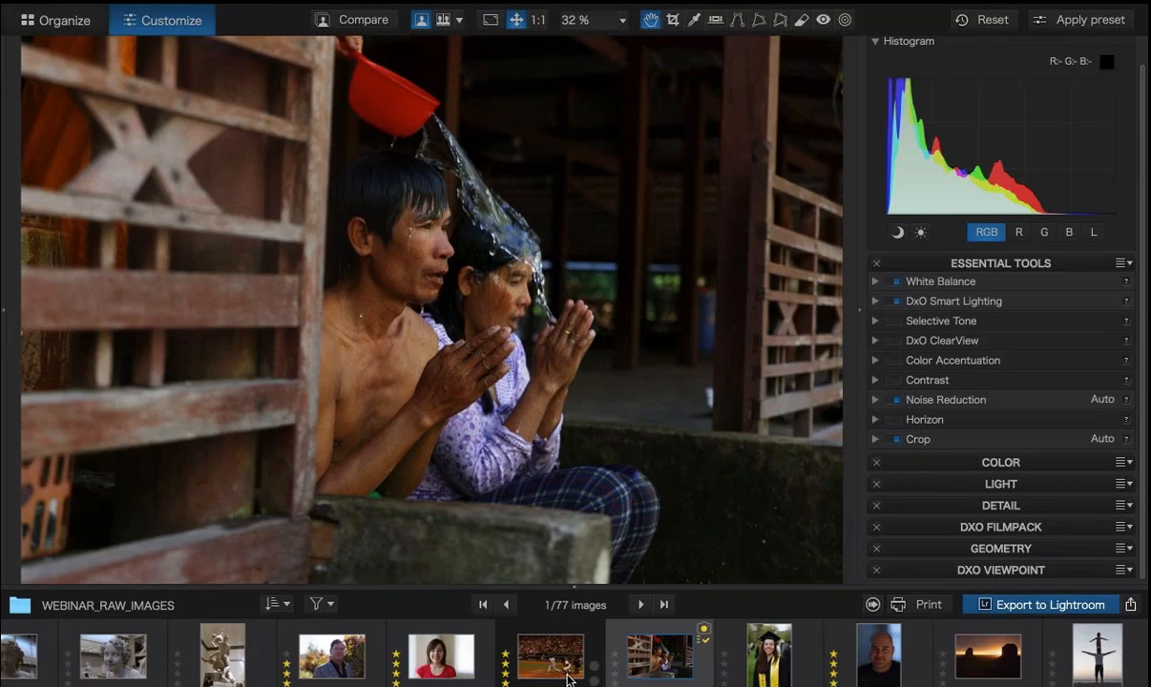
pyautogui.hscroll(-10, 569, 680)
pyautogui.hscroll(-10, 569, 679)
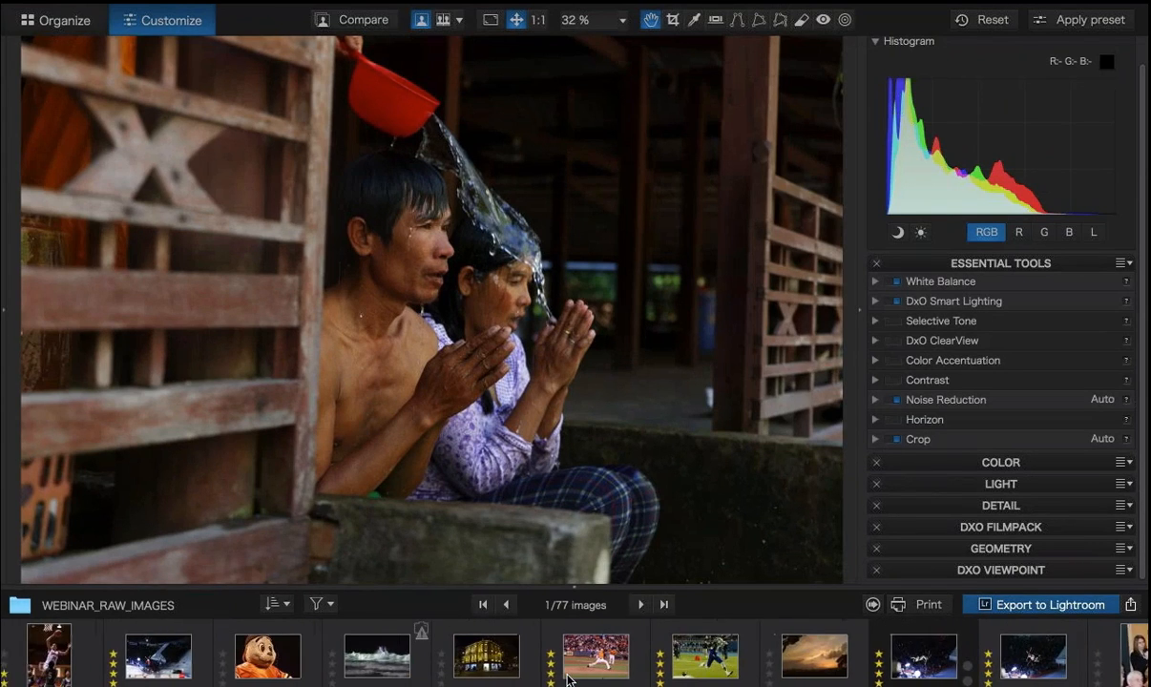
pyautogui.hscroll(-2, 569, 680)
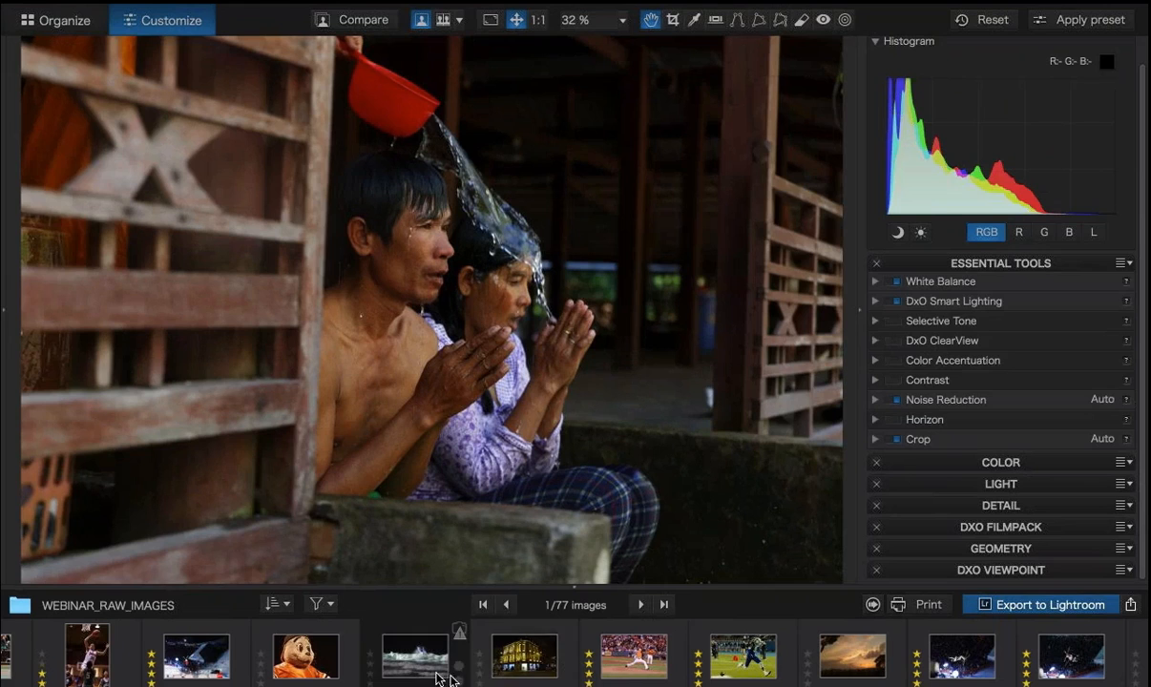
pyautogui.hscroll(-5, 450, 676)
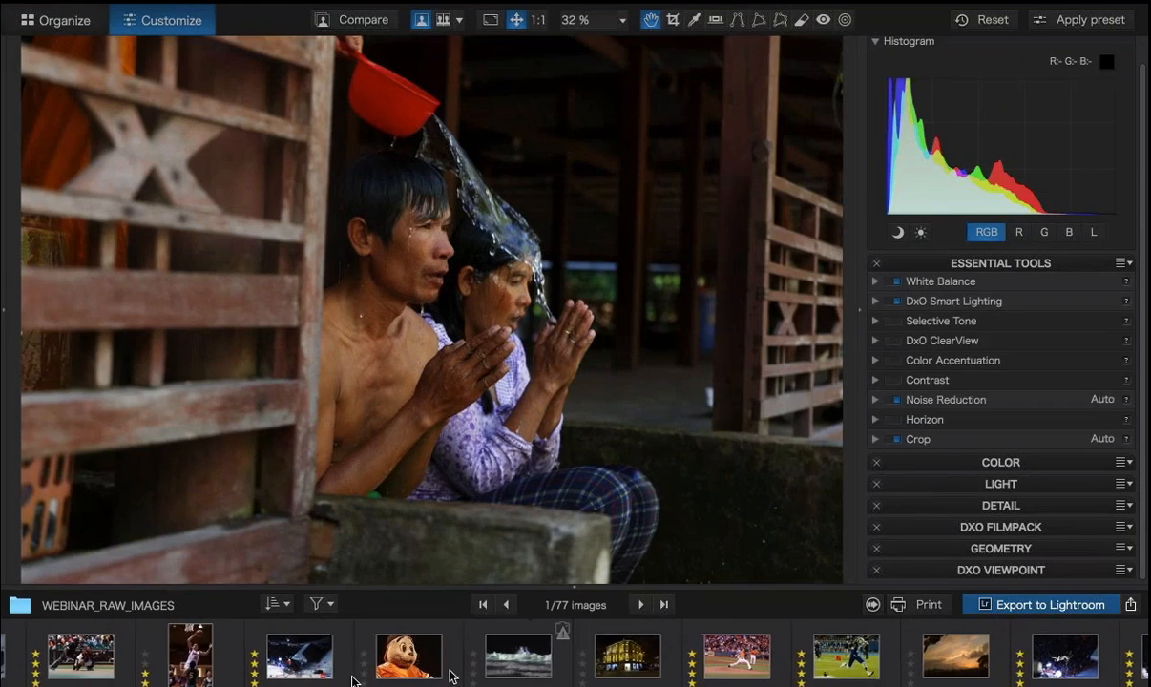
pyautogui.click(306, 658)
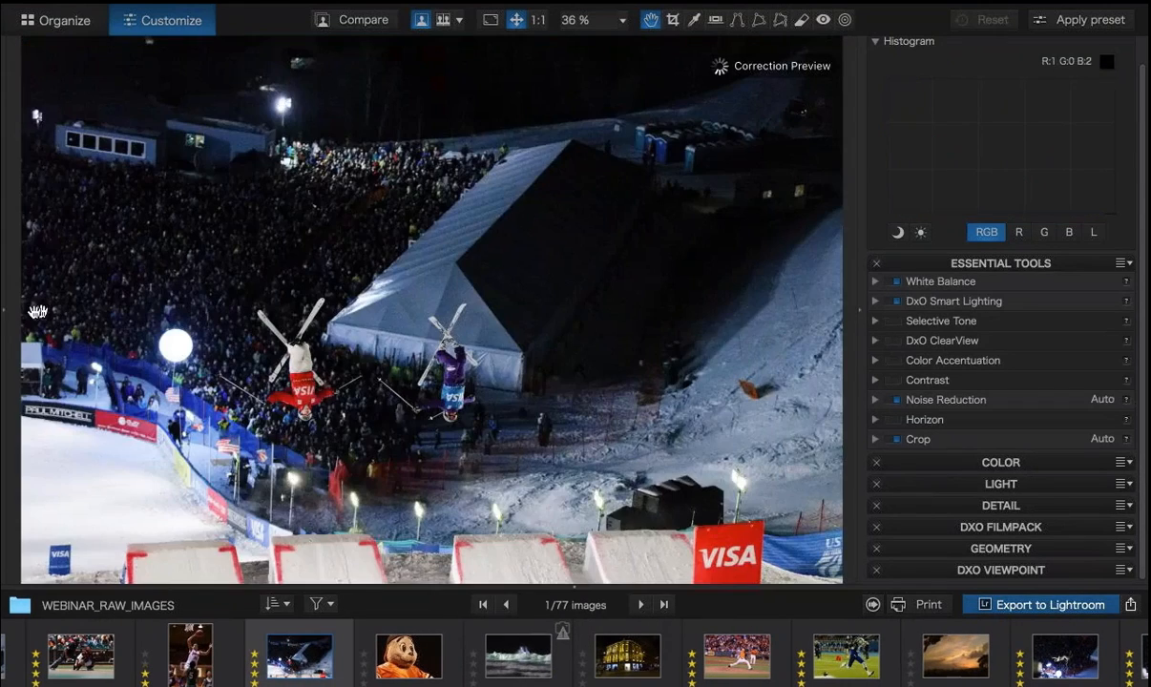
# Check the night skiers photo's EXIF data and compare its correction with the as-shot version at full view.
pyautogui.click(5, 308)
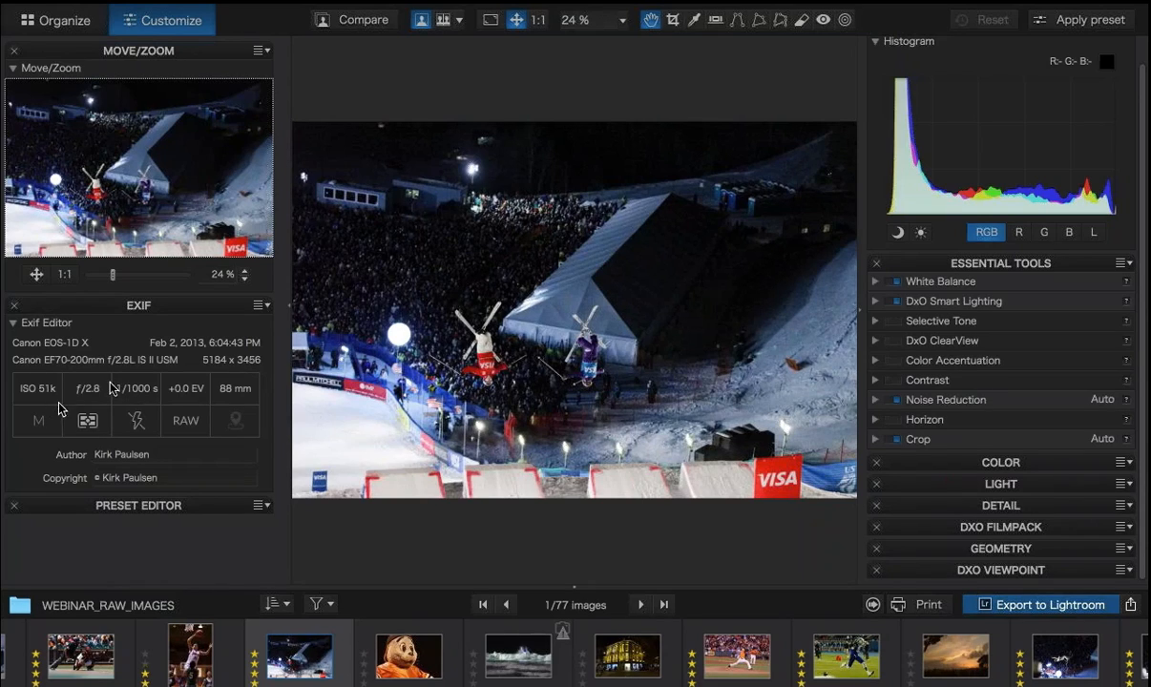
pyautogui.click(286, 309)
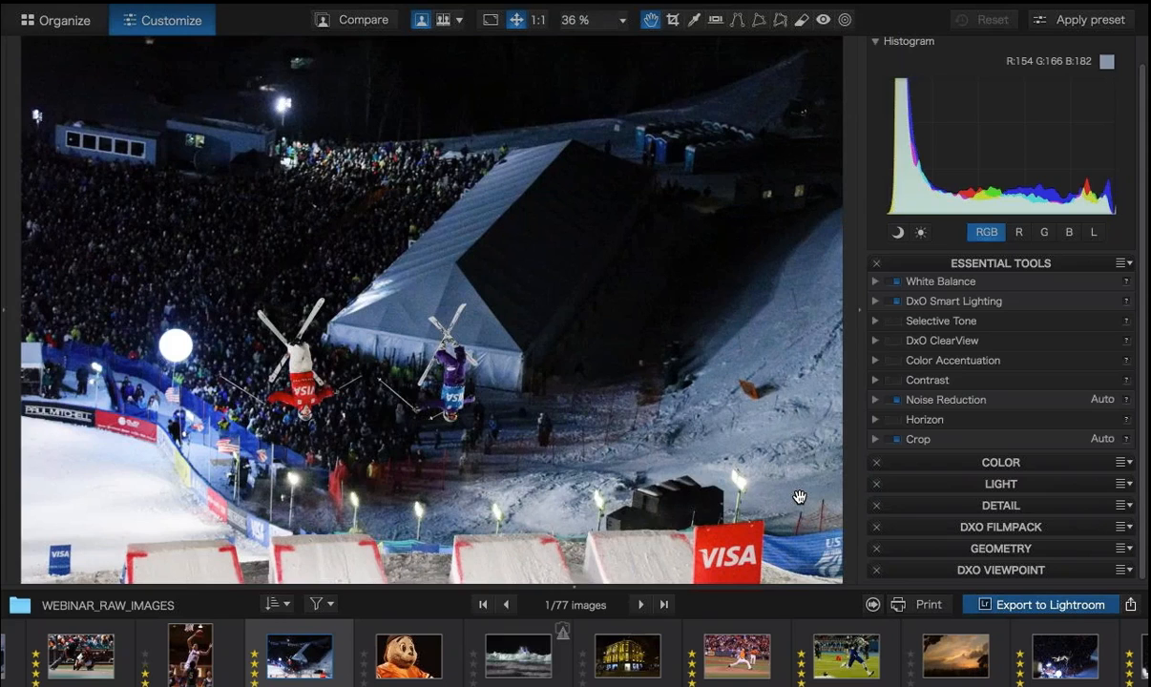
pyautogui.press('d')
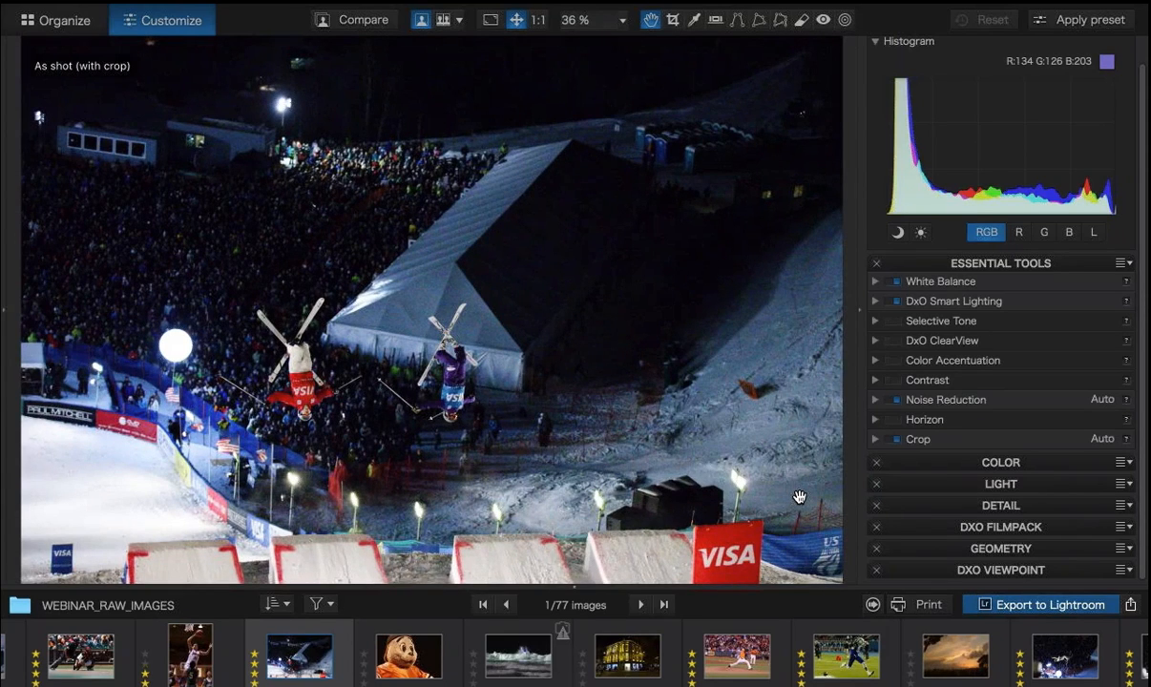
pyautogui.press('d')
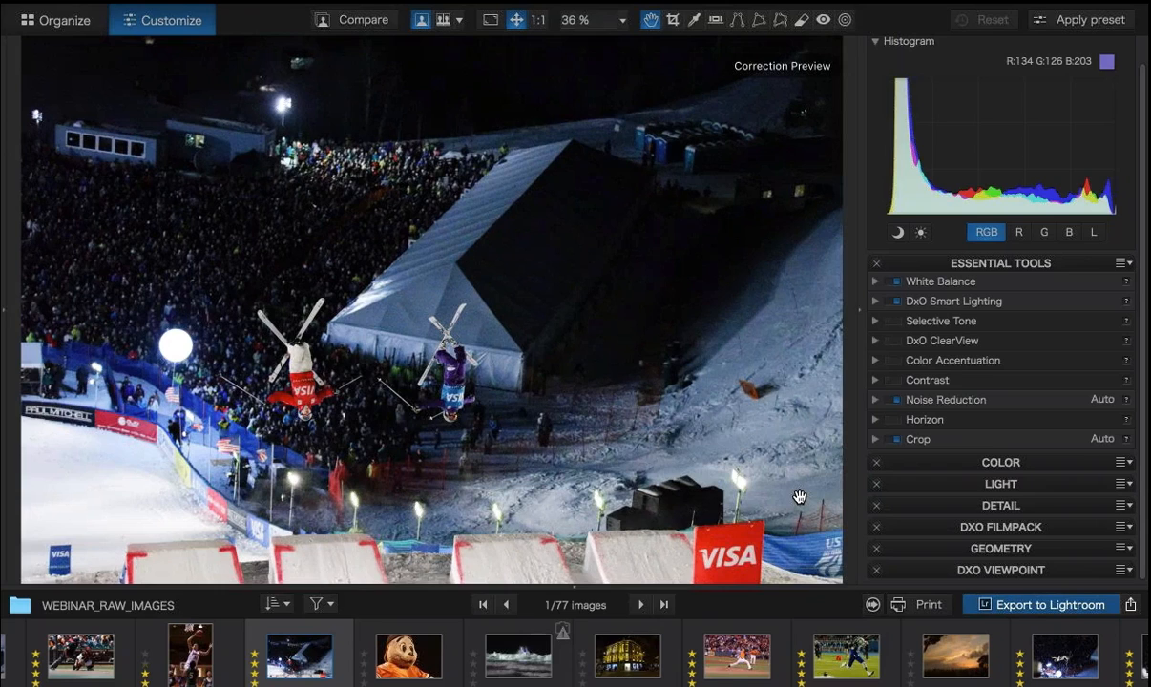
# Expand the Noise Reduction settings and compare HQ (Fast) denoising with the as-shot image at 100% on the two skiers.
pyautogui.click(392, 332)
pyautogui.moveTo(431, 336); pyautogui.dragTo(526, 275)
pyautogui.click(874, 400)
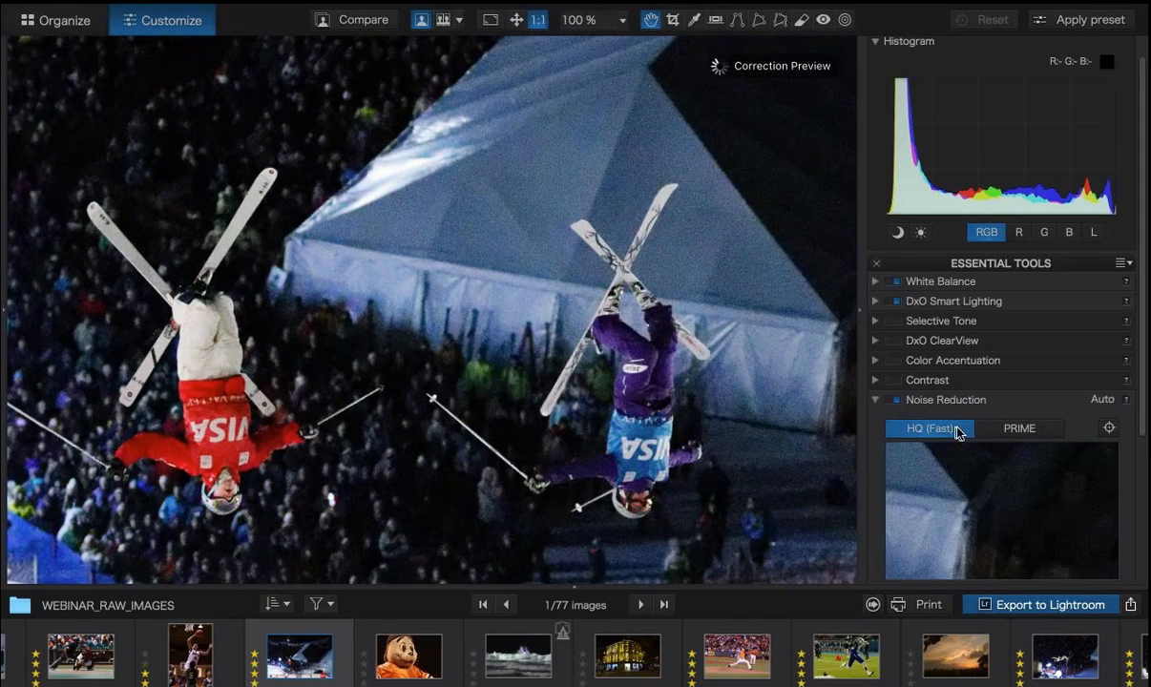
pyautogui.scroll(-1, 964, 435)
pyautogui.scroll(-2, 967, 436)
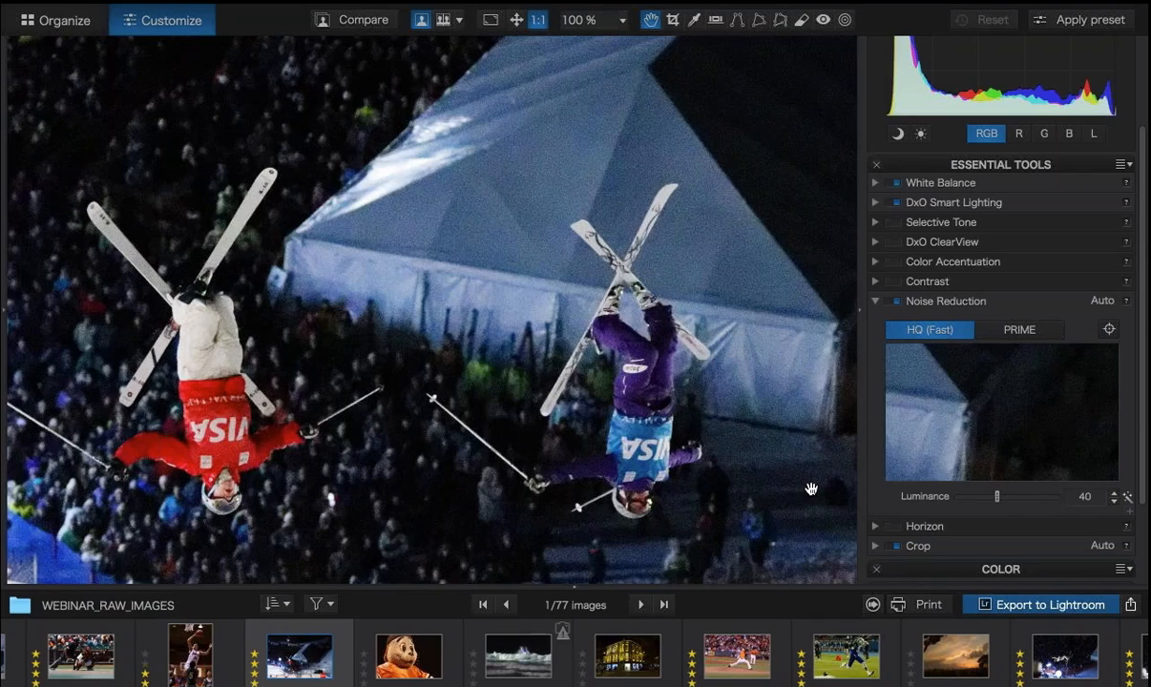
pyautogui.press('d')
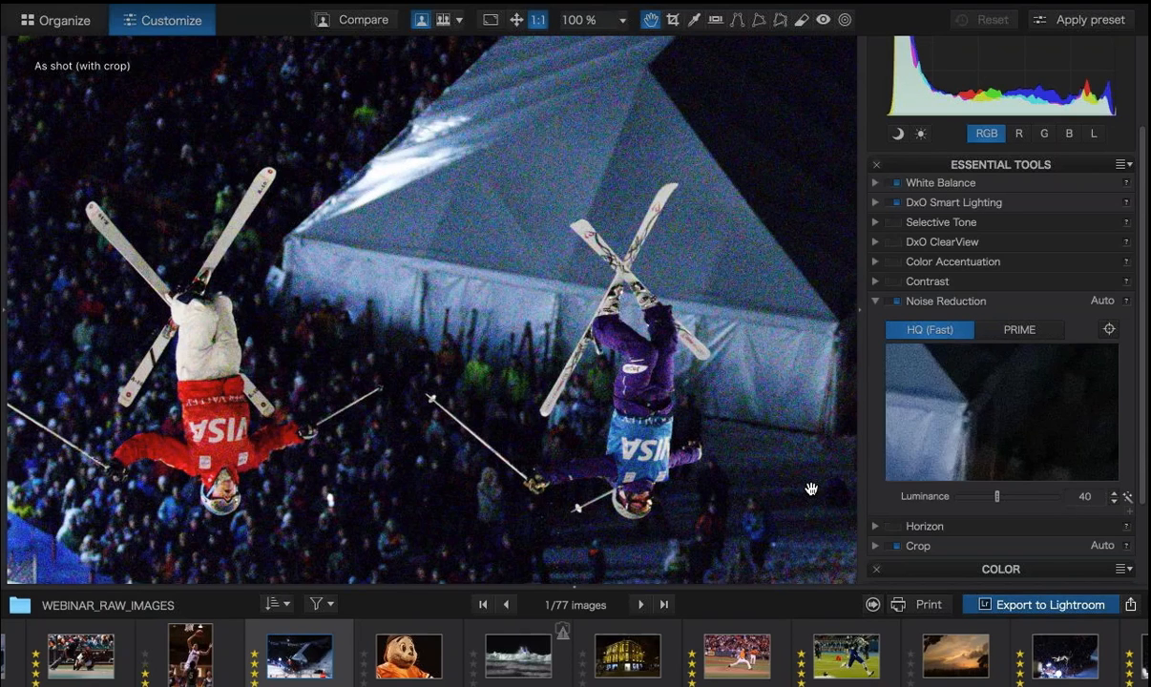
pyautogui.press('d')
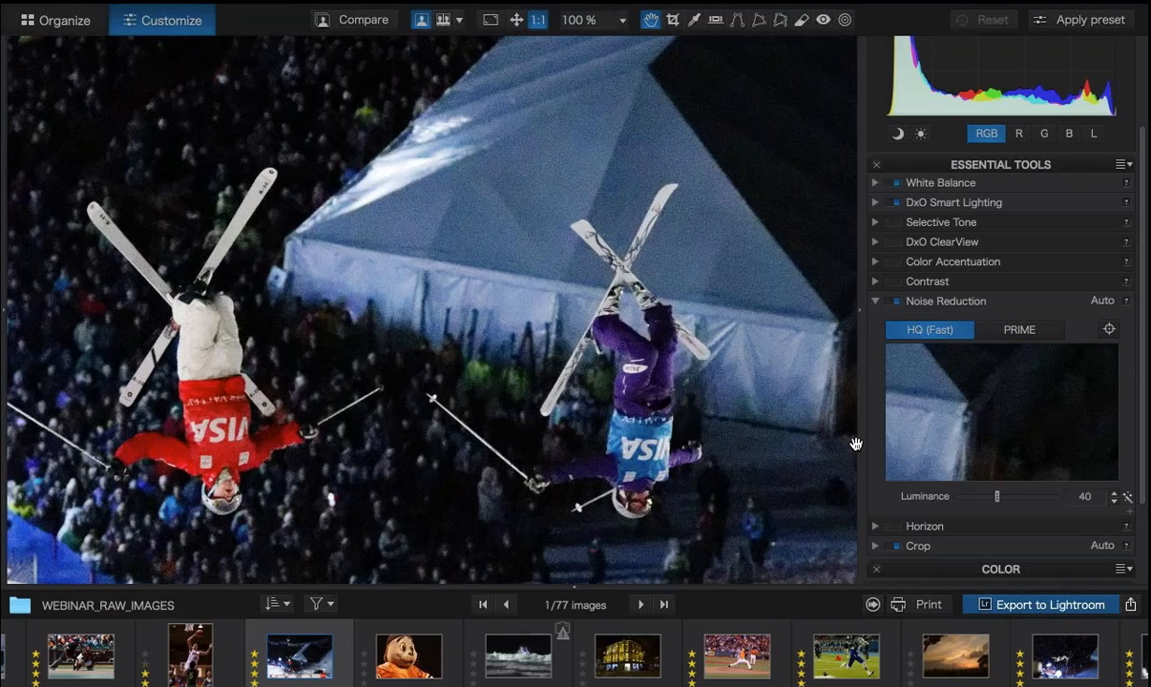
# Set the Noise Reduction method to PRIME and place its preview magnifier over the purple-suited skier's crossed skis.
pyautogui.click(1030, 333)
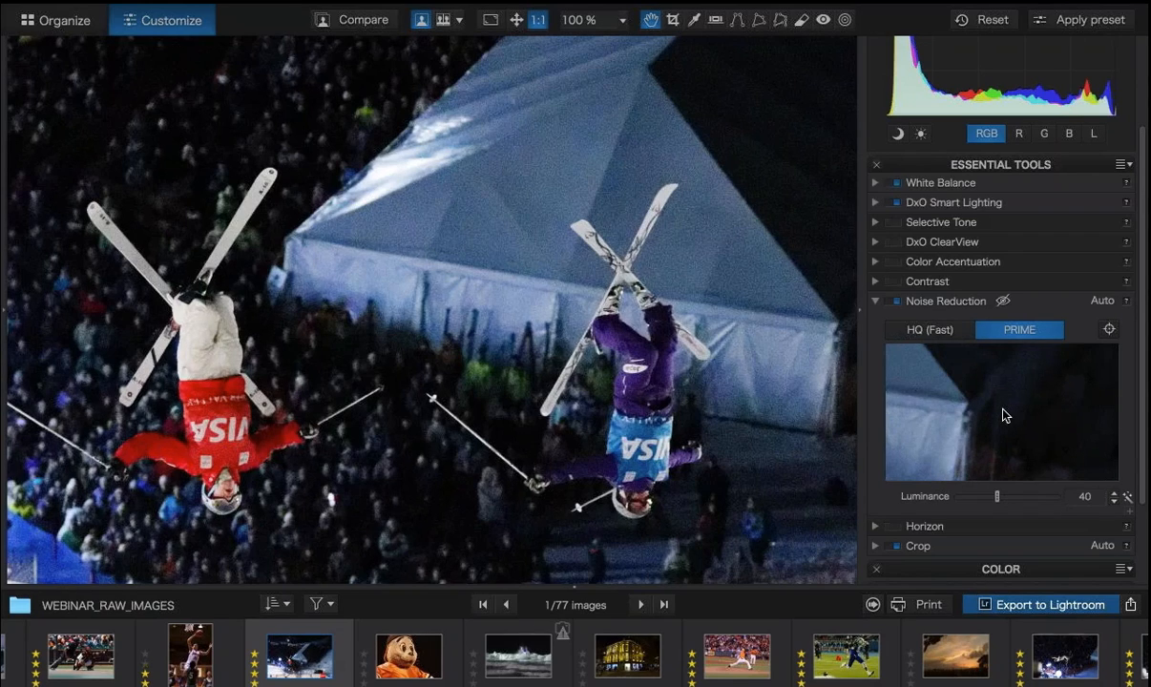
pyautogui.click(1110, 330)
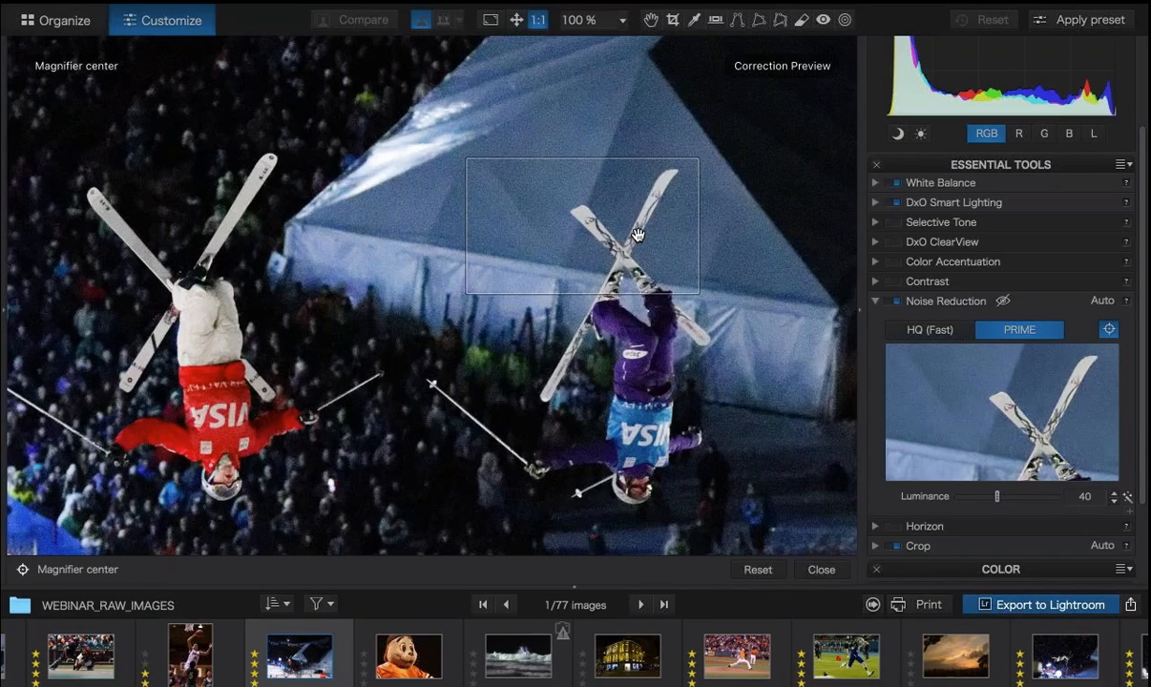
pyautogui.scroll(8, 638, 235)
pyautogui.scroll(-8, 638, 235)
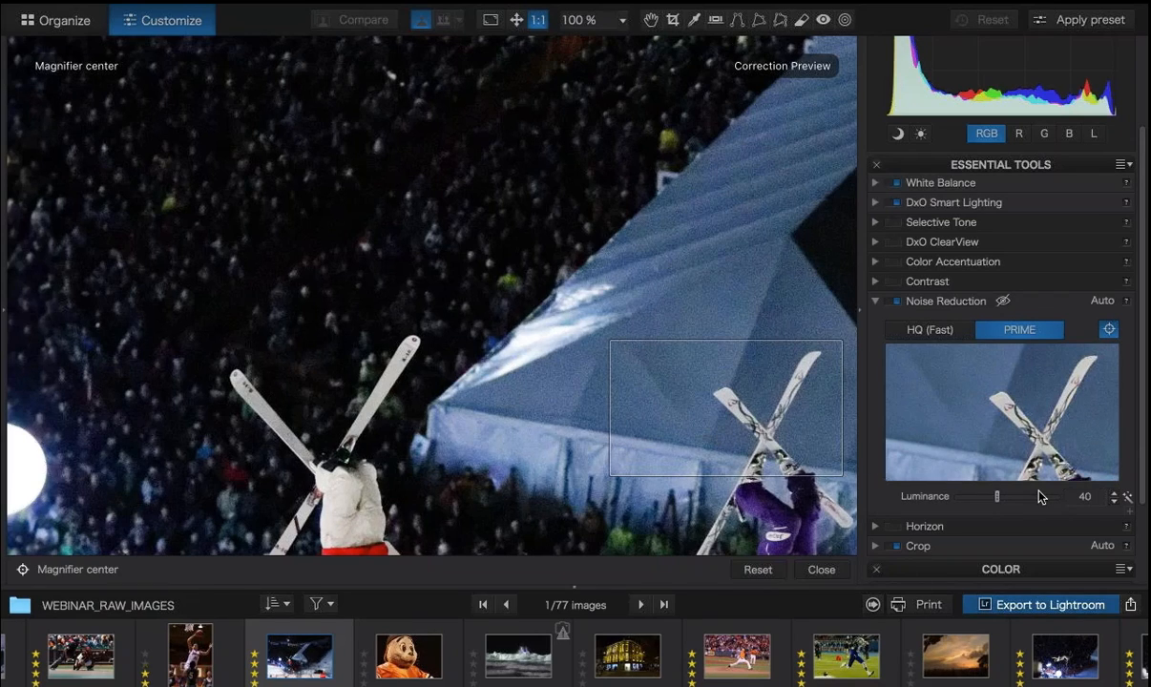
# Switch Noise Reduction off and on to compare the PRIME preview, leaving it enabled, and close the magnifier placement.
pyautogui.click(934, 303)
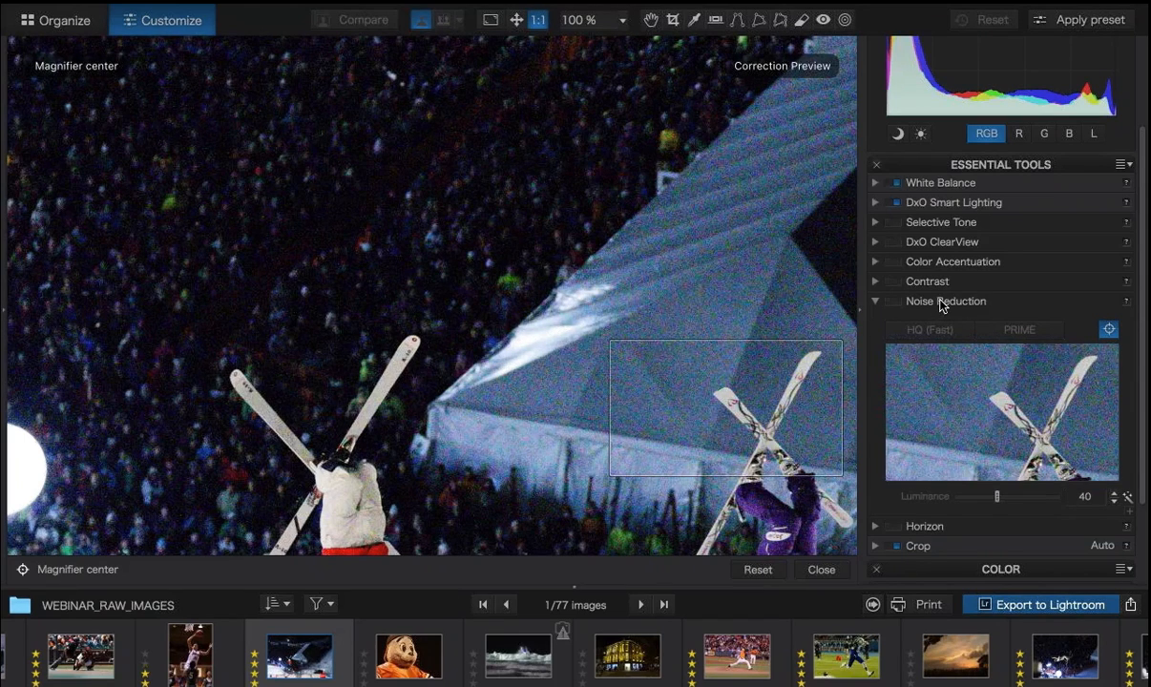
pyautogui.click(941, 301)
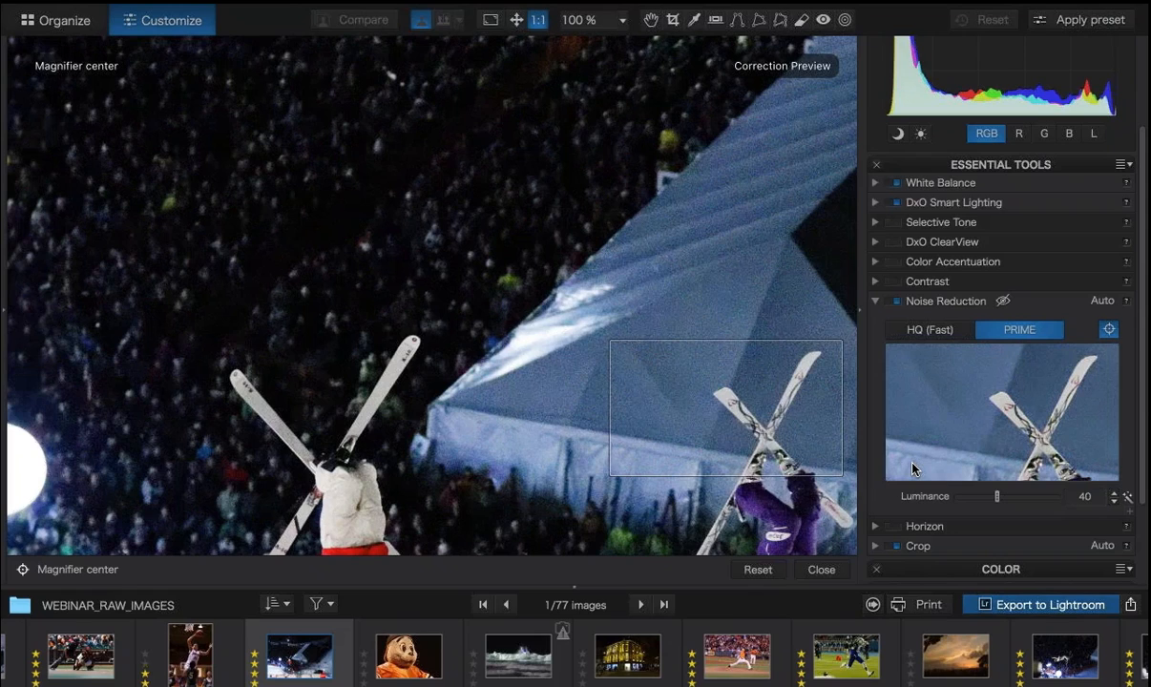
pyautogui.click(822, 570)
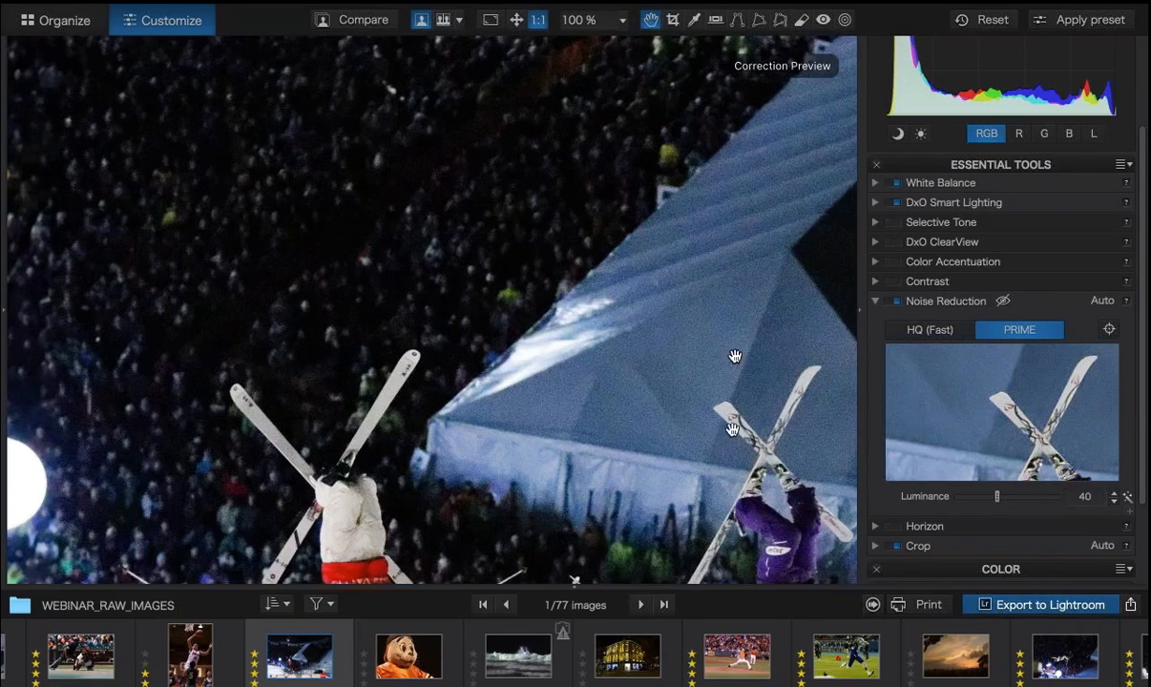
pyautogui.click(572, 284)
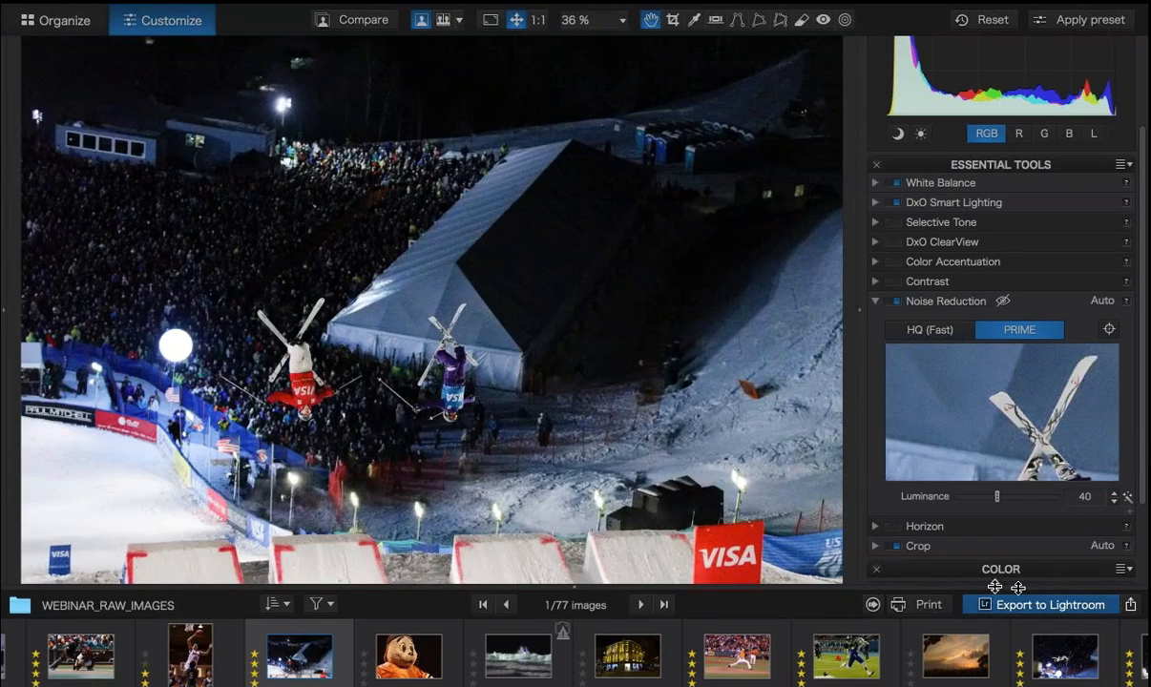
# Export the night skiers photo to disk with the Standard output option as a quality 90 JPEG in Full Rez JPEGs.
pyautogui.click(1130, 606)
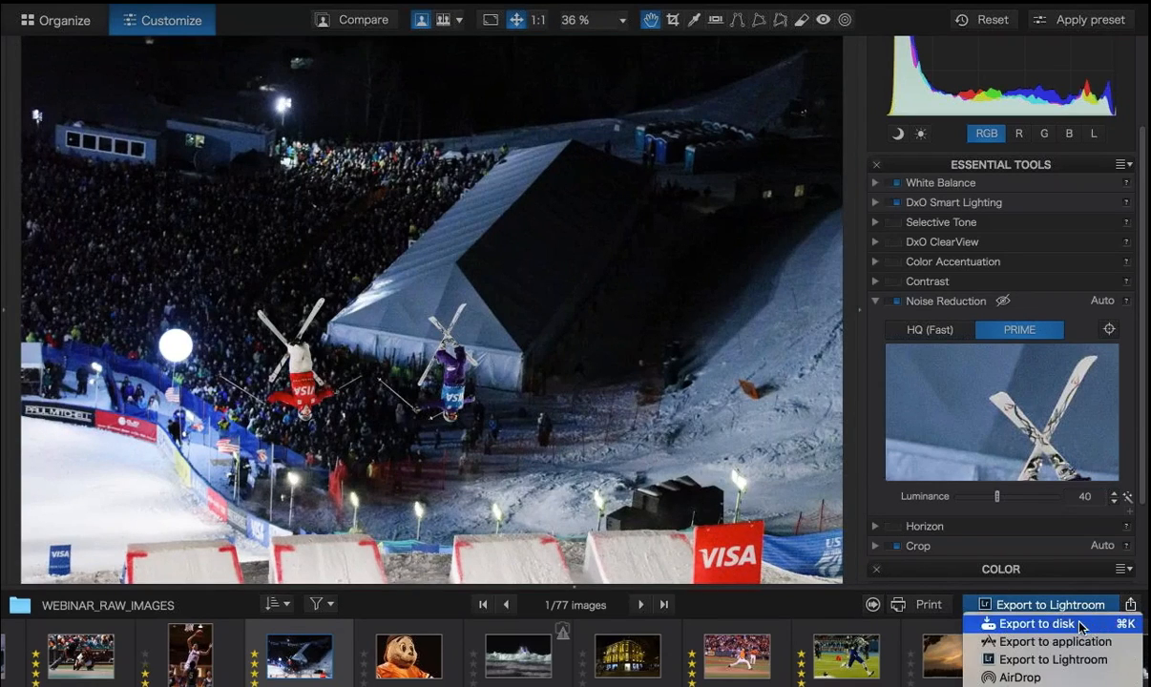
pyautogui.click(1079, 624)
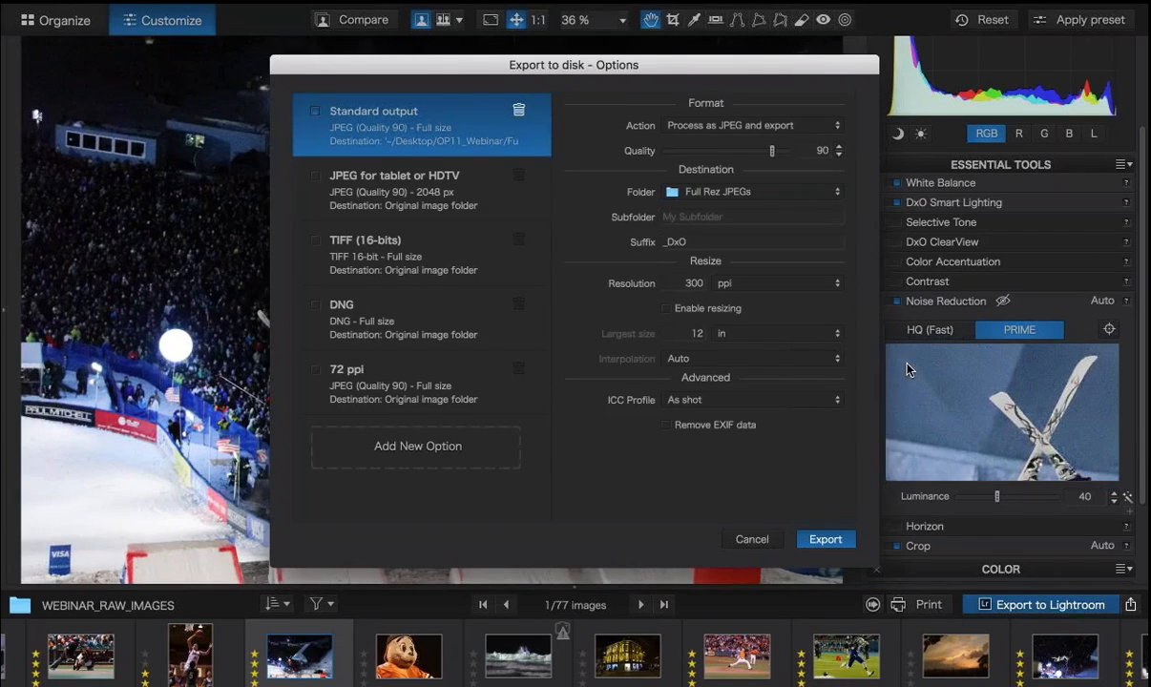
pyautogui.click(825, 539)
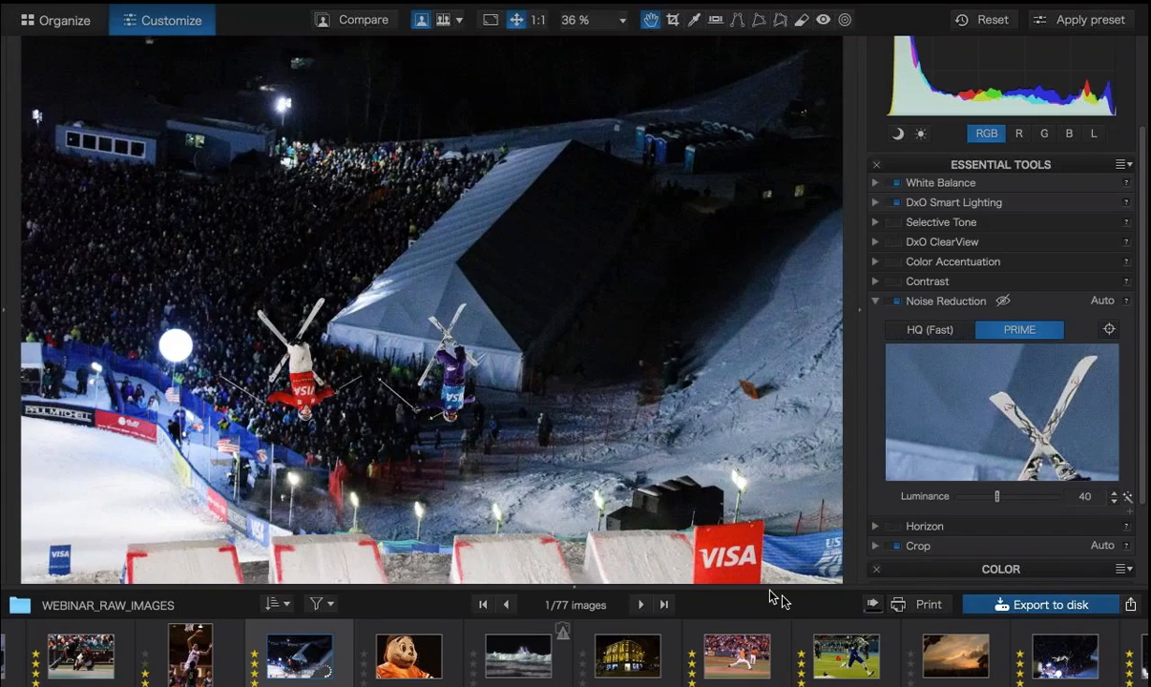
# Check the progress of the disk export and switch to the Full Rez JPEGs folder in Finder.
pyautogui.click(874, 604)
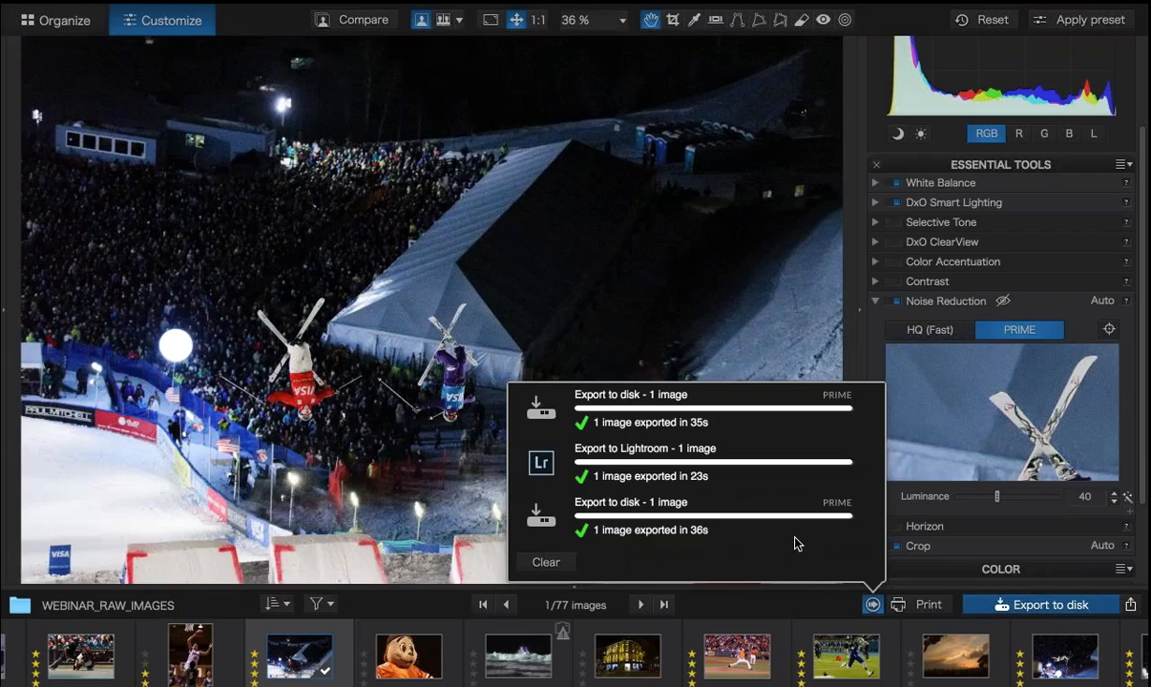
pyautogui.click(811, 612)
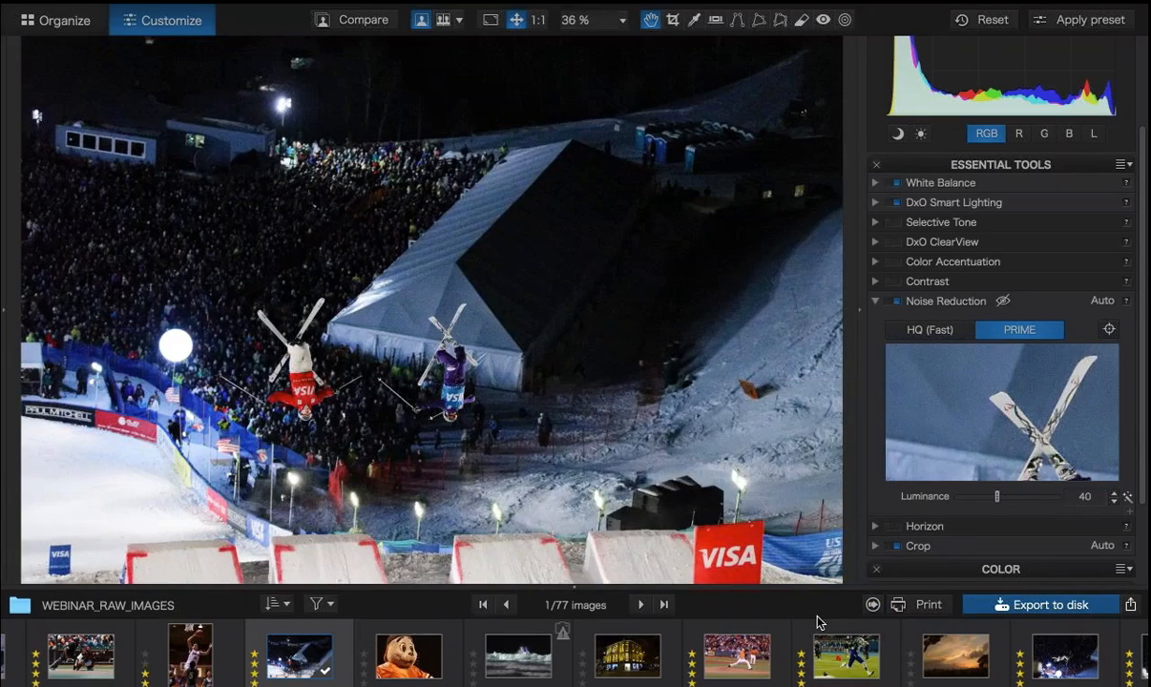
pyautogui.hotkey('ctrl', 'Right')
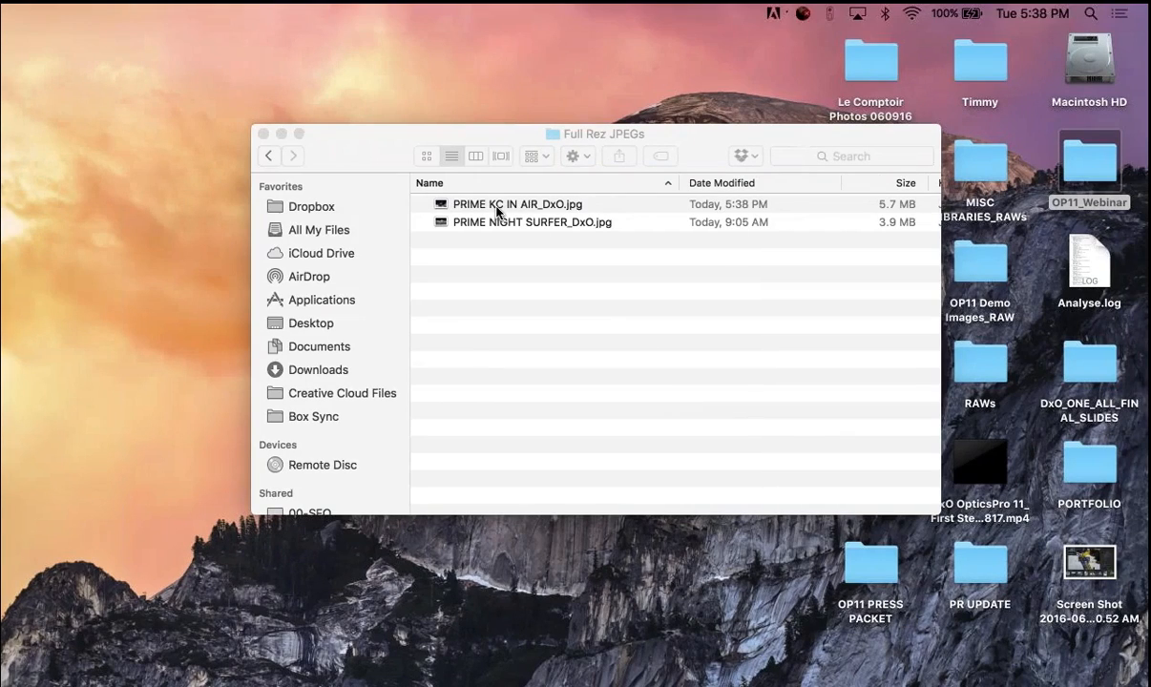
# Open the exported PRIME KC IN AIR_DxO.jpg in Preview and view it full screen.
pyautogui.click(445, 202)
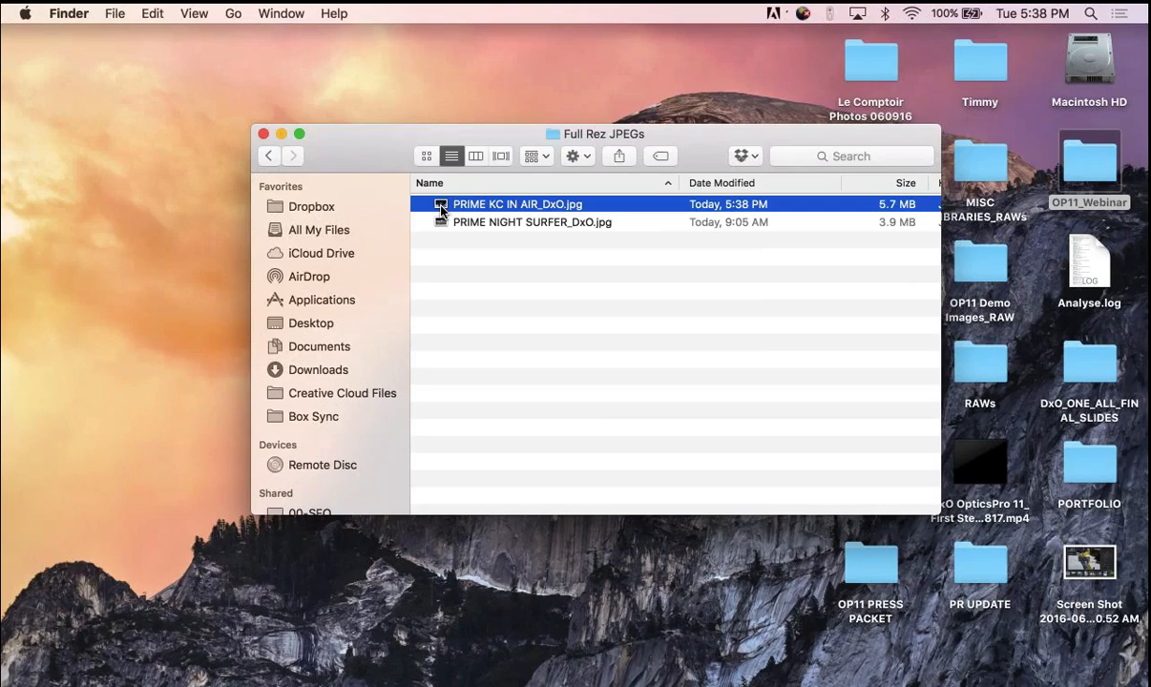
pyautogui.doubleClick(441, 209)
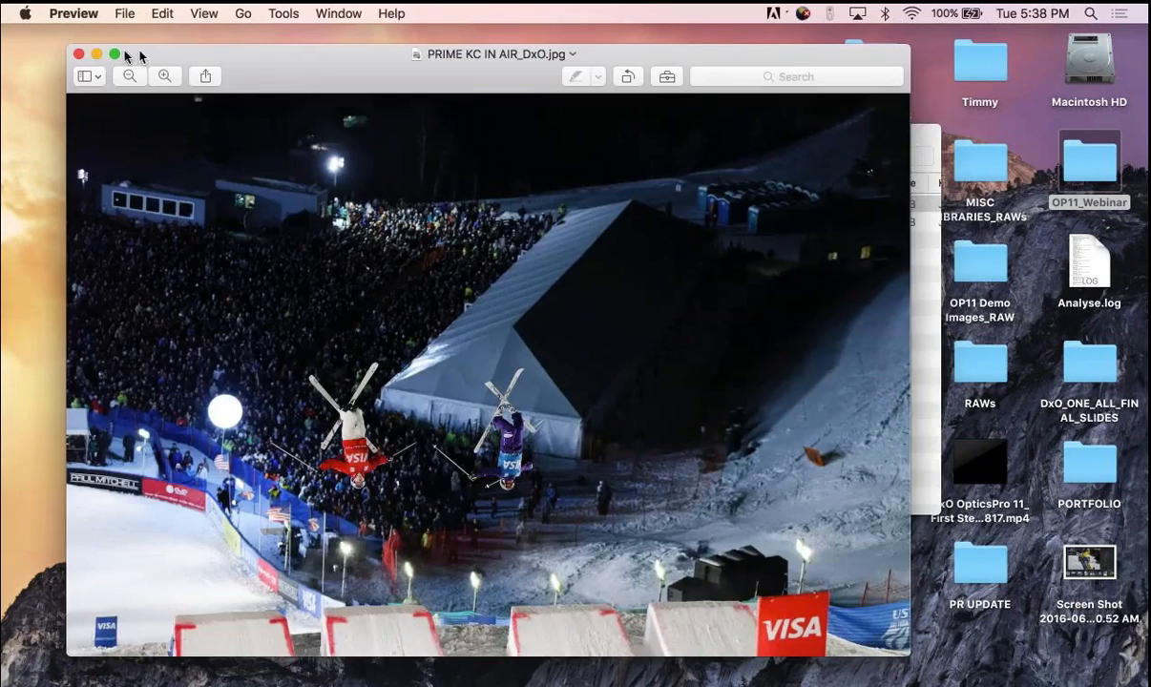
pyautogui.click(114, 54)
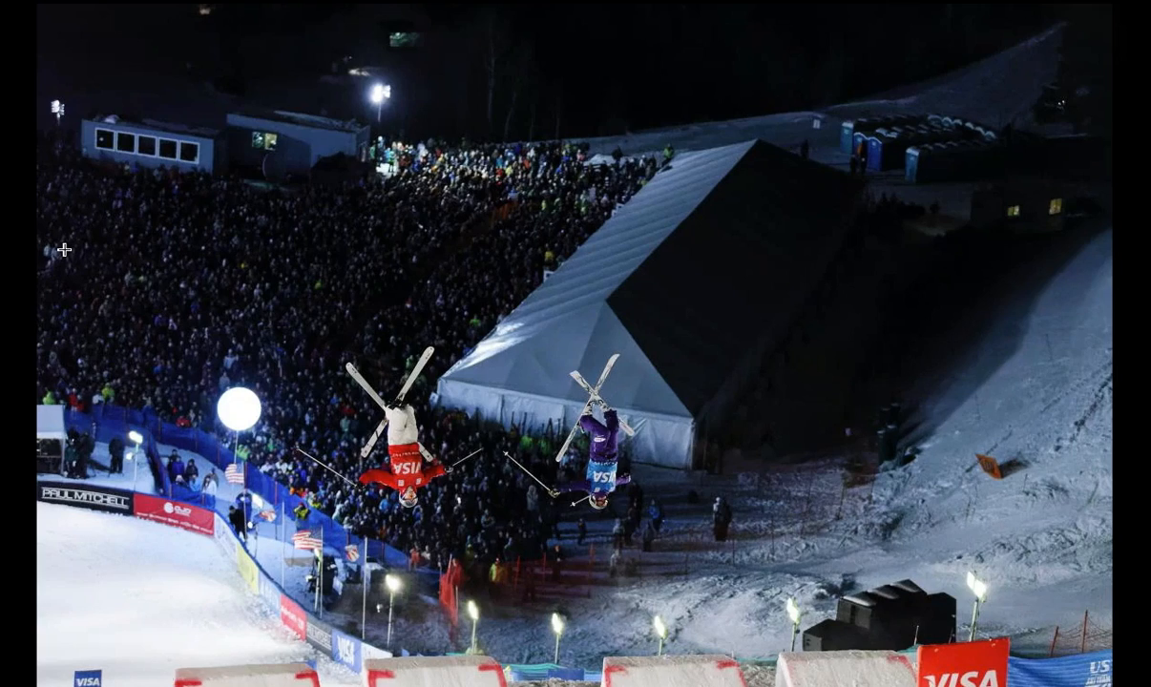
# Switch back to DxO OpticsPro and view the two night skiers at 100% for comparison with the export.
pyautogui.hotkey('ctrl', 'Left')
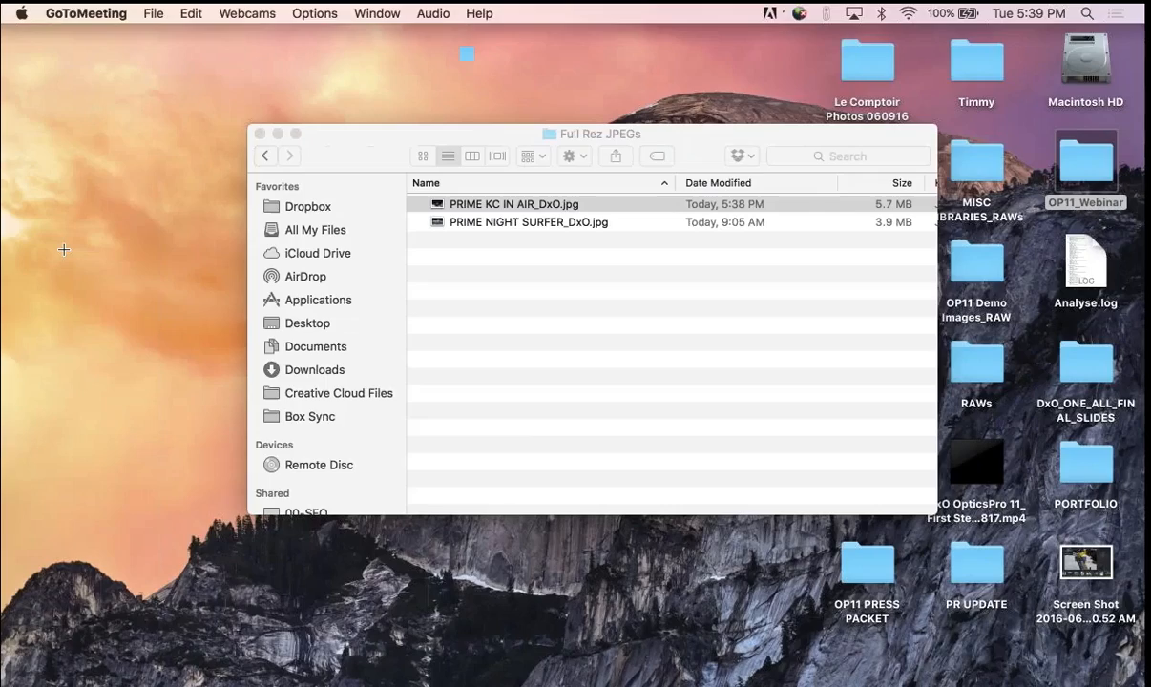
pyautogui.hotkey('ctrl', 'Left')
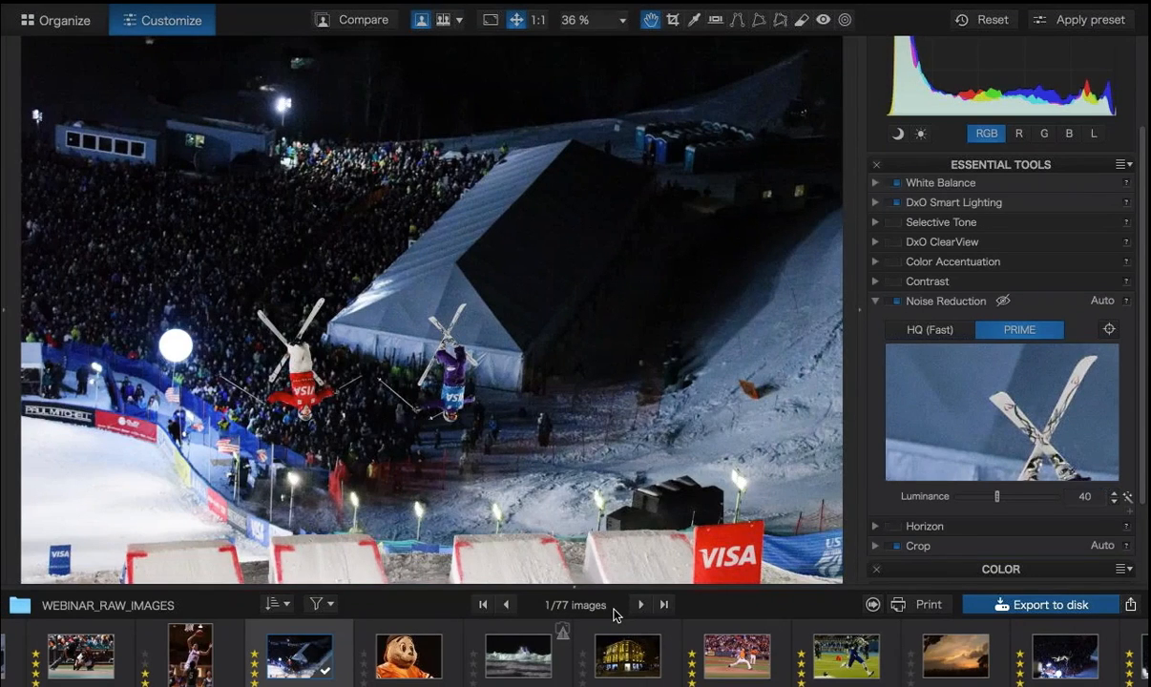
pyautogui.click(362, 360)
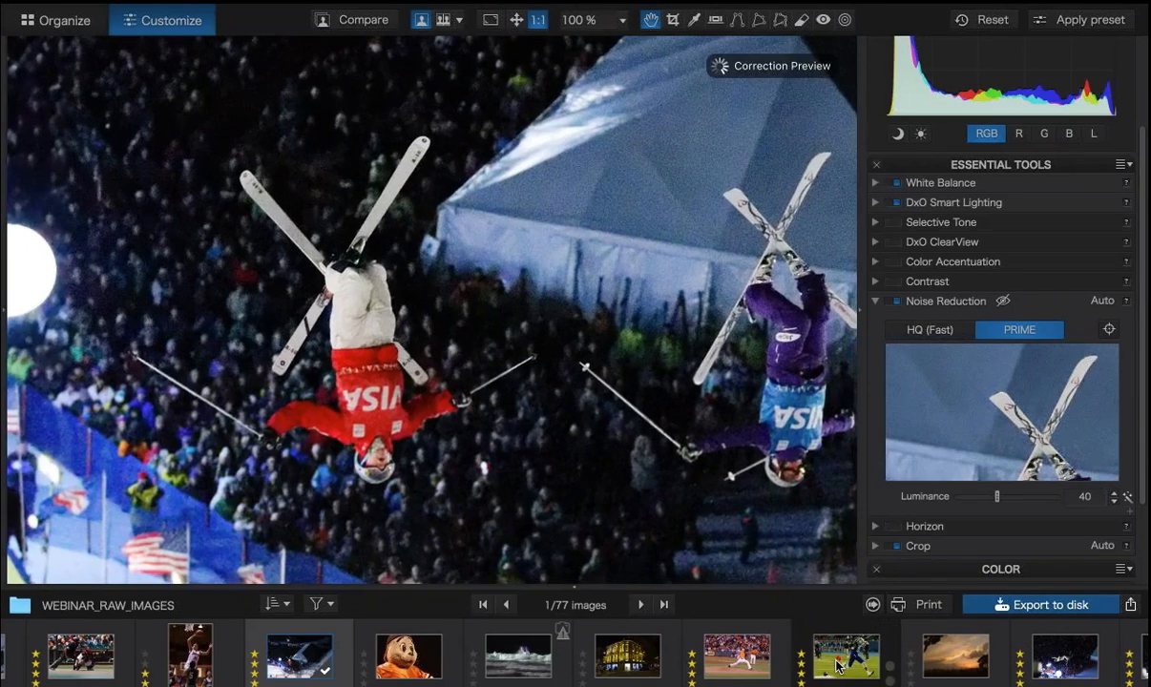
# Set the football photo's Noise Reduction to PRIME and place the preview magnifier over the cheerleaders' feet in the background.
pyautogui.click(838, 665)
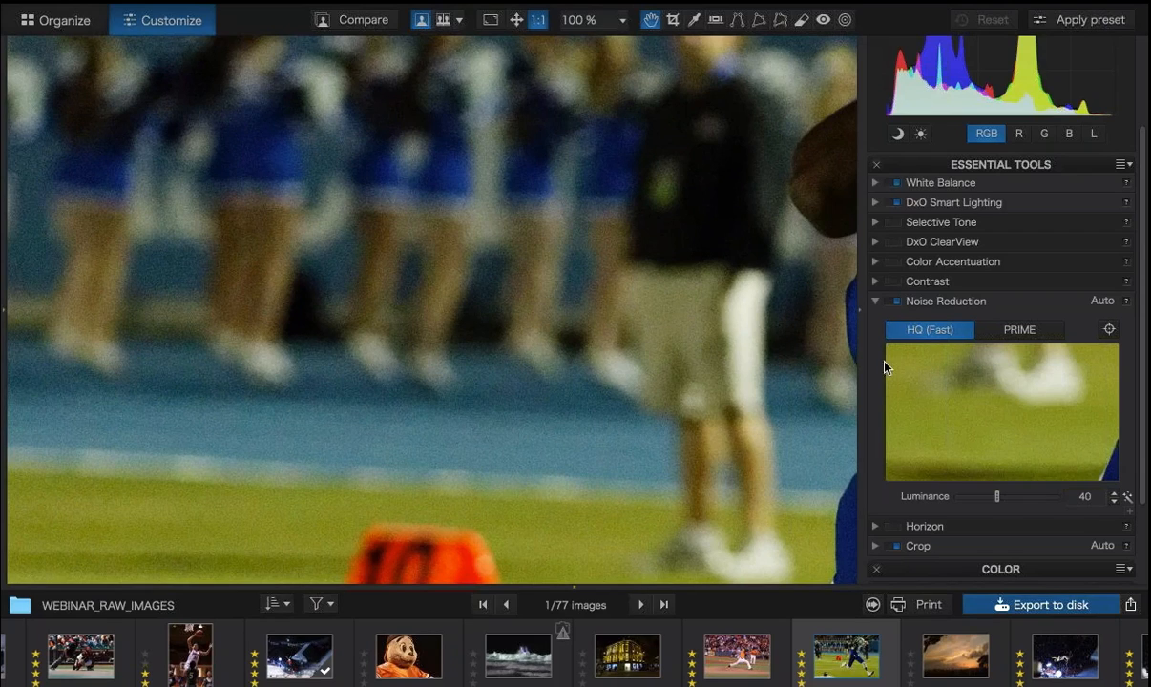
pyautogui.click(1034, 330)
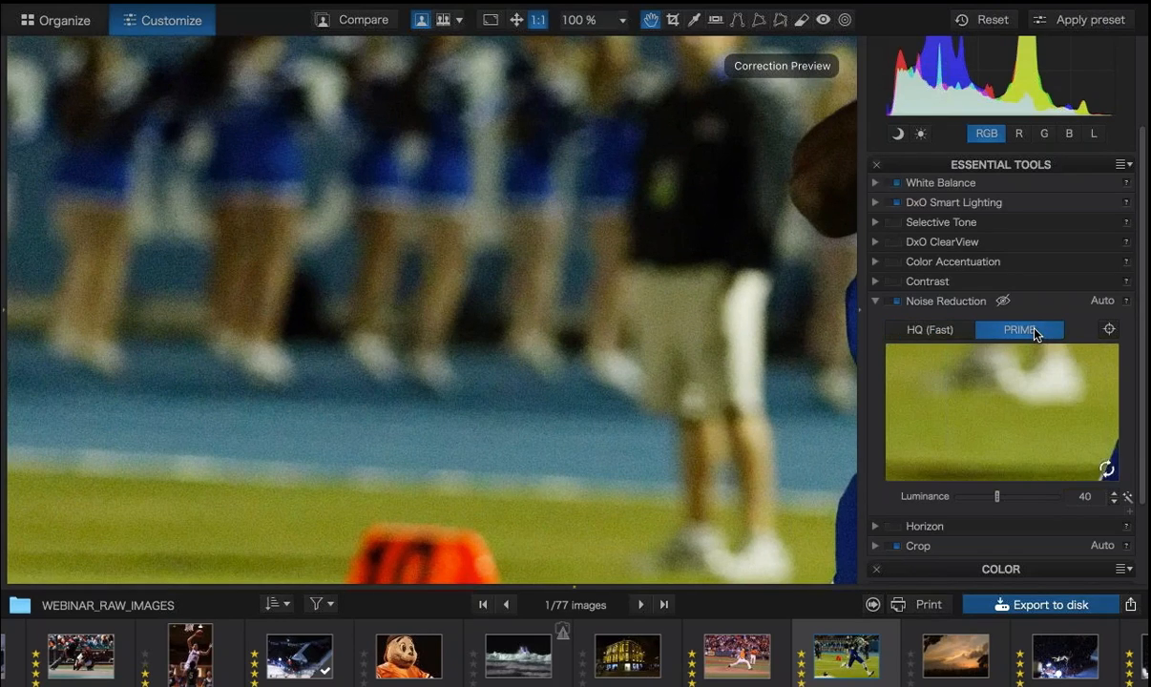
pyautogui.click(1109, 331)
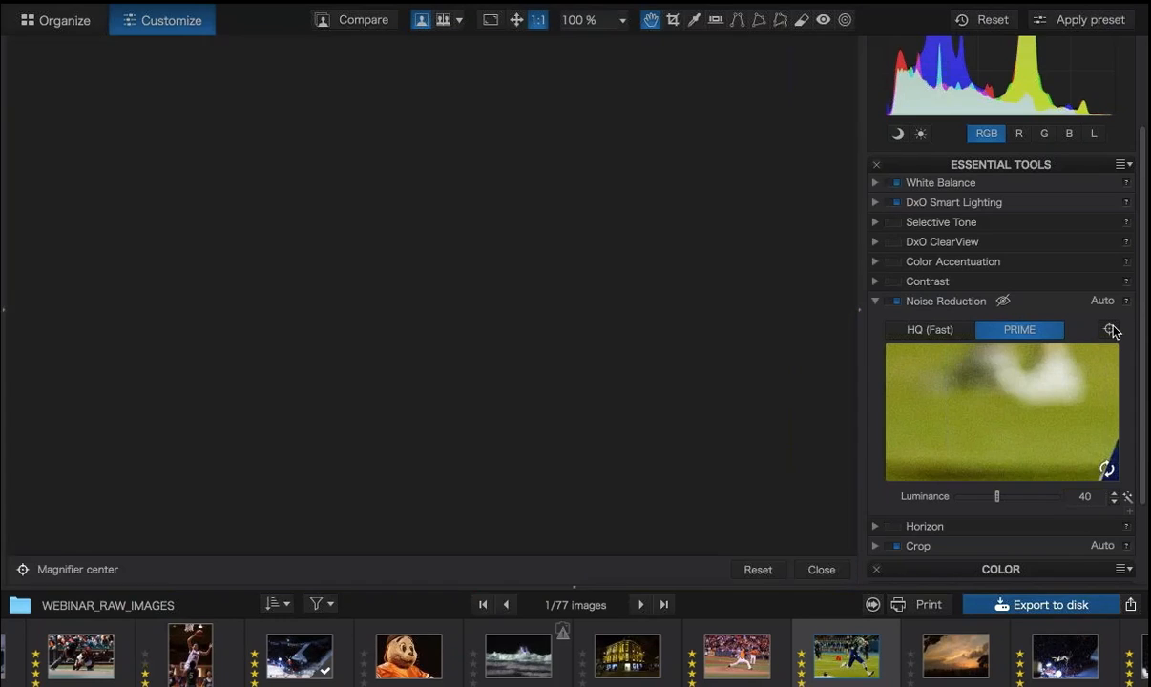
pyautogui.click(626, 235)
pyautogui.moveTo(539, 240); pyautogui.dragTo(361, 323)
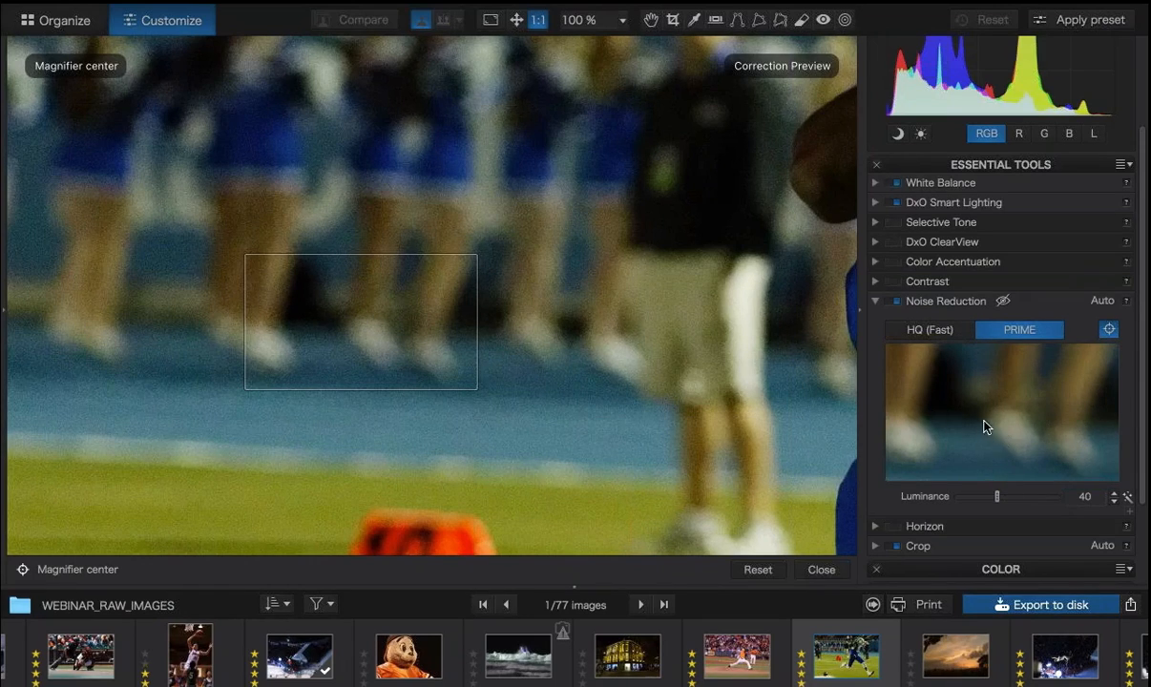
pyautogui.moveTo(612, 395); pyautogui.dragTo(707, 385)
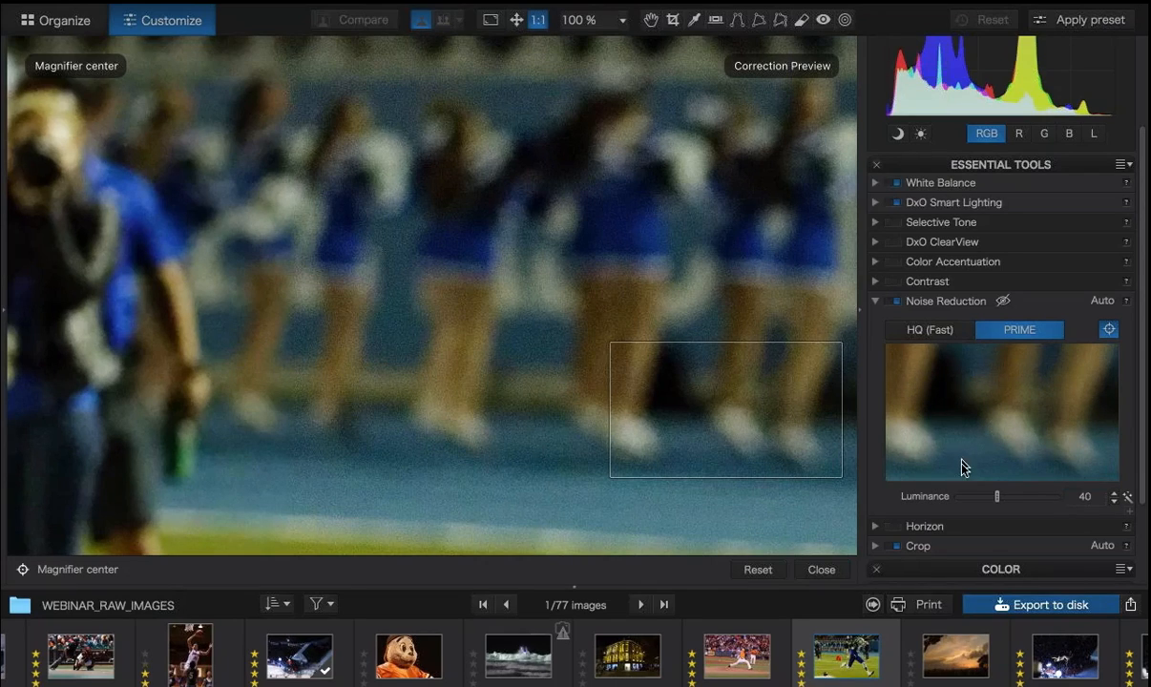
pyautogui.click(813, 420)
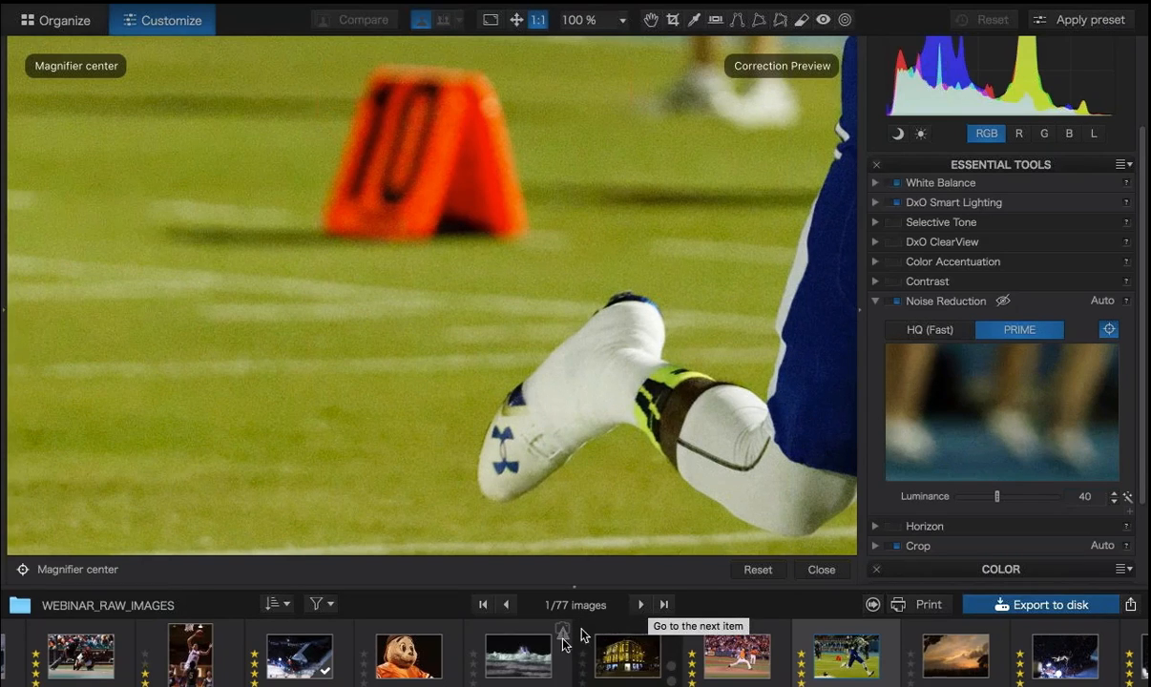
# Open the night surfer photo, place the magnifier over the spray beside the surfboard's tip, and set Noise Reduction to PRIME.
pyautogui.click(536, 657)
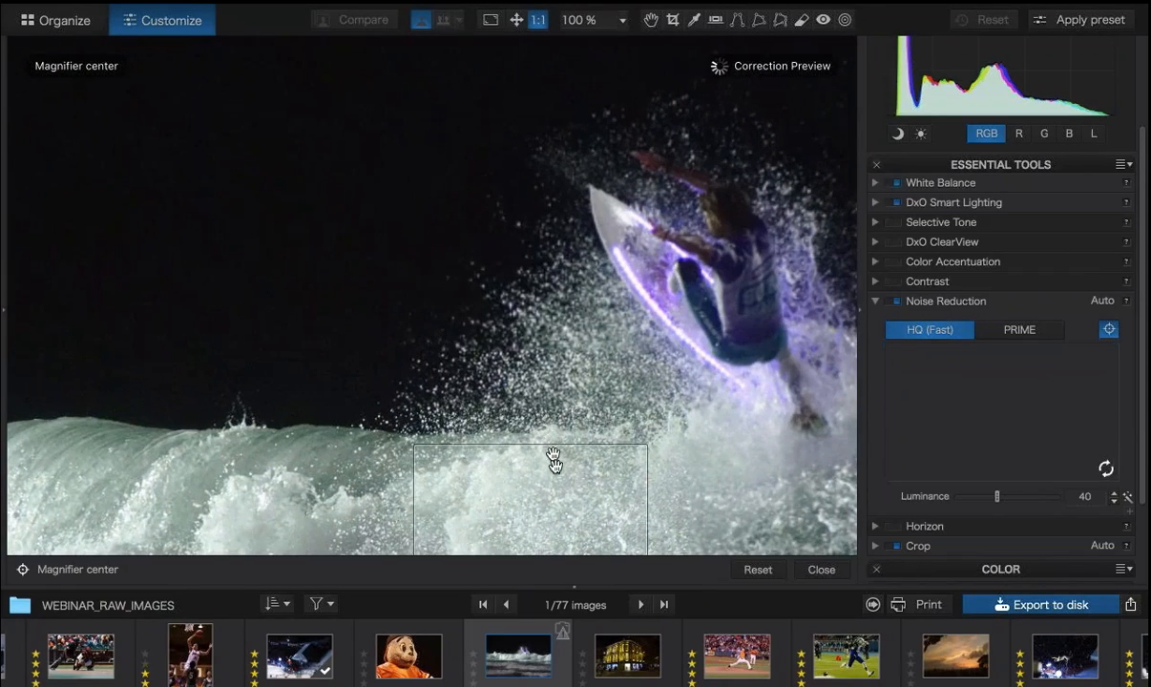
pyautogui.moveTo(554, 471); pyautogui.dragTo(547, 171)
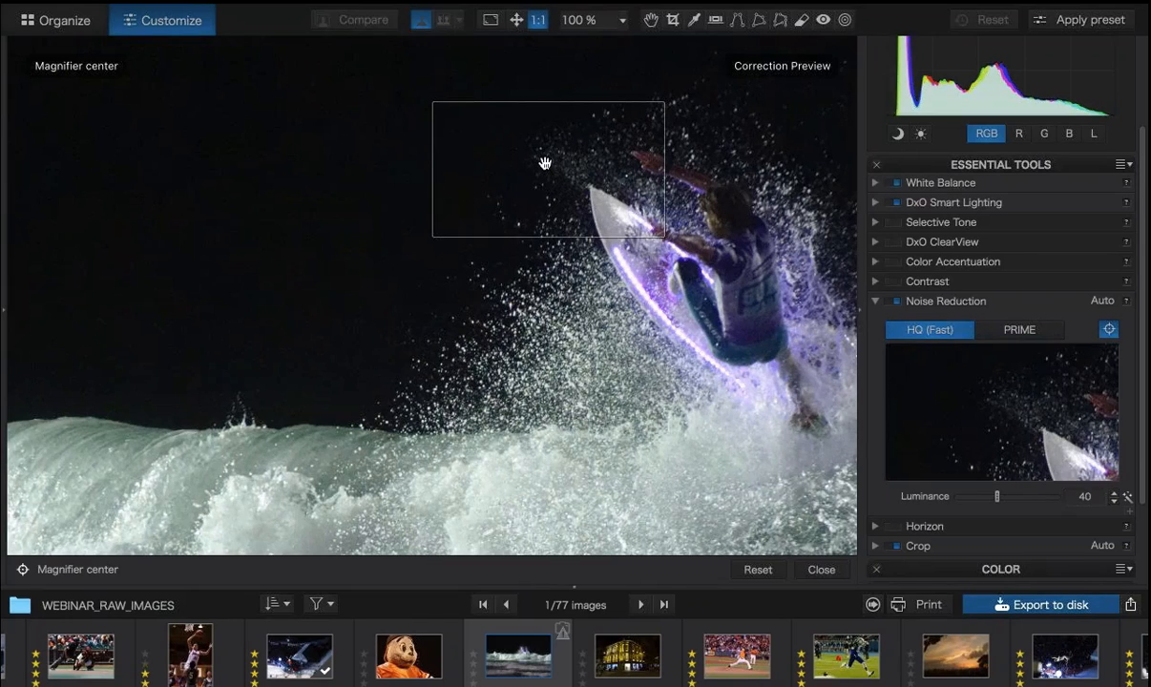
pyautogui.scroll(5, 545, 164)
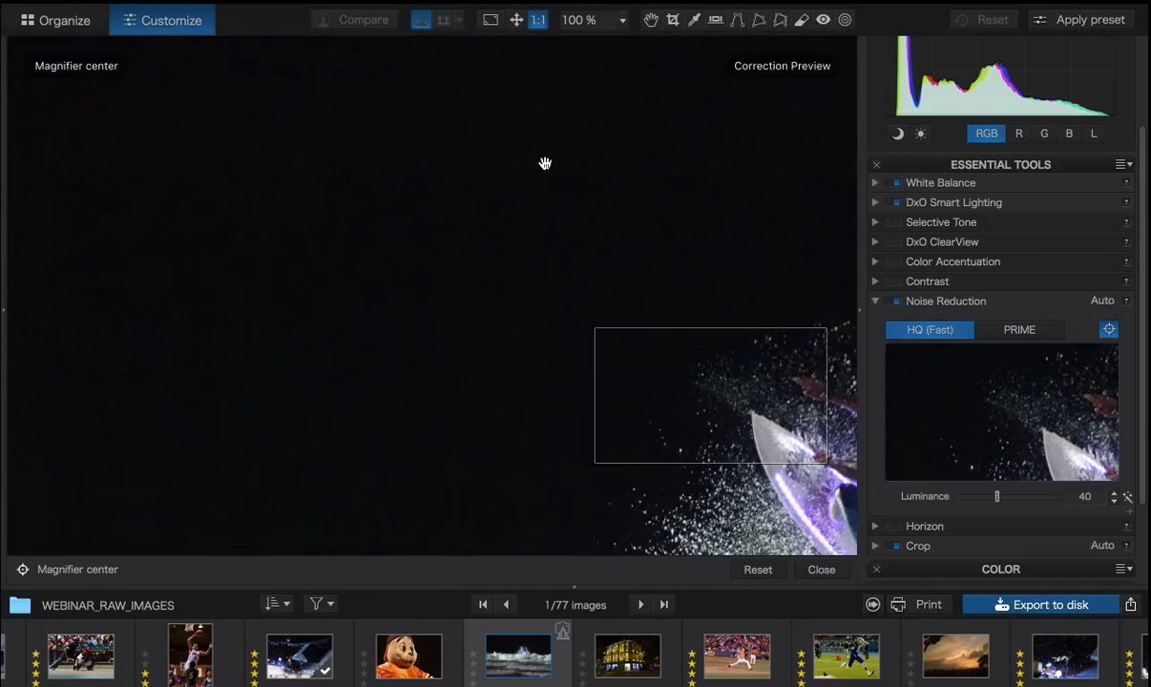
pyautogui.scroll(3, 544, 163)
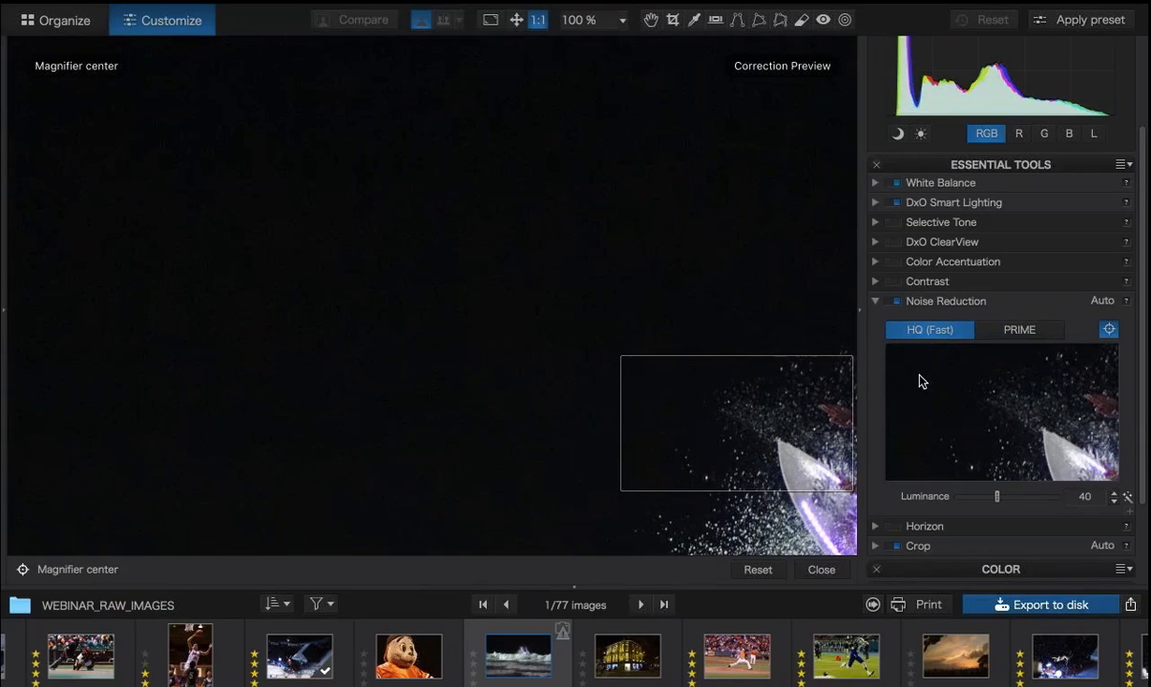
pyautogui.click(1012, 334)
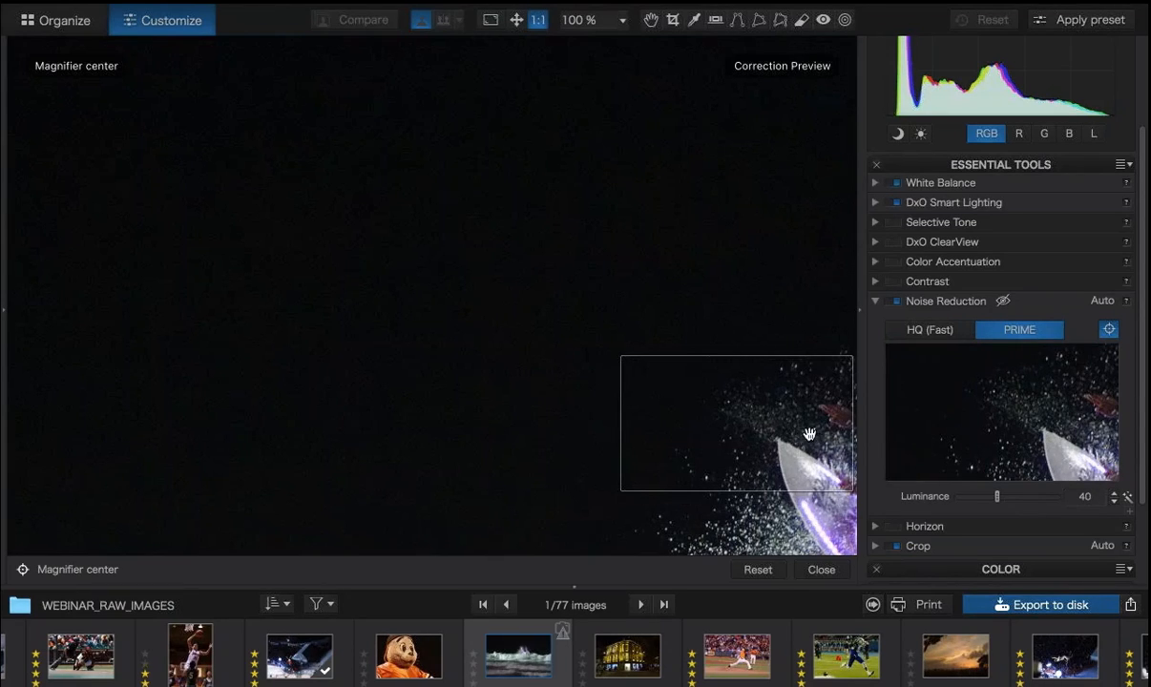
# Switch Noise Reduction off and on to compare the surfer preview, leave it enabled, and return to the whole photo without the magnifier placement.
pyautogui.click(896, 301)
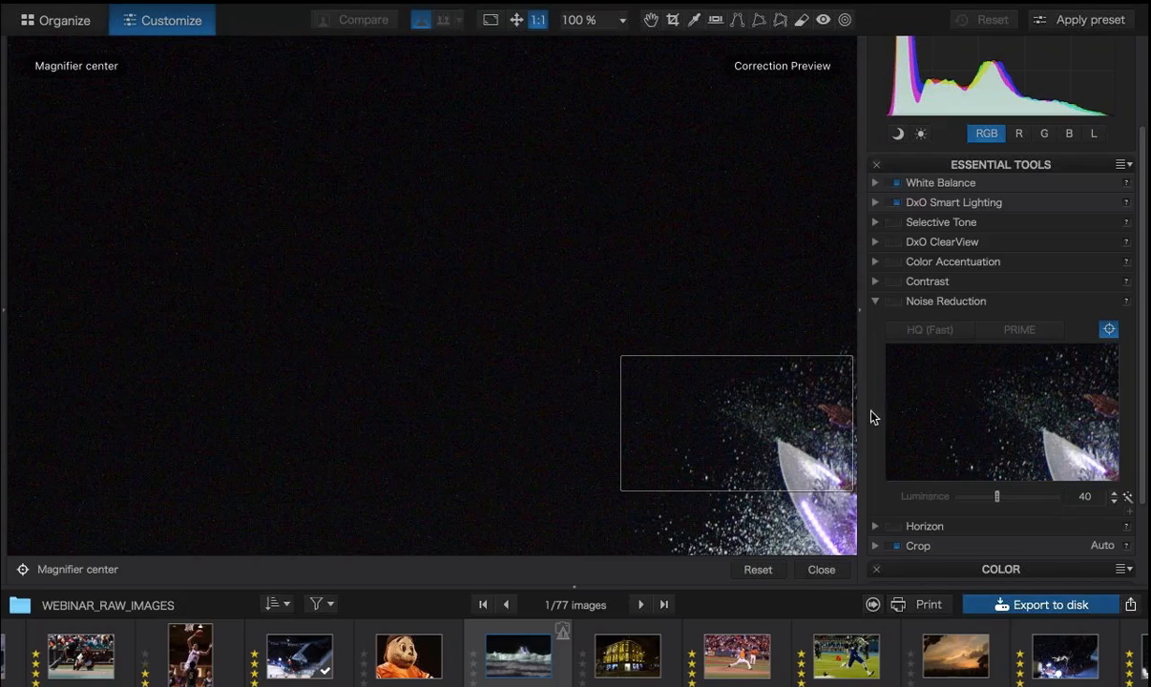
pyautogui.click(895, 302)
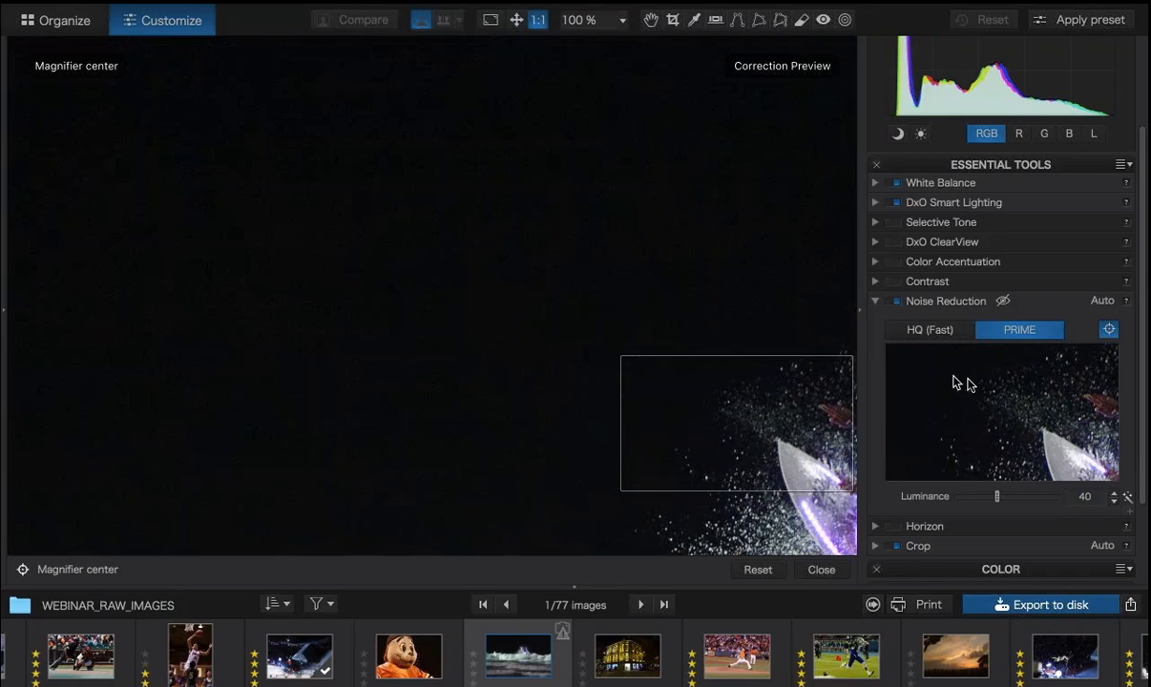
pyautogui.click(822, 569)
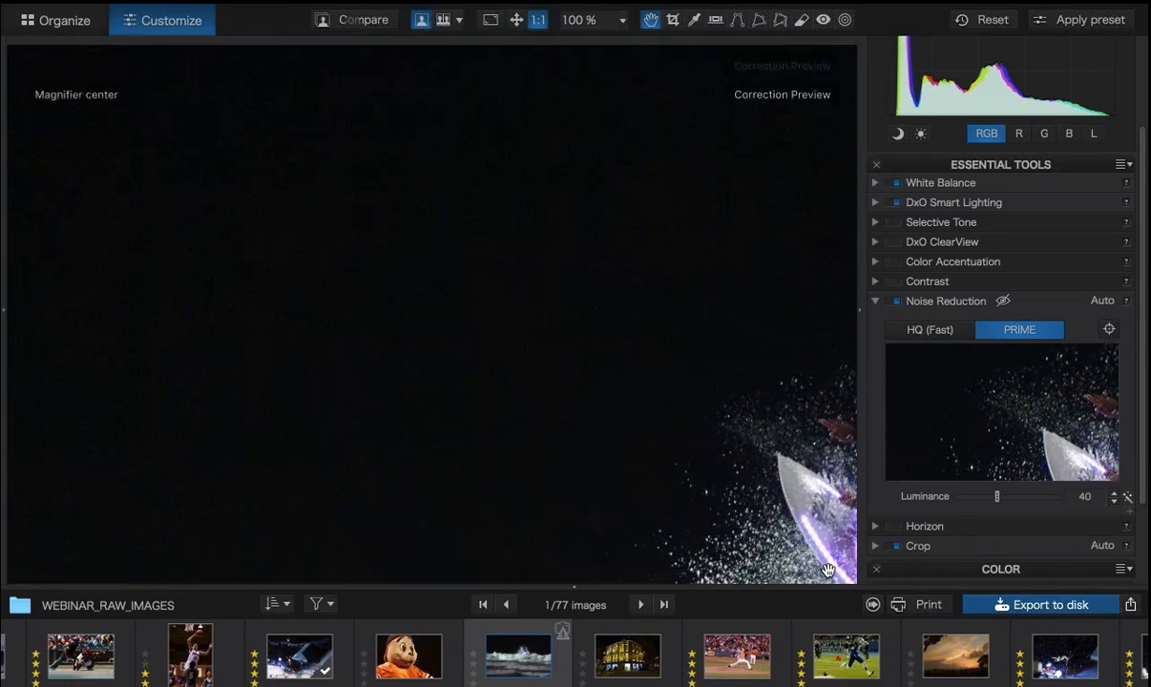
pyautogui.doubleClick(710, 407)
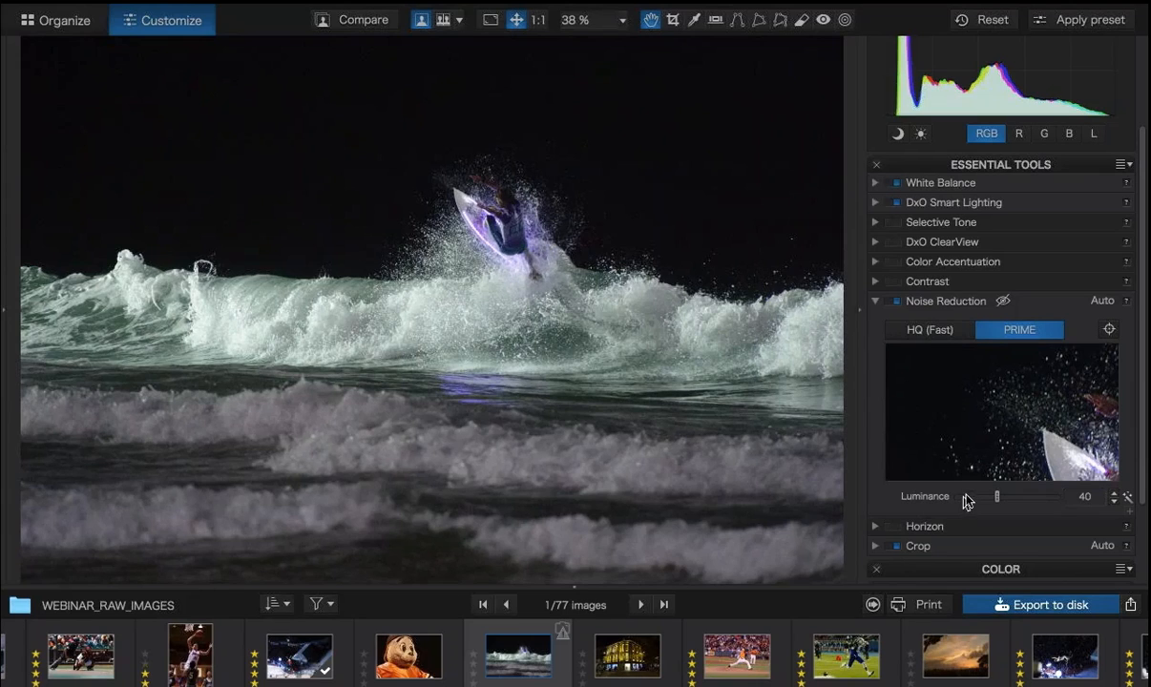
# Show the Noise Reduction help and read its descriptions of the quality methods, magnifier, Luminance, Chrominance, Low freq. and Dead pixels.
pyautogui.scroll(-2, 1039, 447)
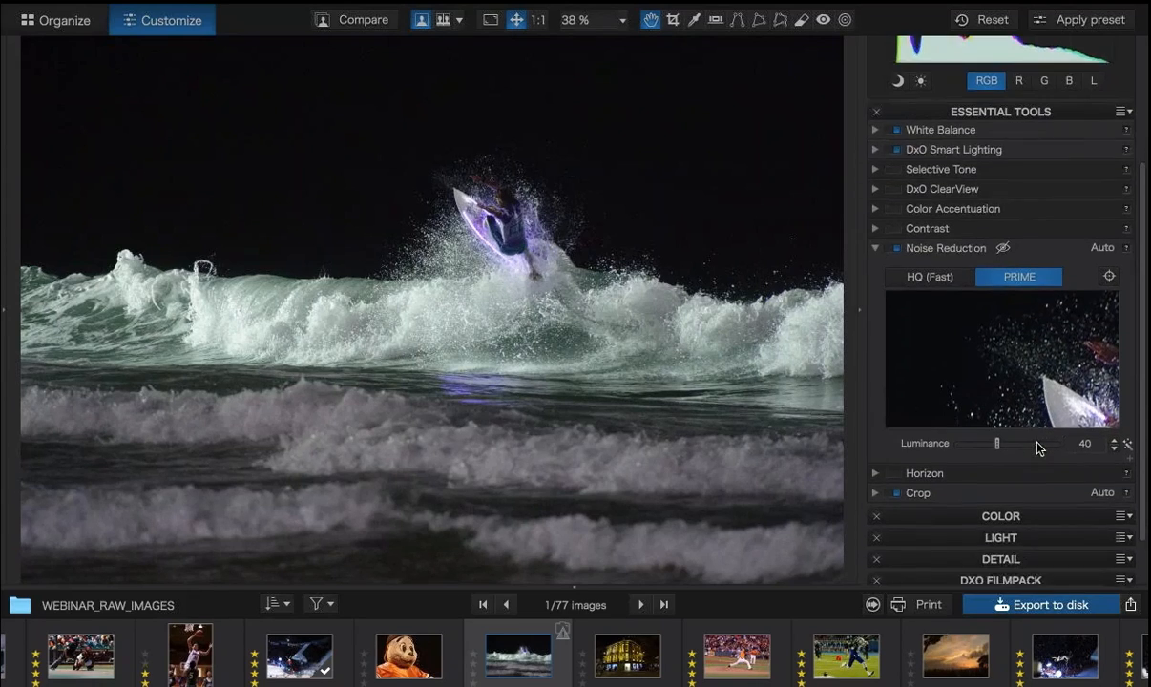
pyautogui.scroll(-2, 1039, 447)
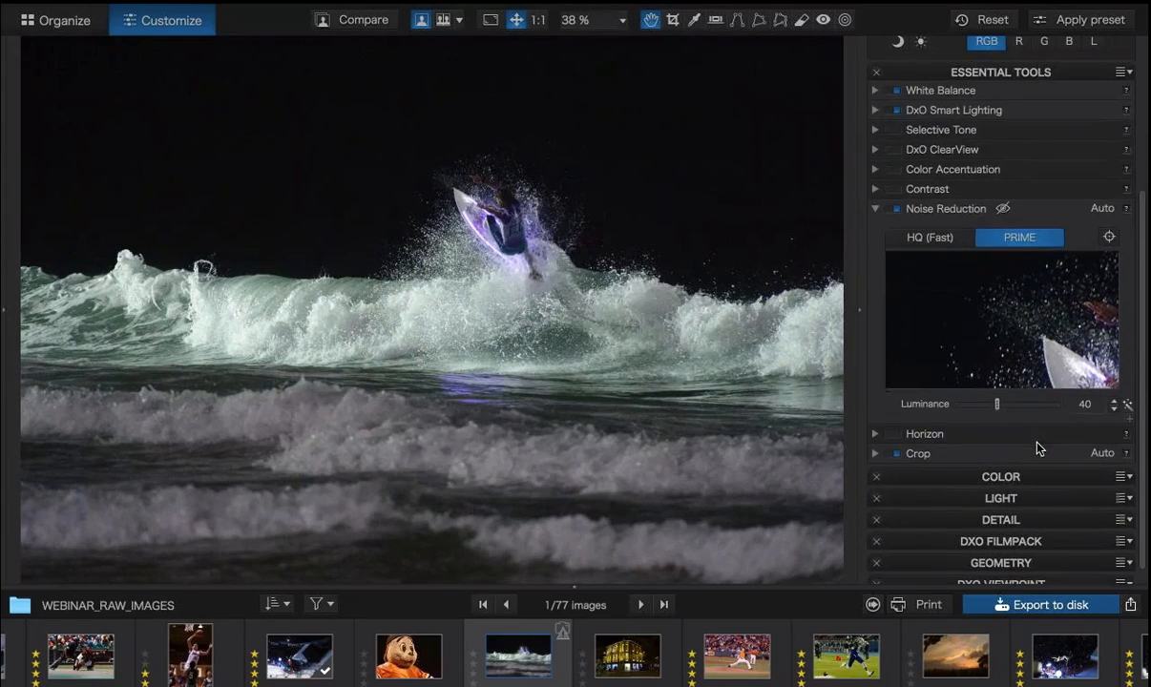
pyautogui.click(1127, 210)
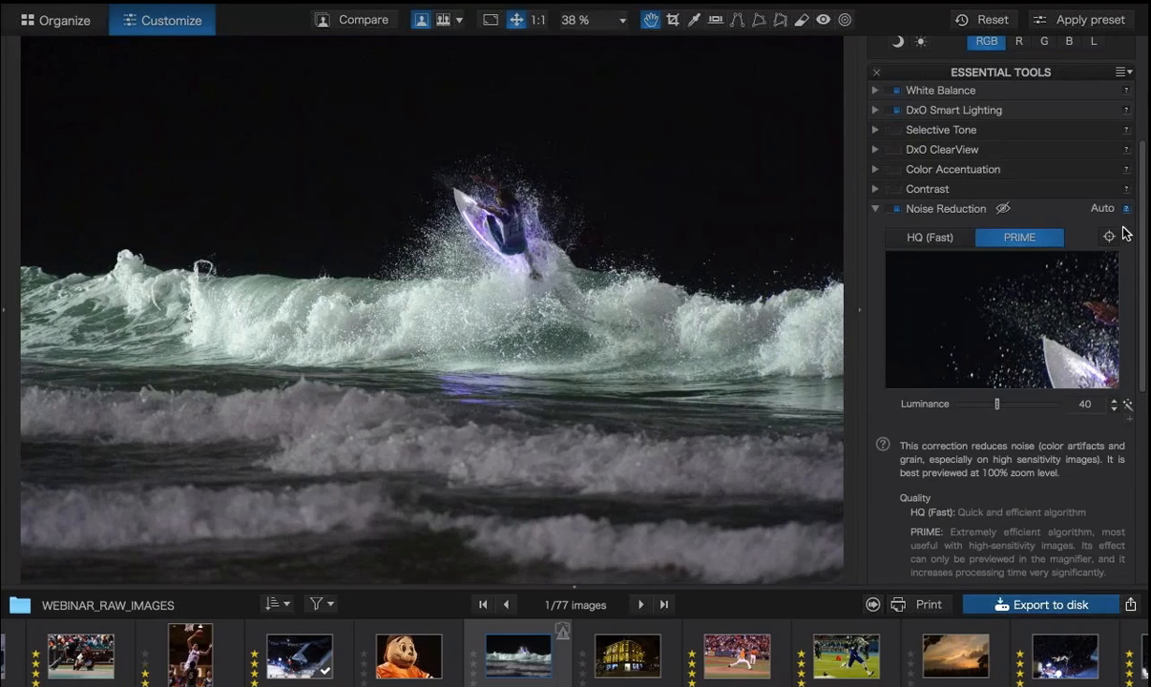
pyautogui.scroll(-1, 1069, 363)
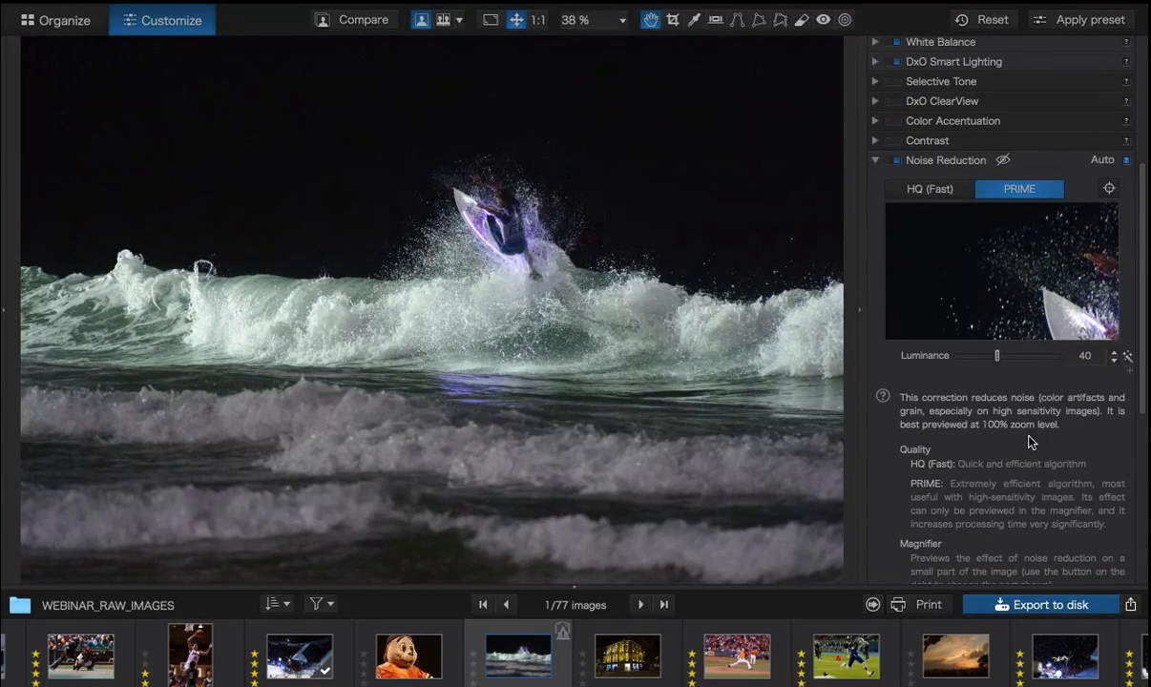
pyautogui.scroll(-3, 1029, 441)
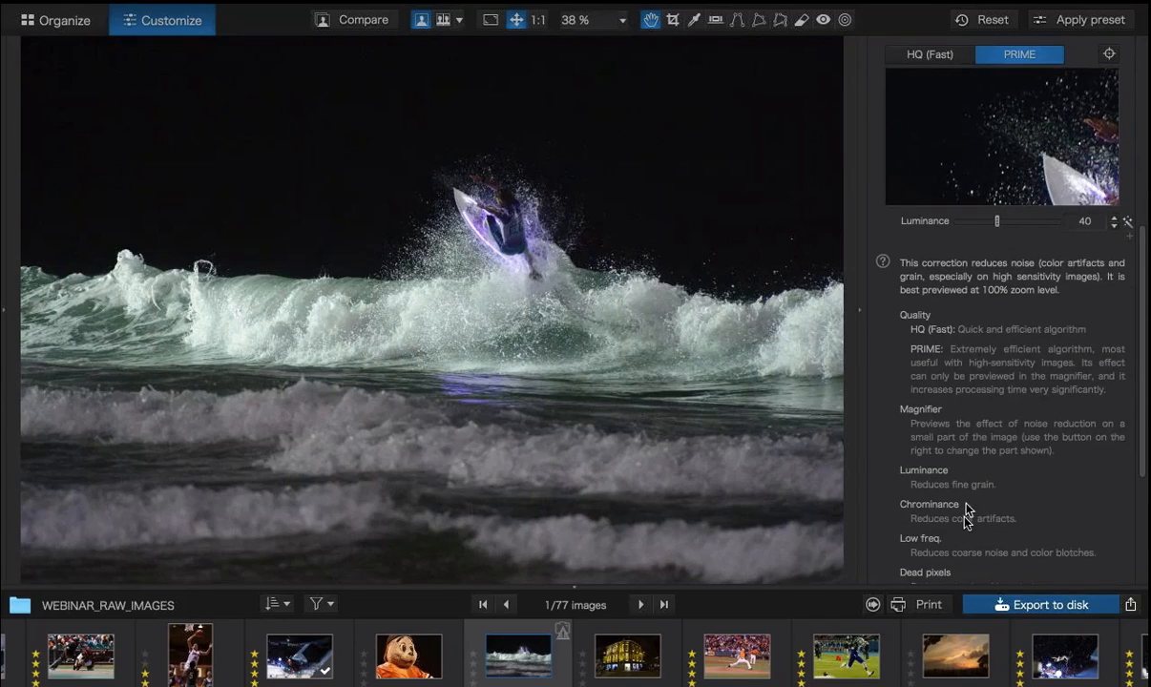
pyautogui.scroll(-1, 962, 482)
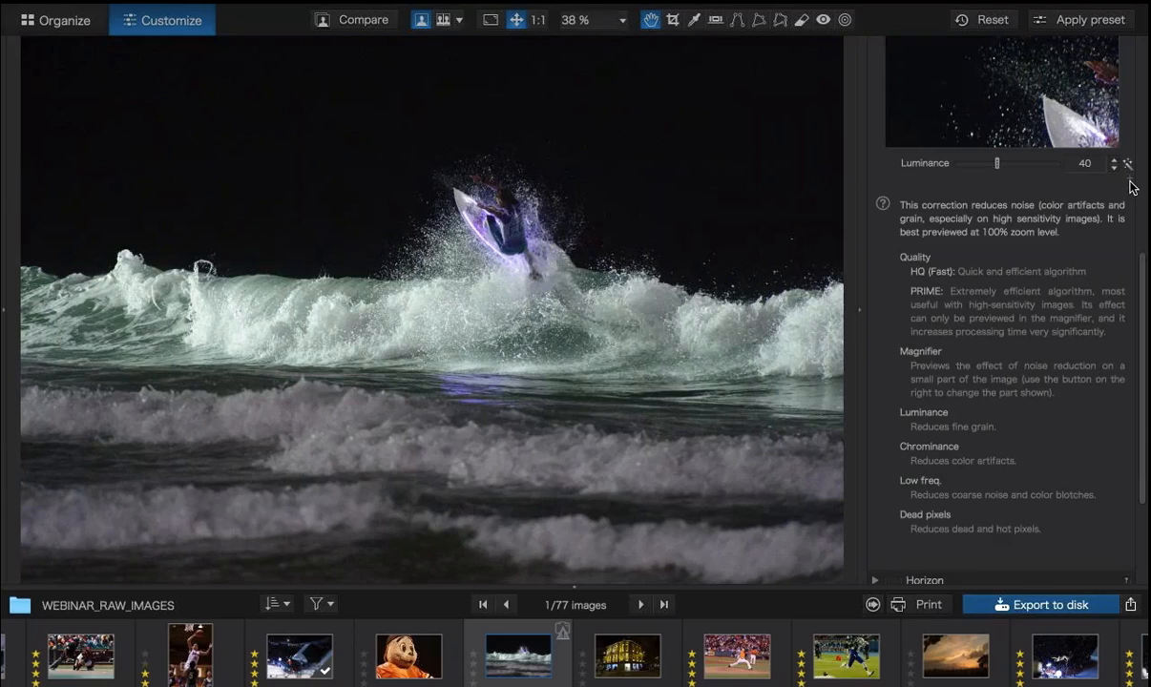
# Examine the advanced Noise Reduction sliders, then hide them and the help text and collapse the Noise Reduction correction.
pyautogui.click(1133, 185)
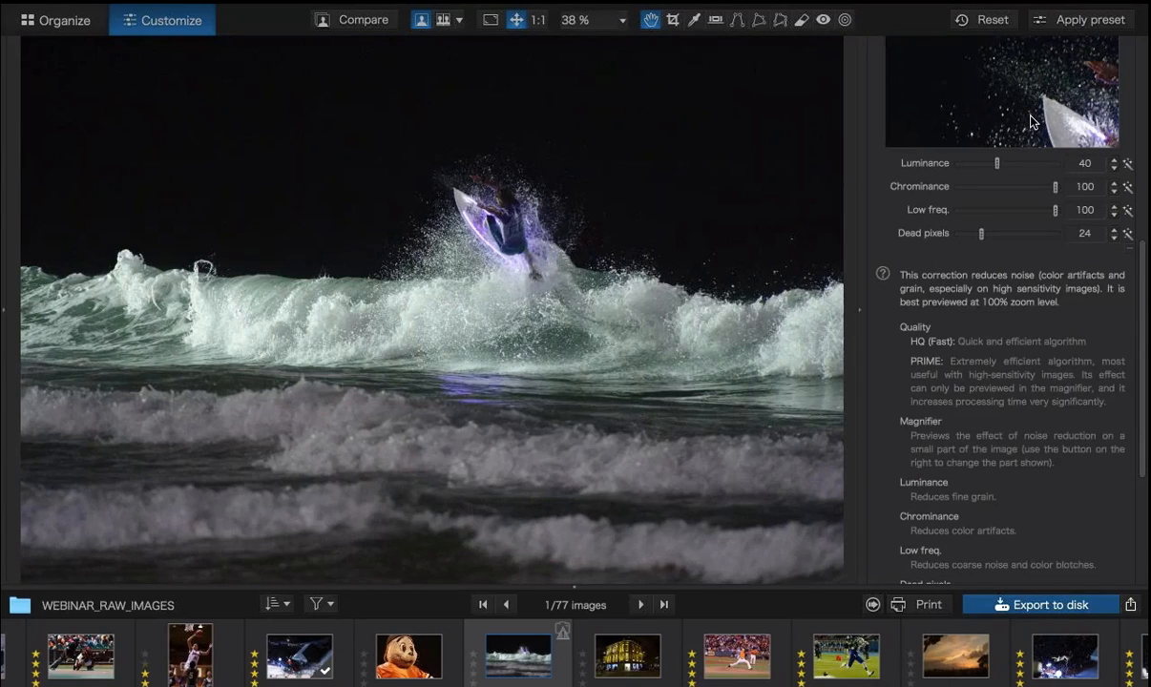
pyautogui.scroll(1, 1031, 121)
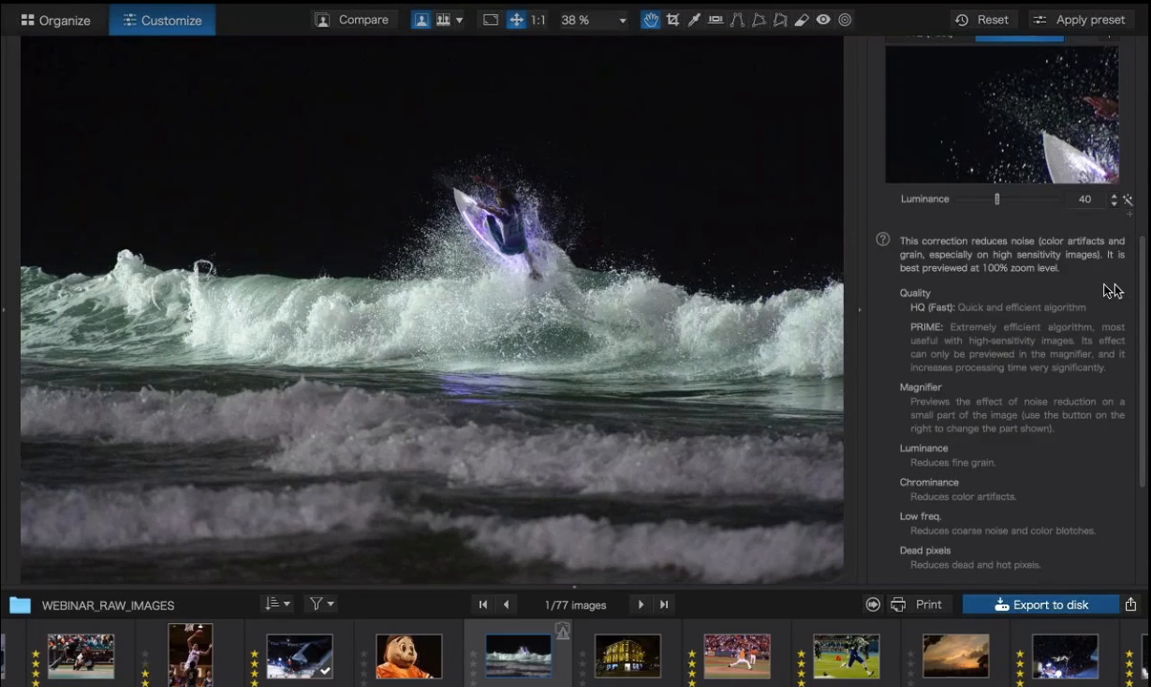
pyautogui.scroll(6, 1126, 286)
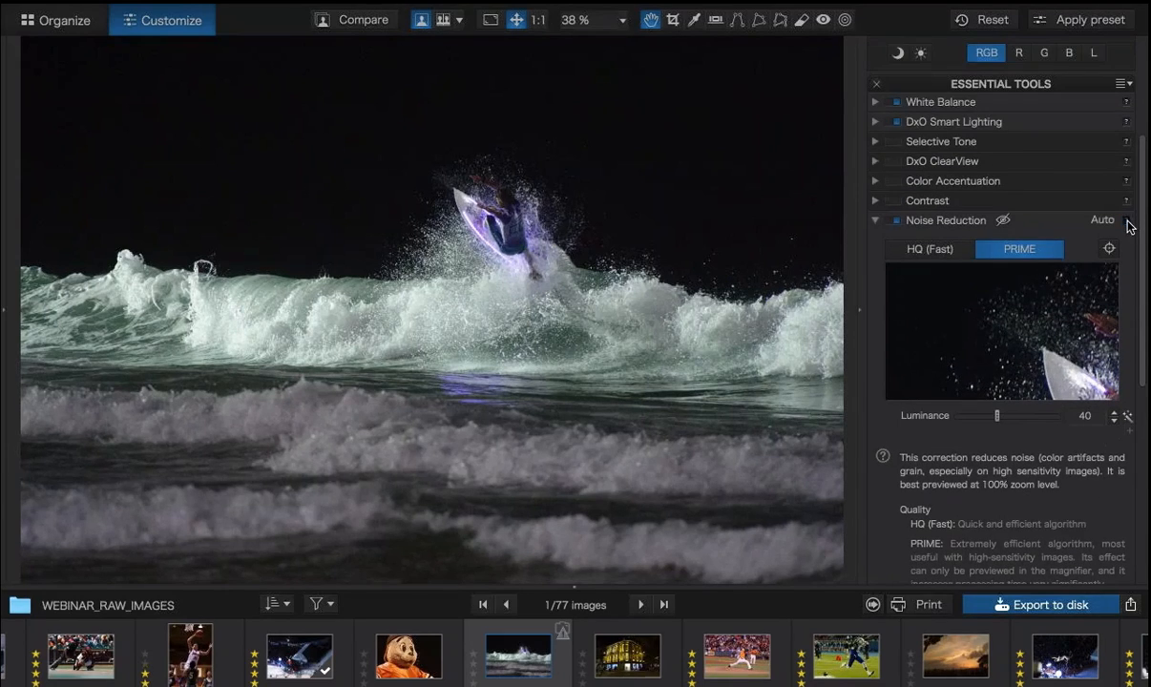
pyautogui.click(1127, 221)
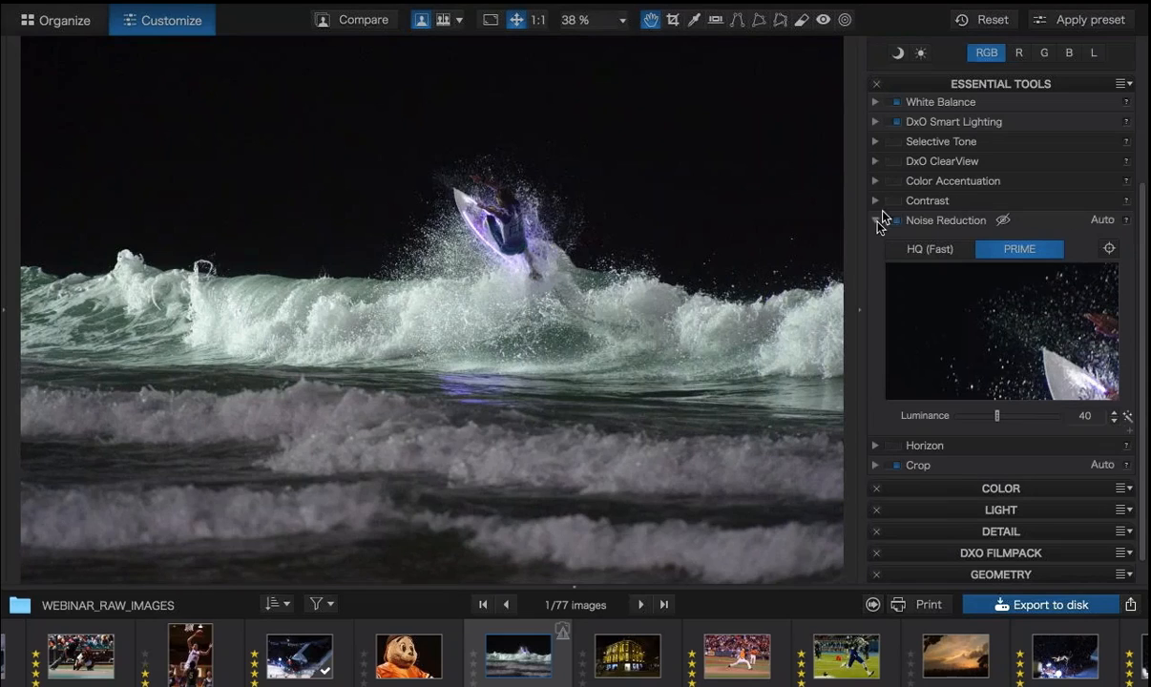
pyautogui.click(876, 222)
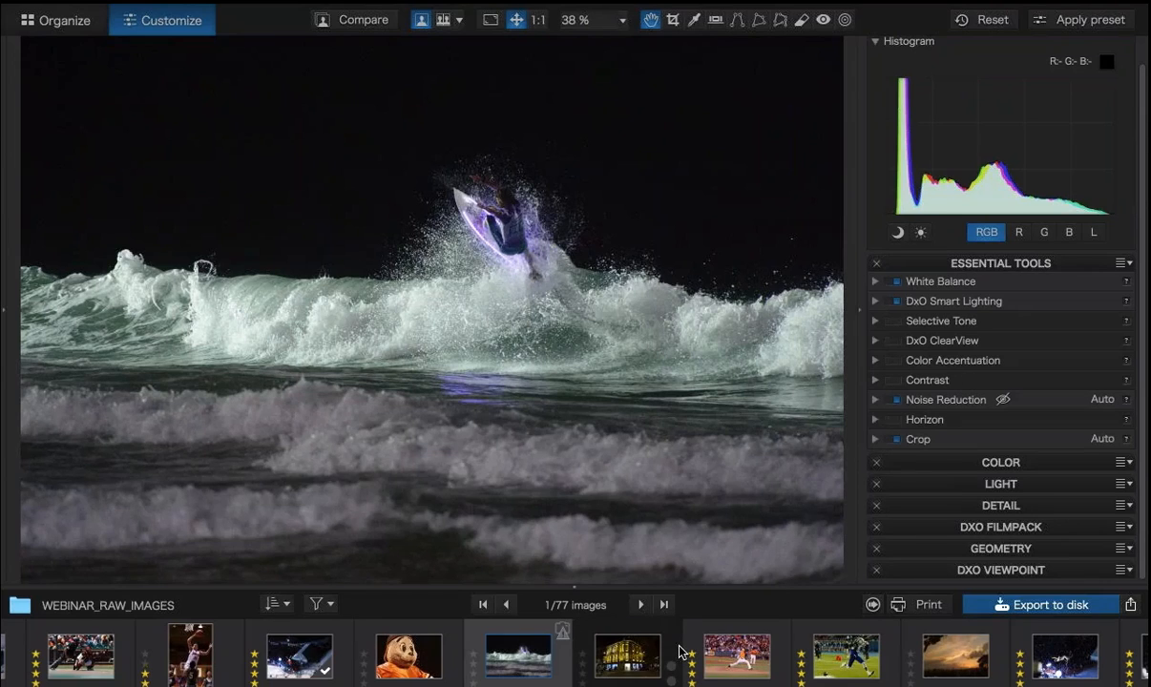
# Open the dark portrait of the bald man in a black T-shirt and compare its default correction with the as-shot image.
pyautogui.hscroll(5, 680, 652)
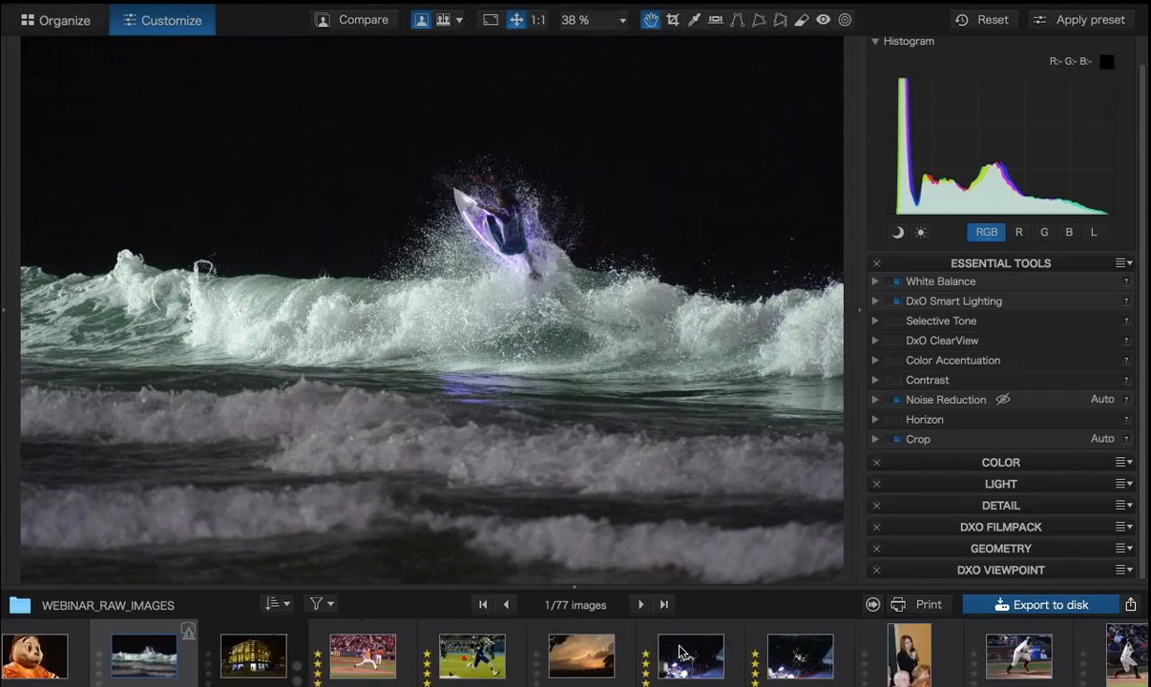
pyautogui.hscroll(7, 681, 652)
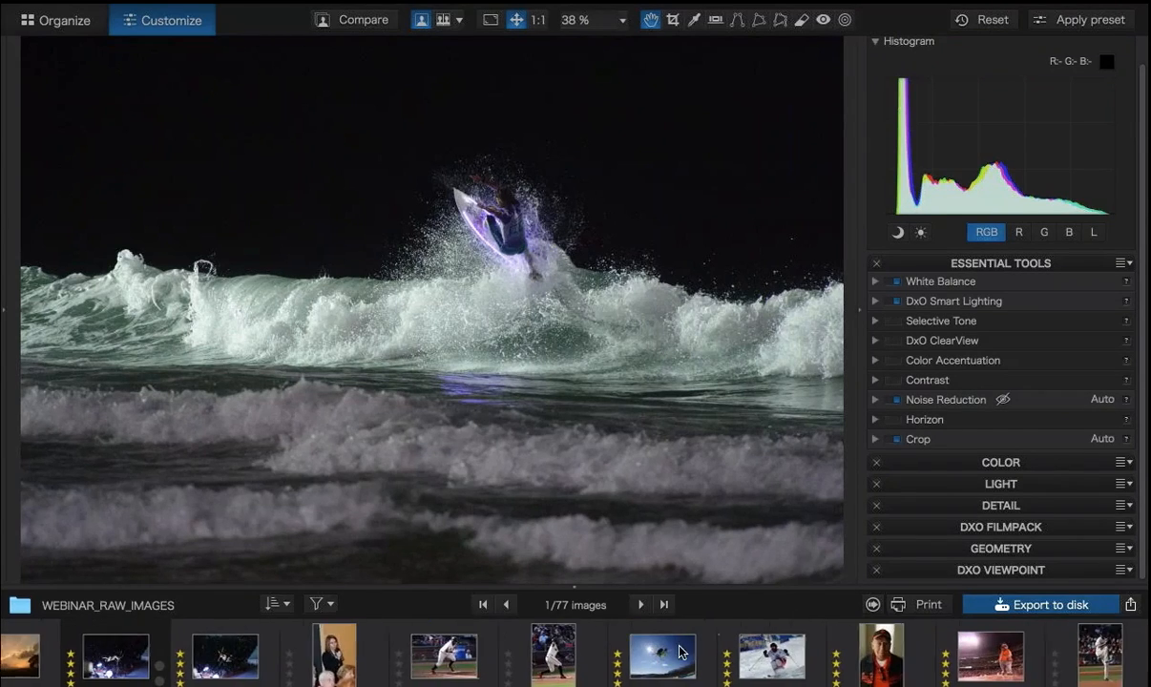
pyautogui.hscroll(8, 680, 652)
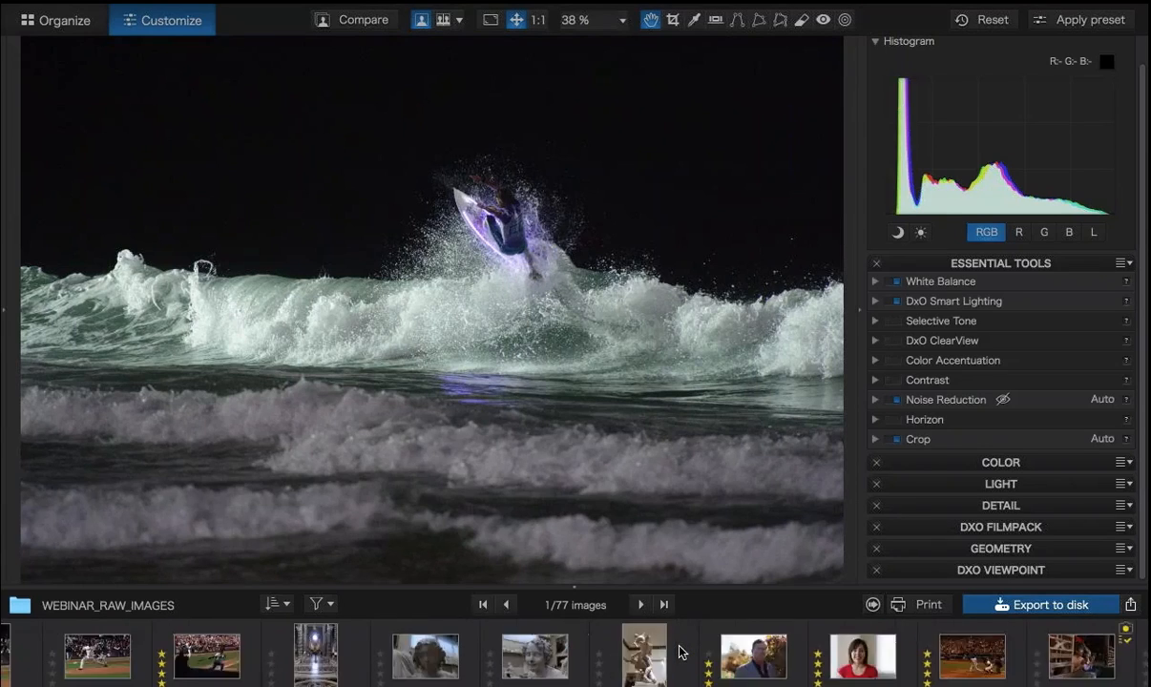
pyautogui.hscroll(3, 680, 652)
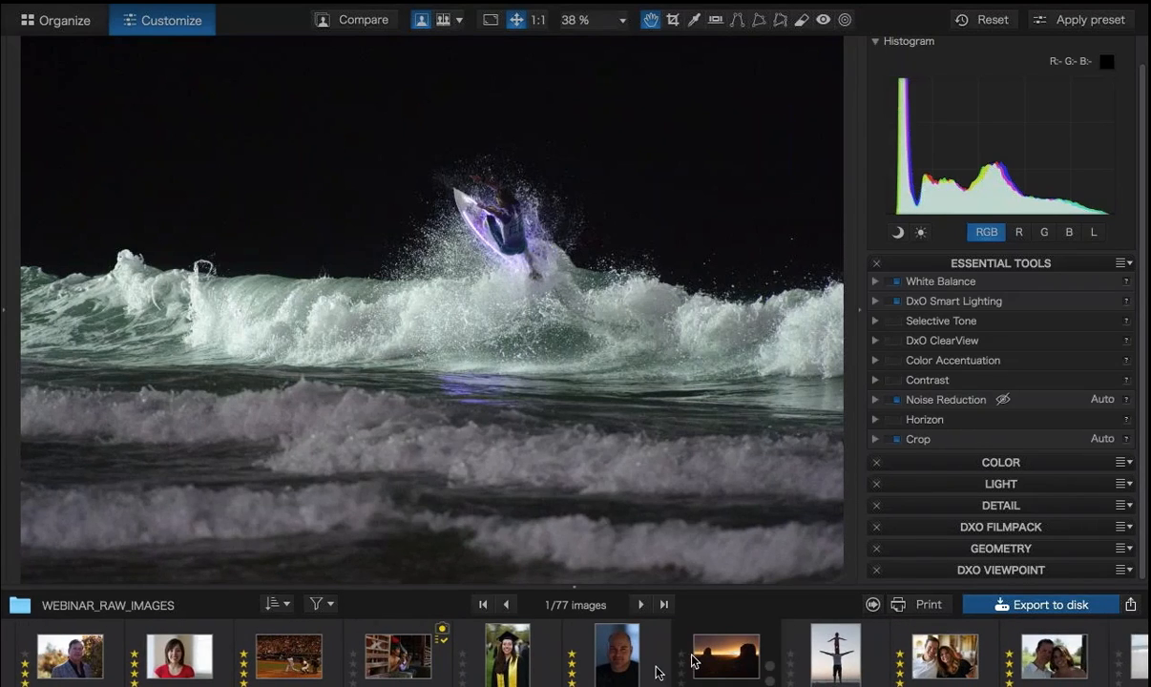
pyautogui.click(593, 621)
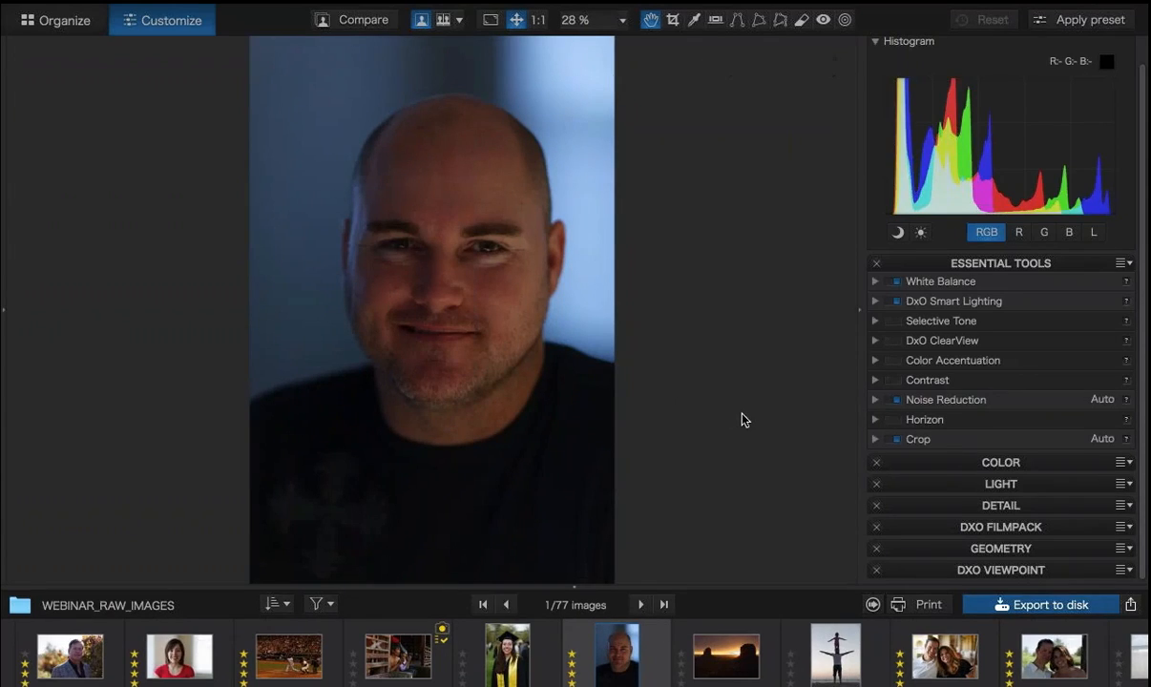
pyautogui.press('d')
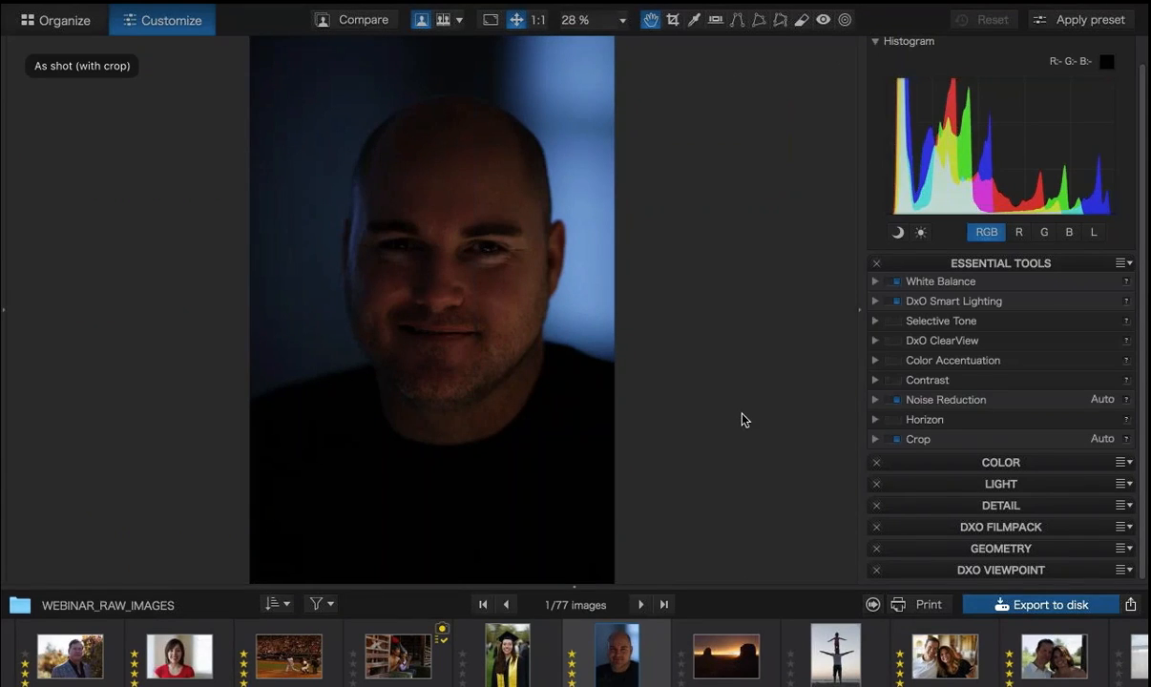
pyautogui.press('d')
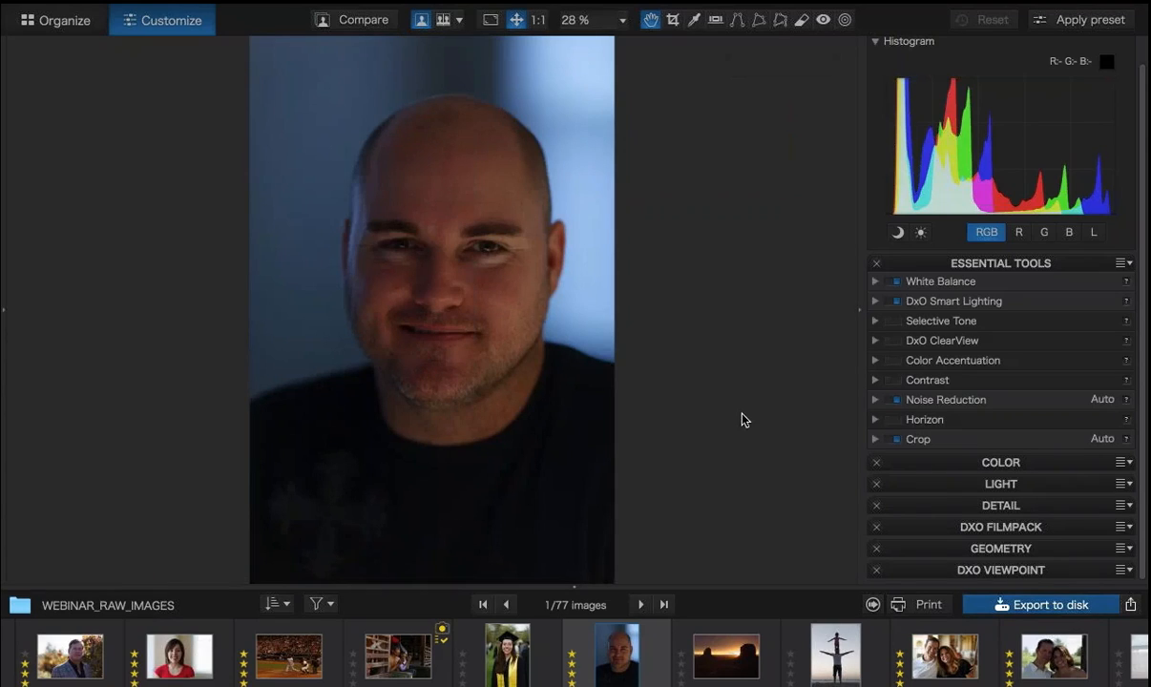
# Try the Medium mode of DxO Smart Lighting on the man's portrait, then set the mode to Strong.
pyautogui.click(876, 303)
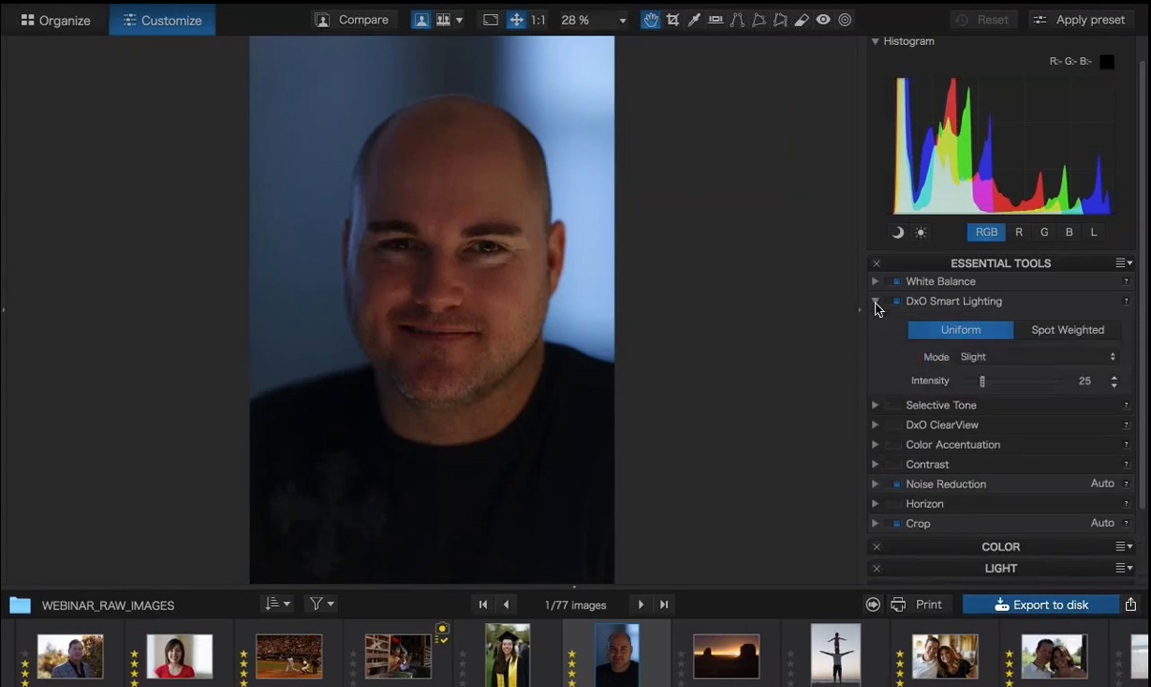
pyautogui.click(1009, 365)
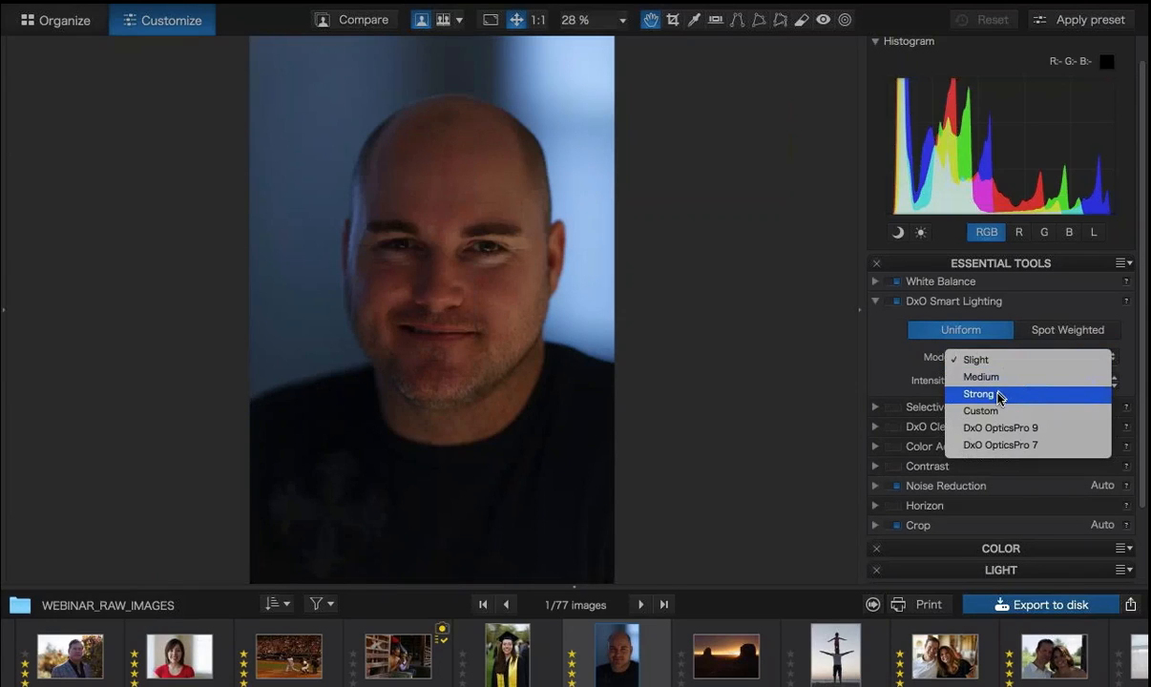
pyautogui.click(1000, 379)
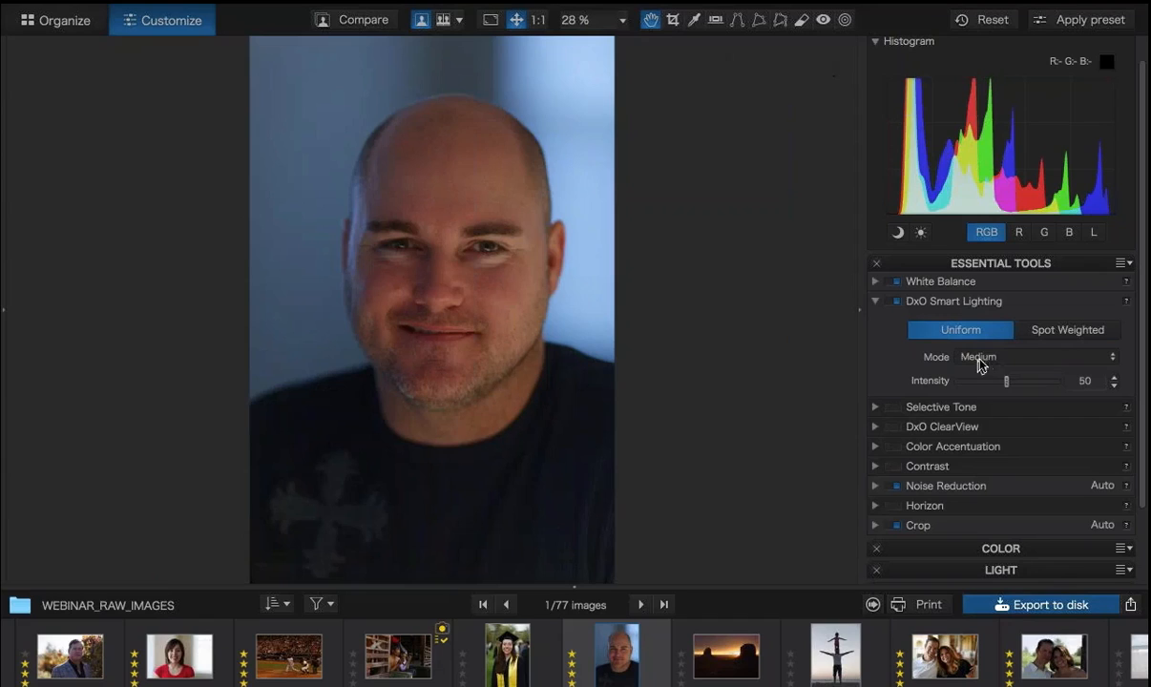
pyautogui.click(991, 359)
pyautogui.click(987, 377)
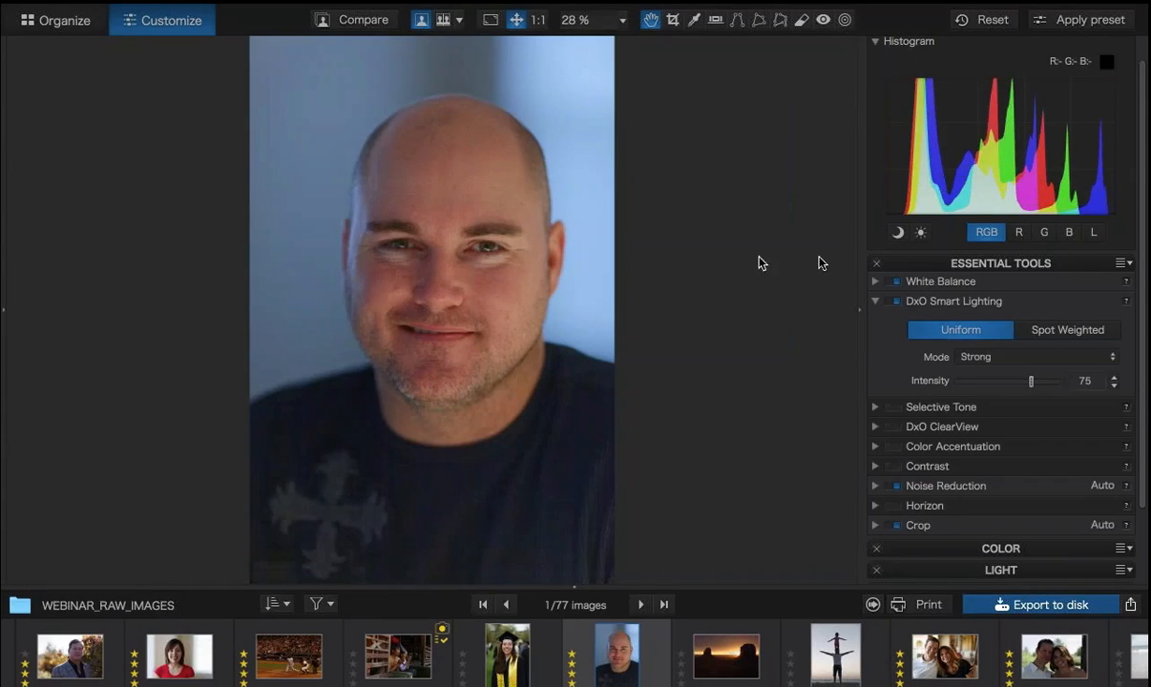
# Set the portrait's Smart Lighting to Spot Weighted and try the face area over the bright background beside the man's head.
pyautogui.click(1066, 331)
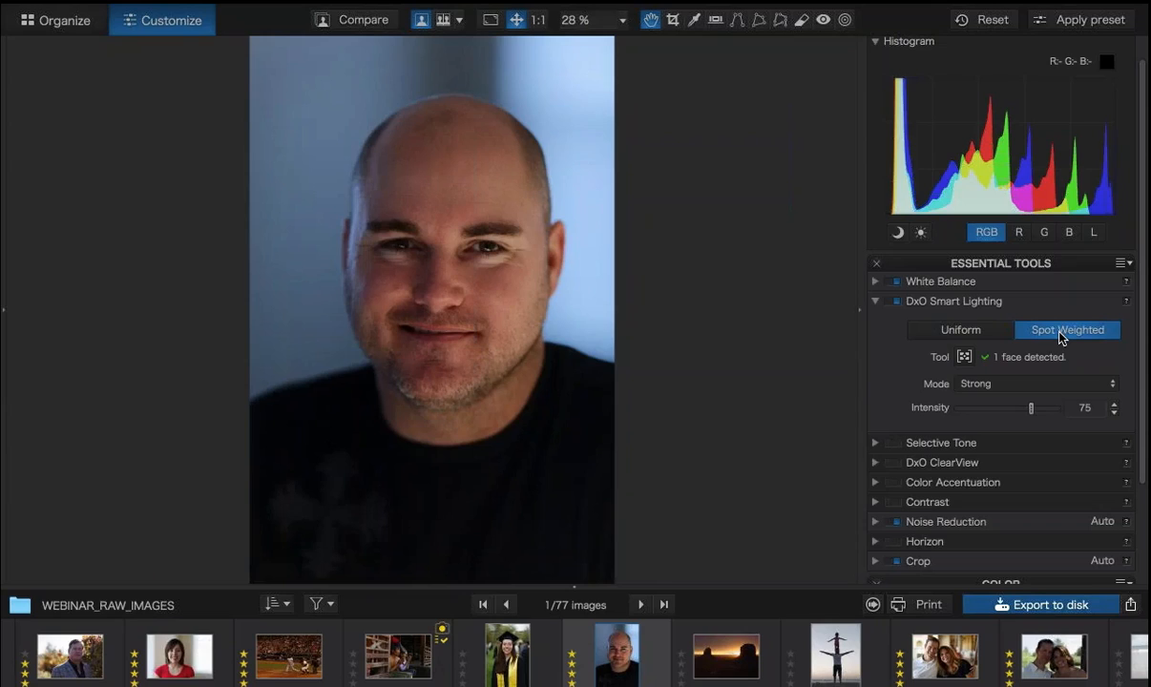
pyautogui.click(965, 357)
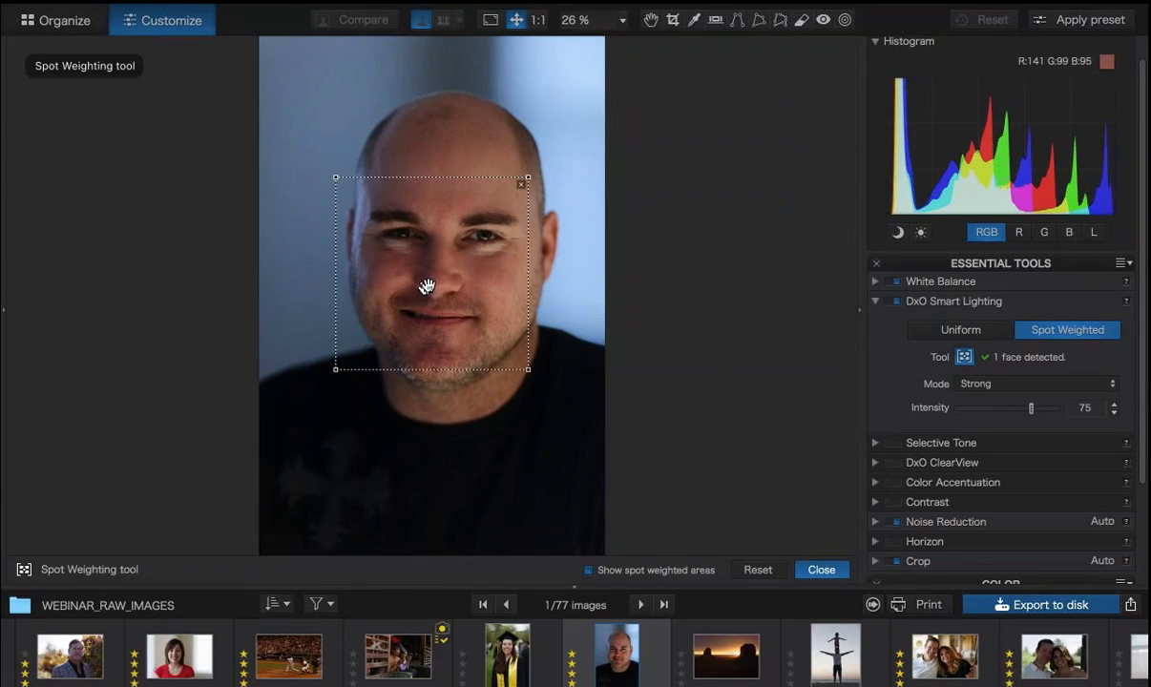
pyautogui.moveTo(429, 285)
pyautogui.mouseDown()
pyautogui.moveTo(463, 401)
pyautogui.moveTo(368, 291)
pyautogui.moveTo(393, 288)
pyautogui.moveTo(506, 474)
pyautogui.moveTo(551, 128)
pyautogui.moveTo(429, 219)
pyautogui.moveTo(478, 264)
pyautogui.moveTo(418, 284)
pyautogui.mouseUp()
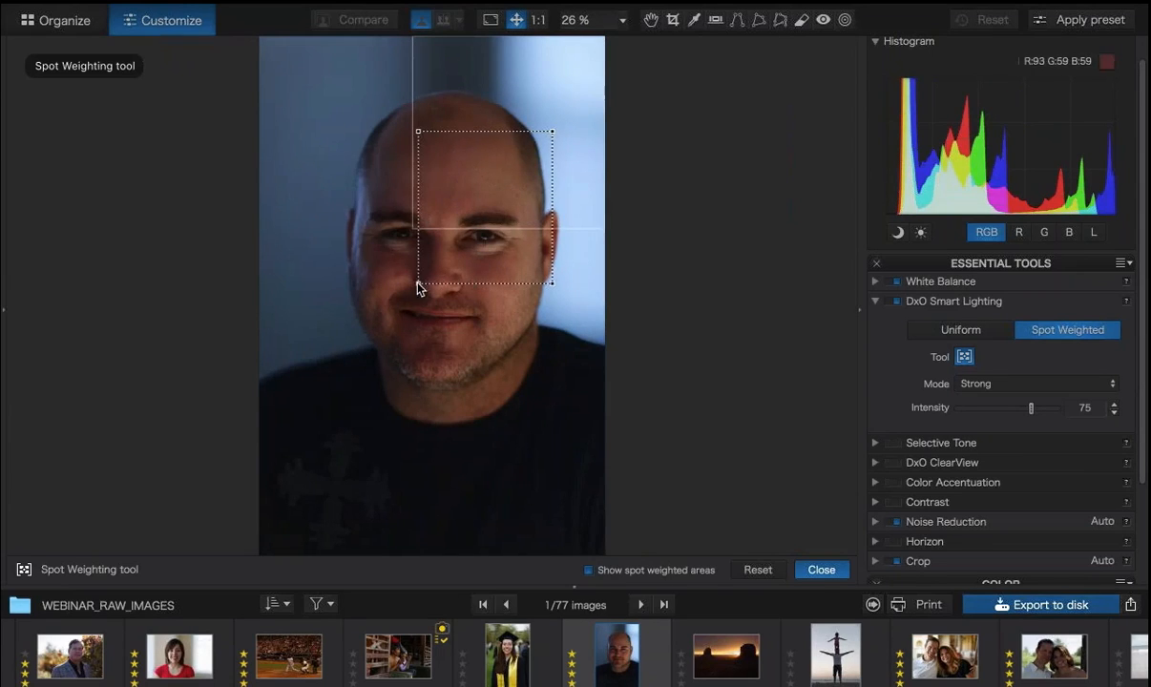
pyautogui.click(545, 139)
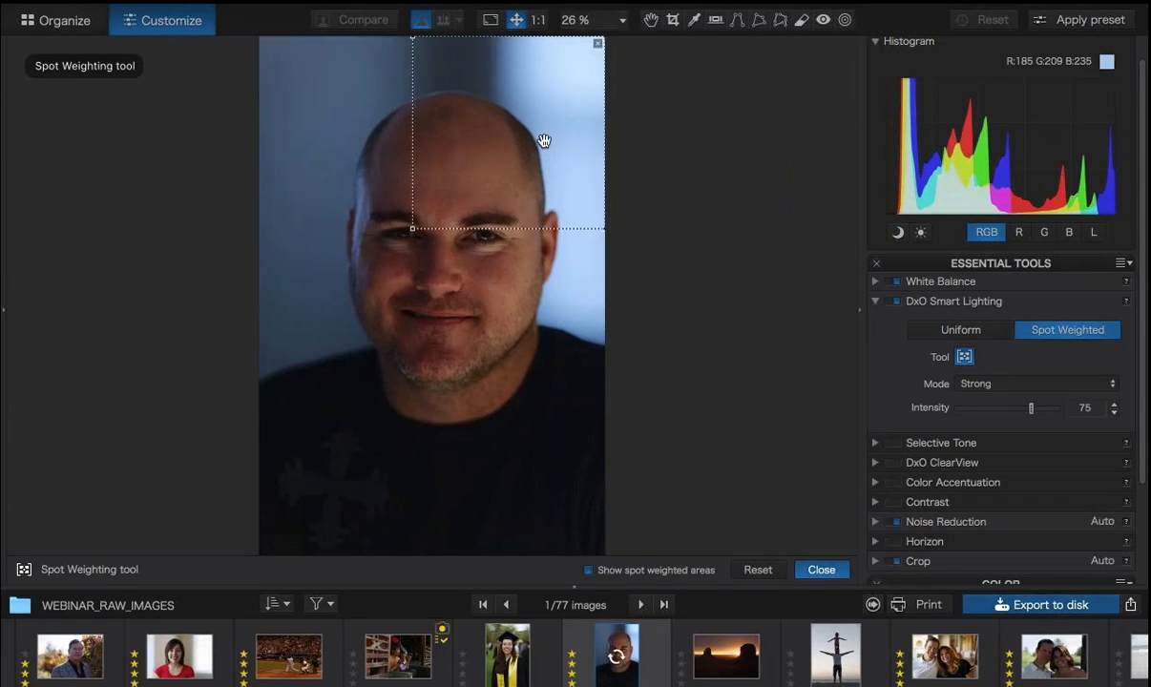
# Move the spot-weighted area back over the man's face, close the Spot Weighting tool, and compare the correction with the as-shot image.
pyautogui.moveTo(522, 121); pyautogui.dragTo(454, 267)
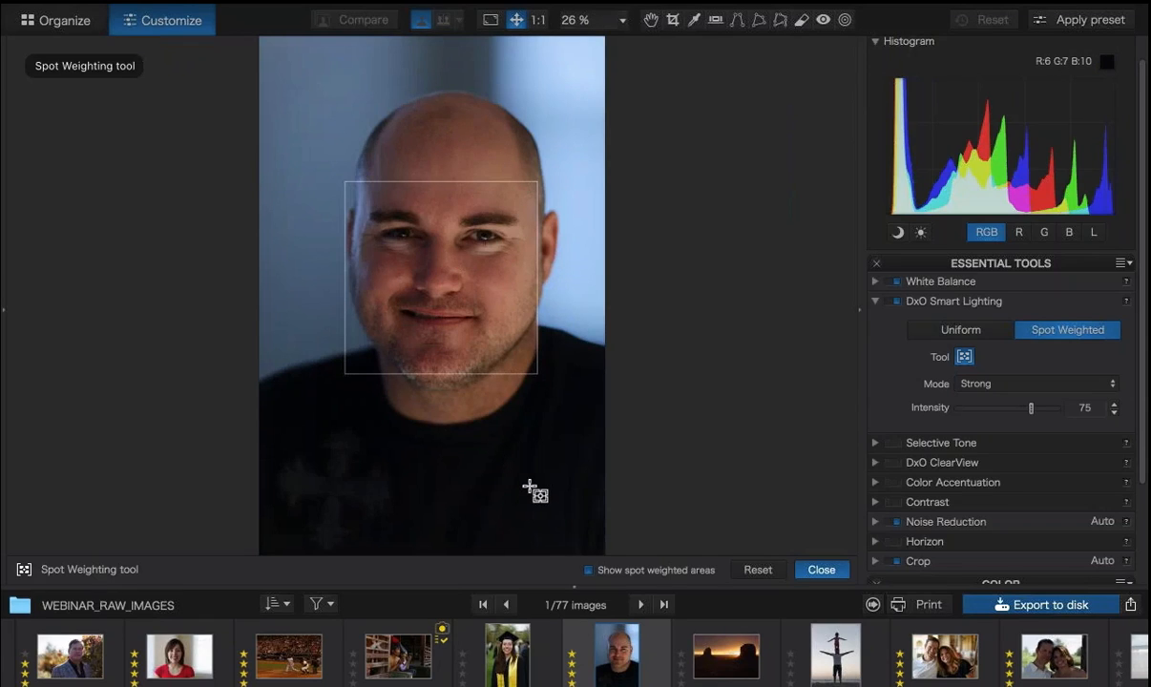
pyautogui.click(821, 572)
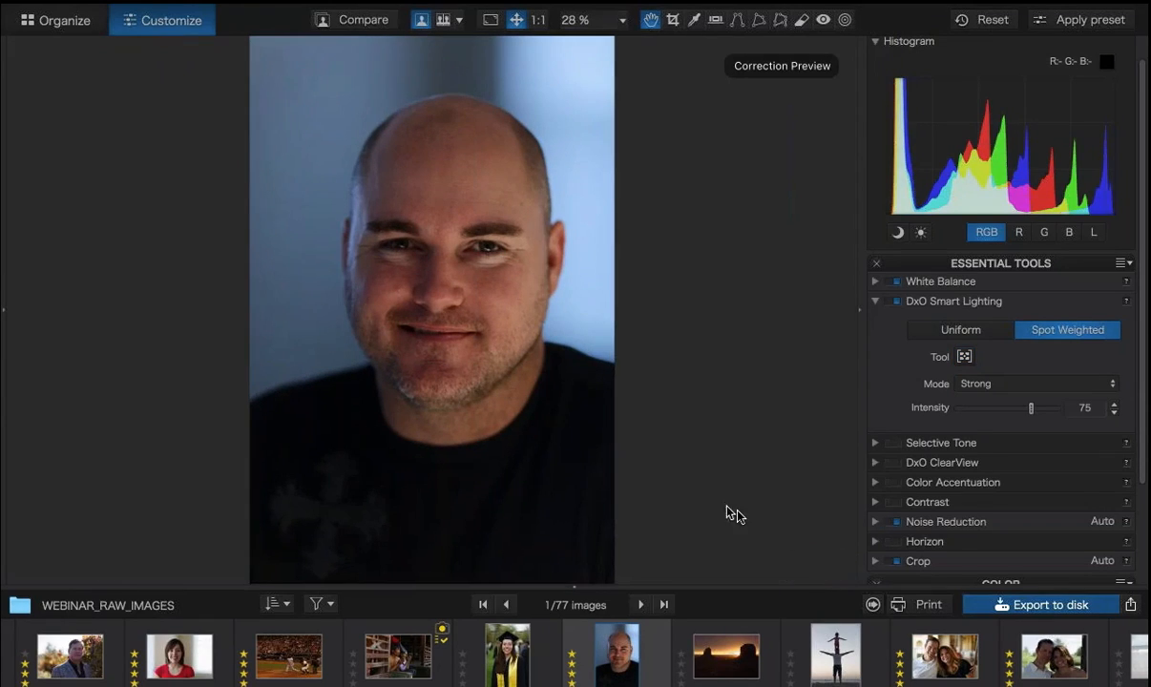
pyautogui.press('d')
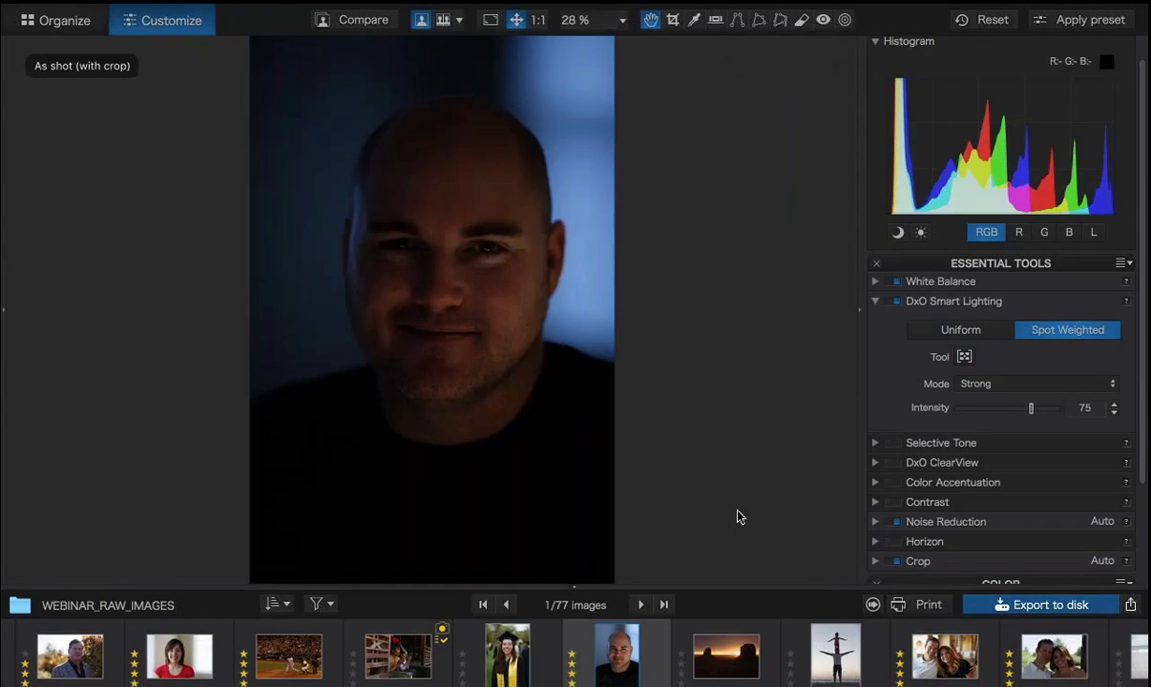
pyautogui.press('d')
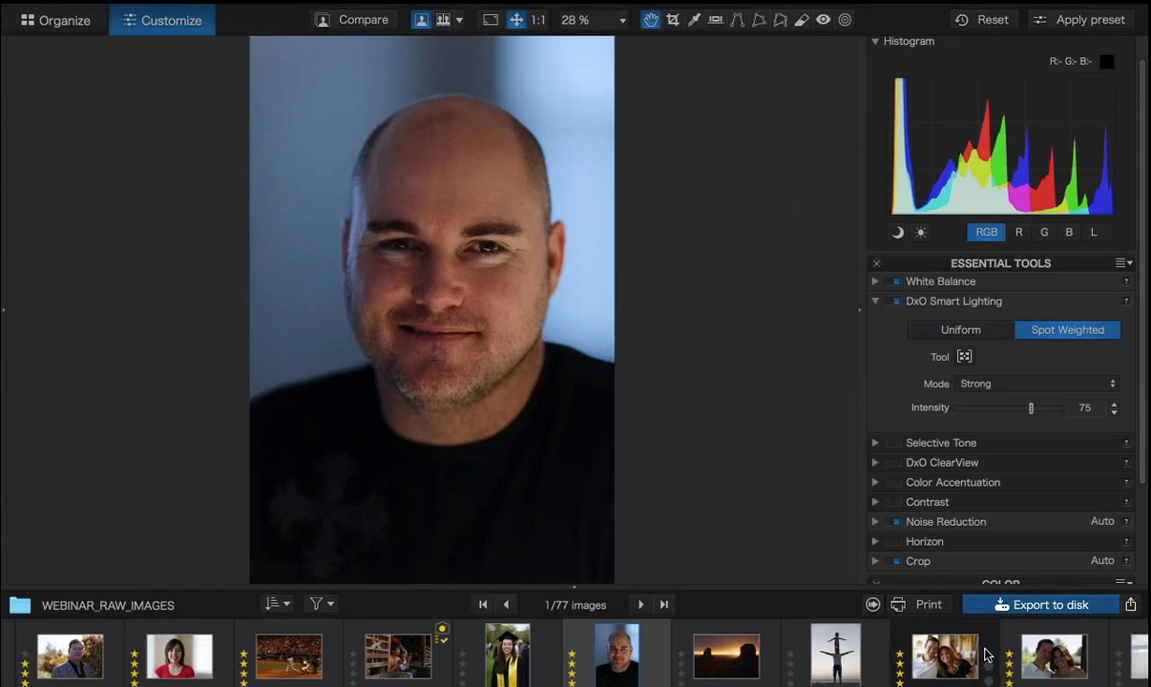
# Open the backlit couple photo with the tree trunk and set its DxO Smart Lighting to Strong and Spot Weighted.
pyautogui.click(1040, 652)
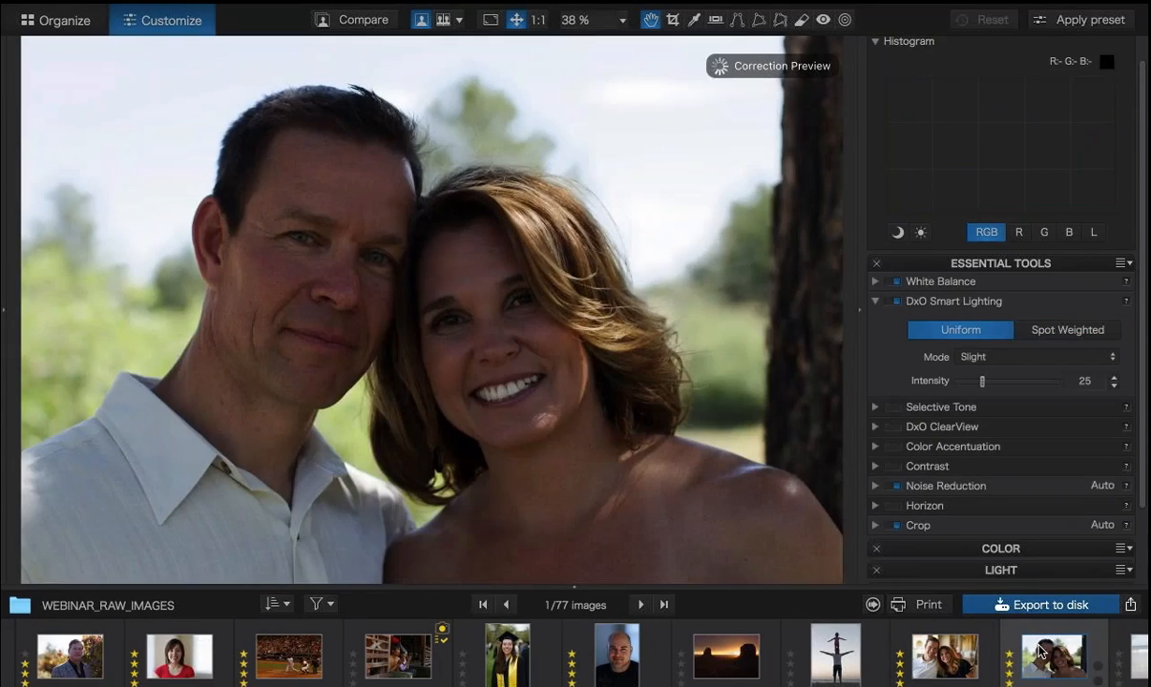
pyautogui.click(1036, 360)
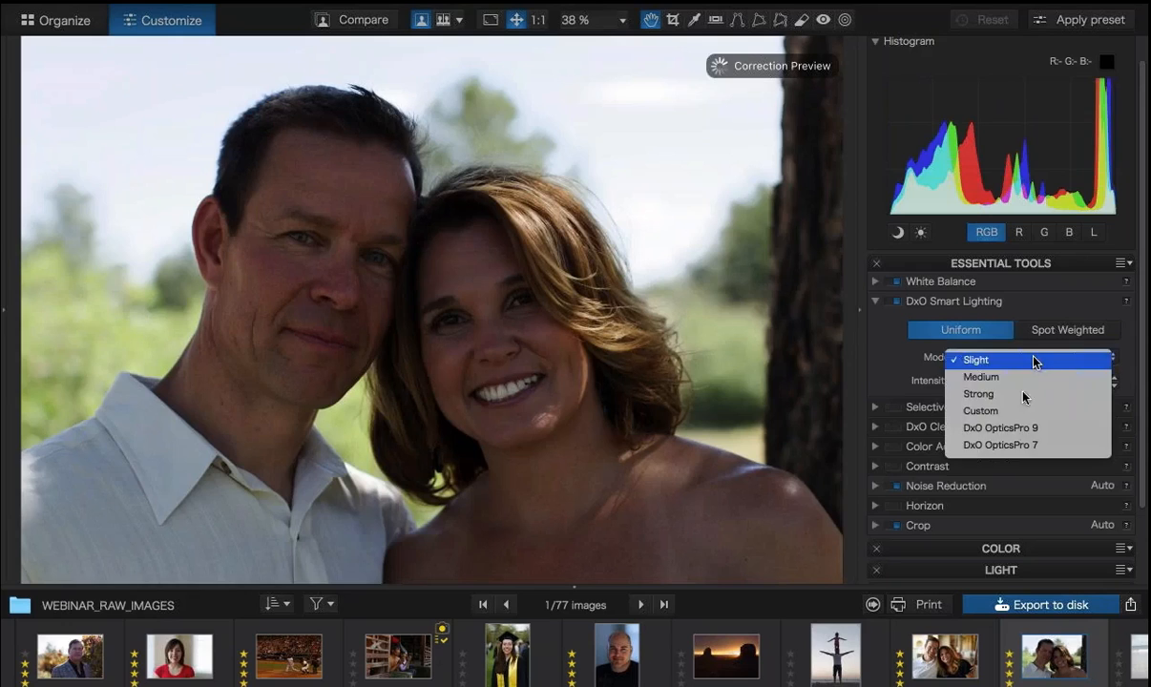
pyautogui.click(1022, 395)
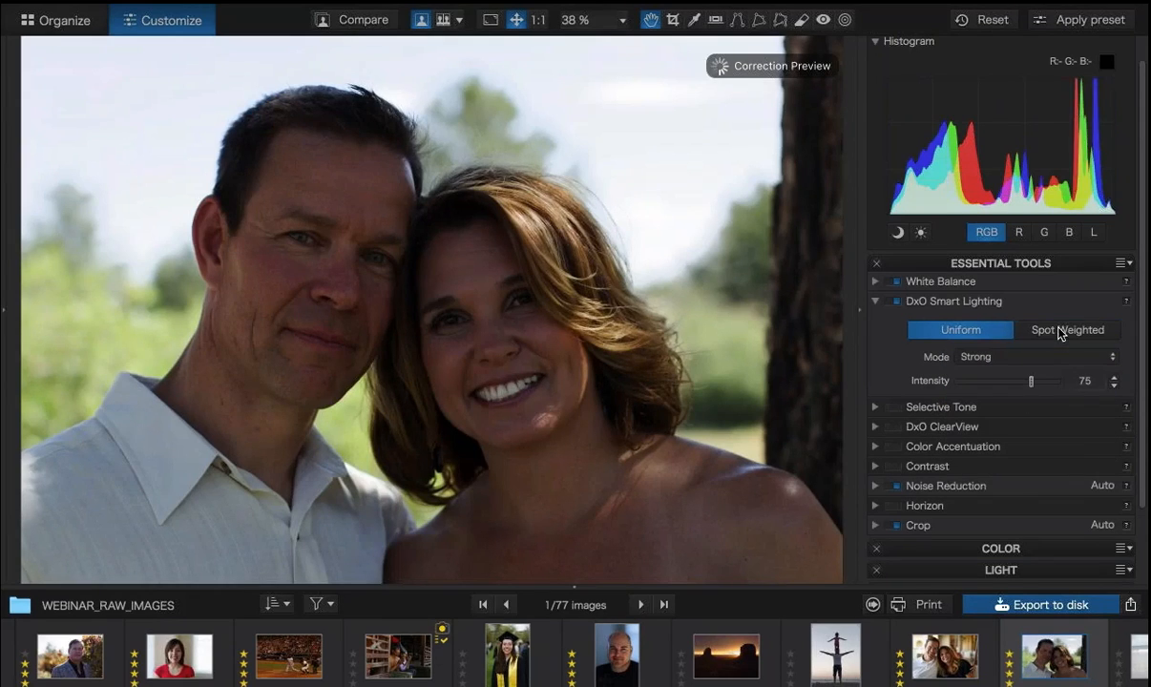
pyautogui.click(1061, 330)
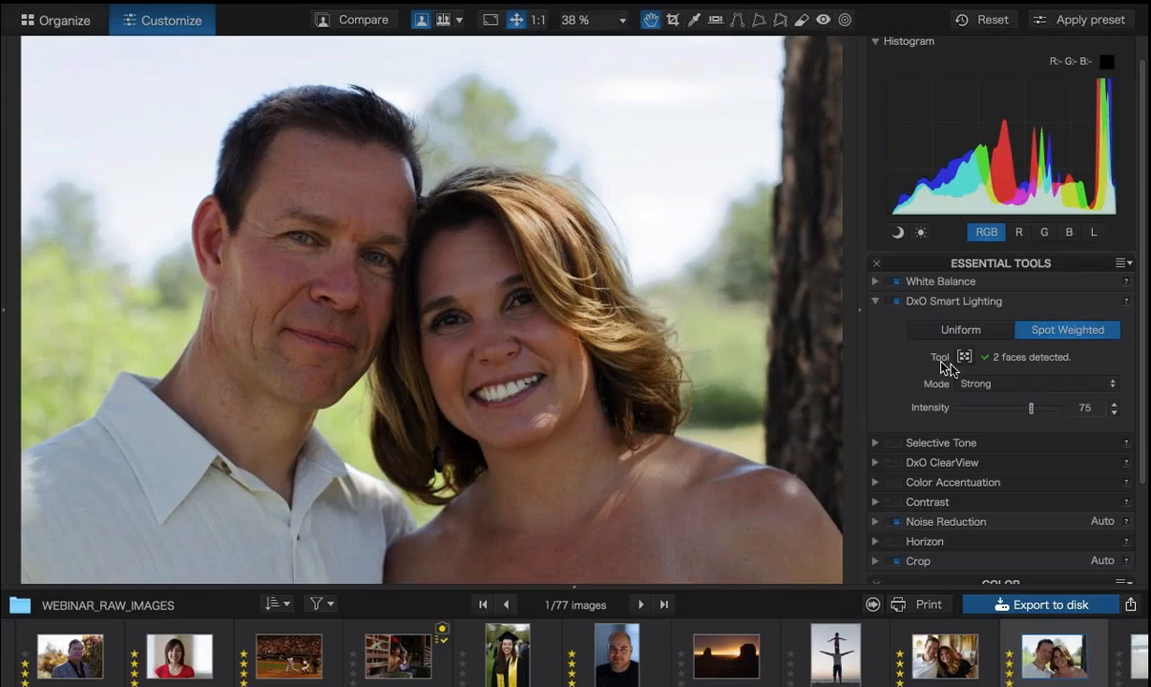
# Check the spot-weighted areas on the couple's faces and compare the corrected photo with the as-shot image.
pyautogui.click(964, 359)
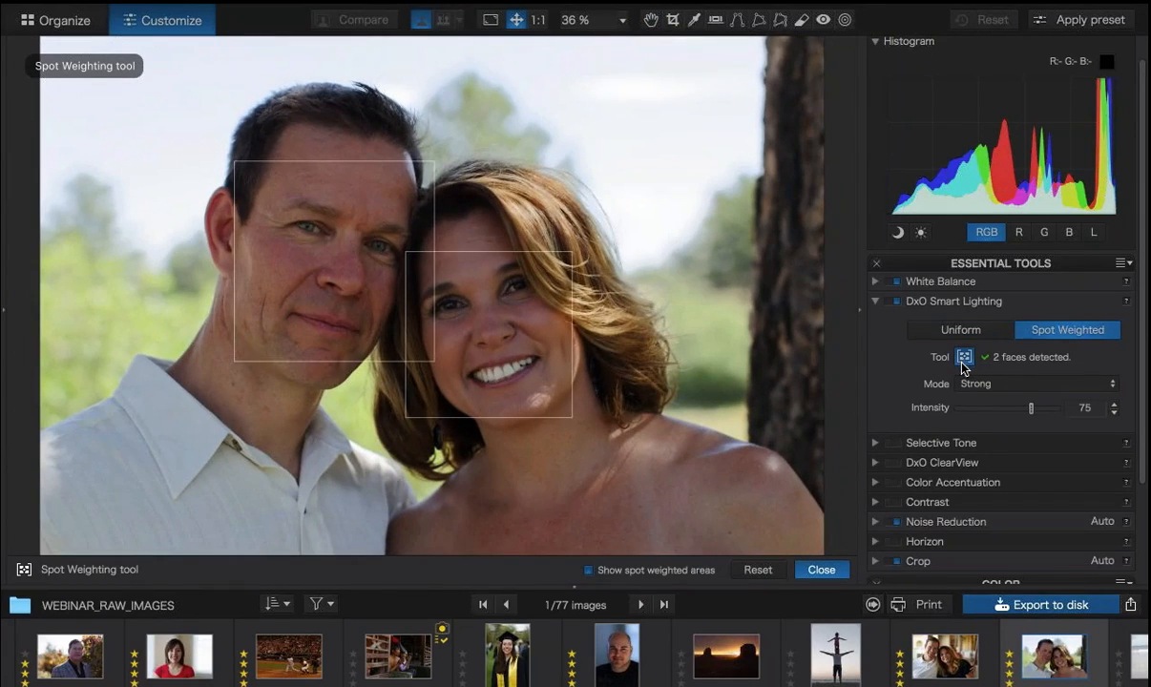
pyautogui.click(964, 359)
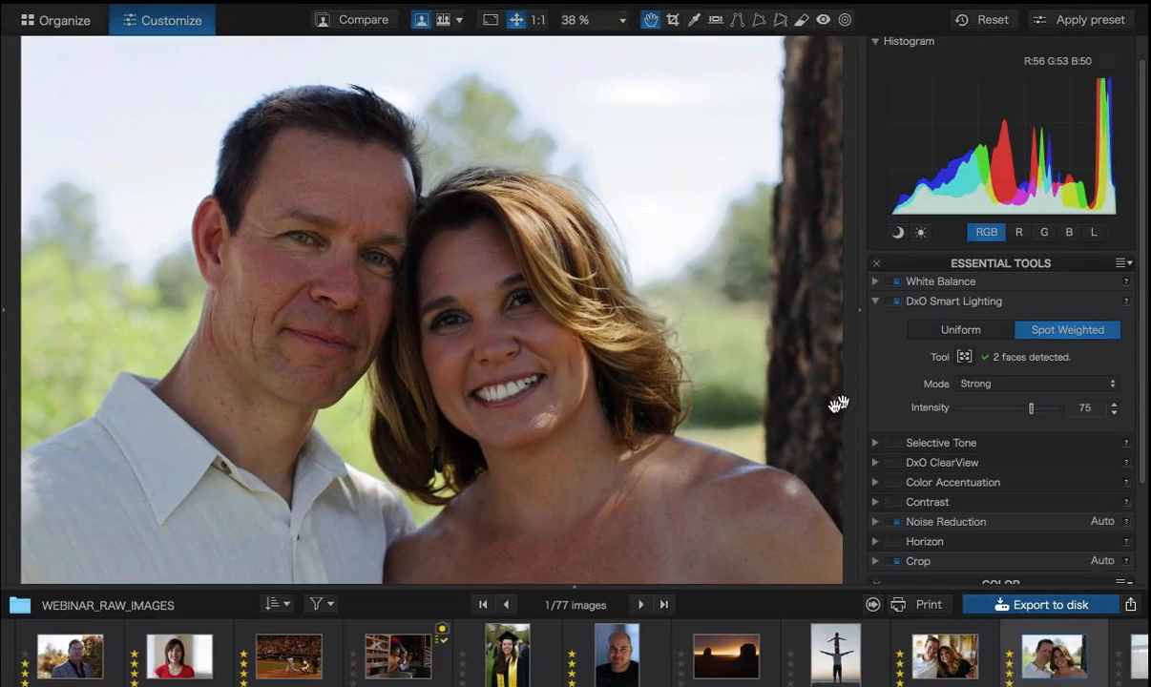
pyautogui.press('d')
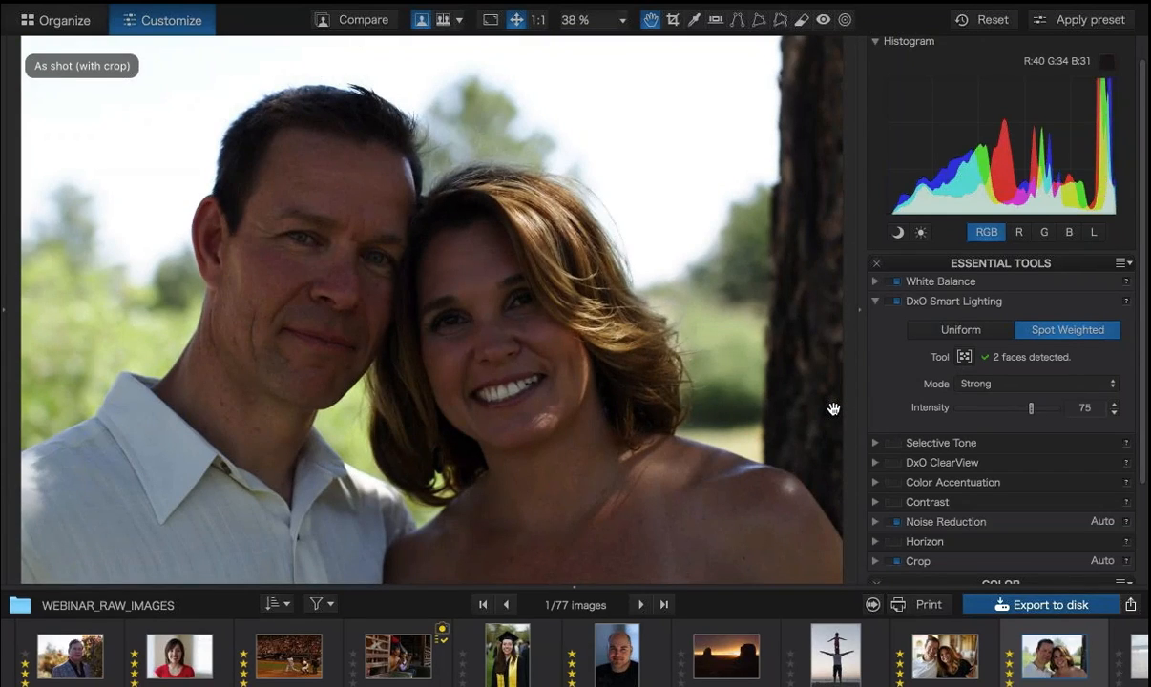
pyautogui.press('d')
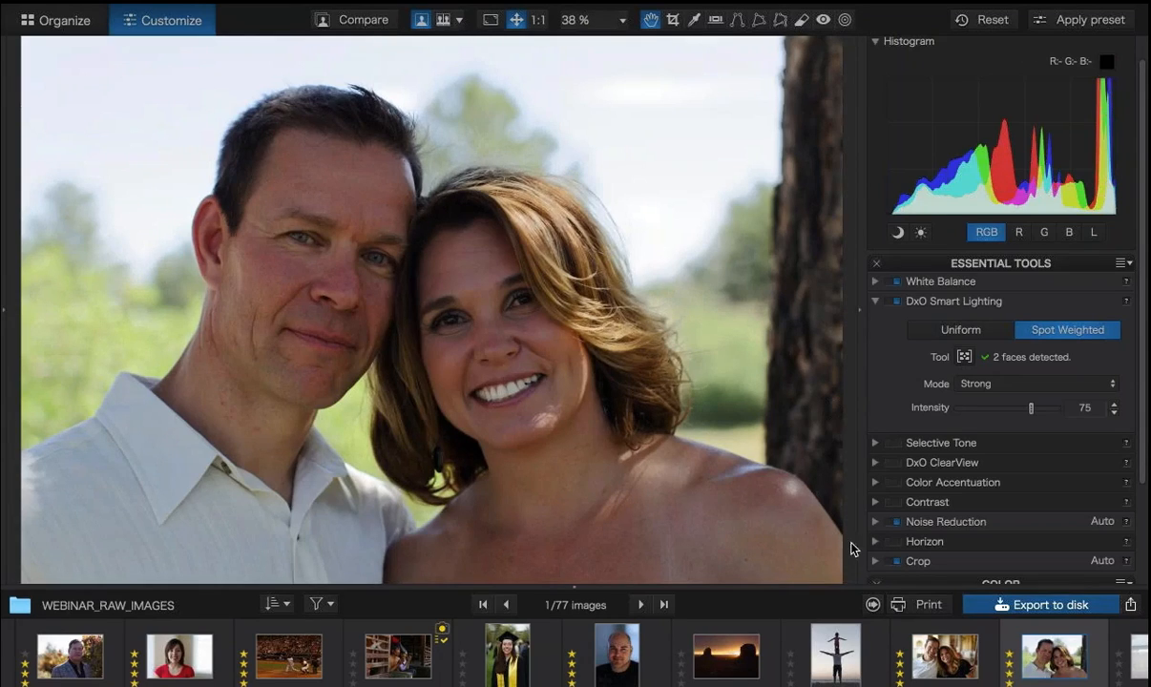
# Open the beach photo of the girl standing on the man's shoulders and set DxO Smart Lighting to Spot Weighted and Strong.
pyautogui.click(833, 671)
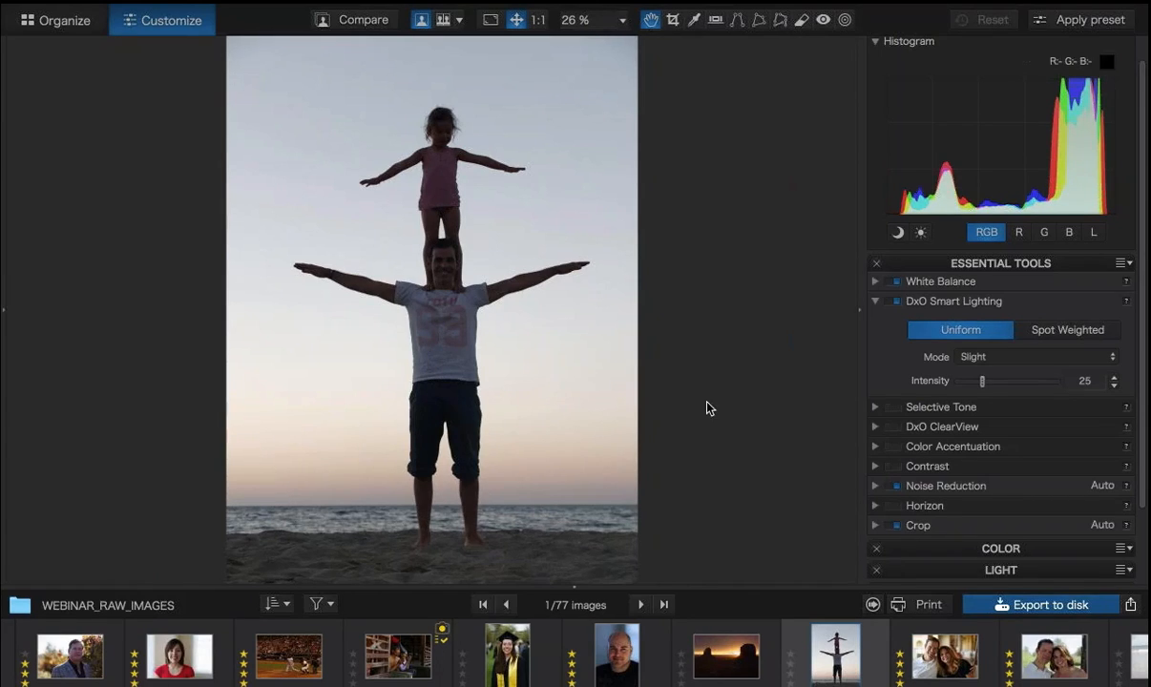
pyautogui.click(1065, 334)
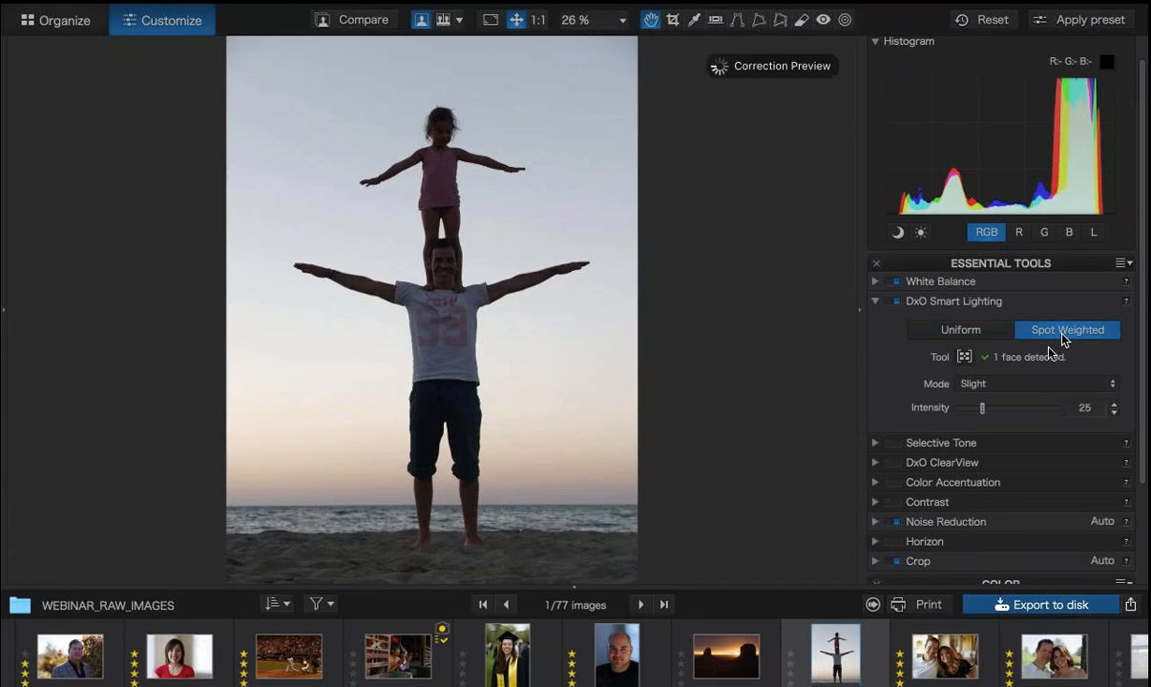
pyautogui.click(1002, 386)
pyautogui.click(966, 420)
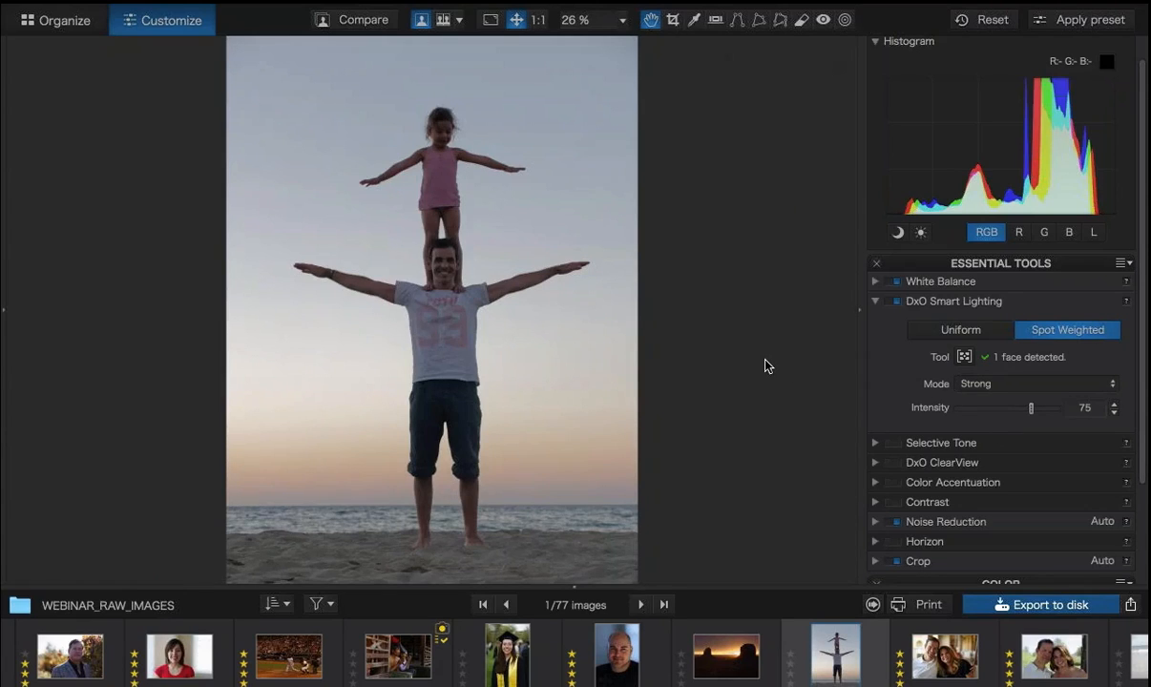
# Compare the corrected beach photo with the as-shot image and check the spot-weighted area on the man's face.
pyautogui.press('d')
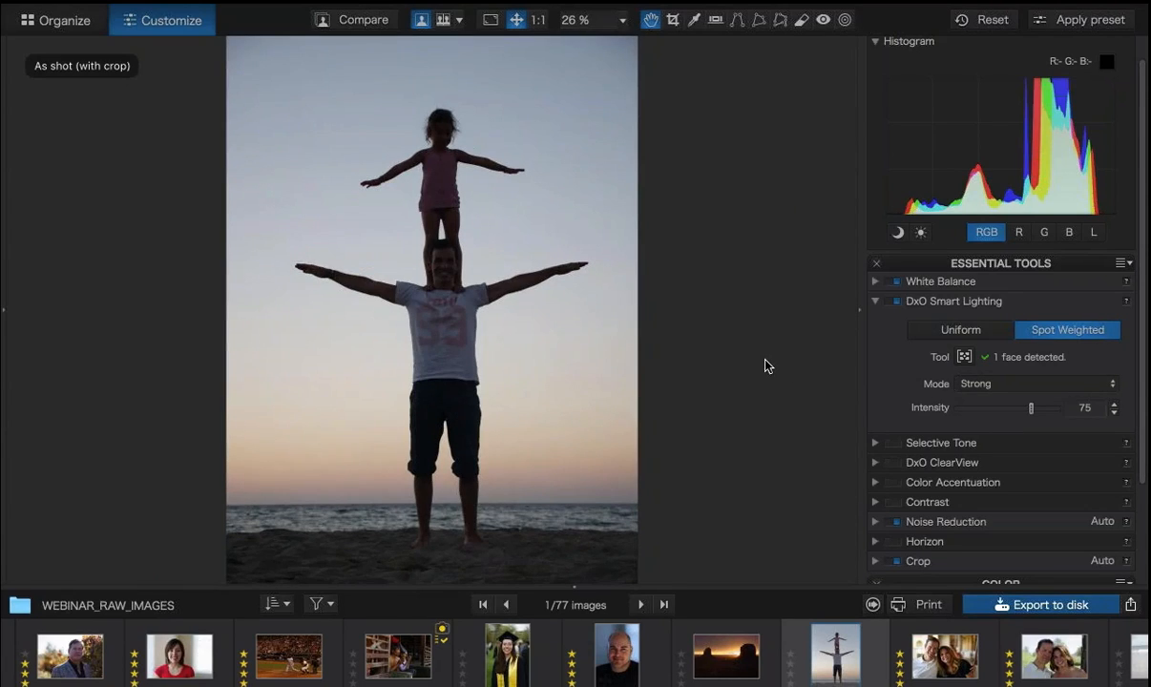
pyautogui.press('d')
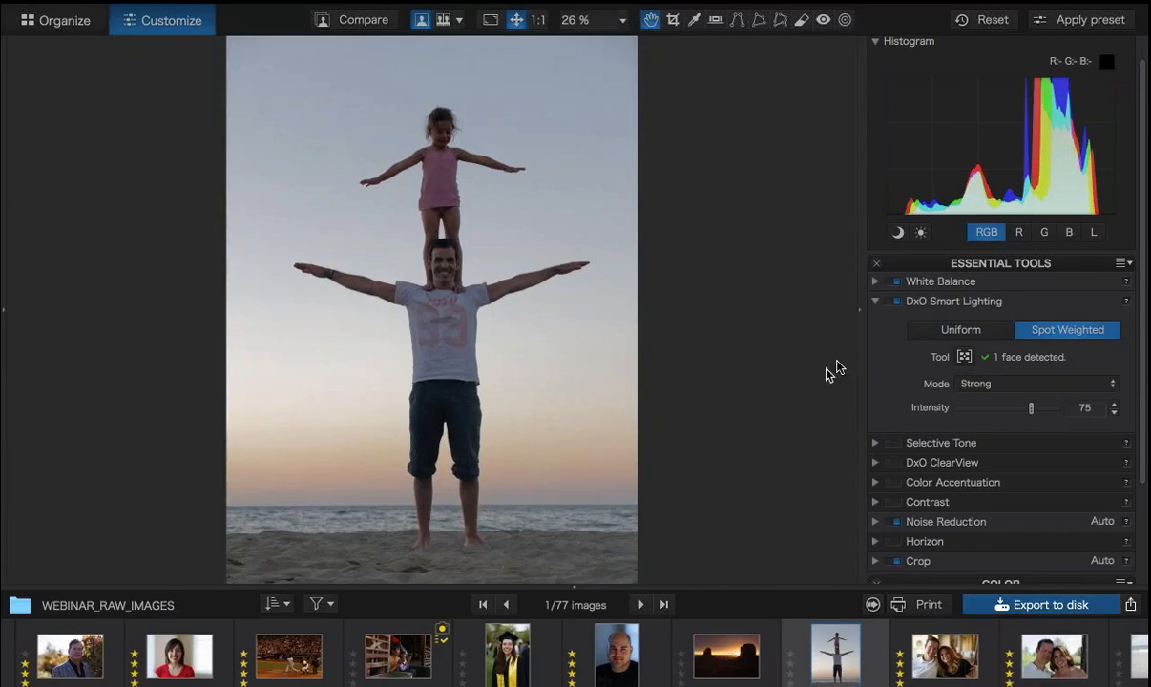
pyautogui.click(964, 357)
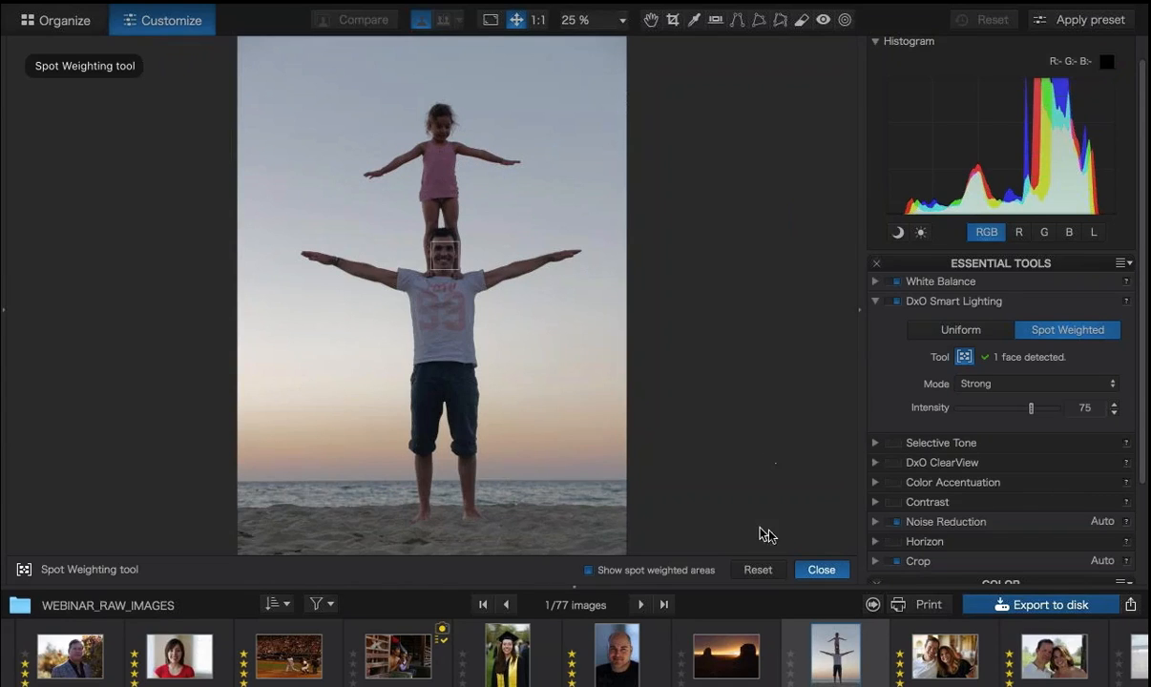
pyautogui.click(821, 570)
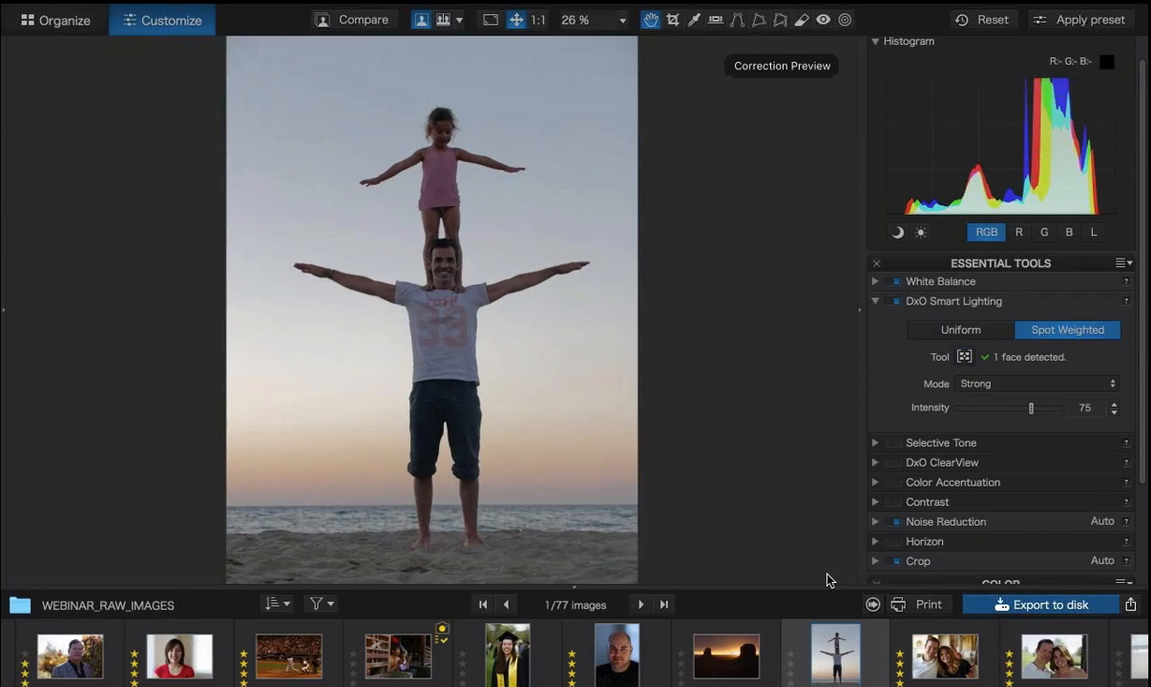
pyautogui.press('d')
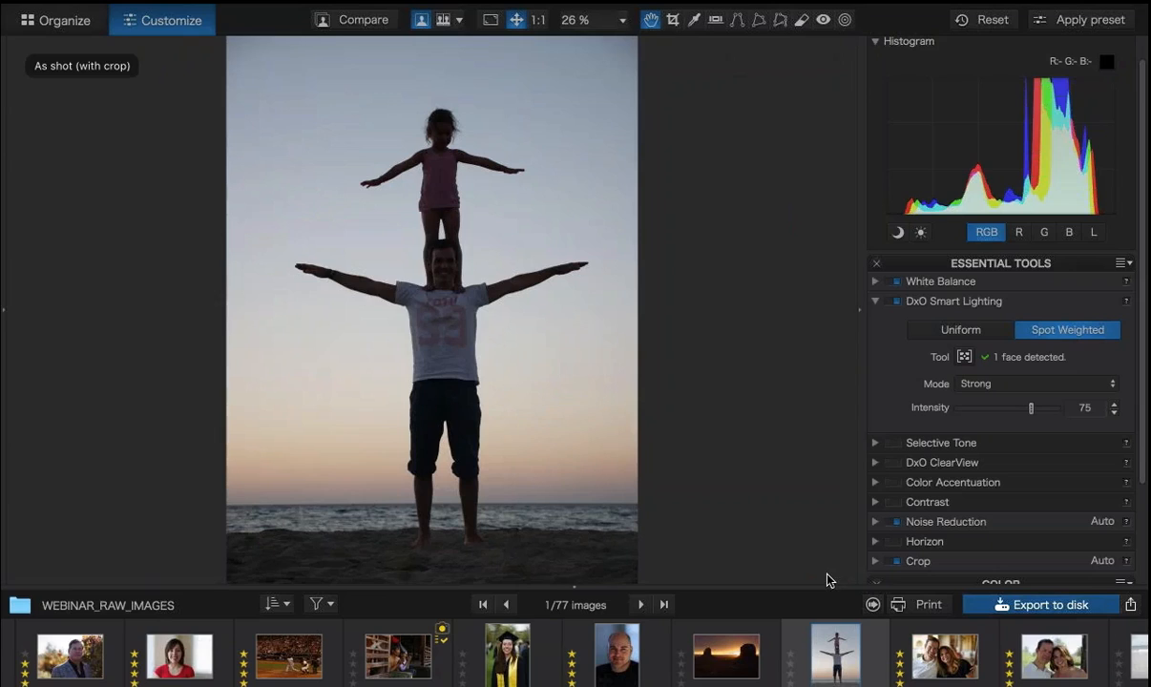
pyautogui.press('d')
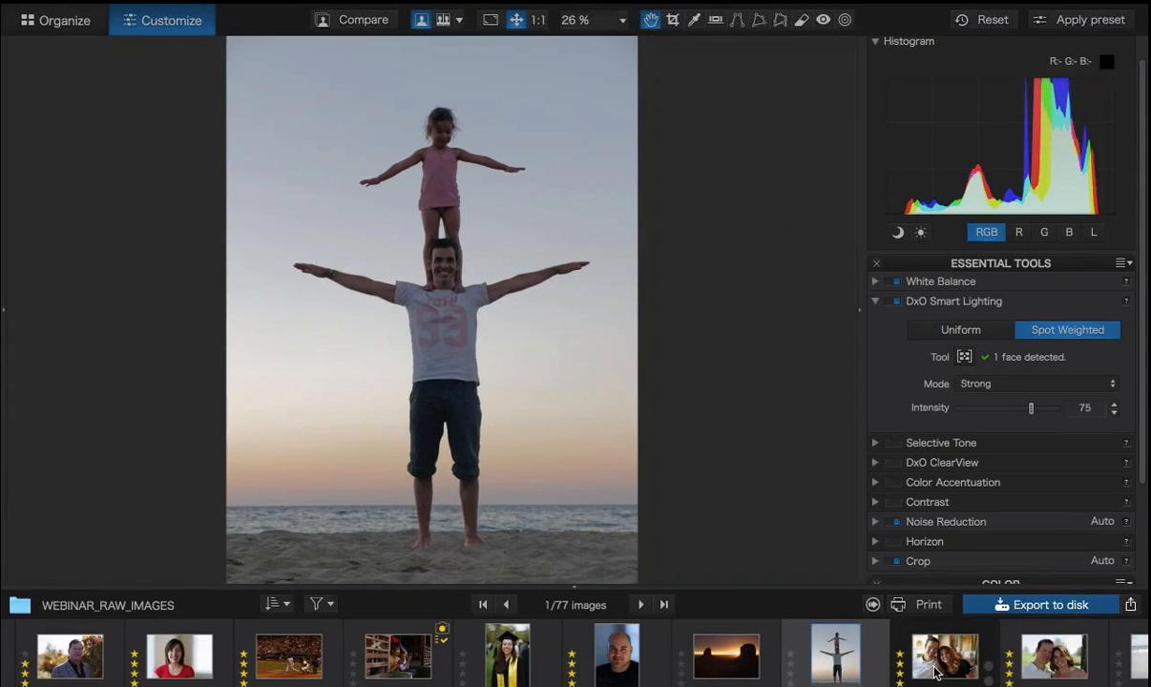
# Add both couple photos to the selected beach photo and reset the corrections of all three images.
pyautogui.keyDown('super'); pyautogui.click(1050, 669); pyautogui.keyUp('super')
pyautogui.keyDown('super'); pyautogui.click(1050, 669); pyautogui.keyUp('super')
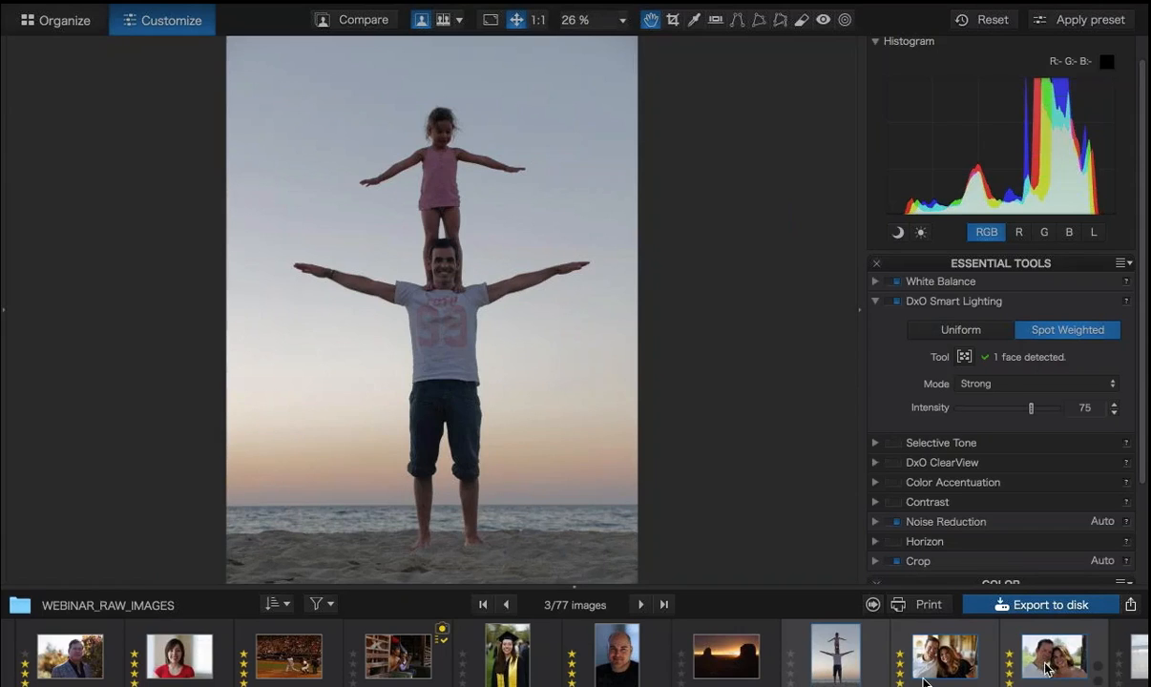
pyautogui.click(991, 25)
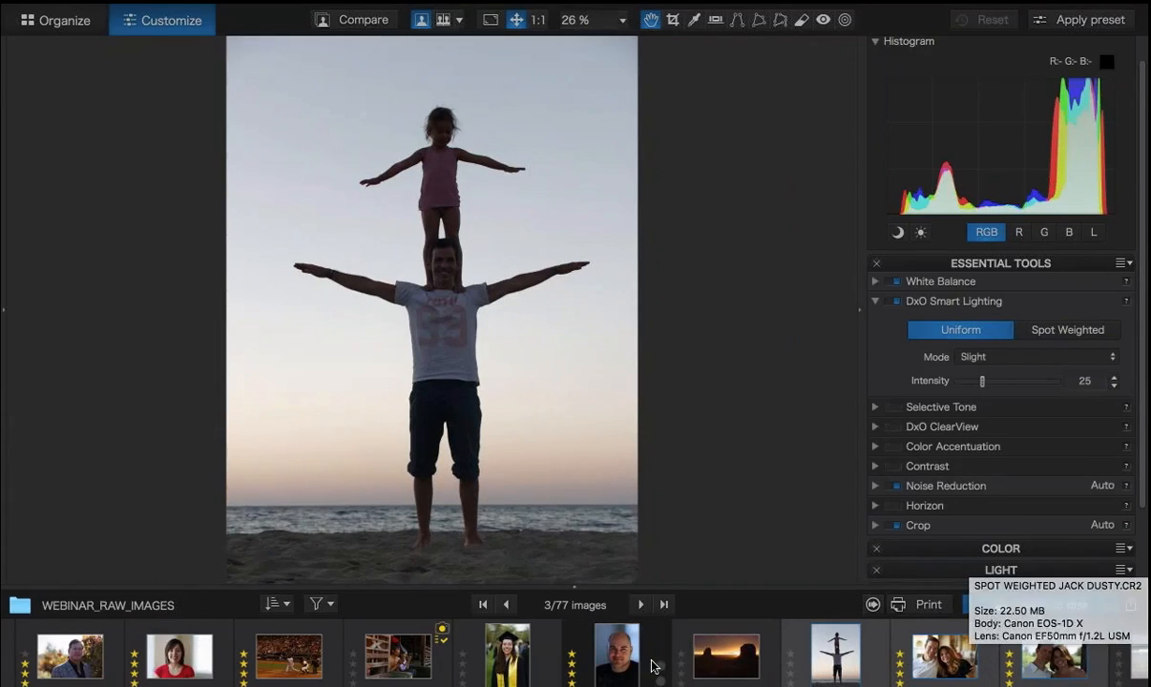
# Open the portrait of the bald man in the black shirt and copy its correction settings.
pyautogui.click(616, 668)
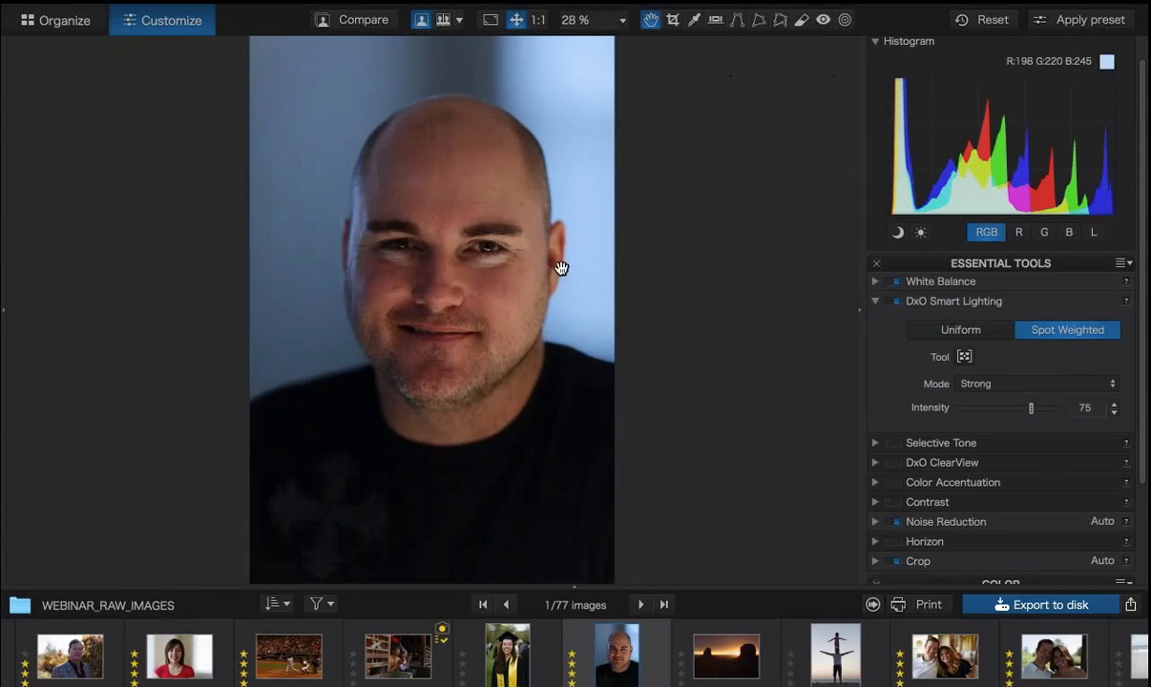
pyautogui.click(353, 10)
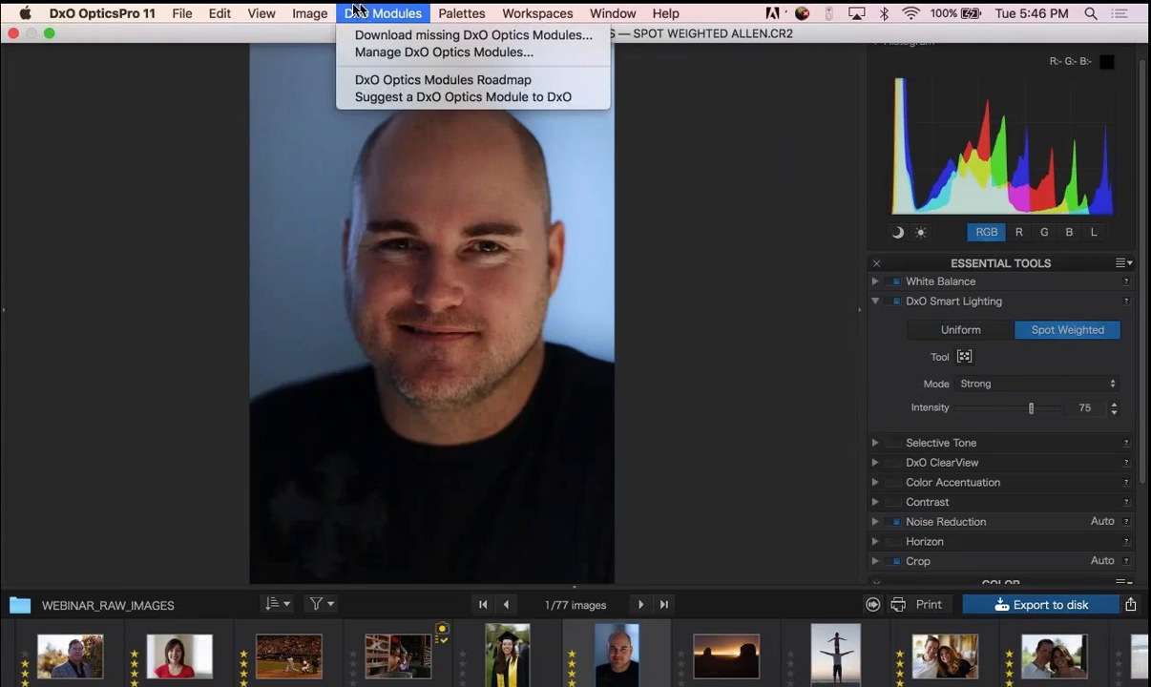
pyautogui.moveTo(305, 9)
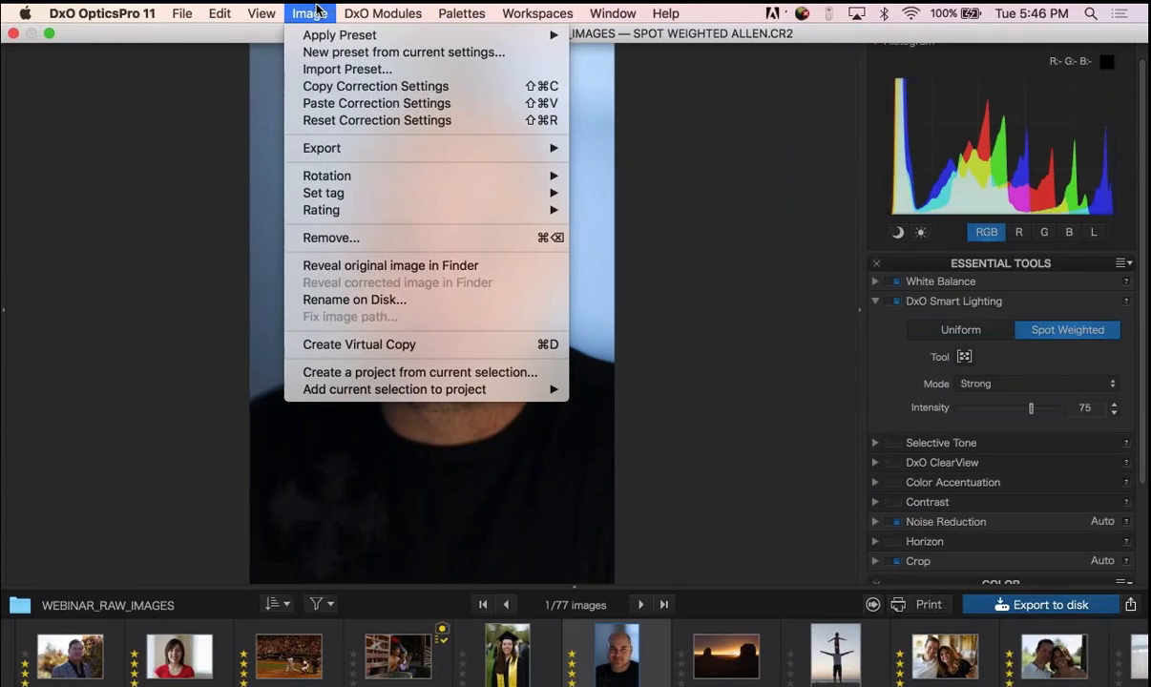
pyautogui.click(315, 86)
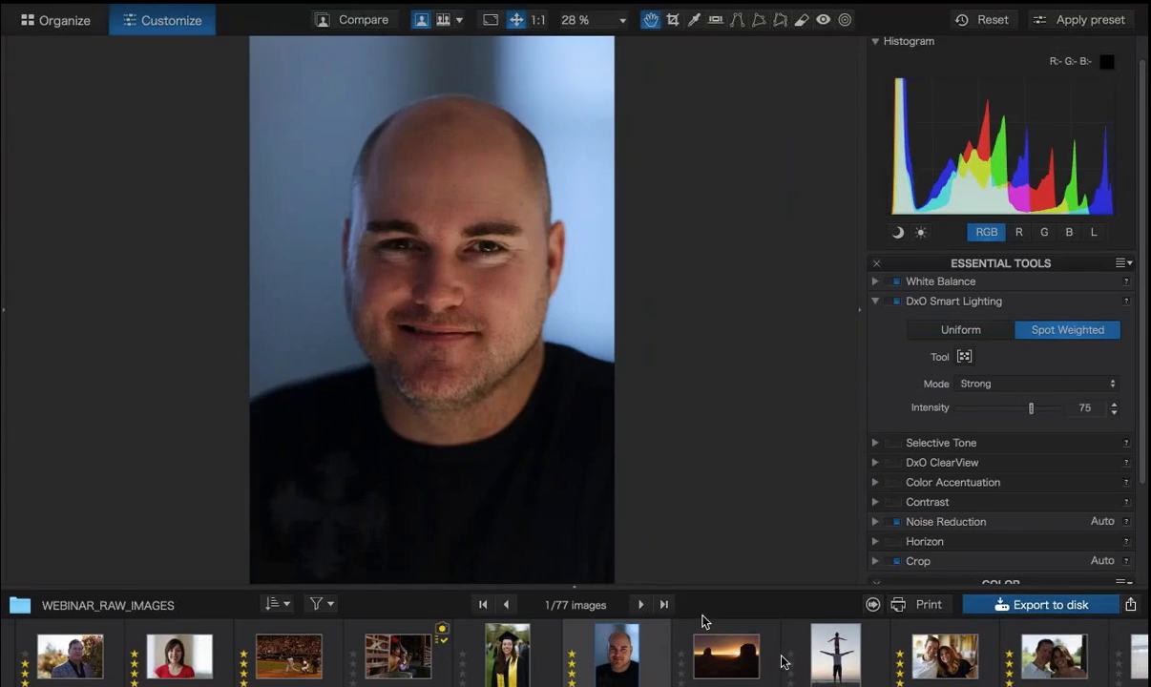
# Return to the selected beach and couple photos and paste the copied correction settings onto all three.
pyautogui.click(821, 655)
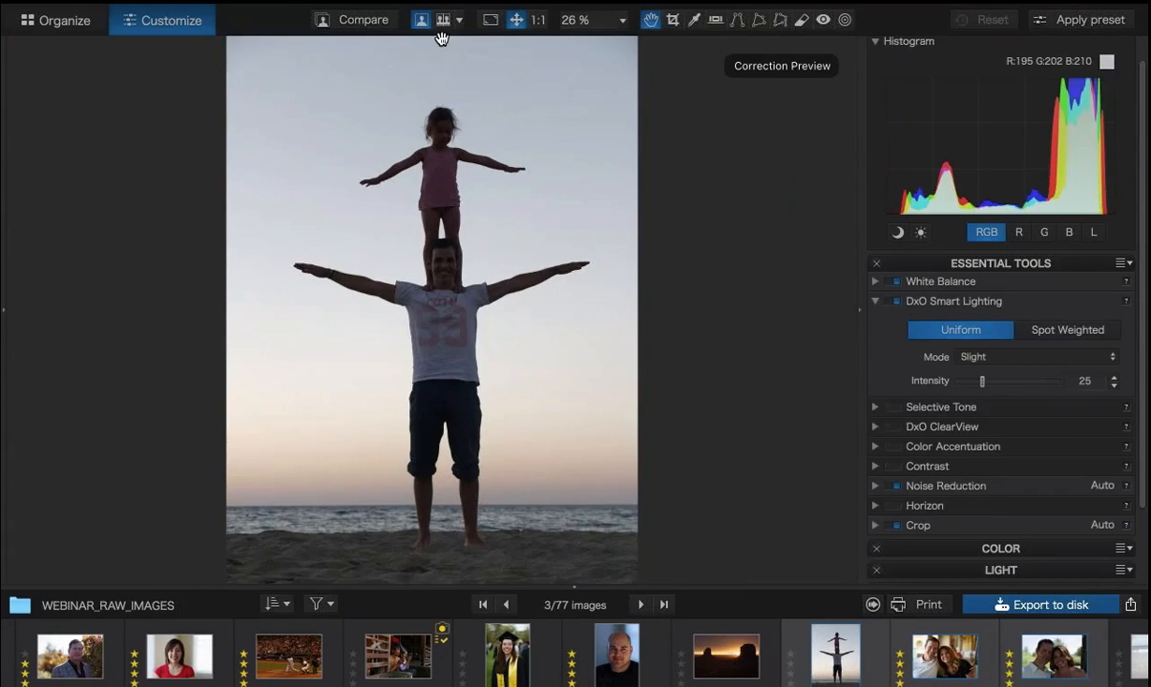
pyautogui.click(296, 11)
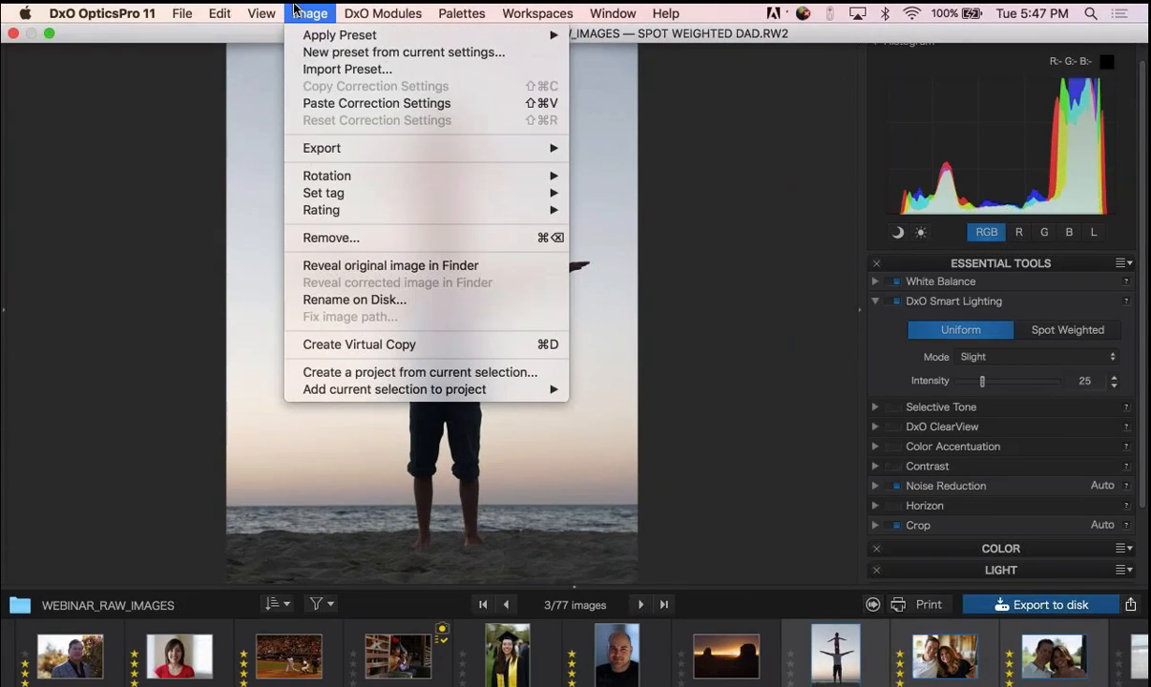
pyautogui.click(329, 105)
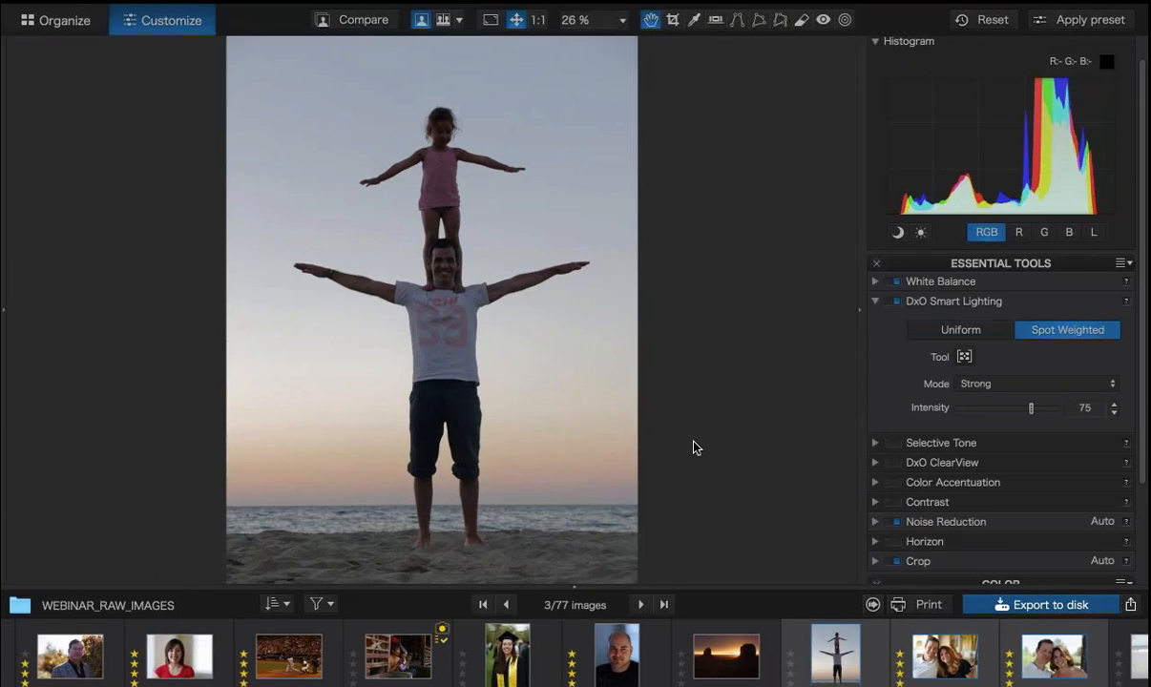
# Review the source portrait, the beach photo and both couple photos one by one to check the pasted corrections.
pyautogui.click(638, 657)
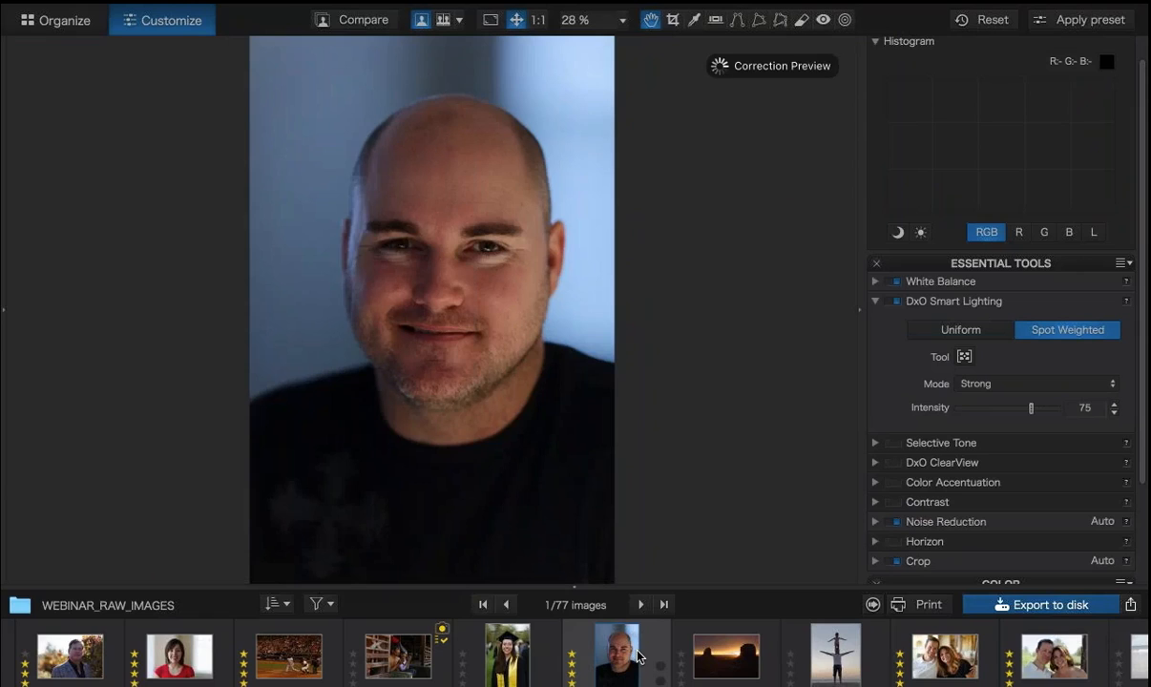
pyautogui.click(837, 668)
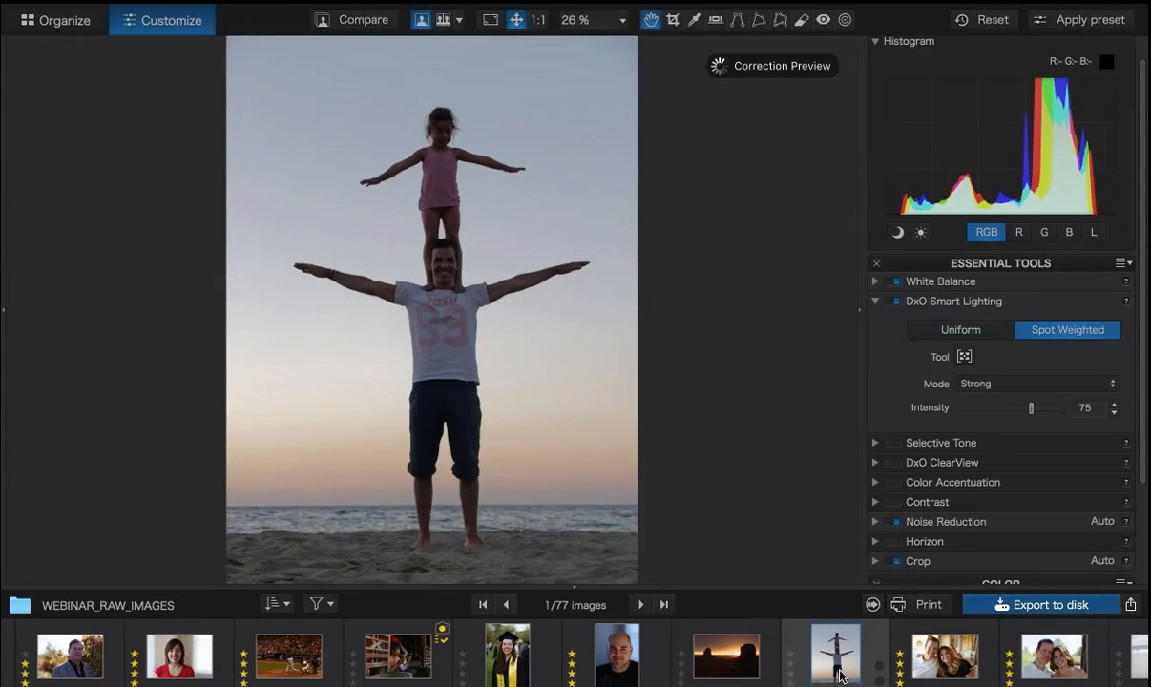
pyautogui.click(950, 670)
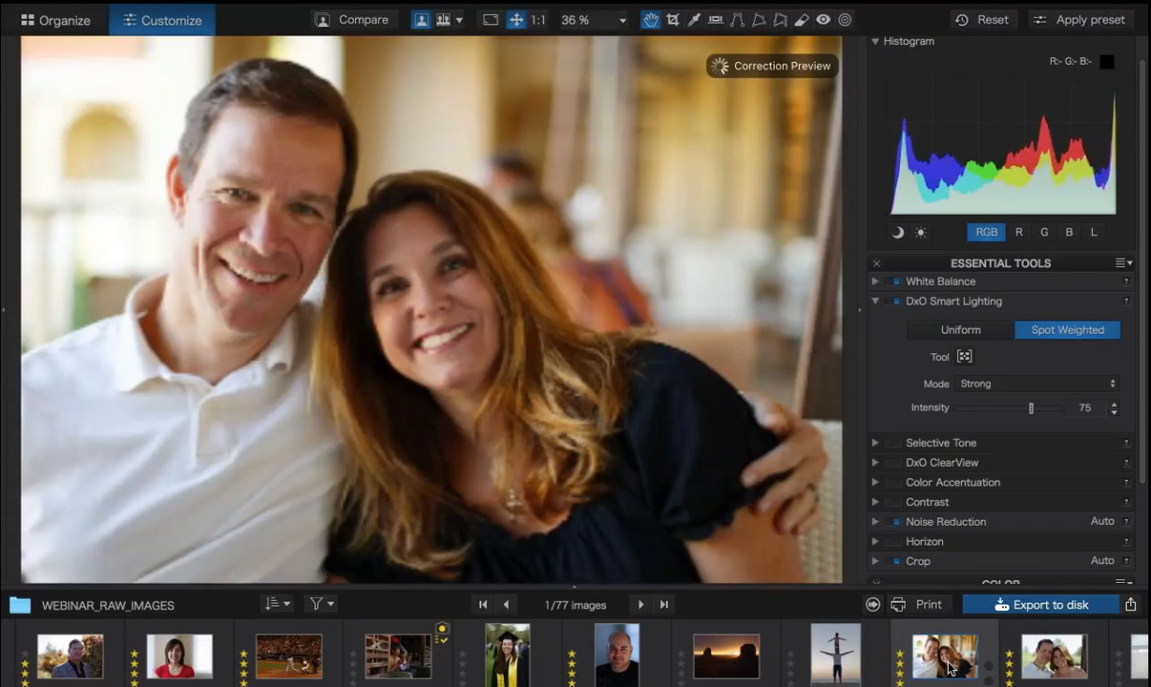
pyautogui.click(1053, 659)
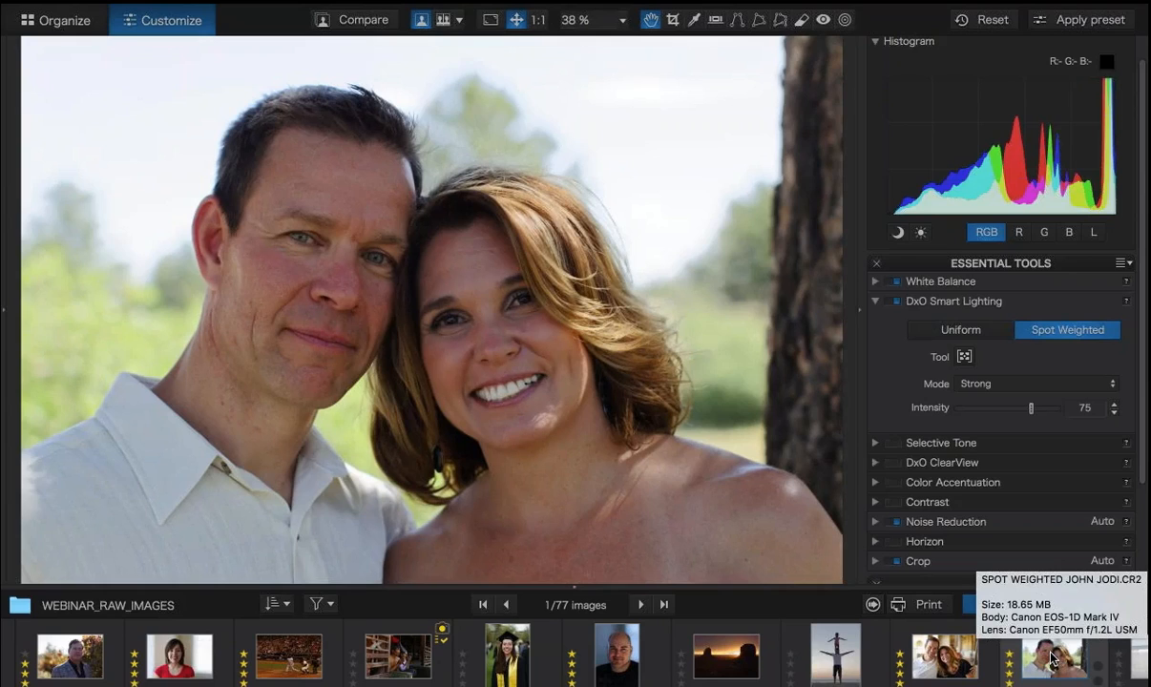
# Open the desert butte sunset photo, set DxO Smart Lighting to Spot Weighted, and draw an area over the dark ground below the larger butte.
pyautogui.click(725, 658)
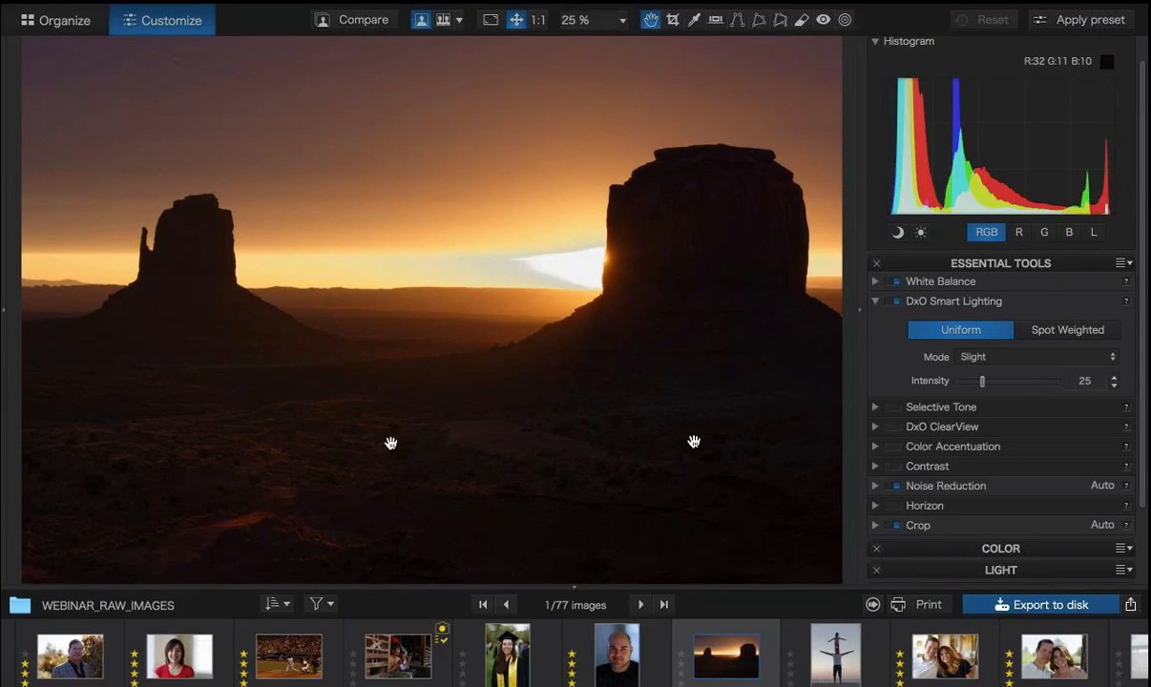
pyautogui.click(1060, 331)
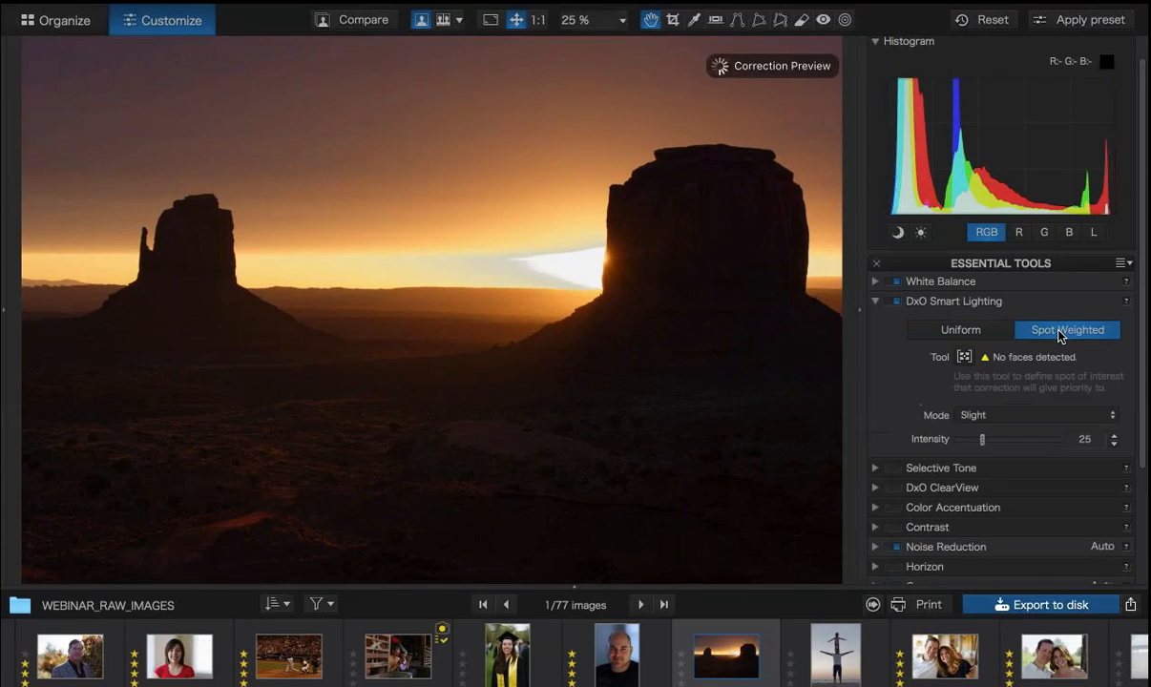
pyautogui.click(964, 359)
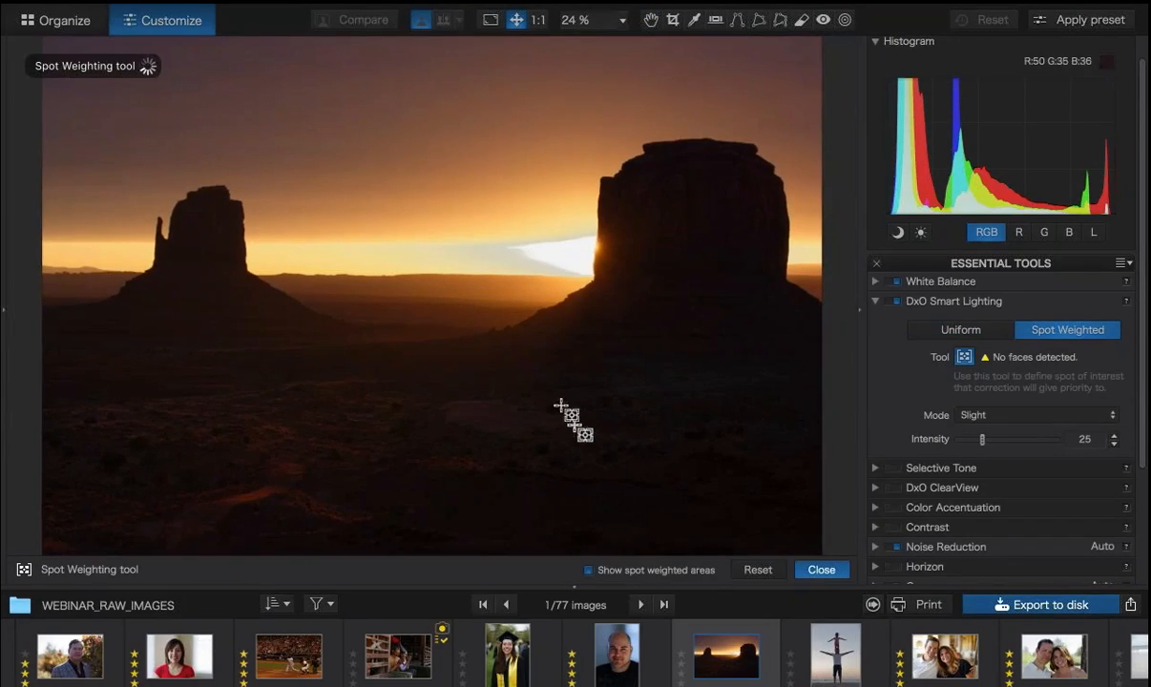
pyautogui.moveTo(555, 384); pyautogui.dragTo(649, 442)
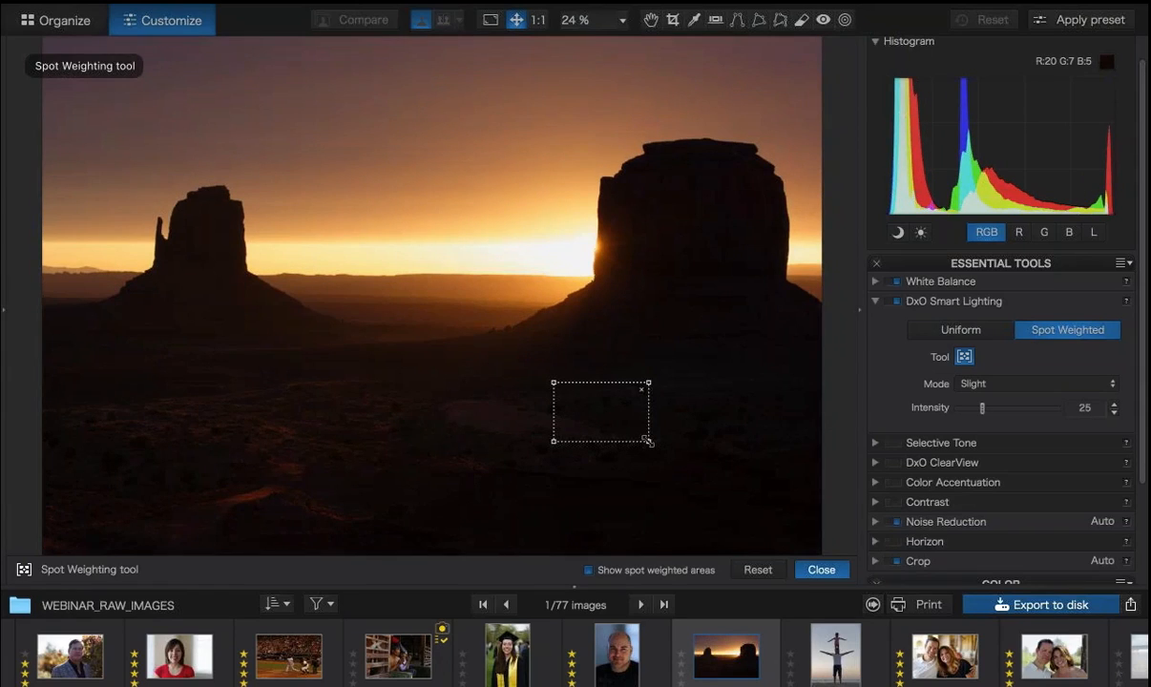
# Set the Smart Lighting mode to Strong, close the Spot Weighting tool, and compare the sunset photo with the as-shot image.
pyautogui.click(1012, 385)
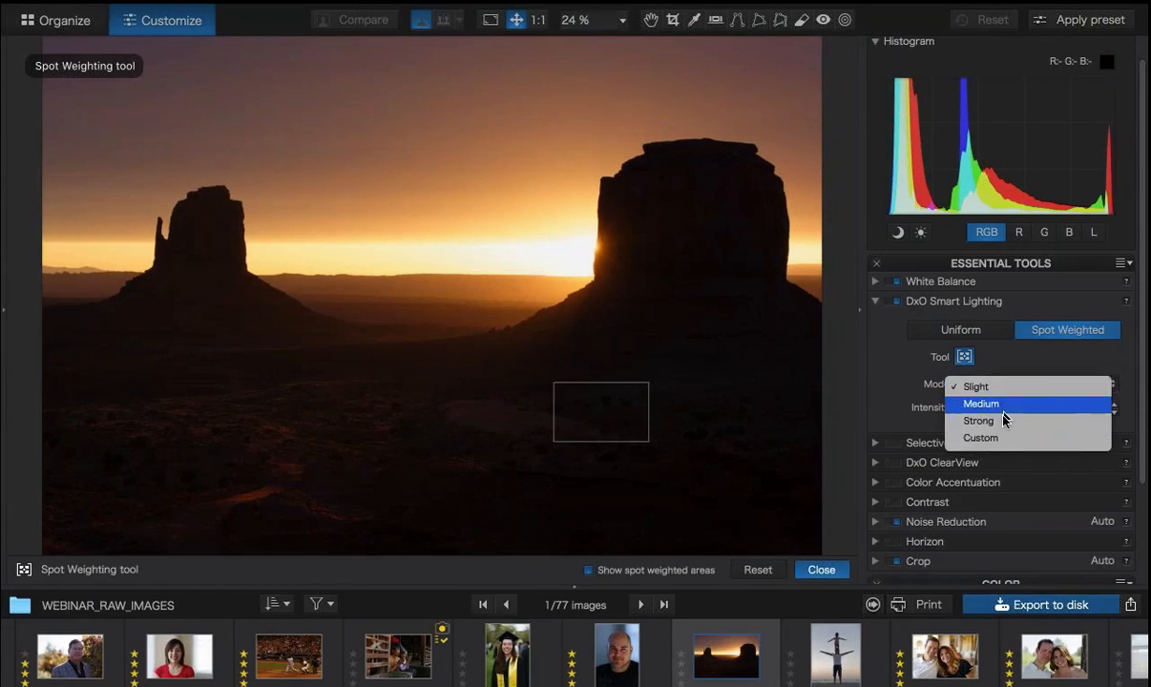
pyautogui.click(1002, 421)
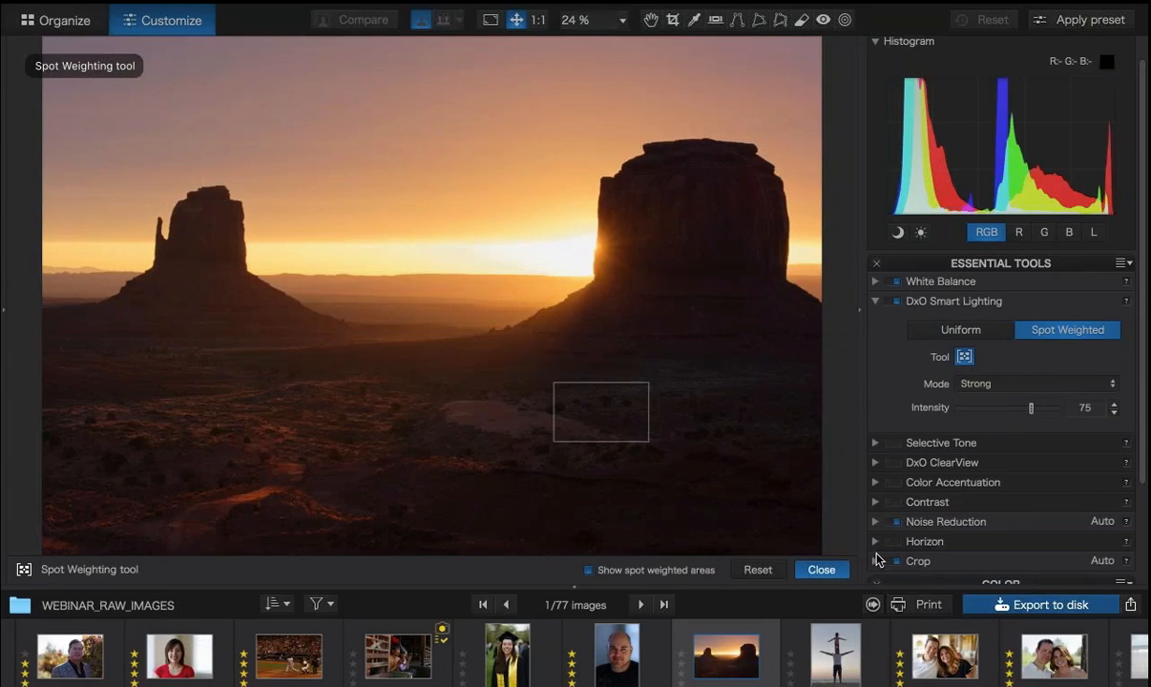
pyautogui.click(821, 570)
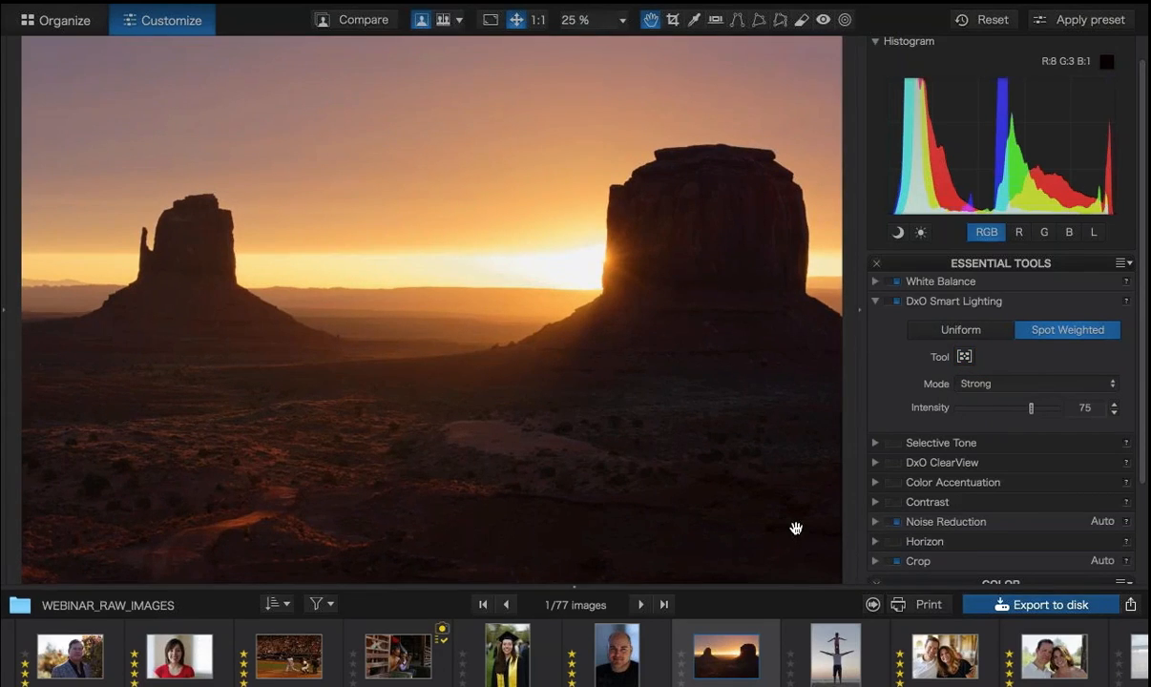
pyautogui.press('d')
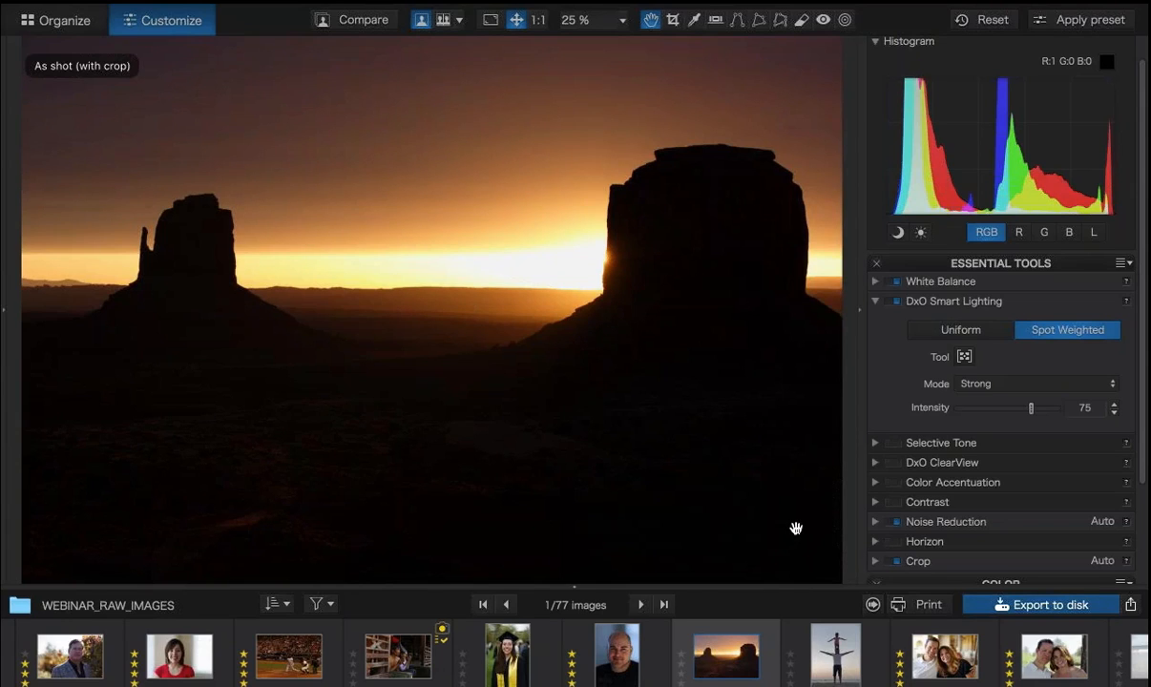
pyautogui.press('d')
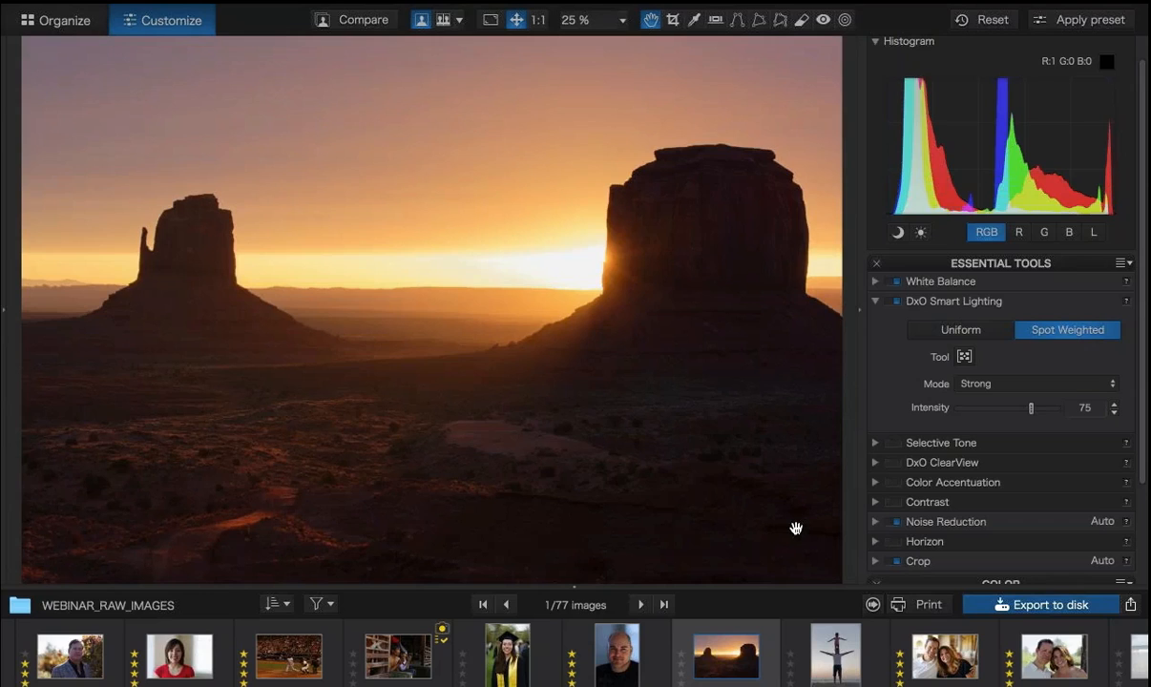
# Add a second spot-weighted area on the ground below the smaller butte and set the Smart Lighting mode to Medium.
pyautogui.click(964, 357)
pyautogui.moveTo(137, 396); pyautogui.dragTo(235, 456)
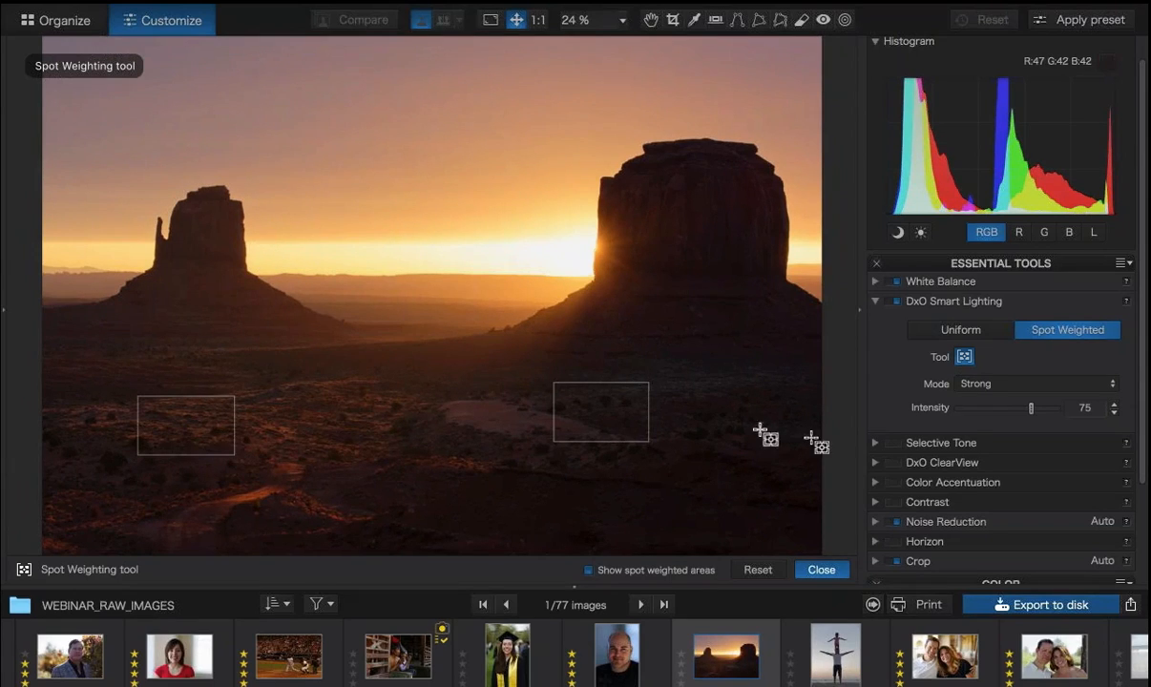
pyautogui.click(976, 385)
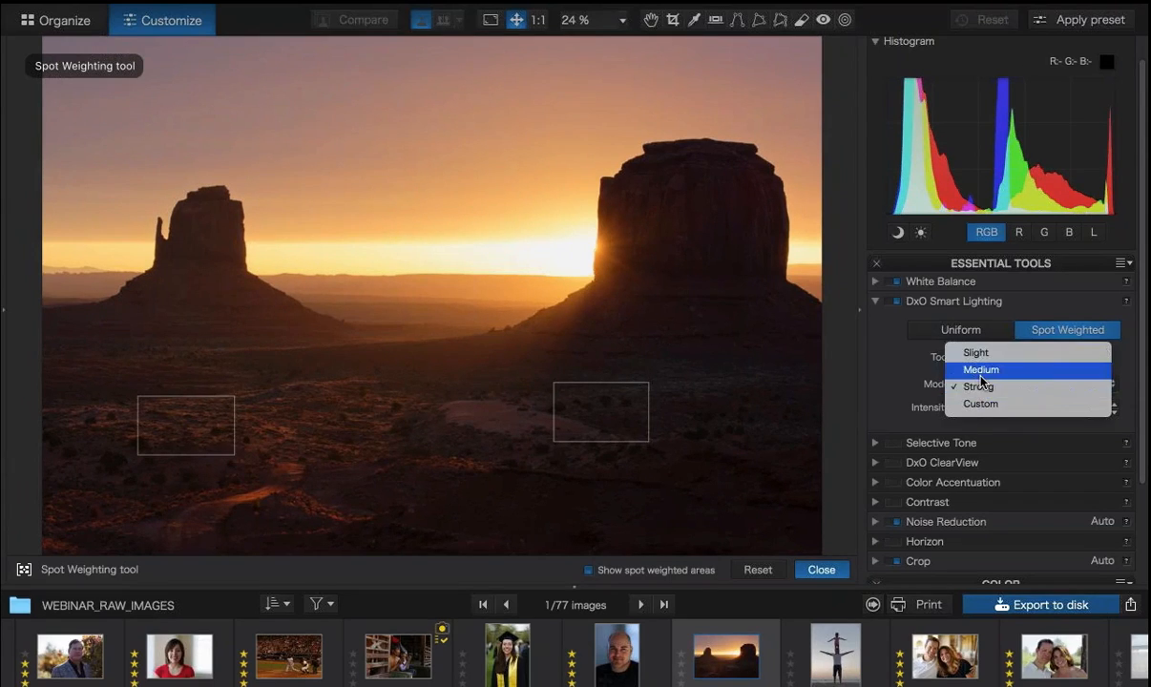
pyautogui.click(982, 370)
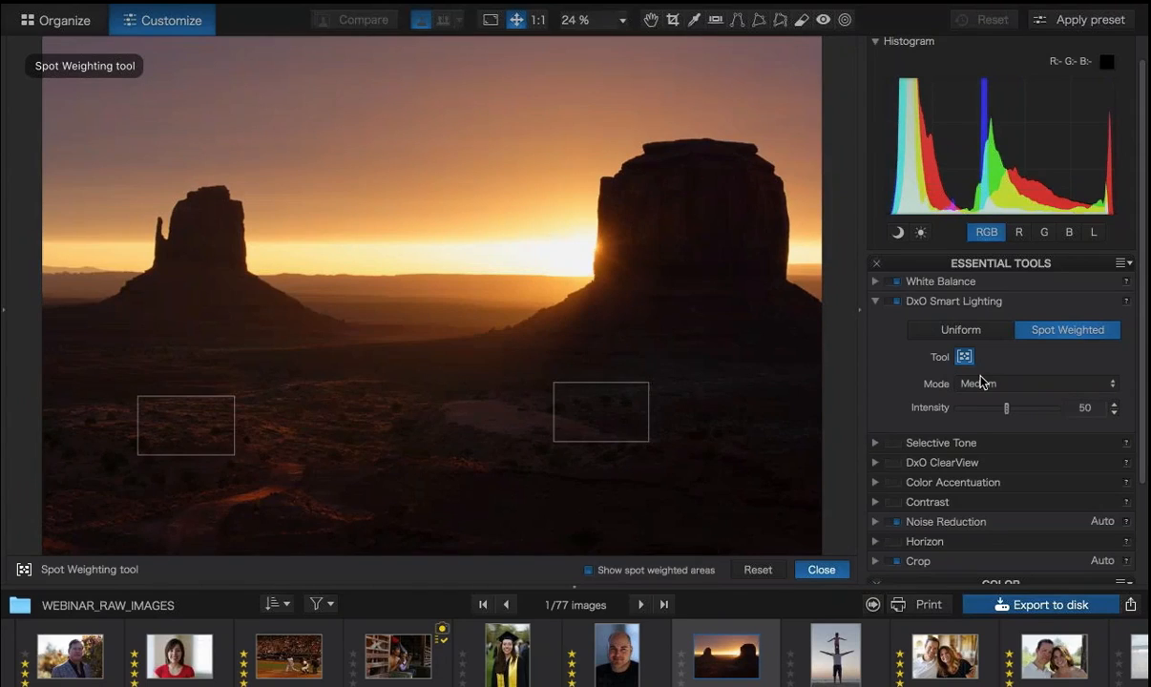
pyautogui.moveTo(597, 417)
pyautogui.click(825, 570)
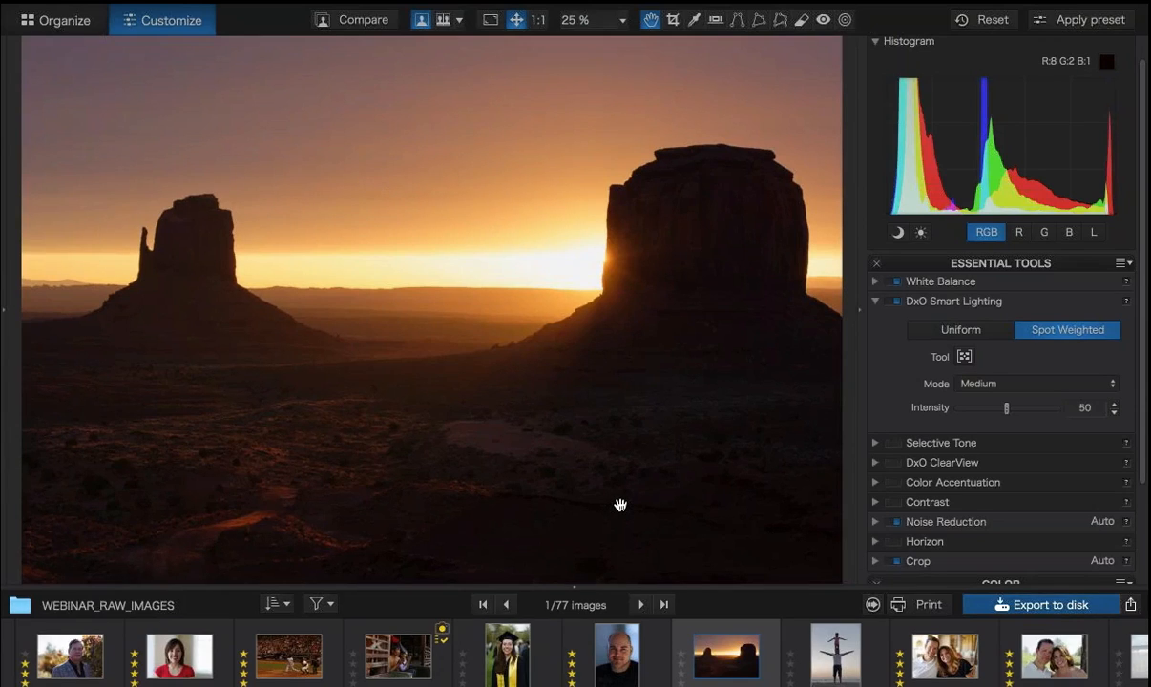
# Collapse the DxO Smart Lighting settings and open the photo of the woman walking across the white rock slope.
pyautogui.click(875, 301)
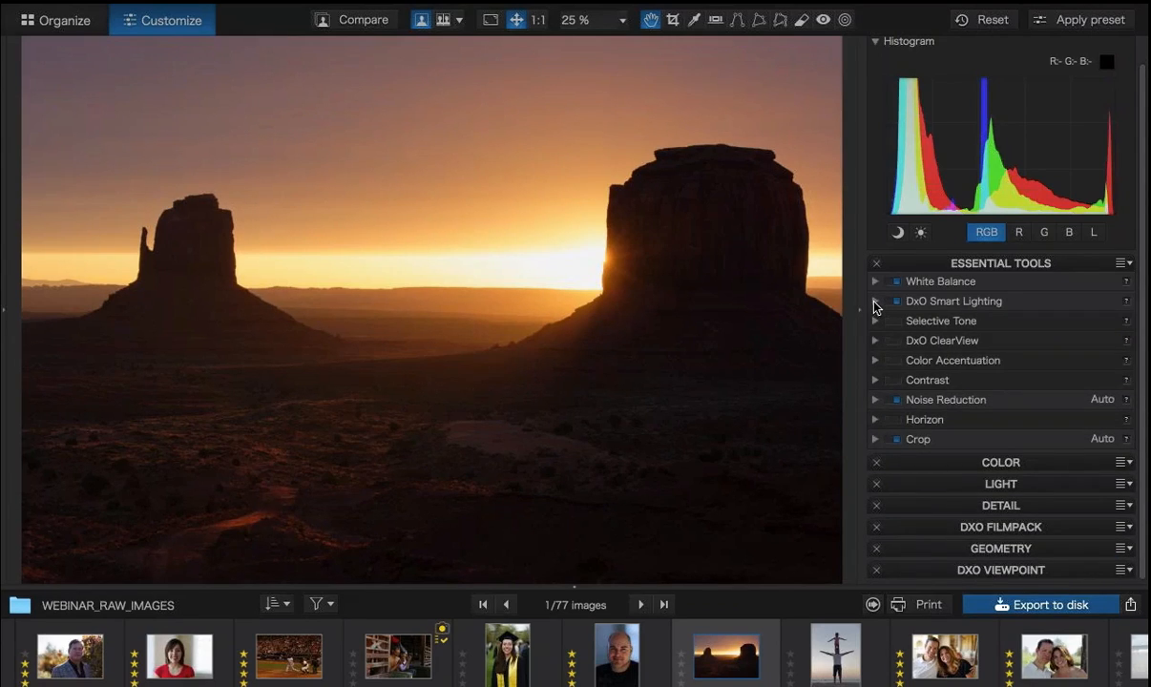
pyautogui.scroll(5, 425, 635)
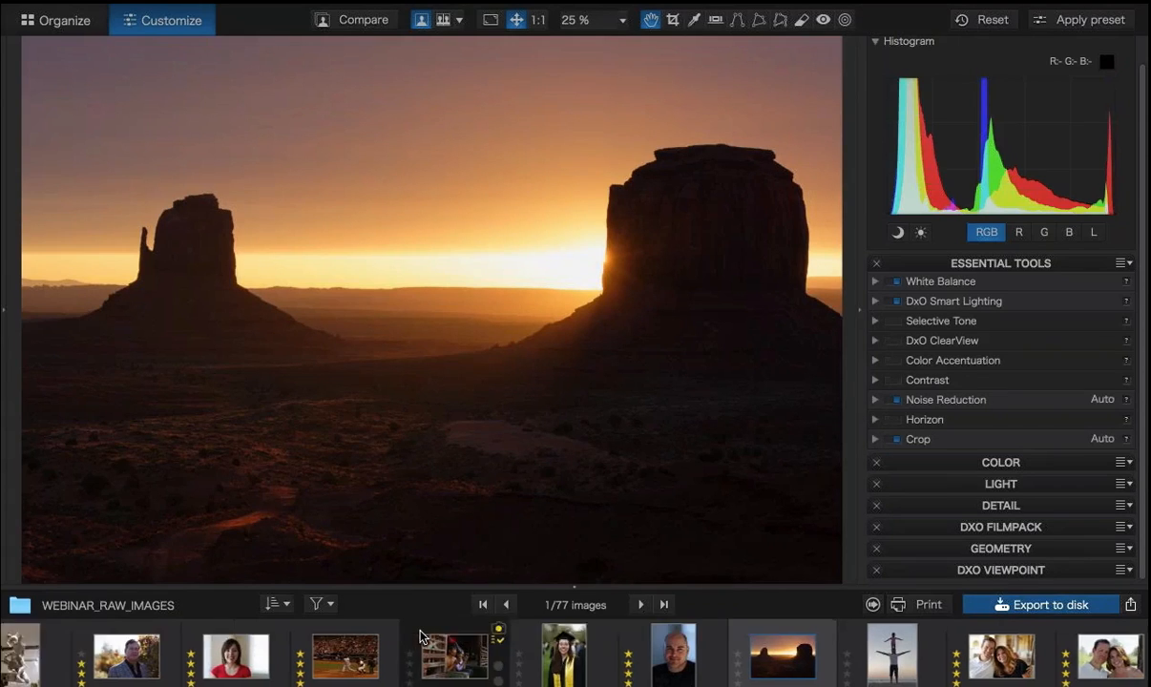
pyautogui.scroll(8, 421, 637)
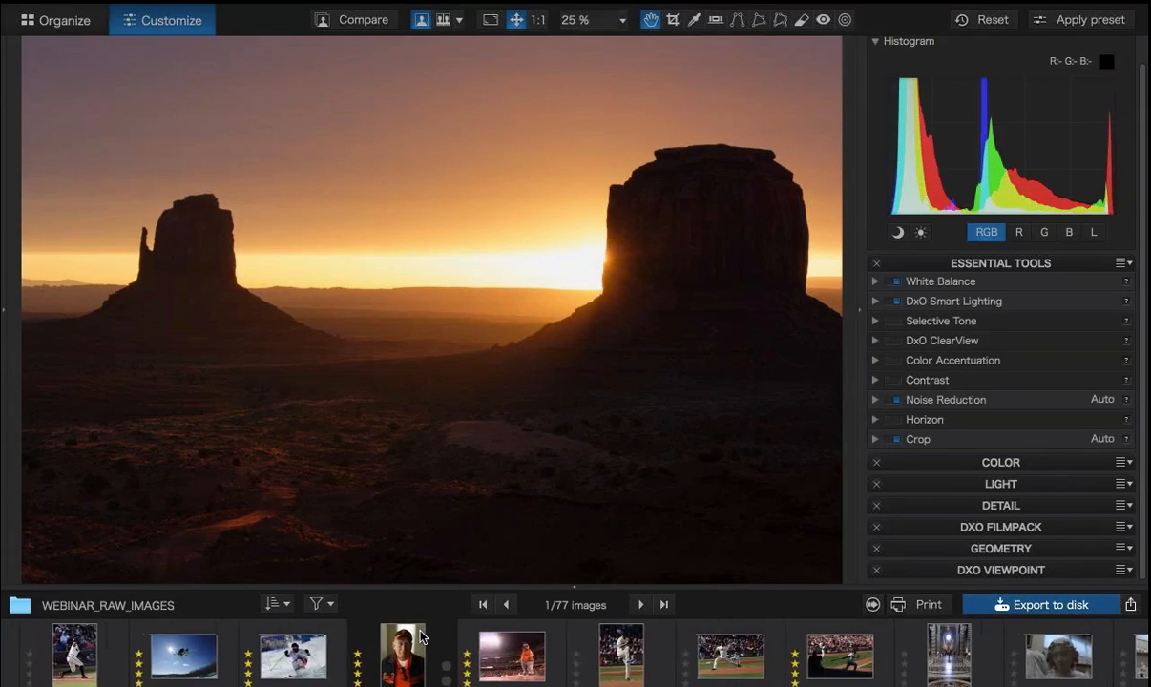
pyautogui.scroll(8, 421, 637)
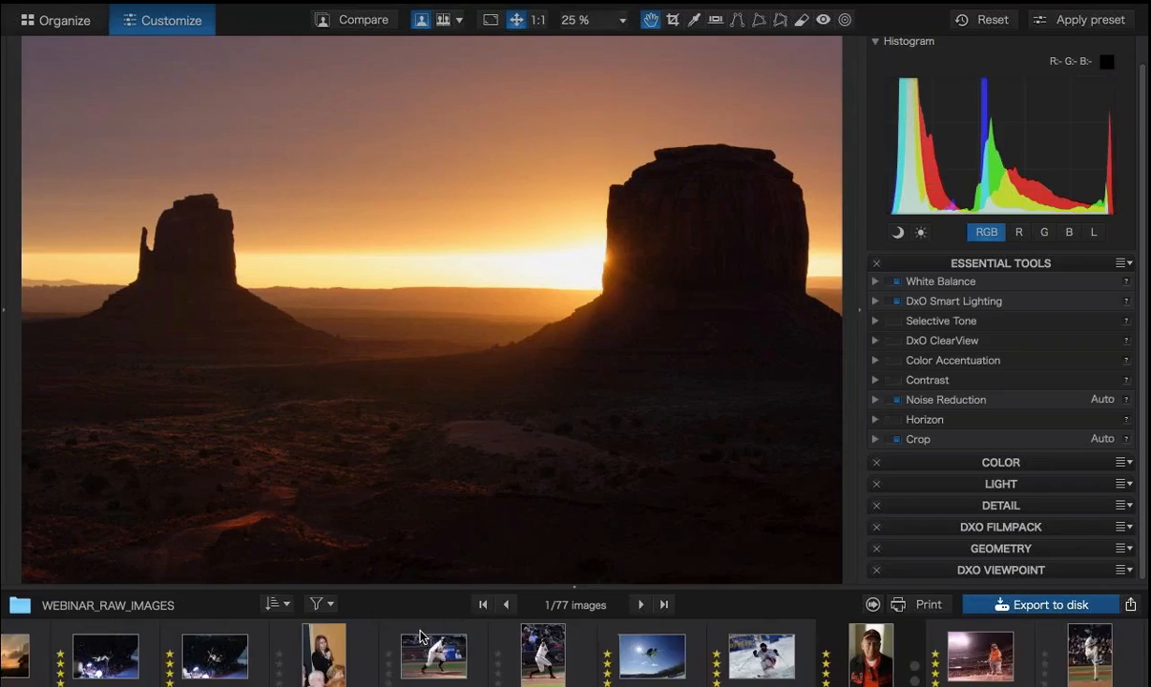
pyautogui.scroll(8, 421, 636)
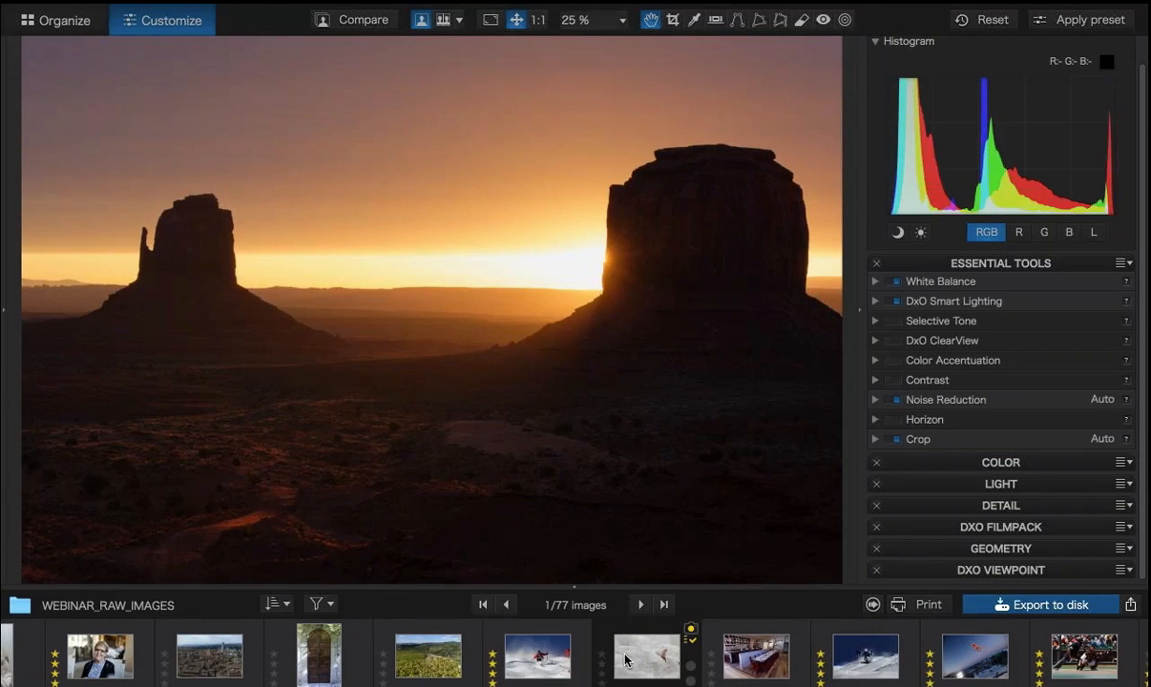
pyautogui.click(625, 659)
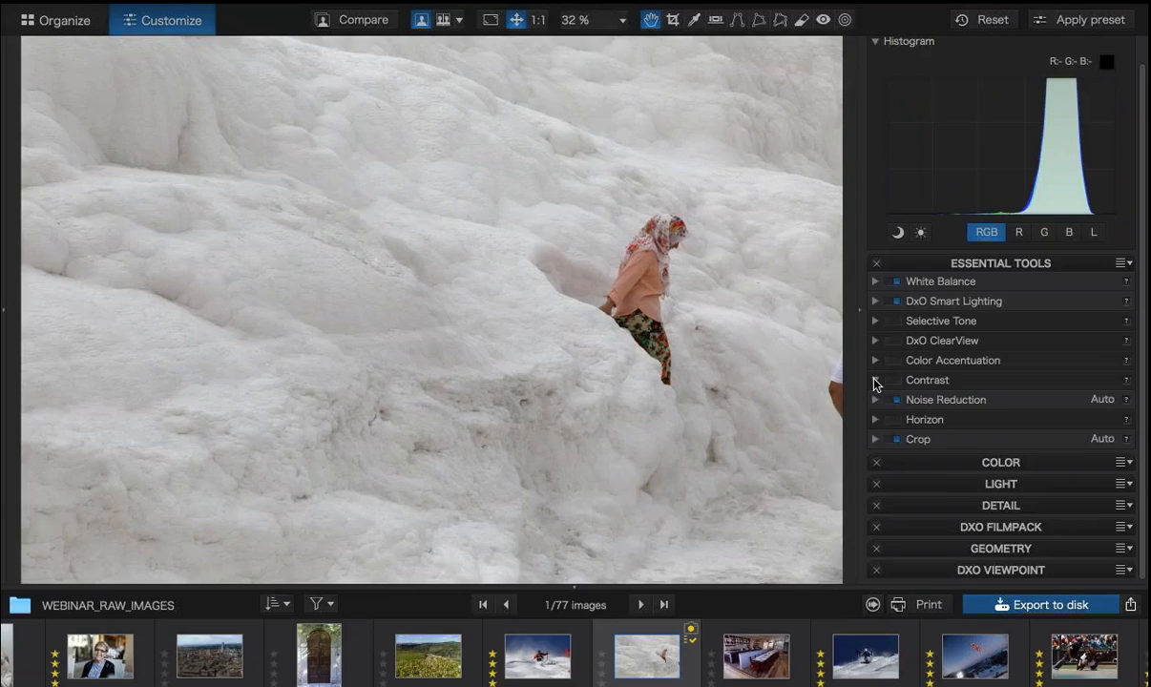
# Apply the automatic Microcontrast value to the white rock photo and compare it with the Contrast correction off and on.
pyautogui.click(875, 381)
pyautogui.scroll(-1, 946, 455)
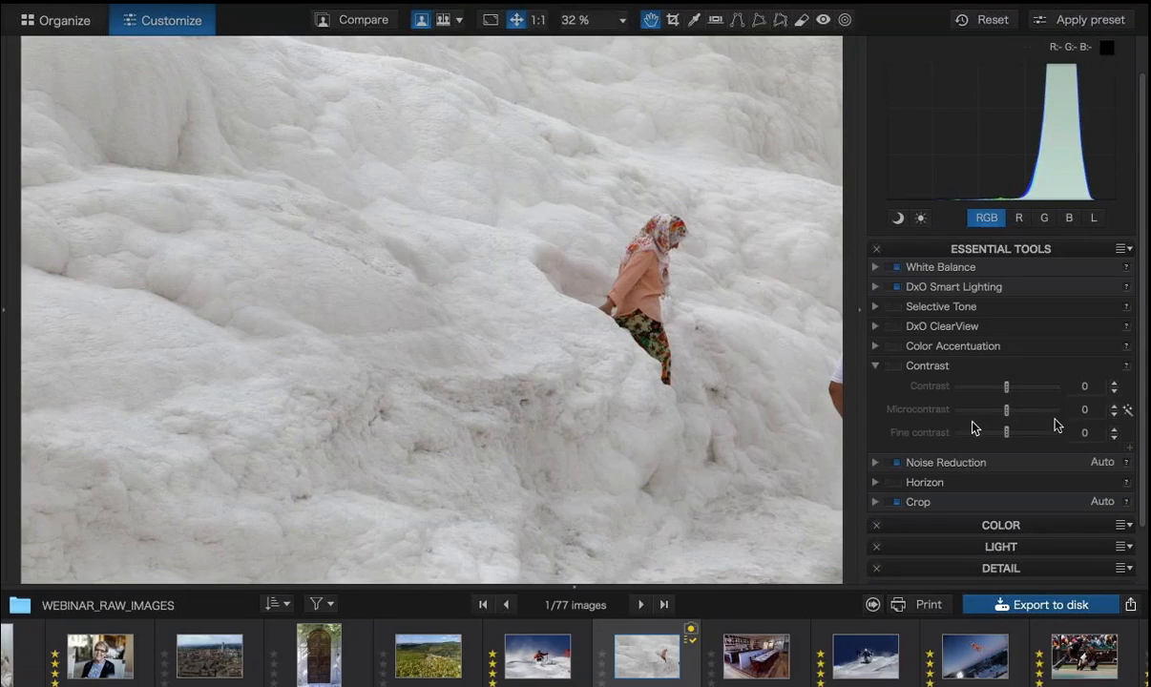
pyautogui.click(1121, 413)
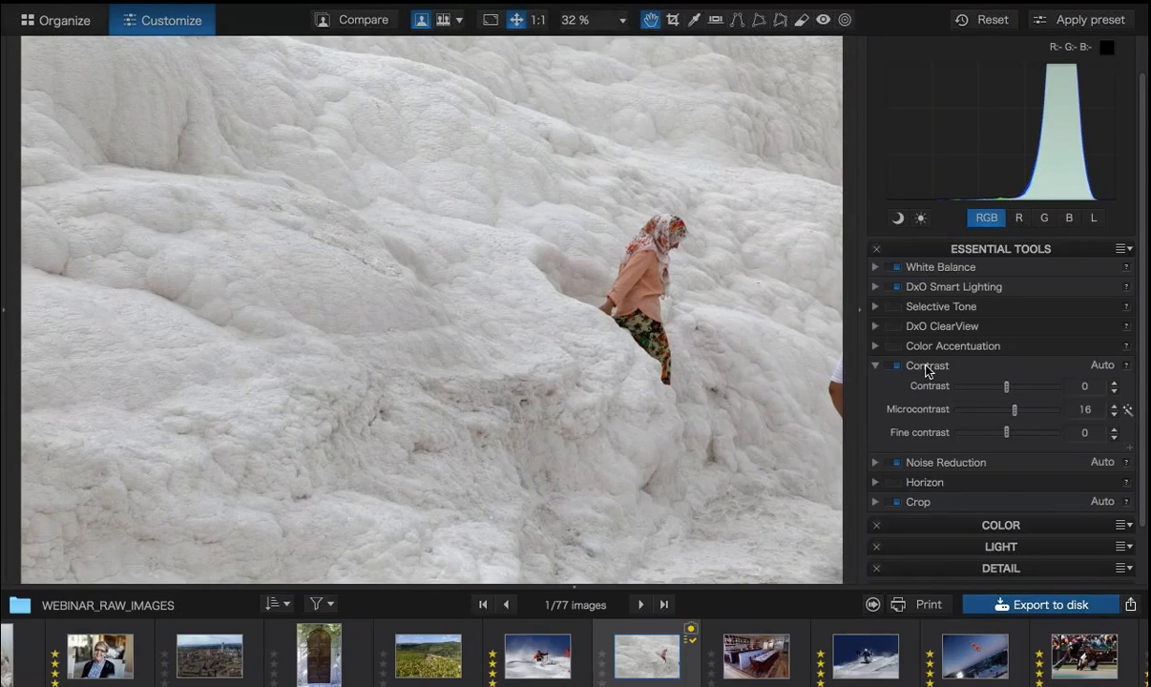
pyautogui.click(896, 366)
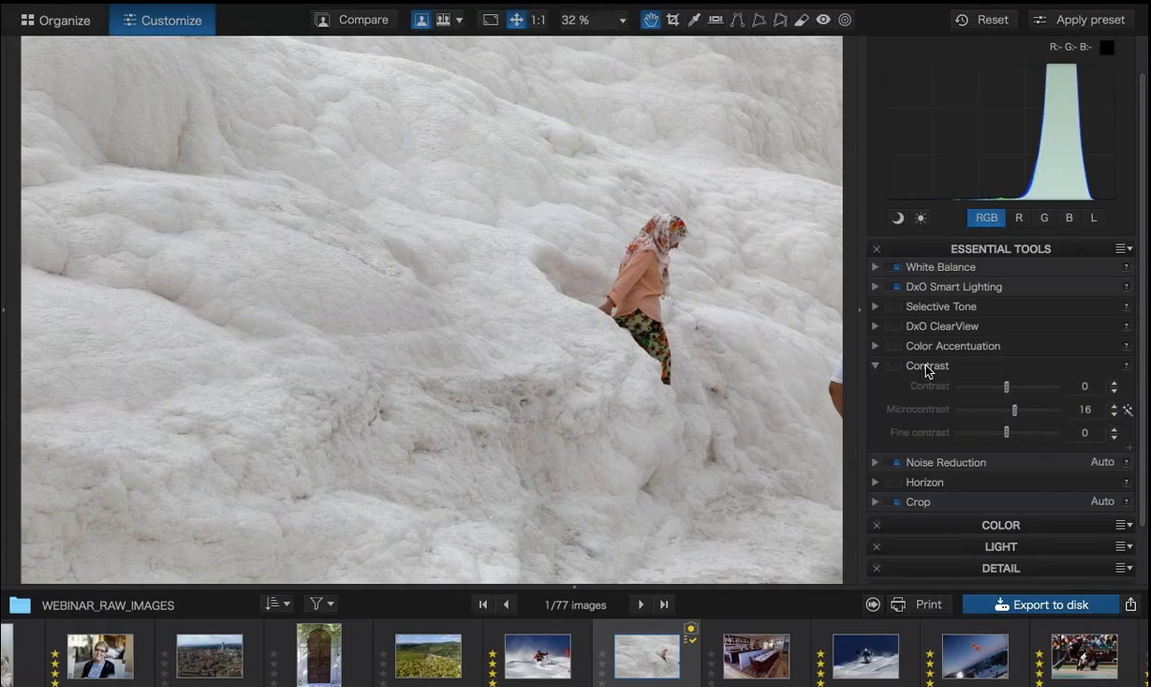
pyautogui.click(925, 366)
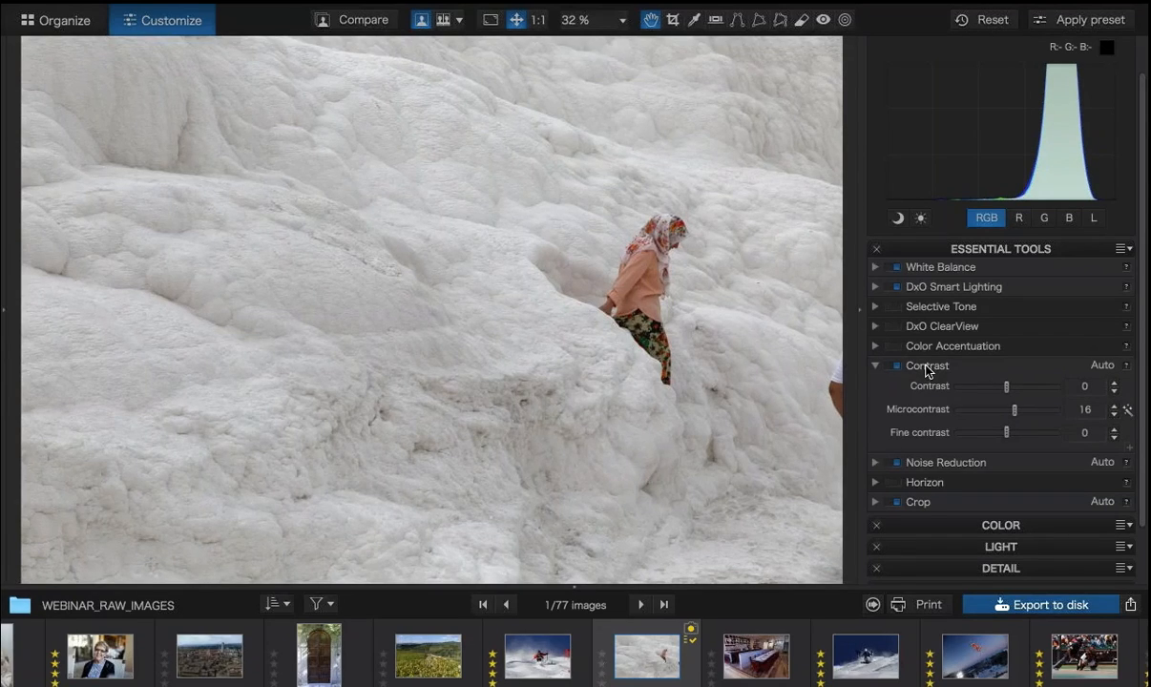
# Inspect the rock texture beside the woman at 100 % with the Contrast correction off and on.
pyautogui.scroll(1, 495, 341)
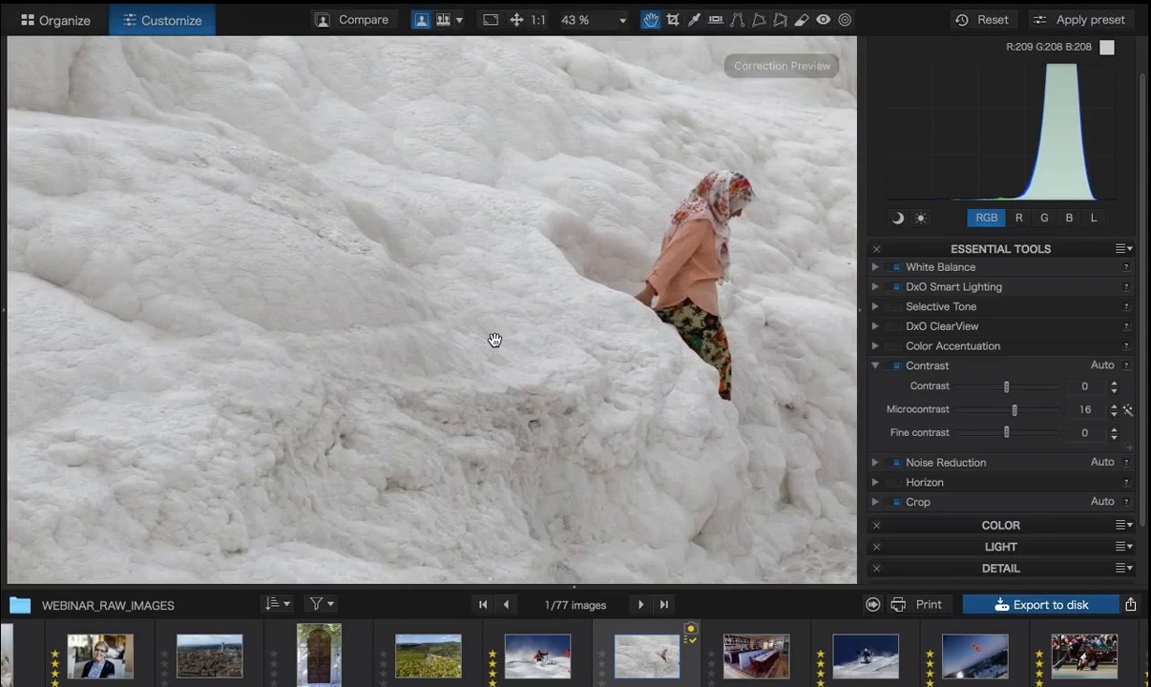
pyautogui.click(494, 341)
pyautogui.moveTo(706, 367); pyautogui.dragTo(492, 303)
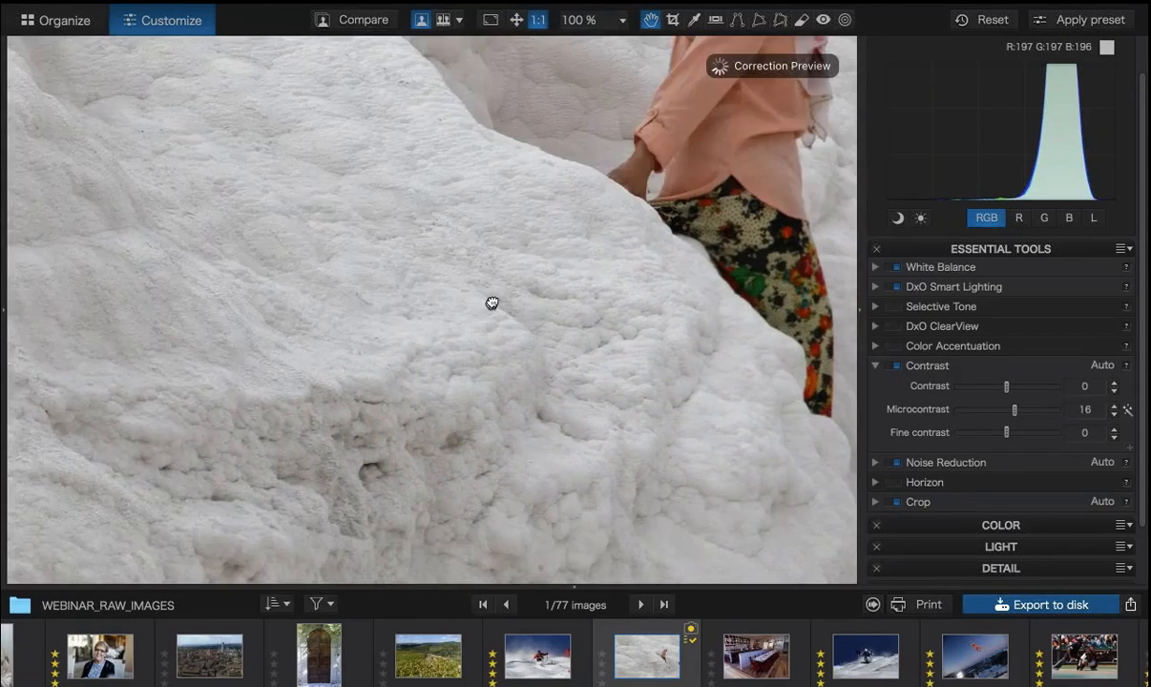
pyautogui.click(925, 367)
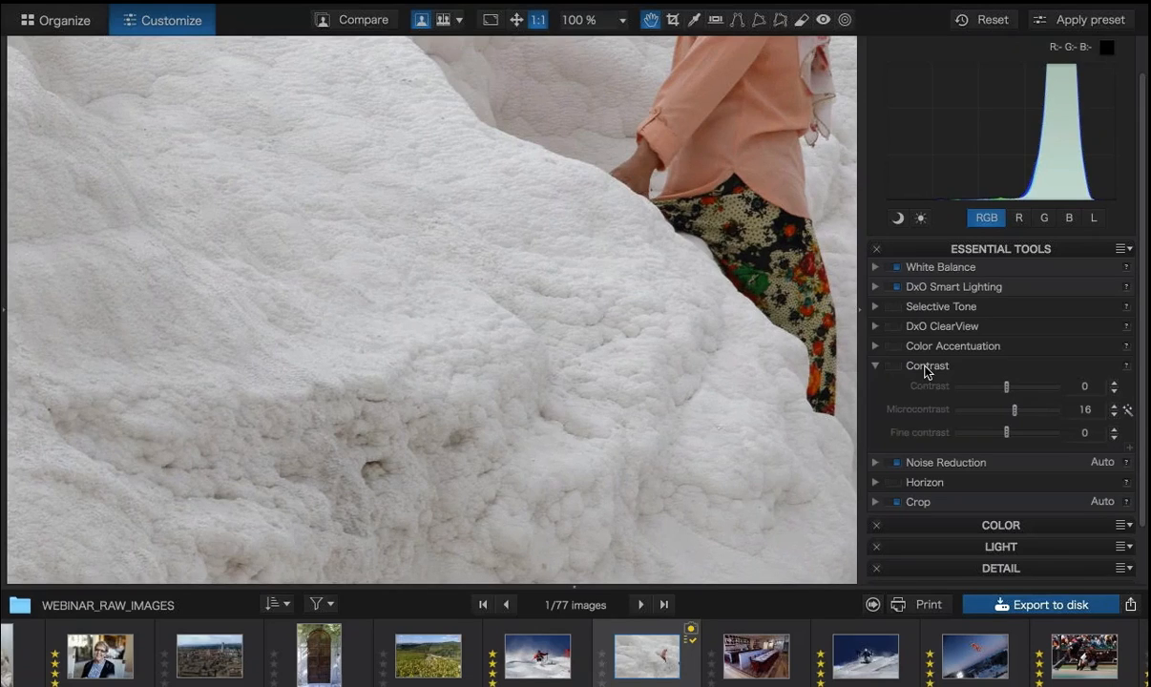
pyautogui.click(924, 368)
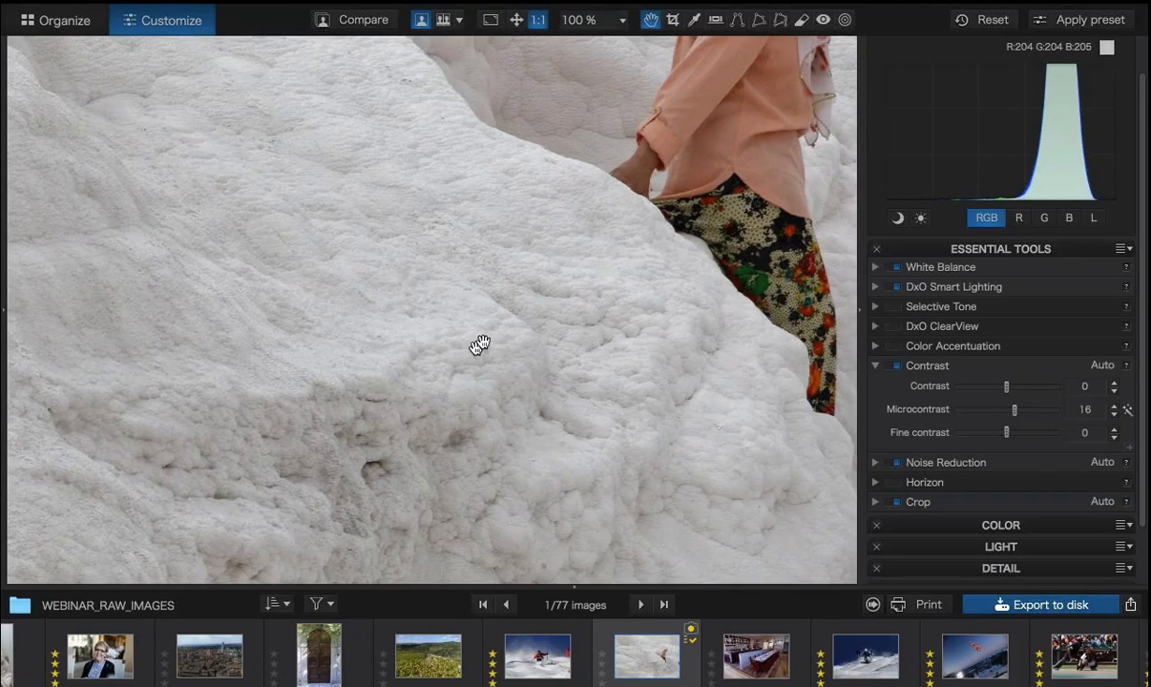
pyautogui.scroll(-5, 483, 341)
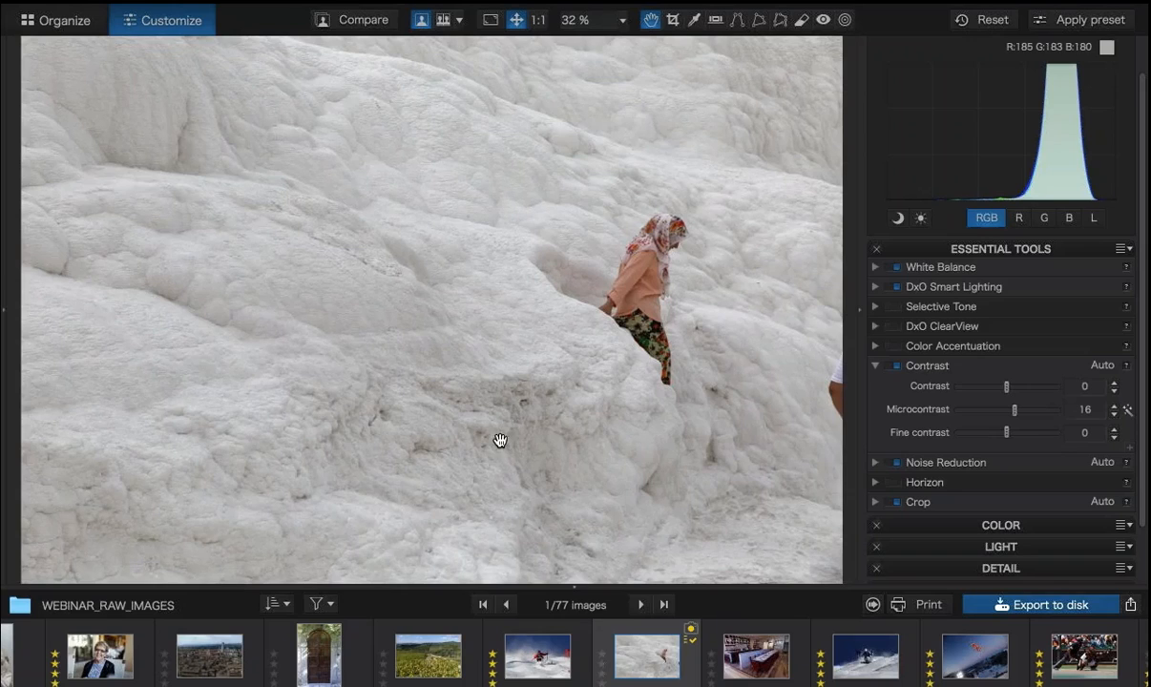
# Open the mogul skier photo at 100 %, apply the automatic Microcontrast value, and compare it with the as-shot image.
pyautogui.hscroll(1, 708, 673)
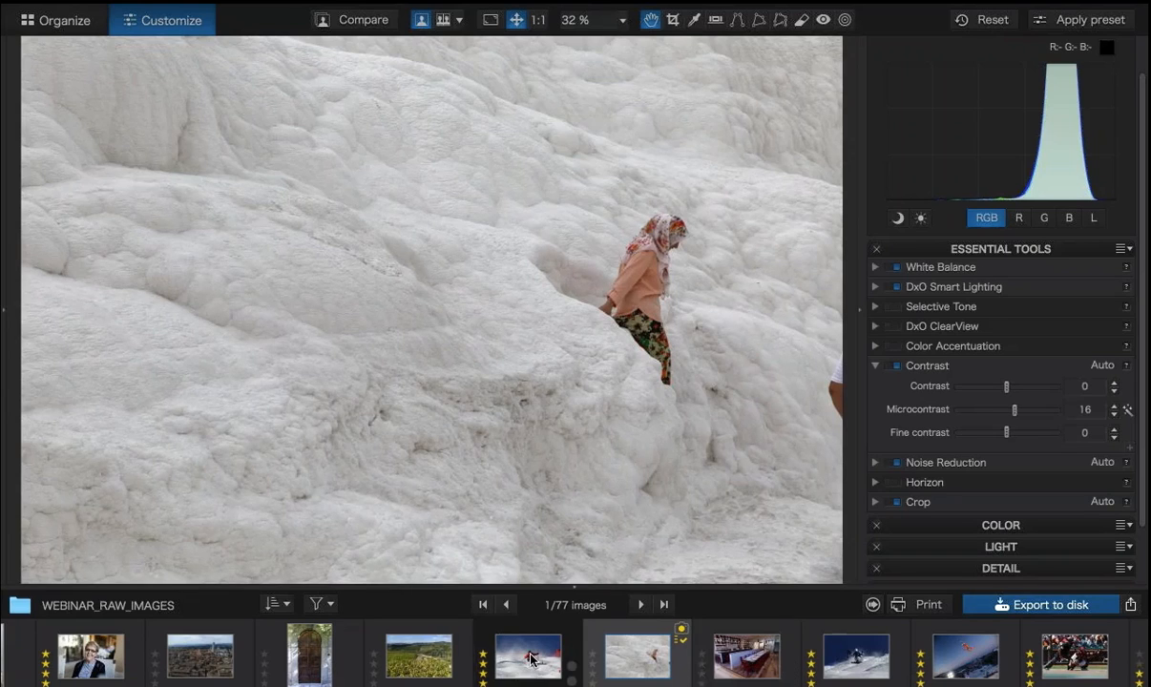
pyautogui.click(531, 659)
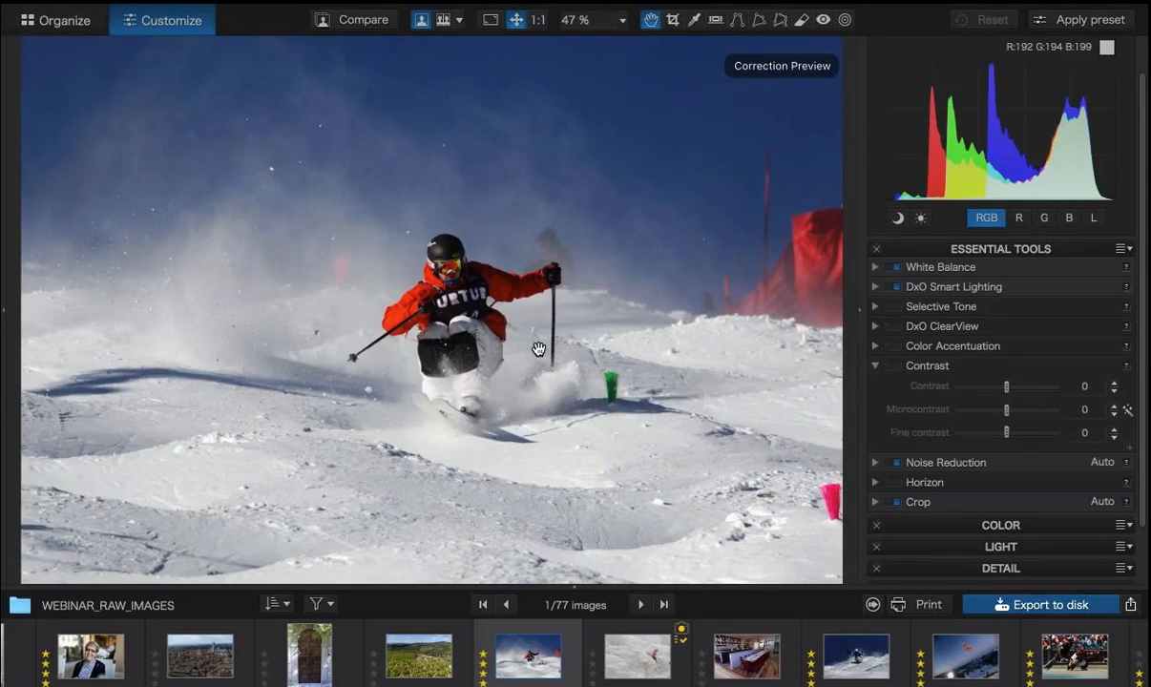
pyautogui.click(428, 346)
pyautogui.moveTo(380, 336); pyautogui.dragTo(530, 321)
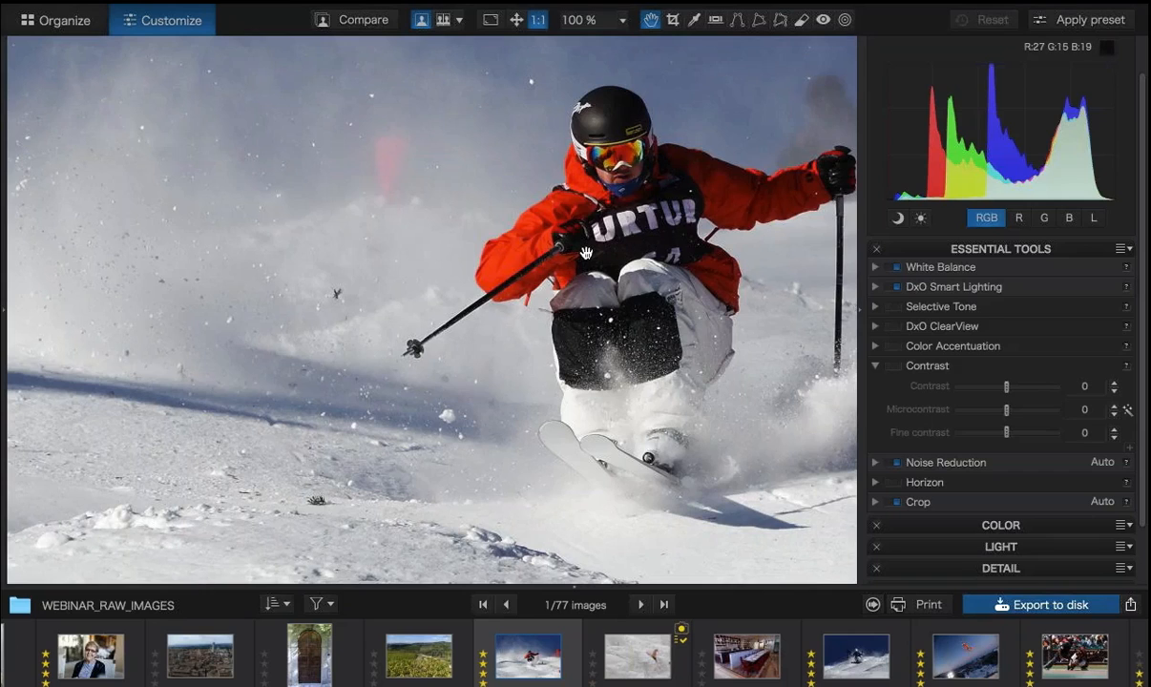
pyautogui.moveTo(587, 252); pyautogui.dragTo(654, 258)
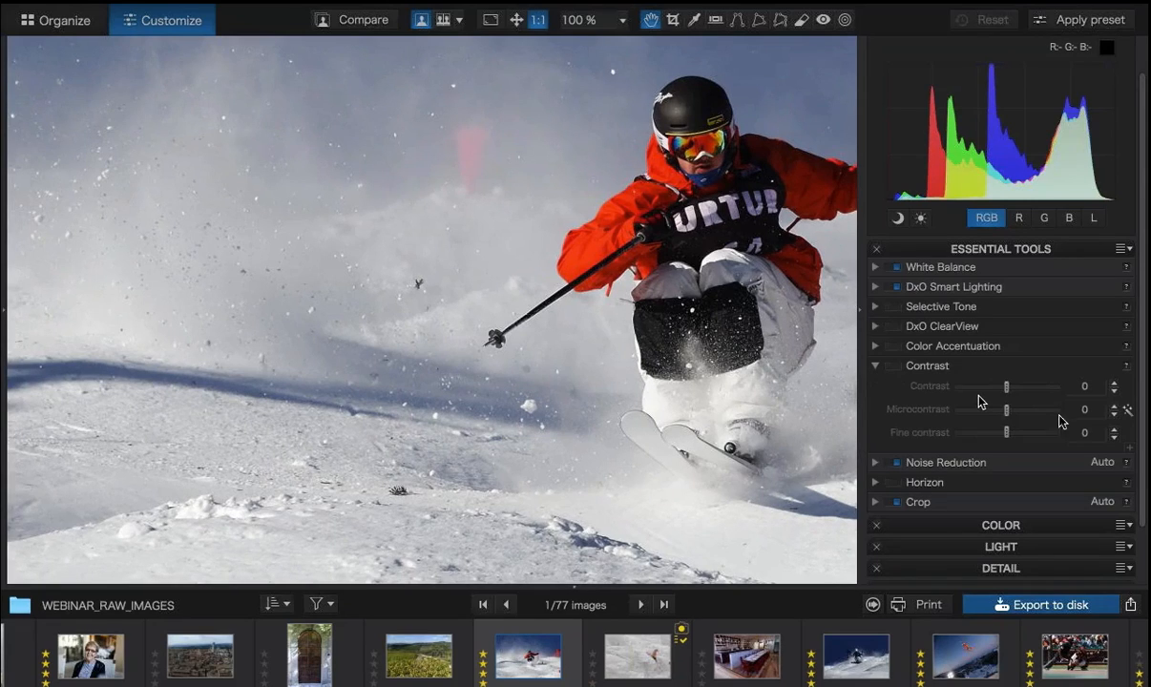
pyautogui.click(1127, 411)
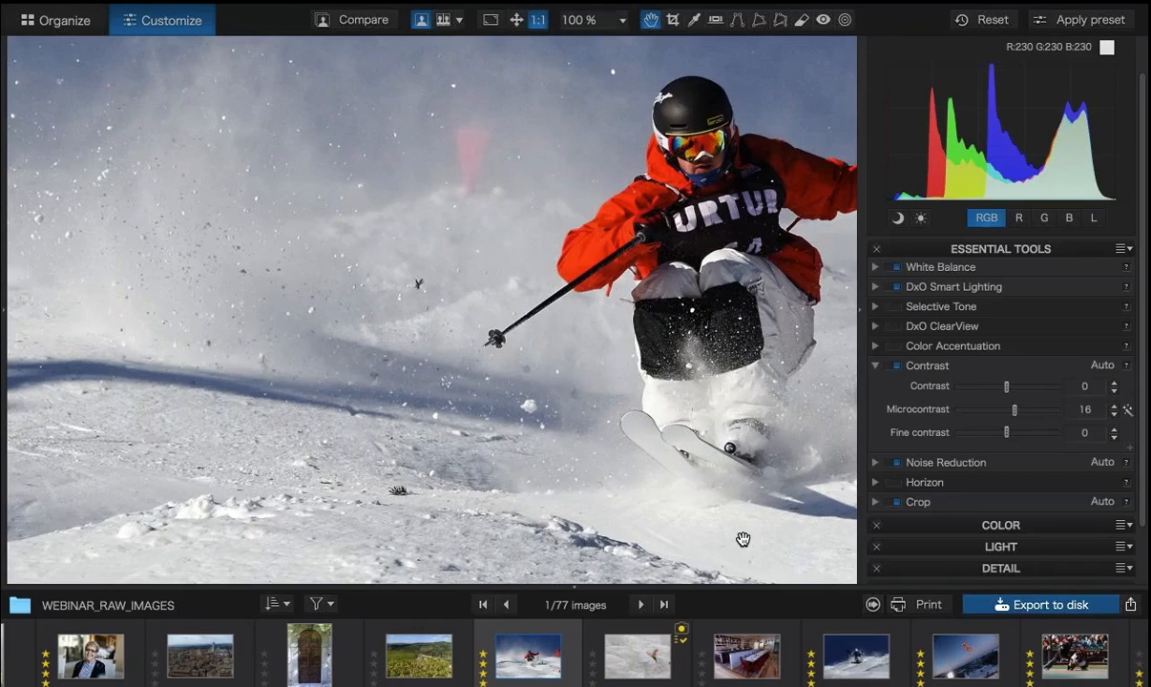
pyautogui.press('d')
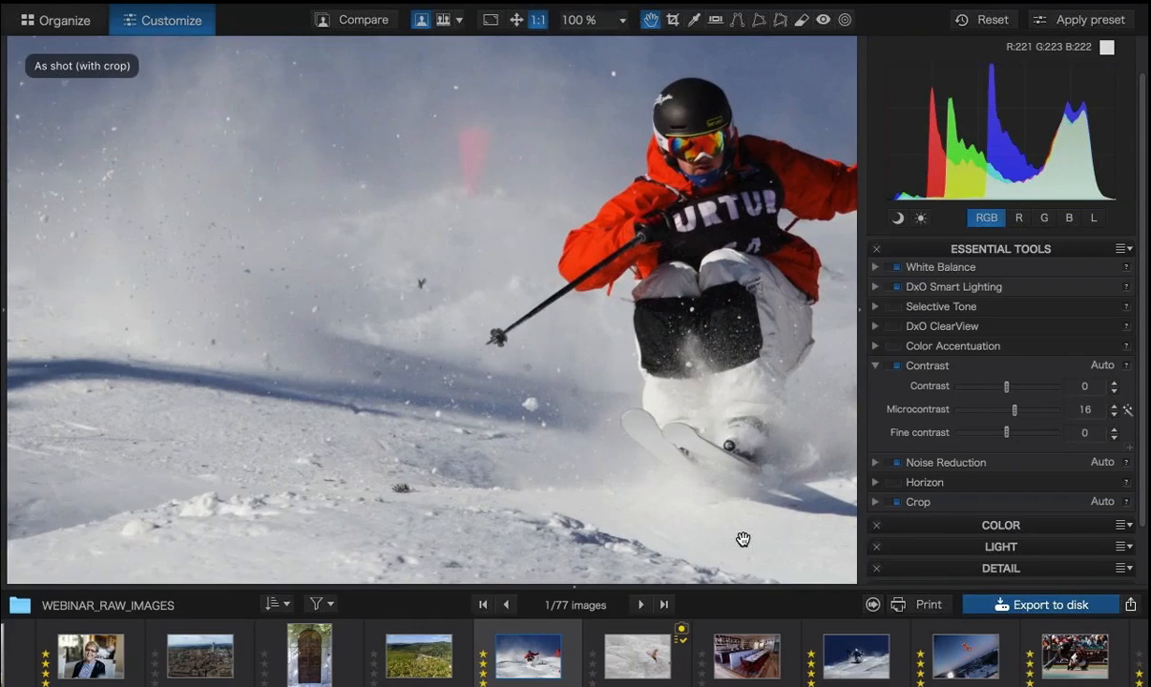
pyautogui.press('d')
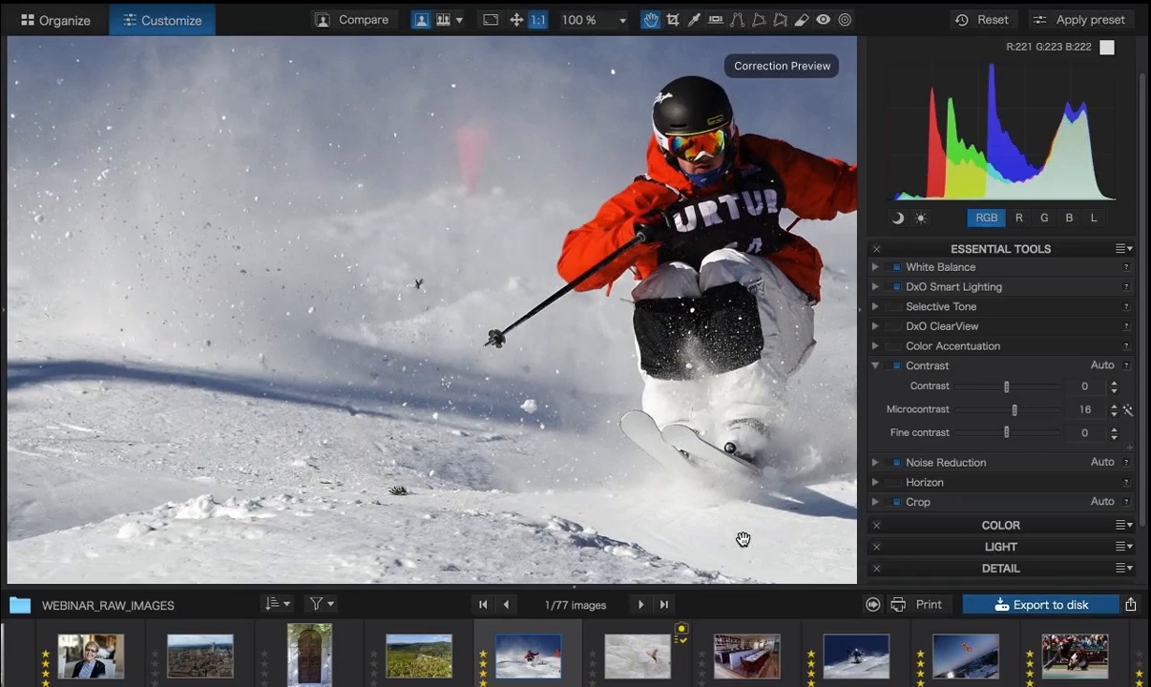
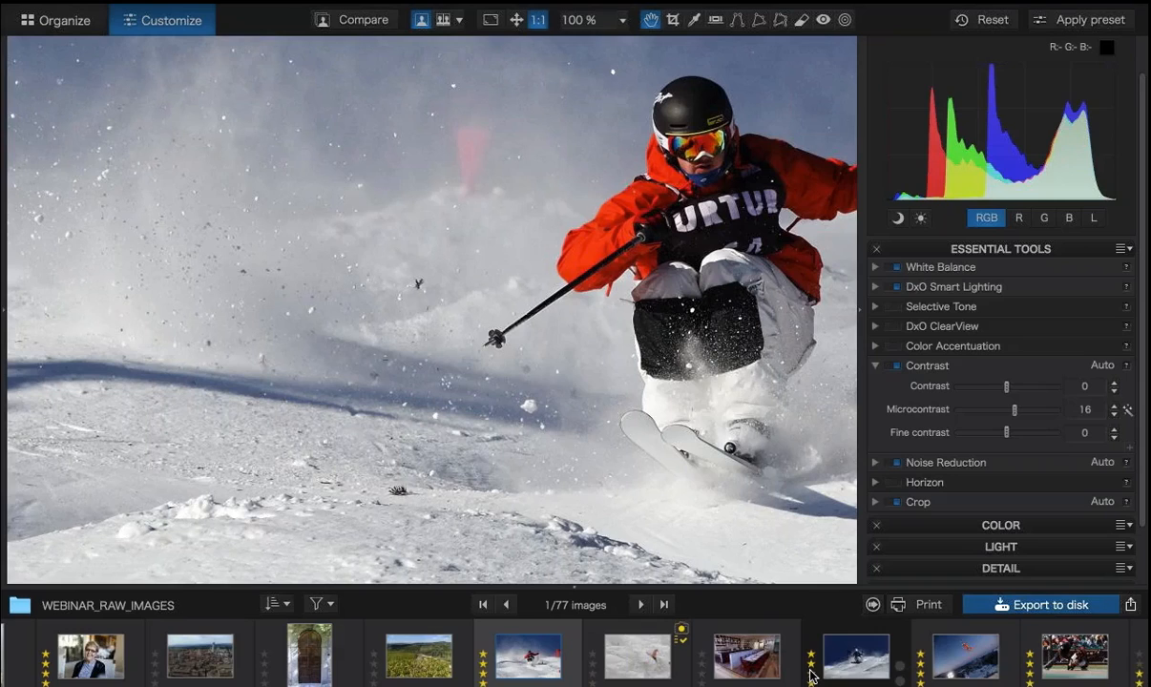
# Open the outdoor portrait of the couple and bring the man's face into view at 100 %.
pyautogui.hscroll(10, 810, 676)
pyautogui.hscroll(10, 809, 675)
pyautogui.hscroll(8, 809, 676)
pyautogui.hscroll(10, 809, 675)
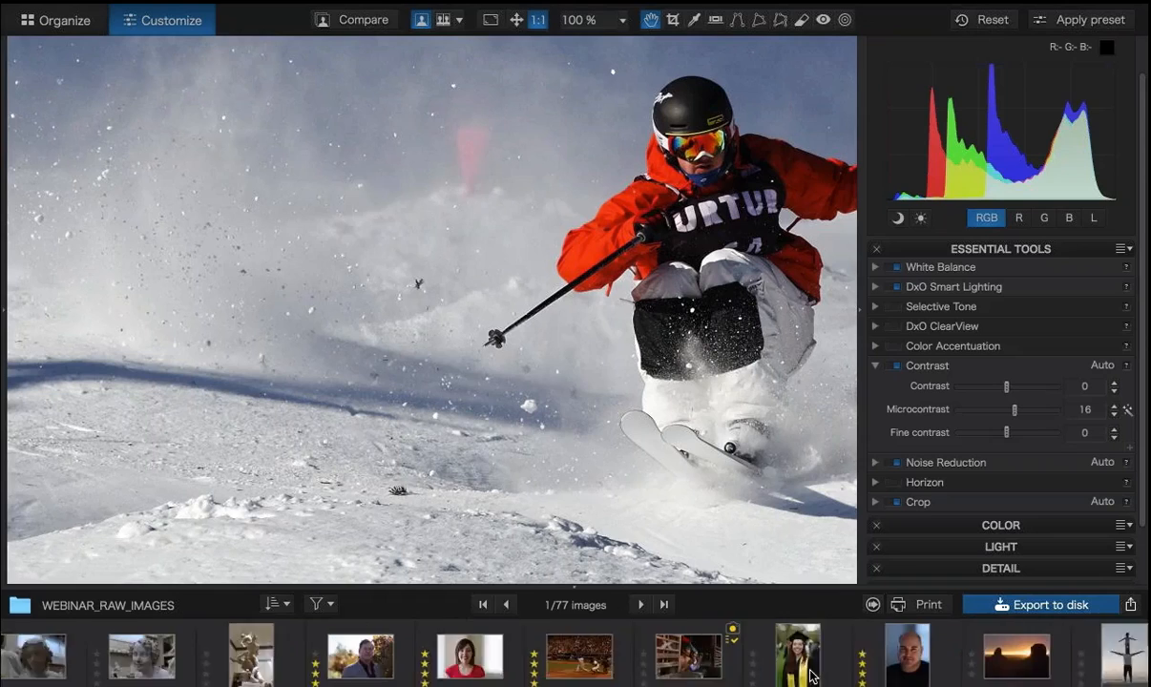
pyautogui.hscroll(5, 809, 676)
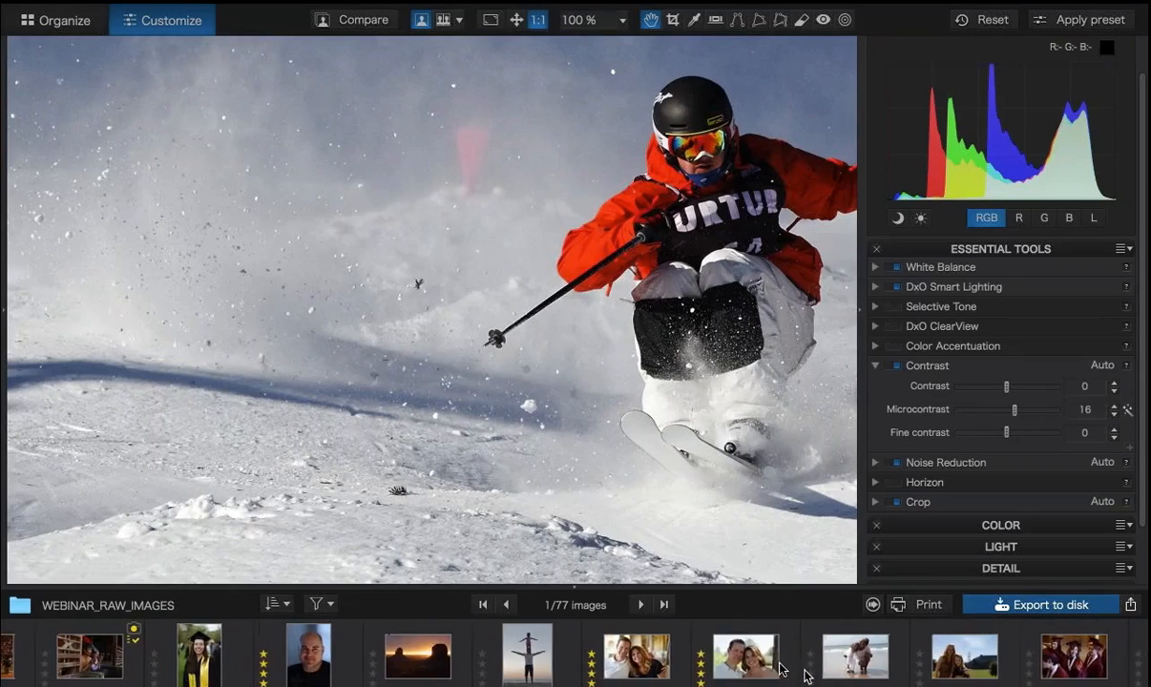
pyautogui.click(763, 658)
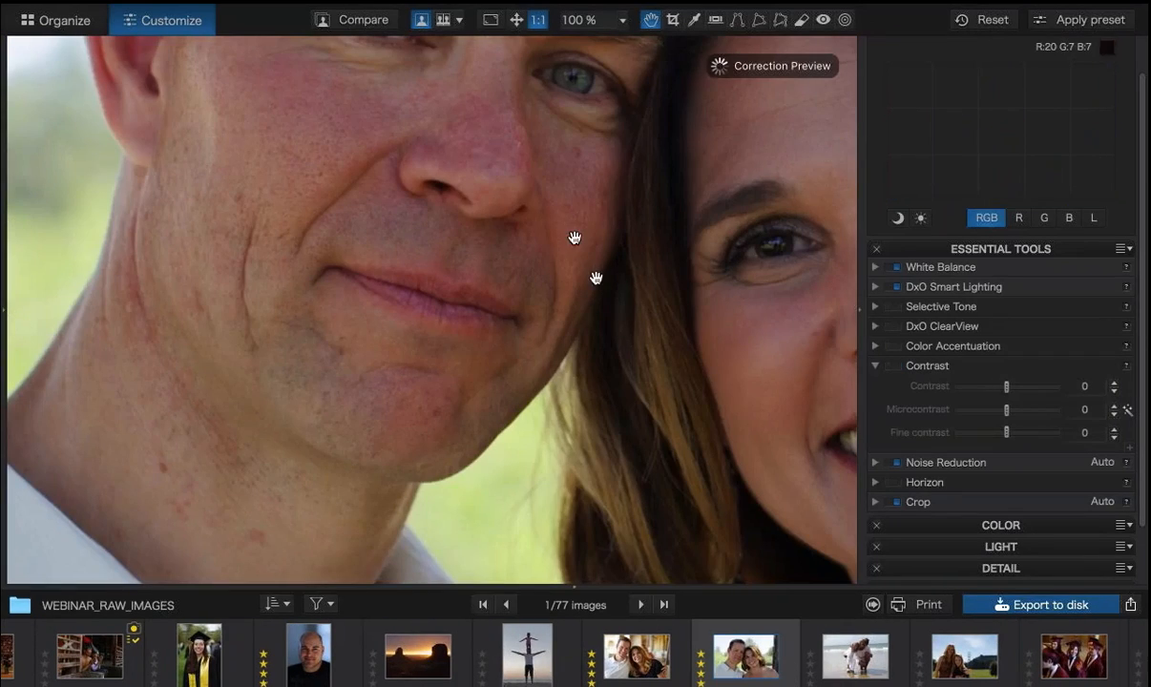
pyautogui.moveTo(624, 306); pyautogui.dragTo(704, 326)
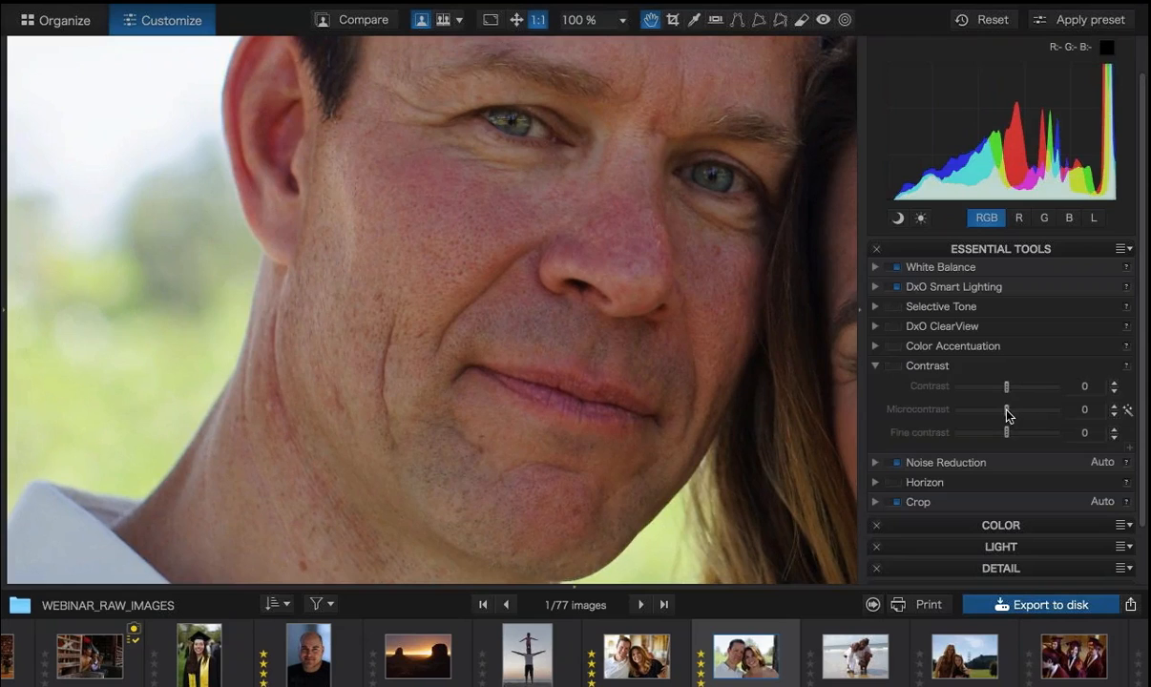
# Try a Microcontrast of 62 and the automatic value on the couple portrait, and set Microcontrast to -49.
pyautogui.moveTo(1008, 412); pyautogui.dragTo(1036, 412)
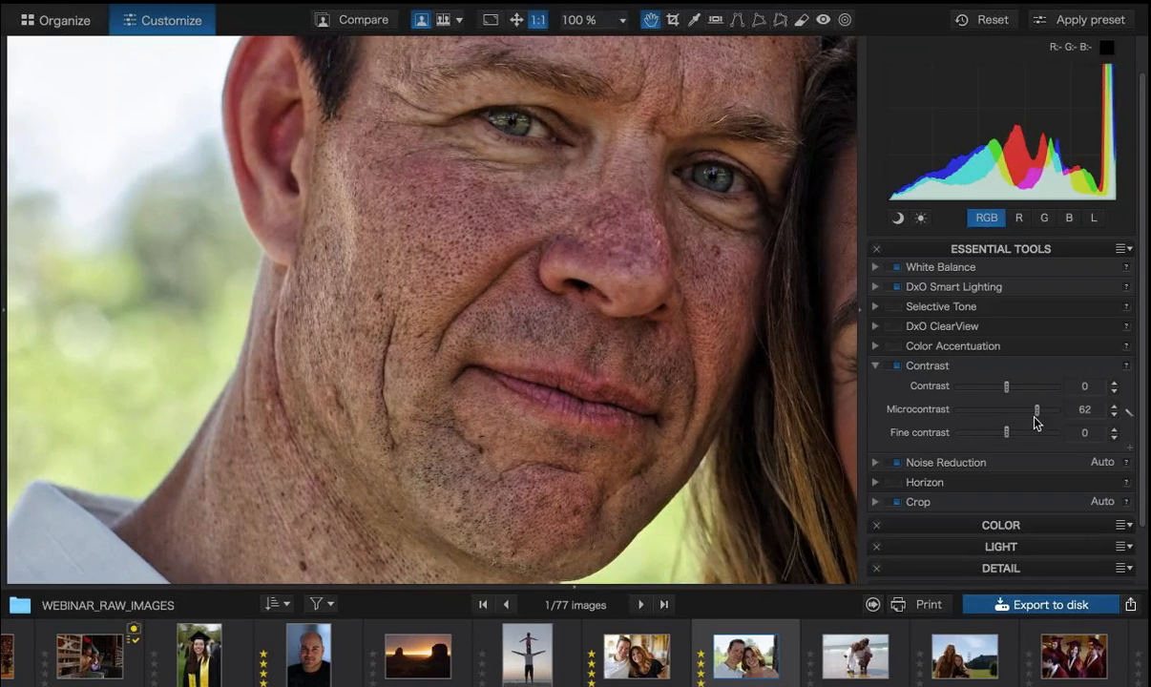
pyautogui.click(1128, 417)
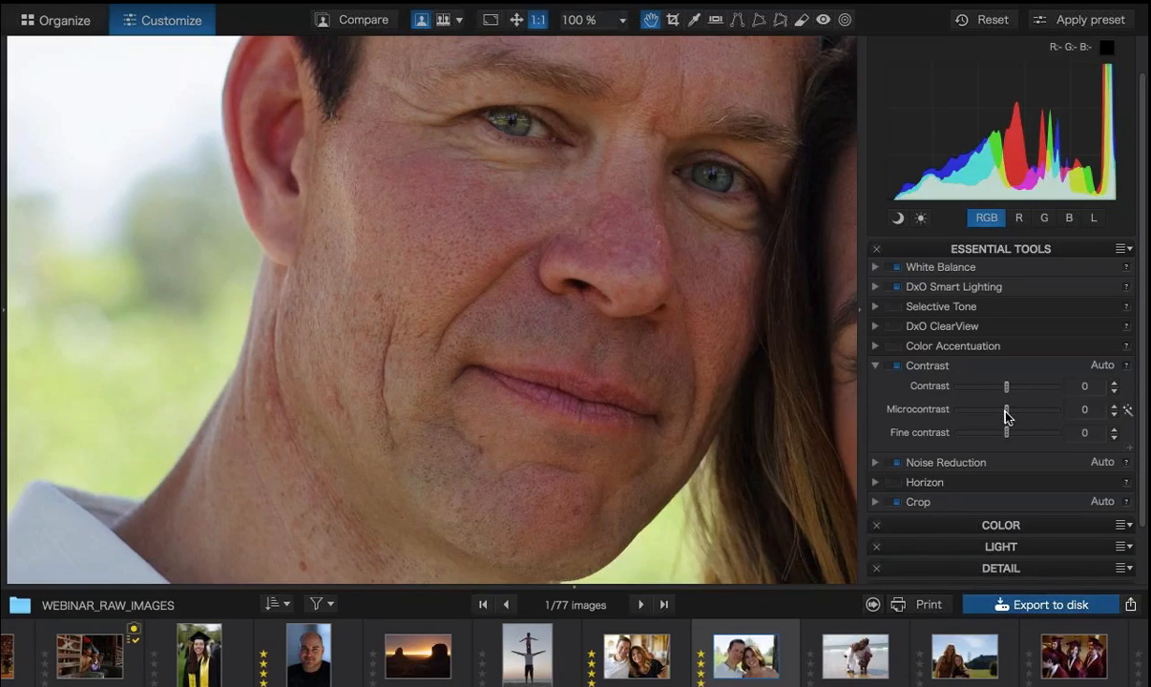
pyautogui.moveTo(1008, 416); pyautogui.dragTo(985, 417)
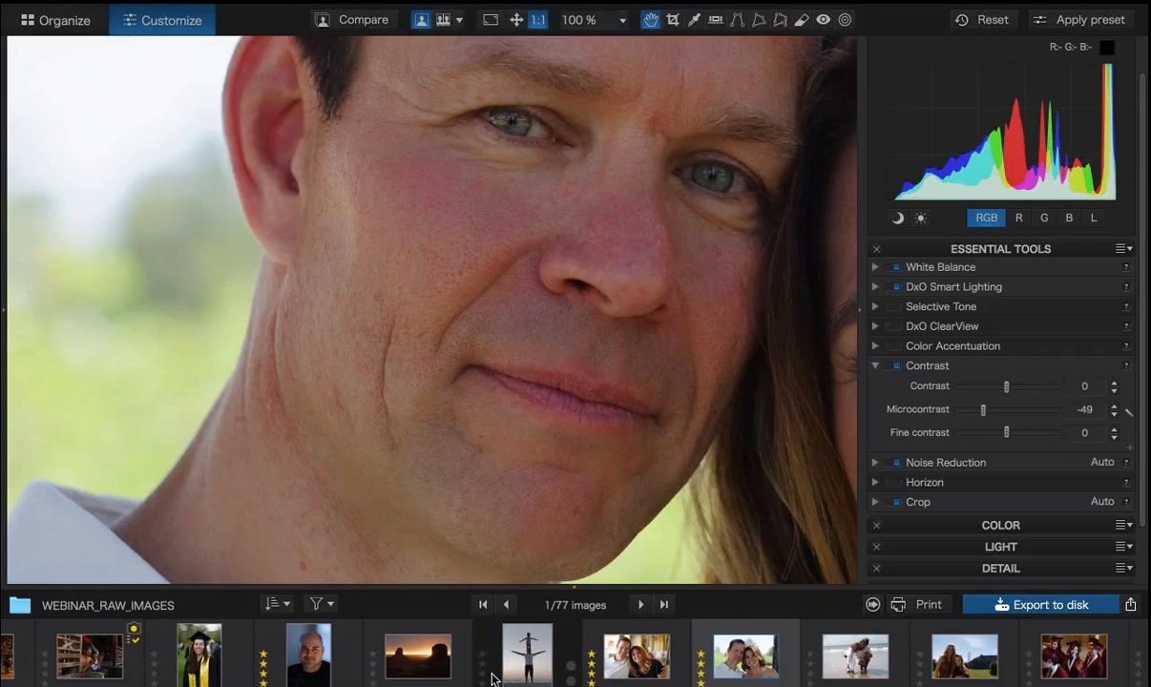
# Open the night surfing photo and bring the surfer above the wave into view at 100 %.
pyautogui.scroll(5, 493, 659)
pyautogui.scroll(3, 493, 659)
pyautogui.scroll(10, 493, 674)
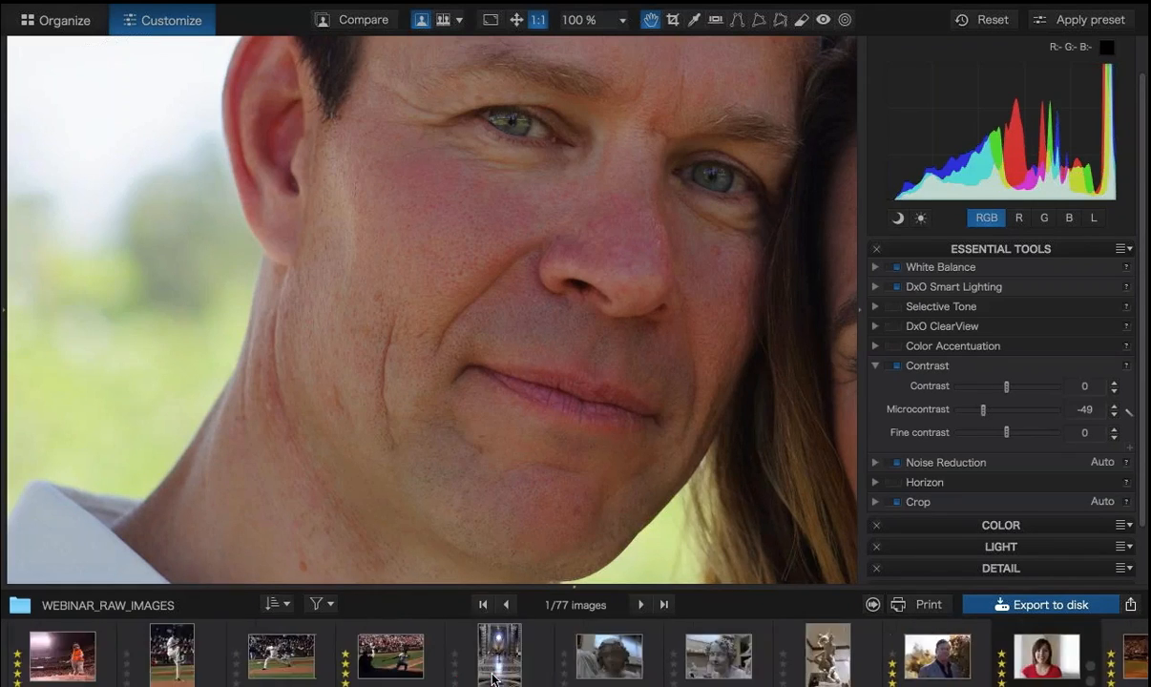
pyautogui.scroll(10, 493, 659)
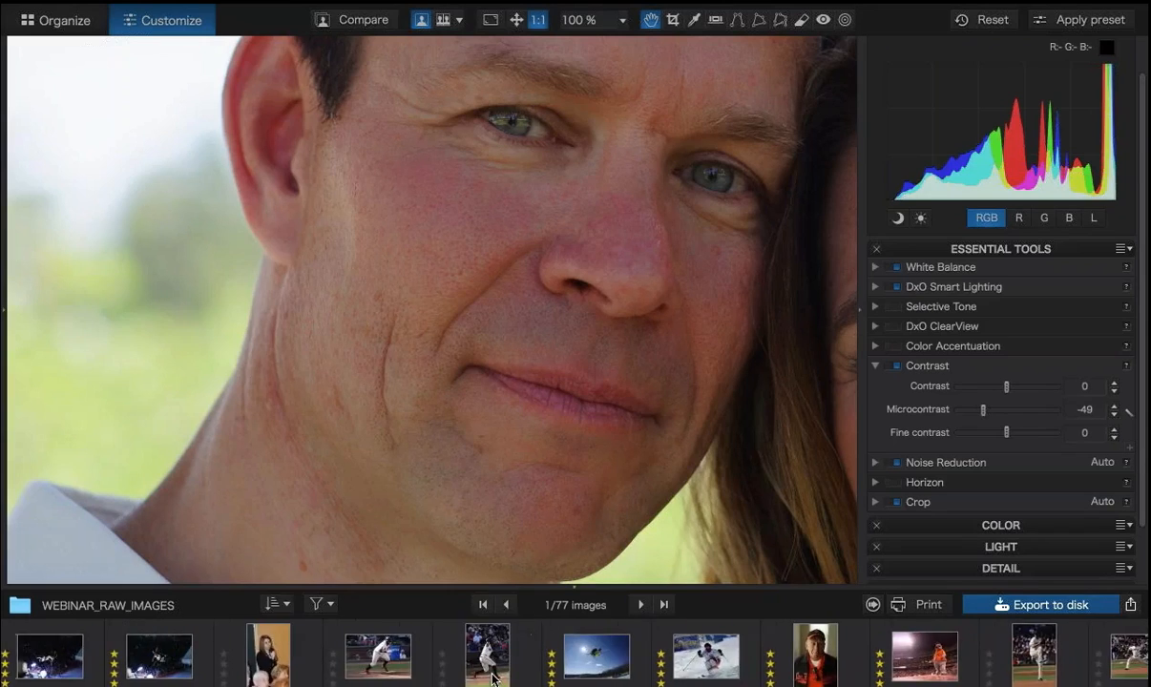
pyautogui.scroll(10, 493, 659)
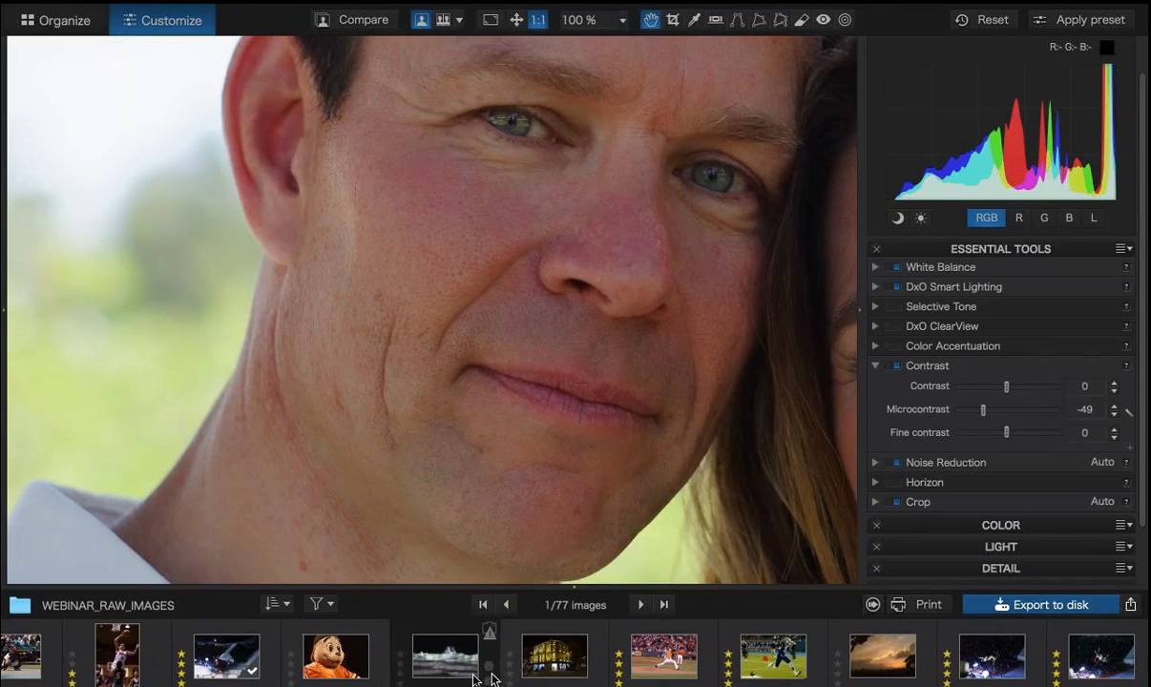
pyautogui.click(438, 674)
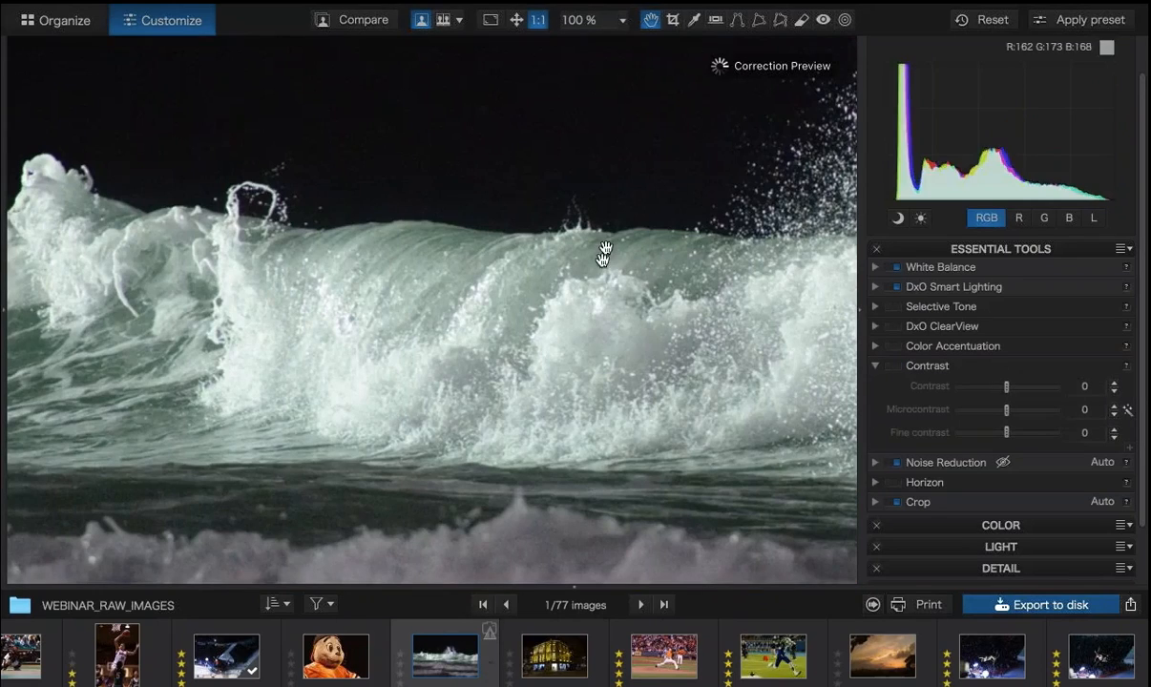
pyautogui.moveTo(604, 255); pyautogui.dragTo(515, 501)
pyautogui.moveTo(680, 342); pyautogui.dragTo(530, 375)
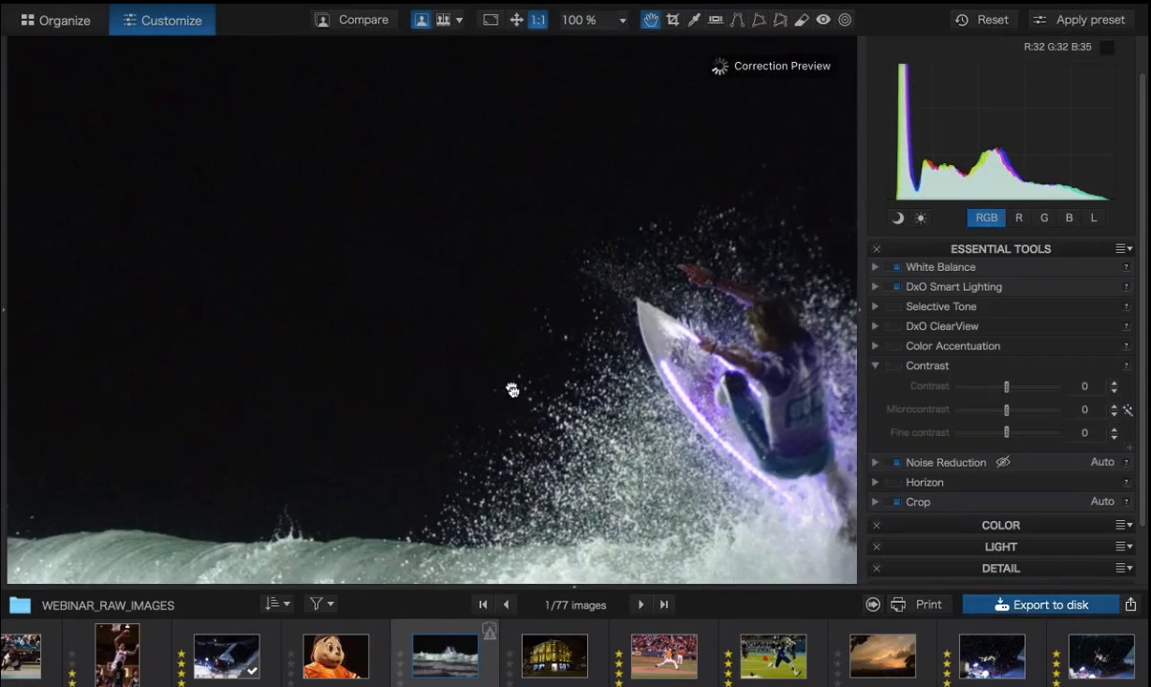
# Try a Microcontrast of 41 on the night surfing photo, and apply the automatic Microcontrast value.
pyautogui.moveTo(1011, 417); pyautogui.dragTo(1027, 416)
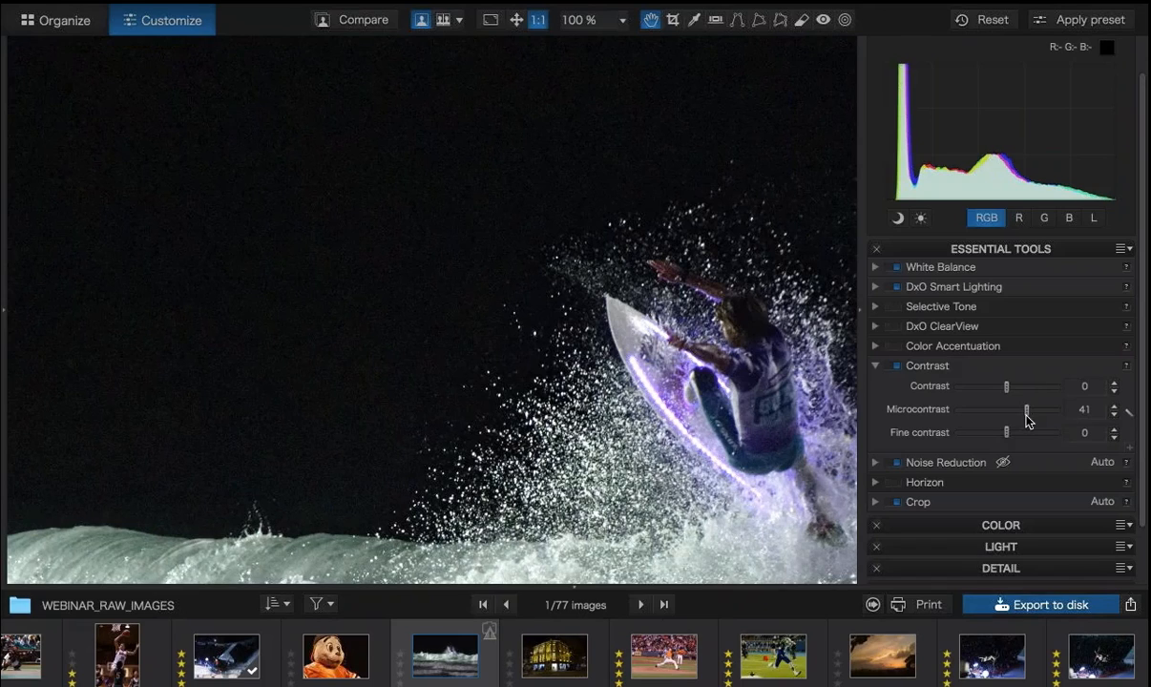
pyautogui.click(1128, 414)
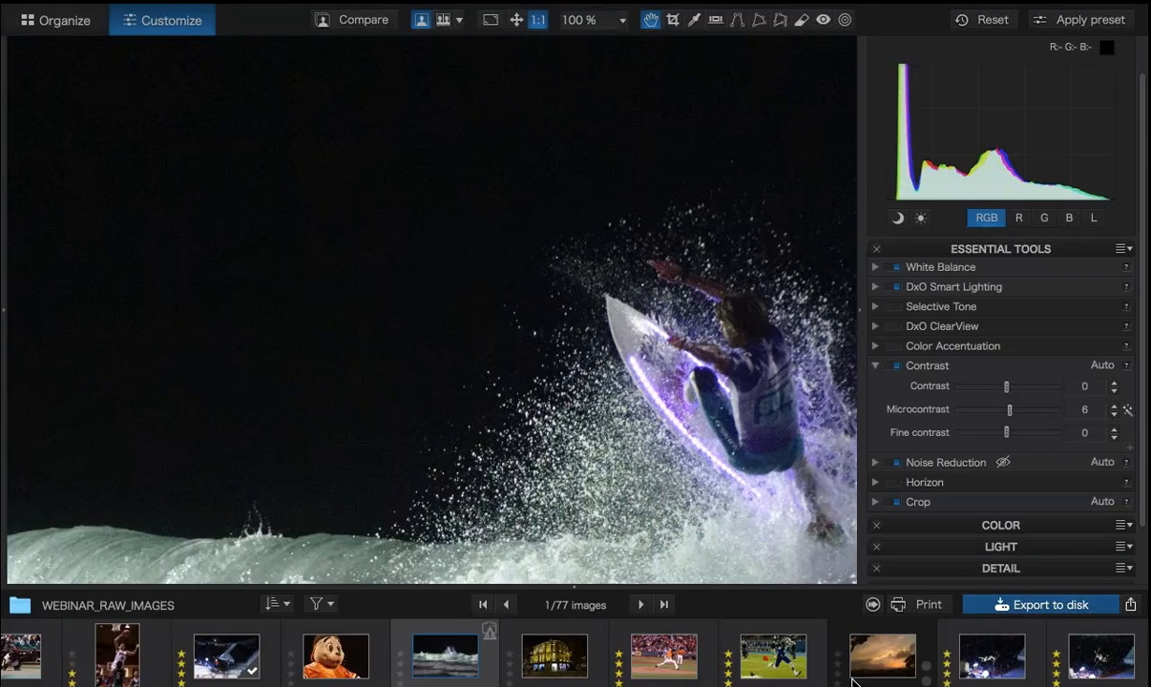
pyautogui.hscroll(5, 853, 680)
pyautogui.hscroll(3, 854, 680)
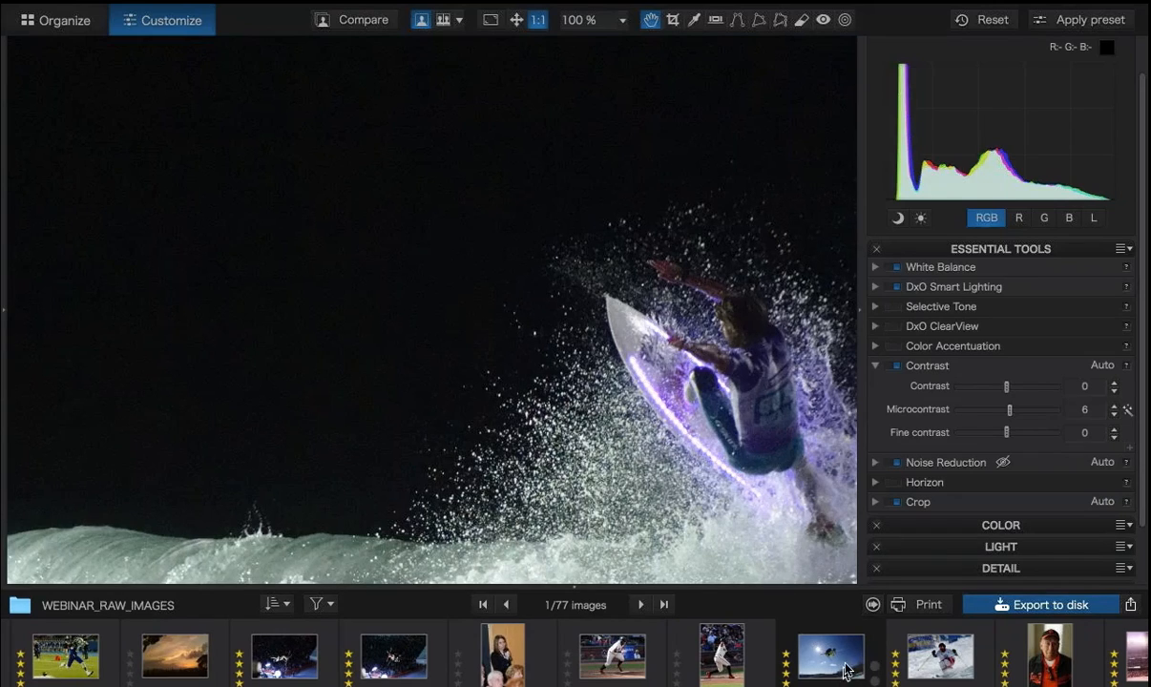
pyautogui.click(598, 461)
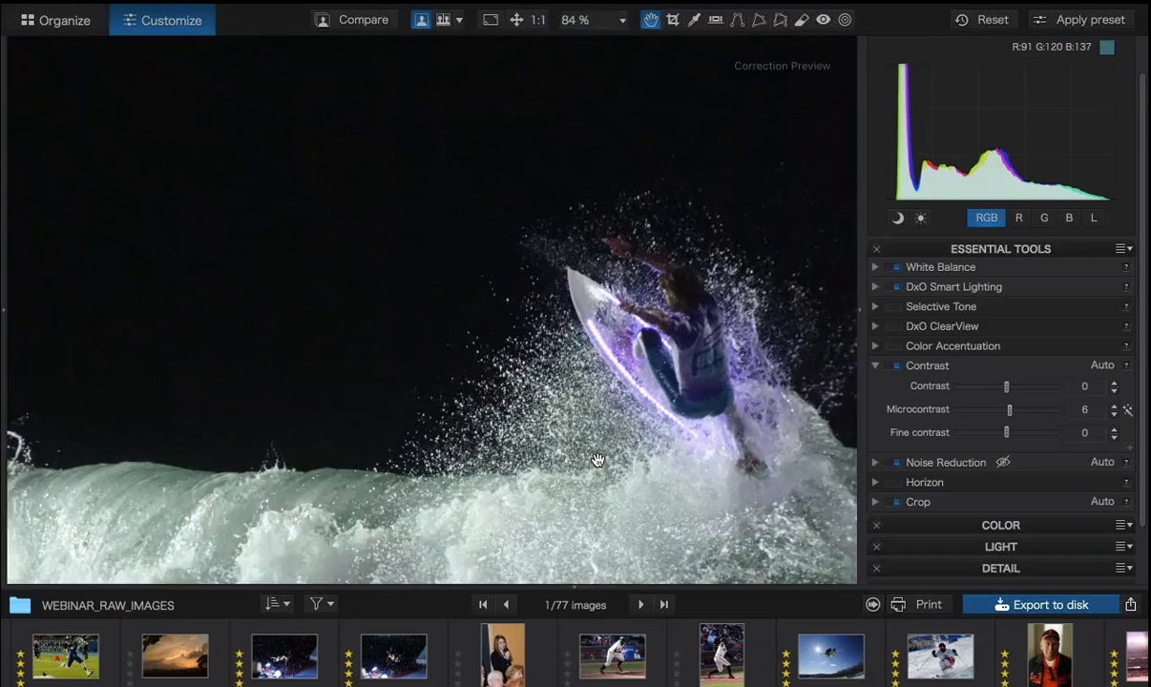
# Open the portrait of the woman holding a microphone and bring her whole face into view at 100 %.
pyautogui.scroll(-5, 781, 659)
pyautogui.scroll(5, 781, 659)
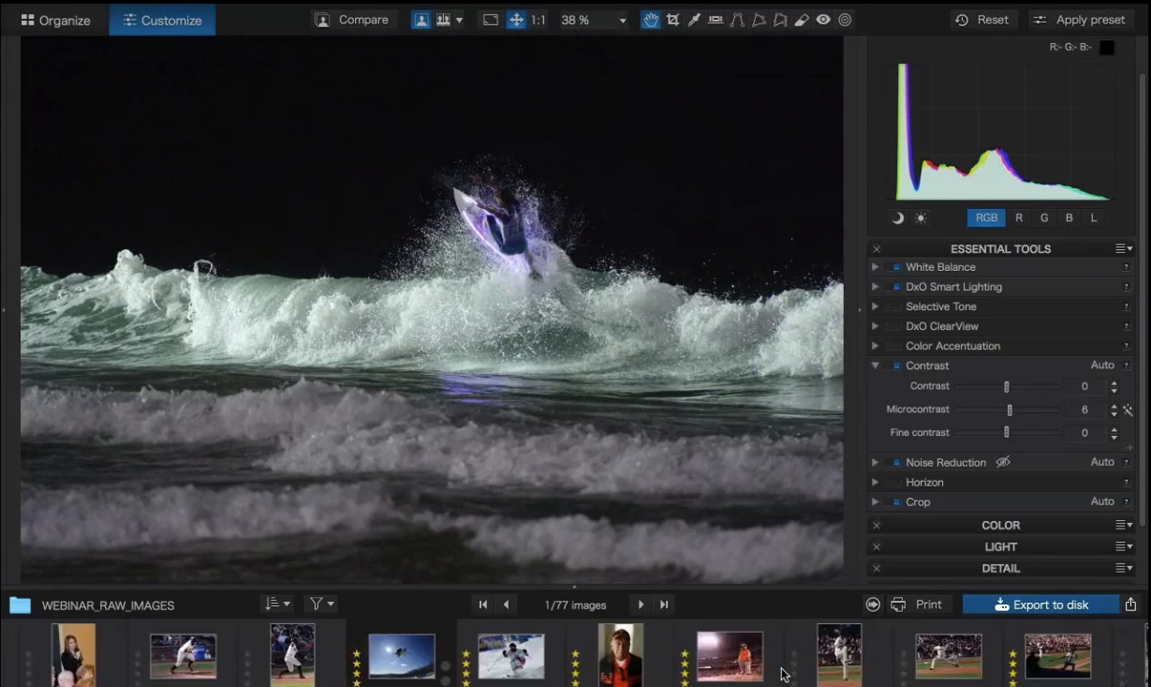
pyautogui.click(355, 653)
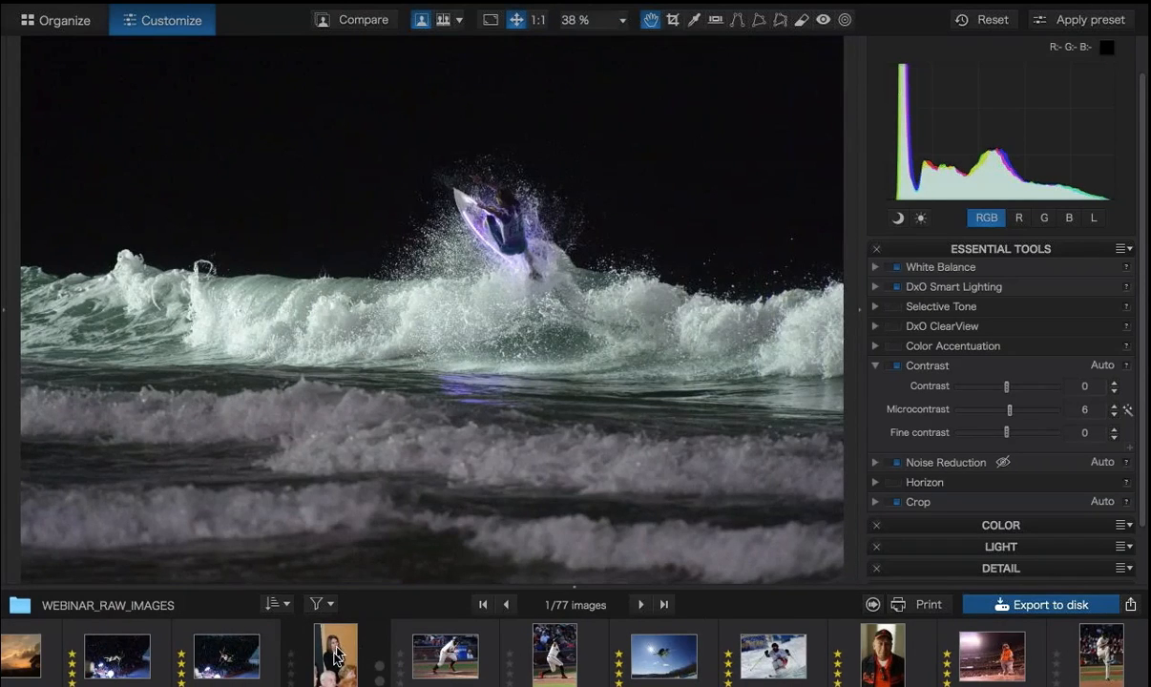
pyautogui.click(418, 232)
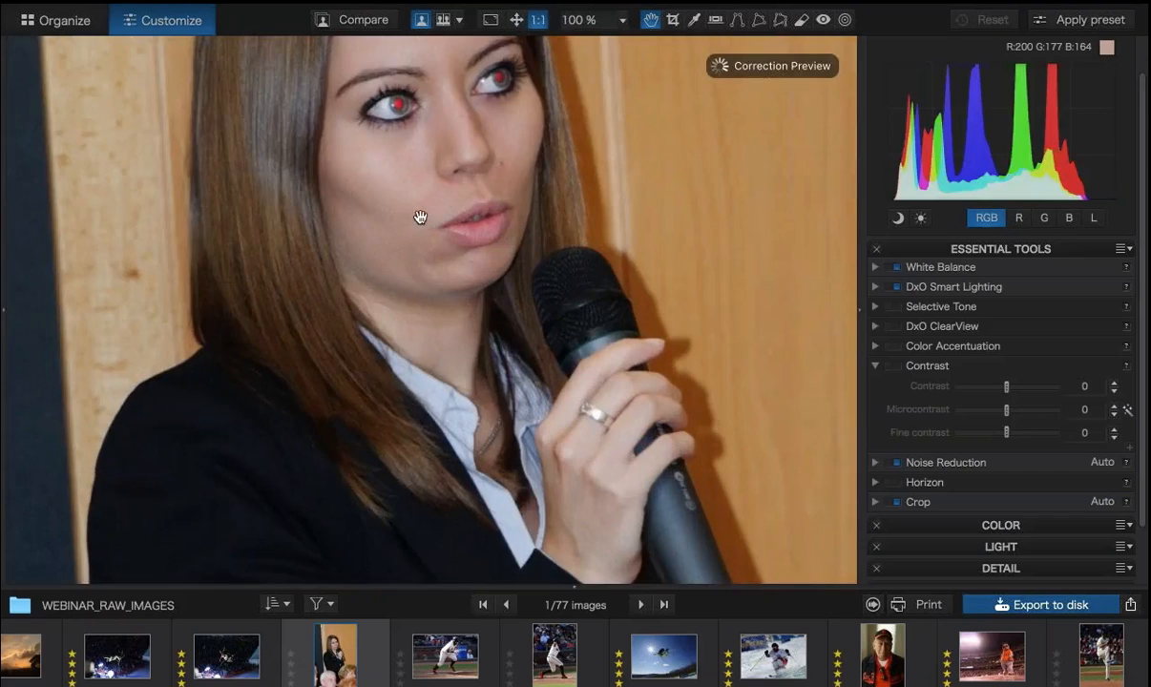
pyautogui.moveTo(418, 232); pyautogui.dragTo(435, 391)
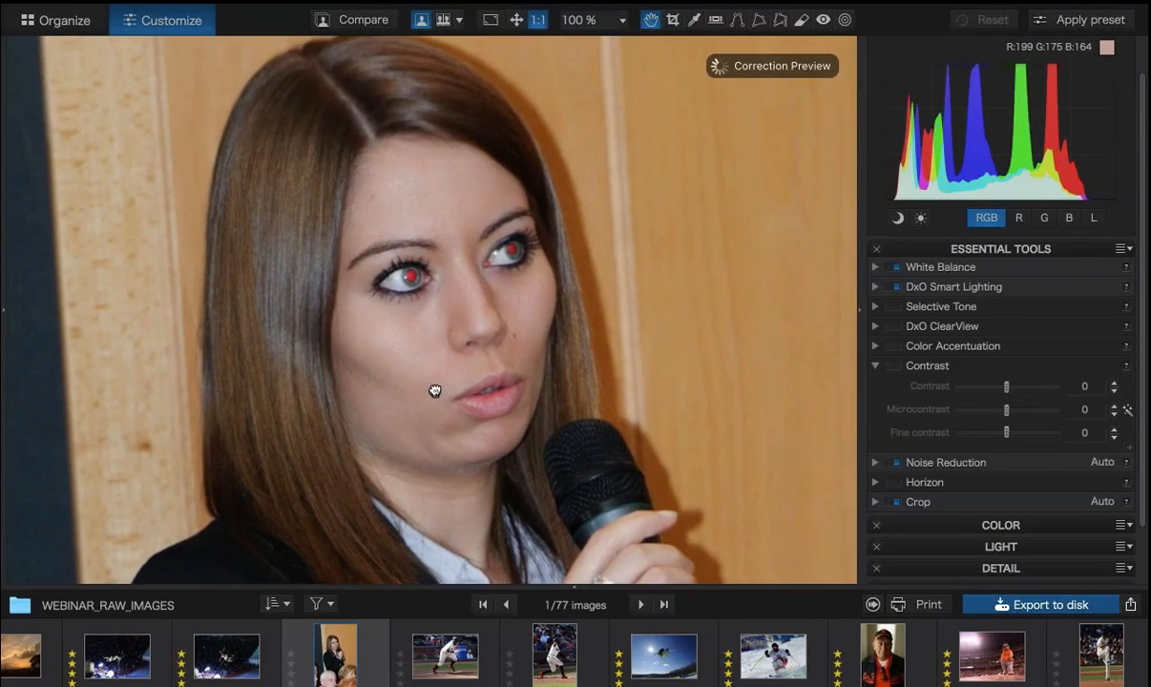
# Show the Detail corrections and apply the automatic Red Eye correction to the woman's portrait.
pyautogui.click(876, 368)
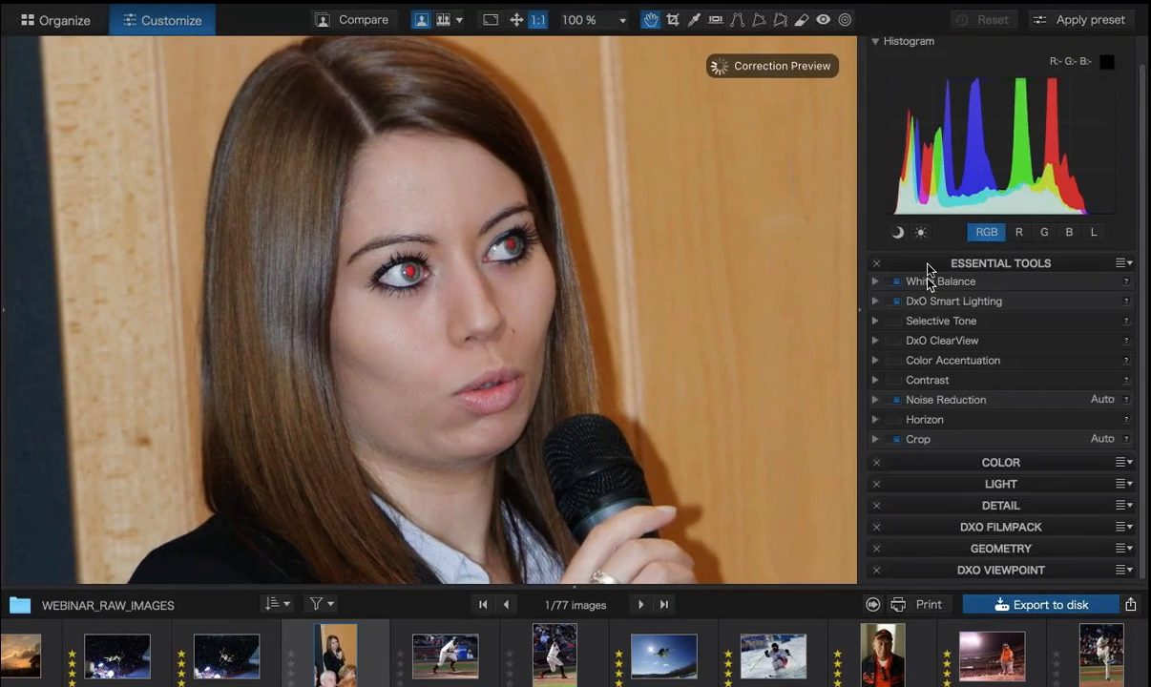
pyautogui.click(928, 263)
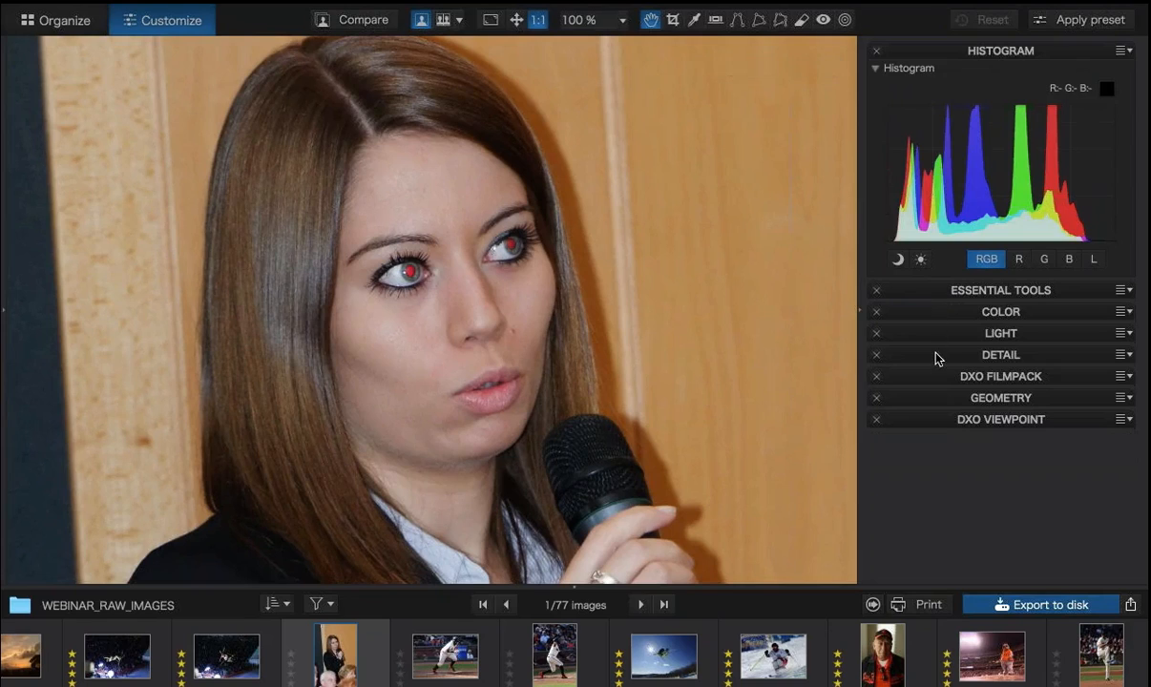
pyautogui.click(935, 355)
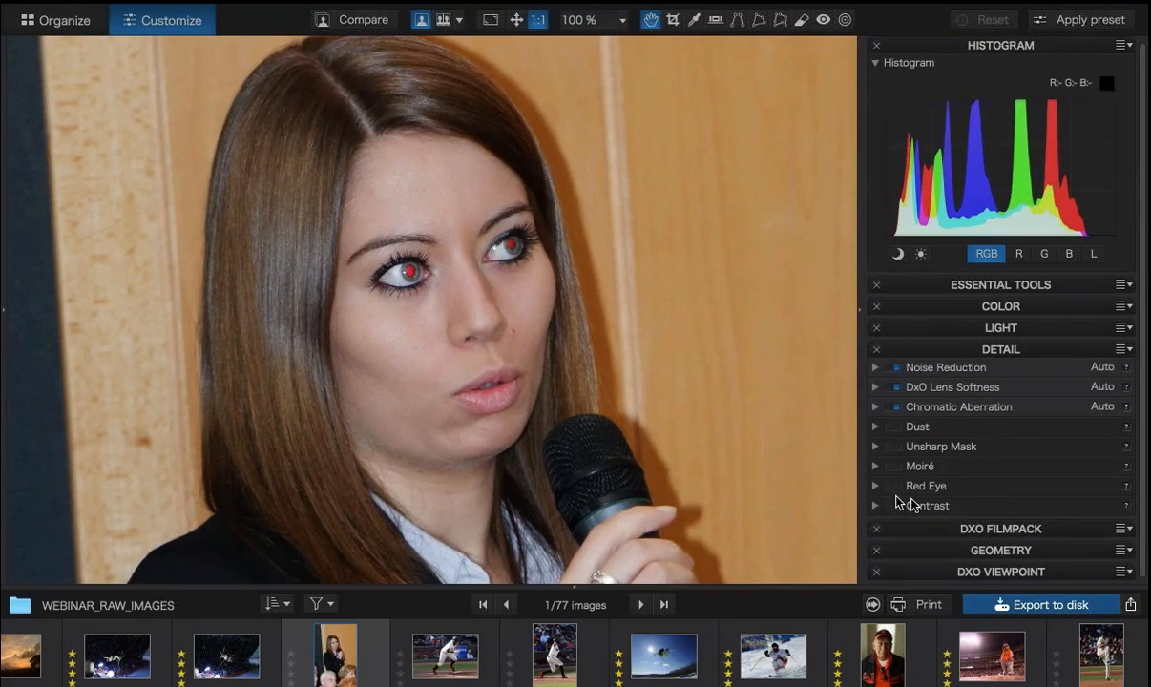
pyautogui.click(875, 487)
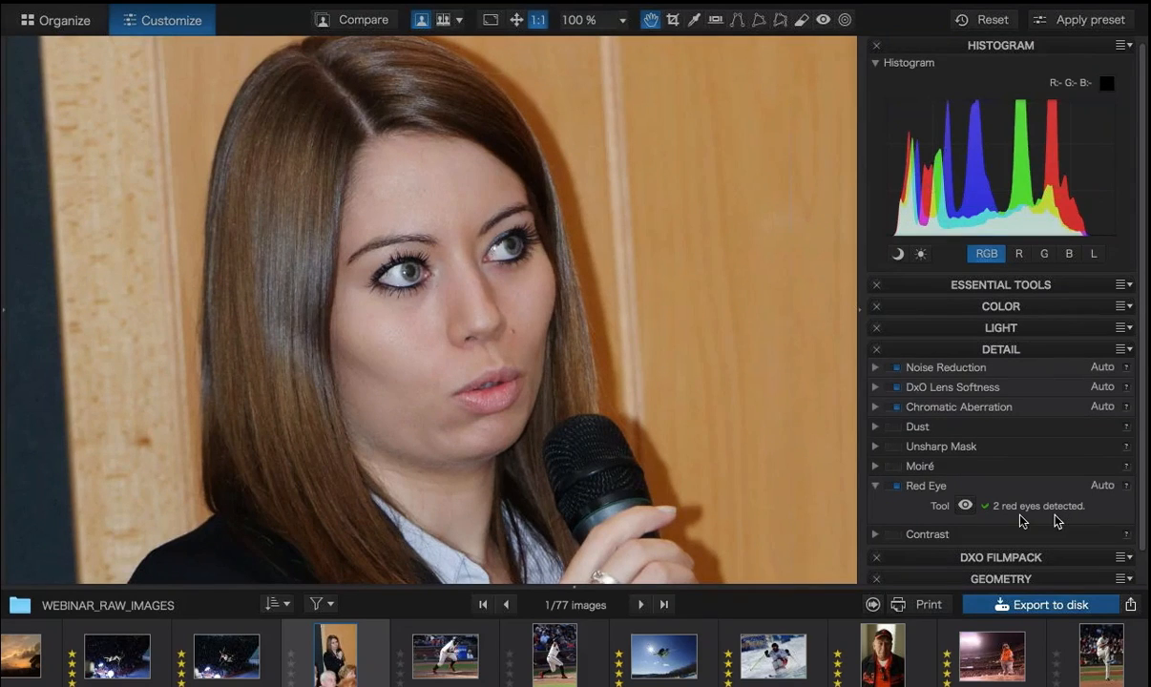
# Stretch and remove the detected red-eye area on the eye farther from the microphone, and redraw a correction area around that eye.
pyautogui.click(966, 506)
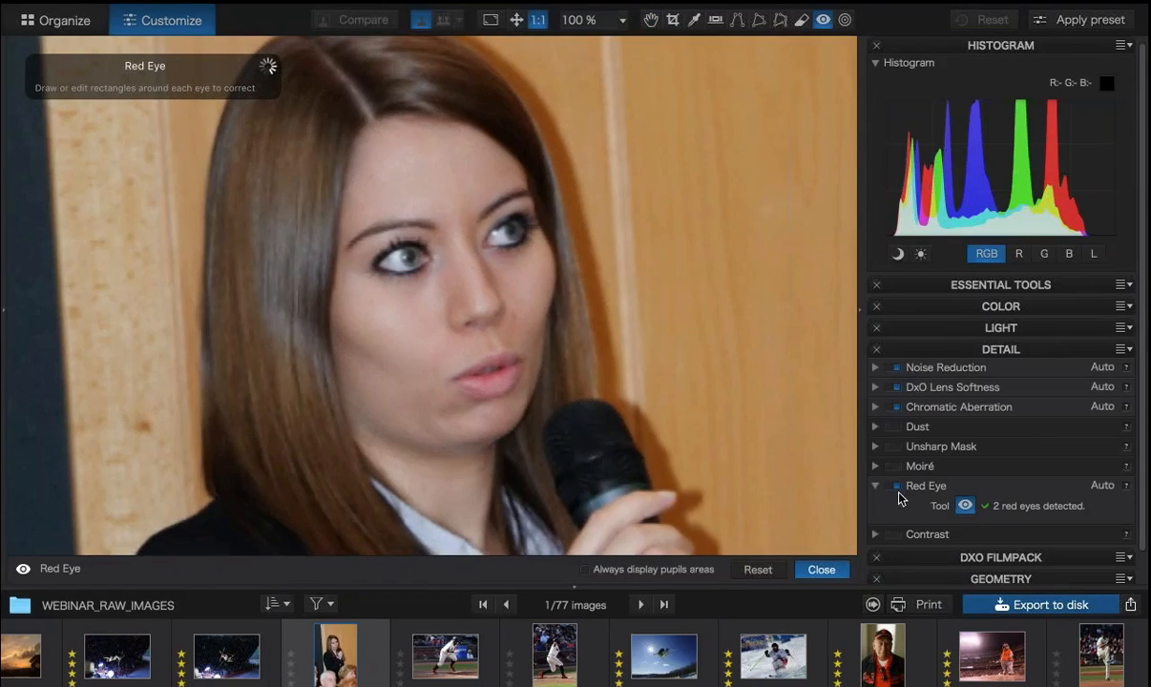
pyautogui.moveTo(410, 245)
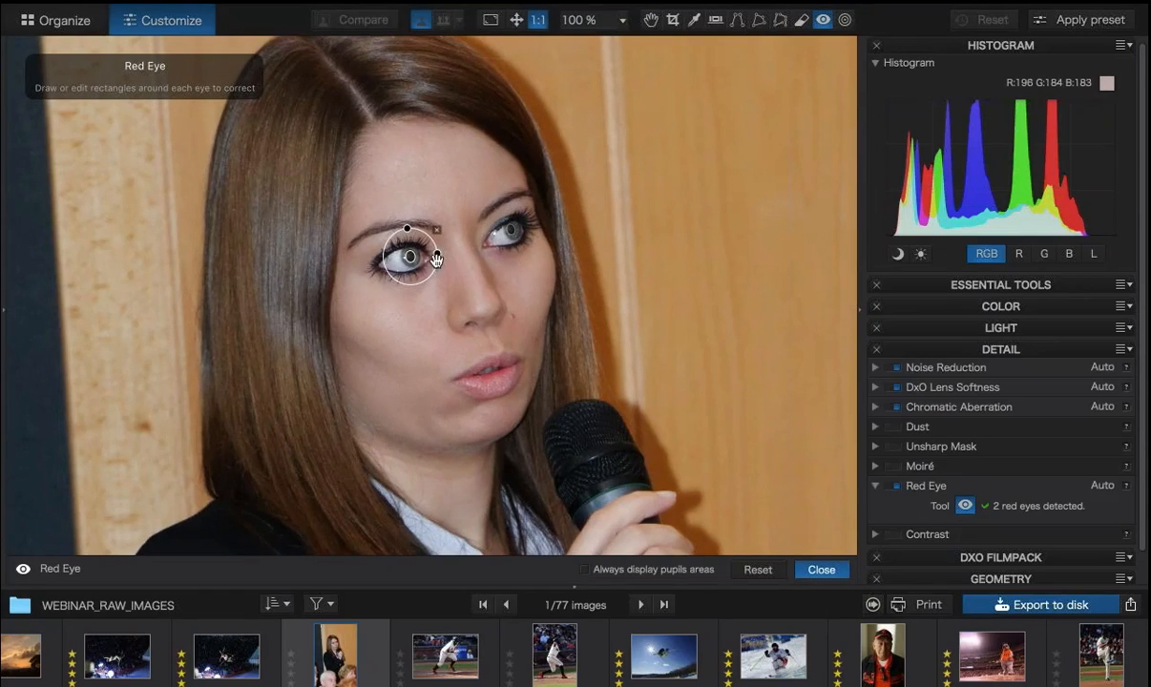
pyautogui.moveTo(437, 258); pyautogui.dragTo(417, 312)
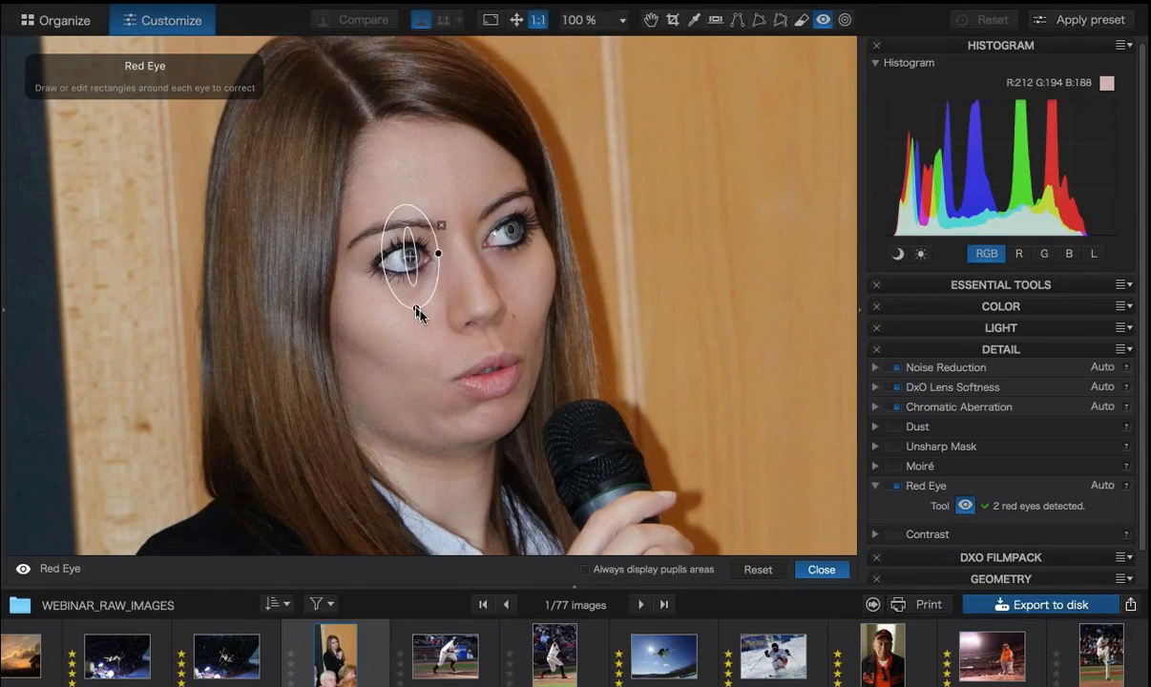
pyautogui.moveTo(438, 253); pyautogui.dragTo(479, 244)
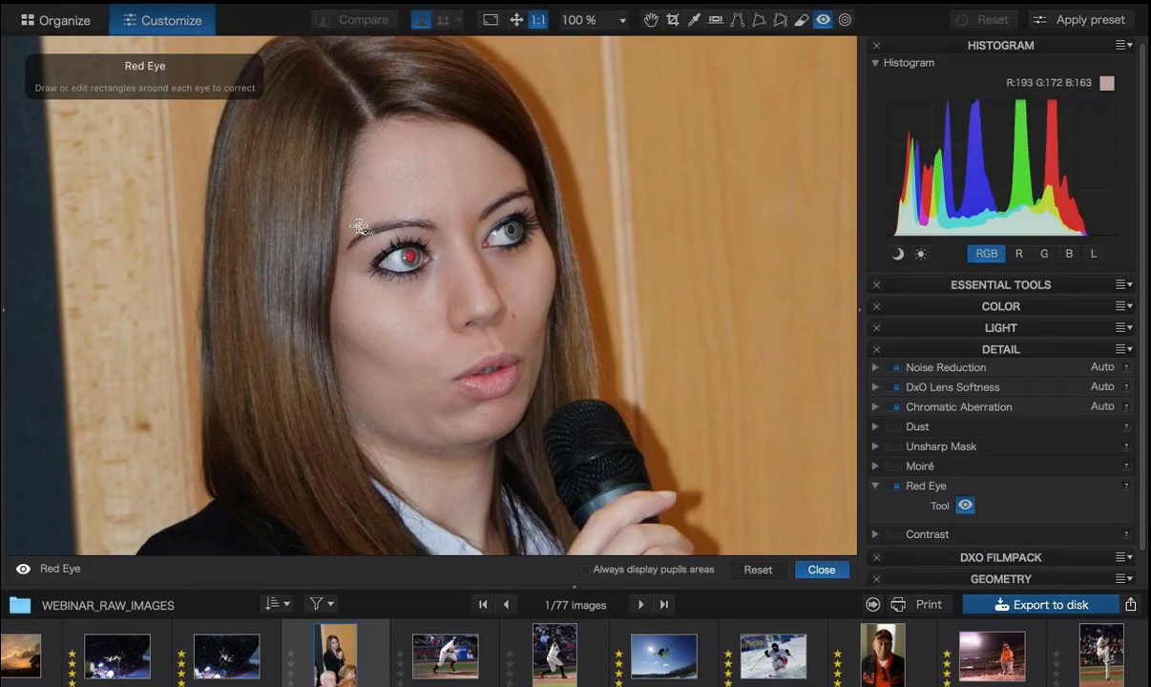
pyautogui.moveTo(357, 226); pyautogui.dragTo(446, 287)
pyautogui.click(822, 570)
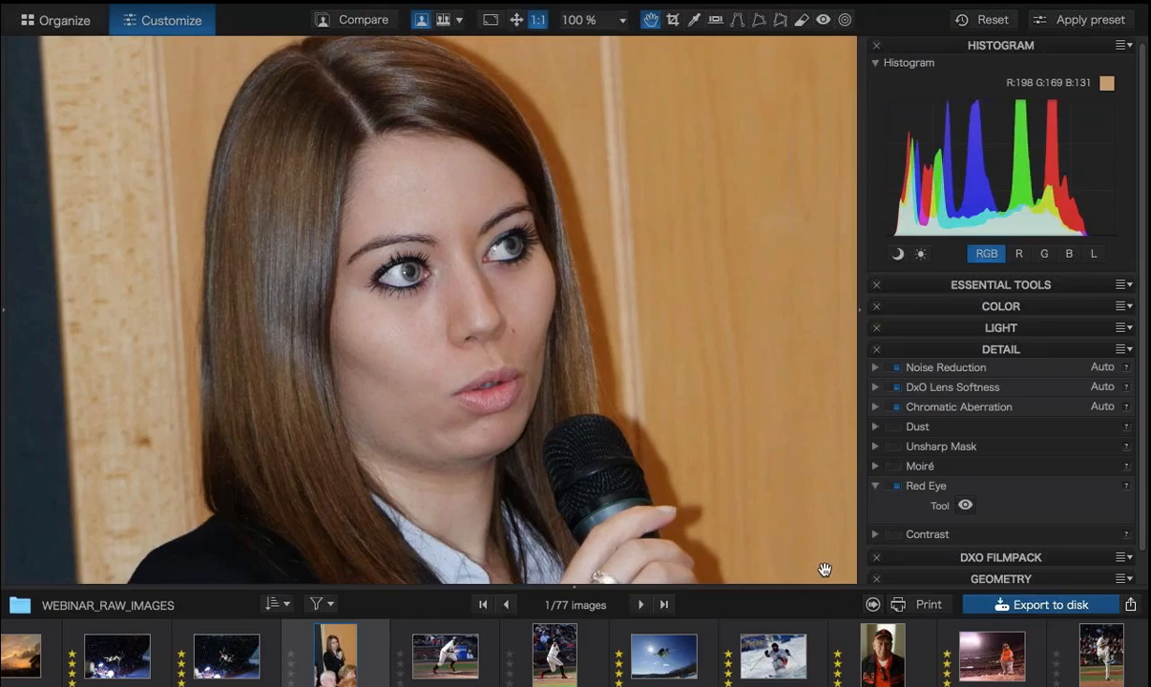
pyautogui.click(876, 487)
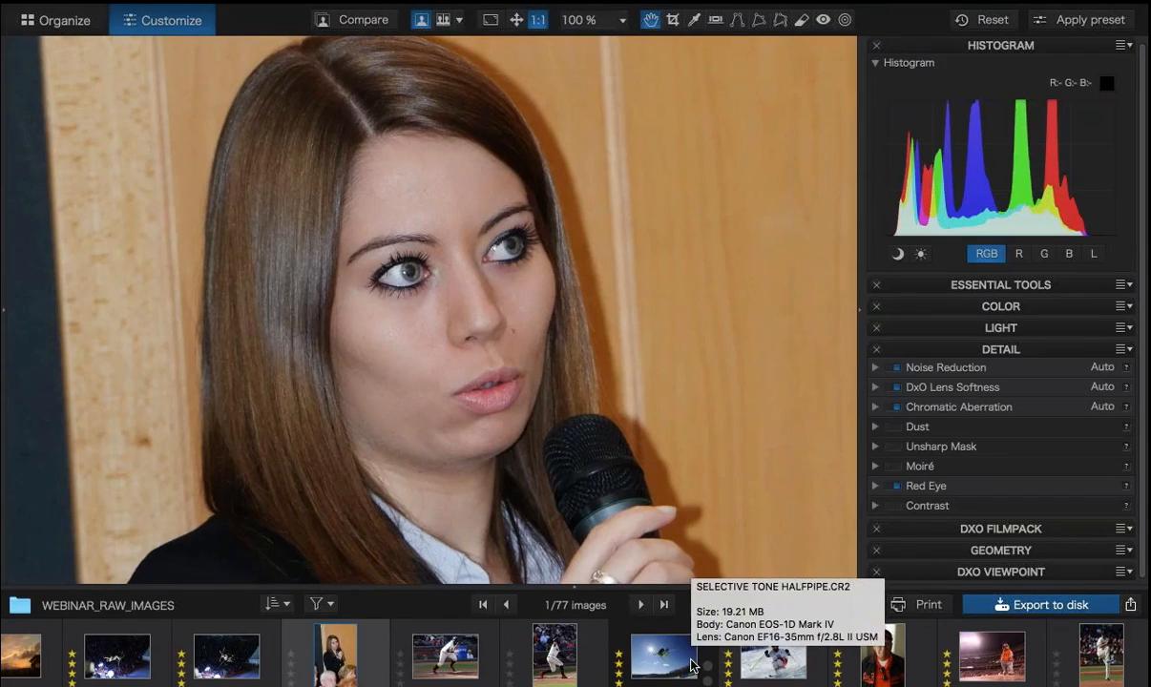
# Find and open the photo of the marble statue group, fitted to the window.
pyautogui.scroll(-3, 691, 665)
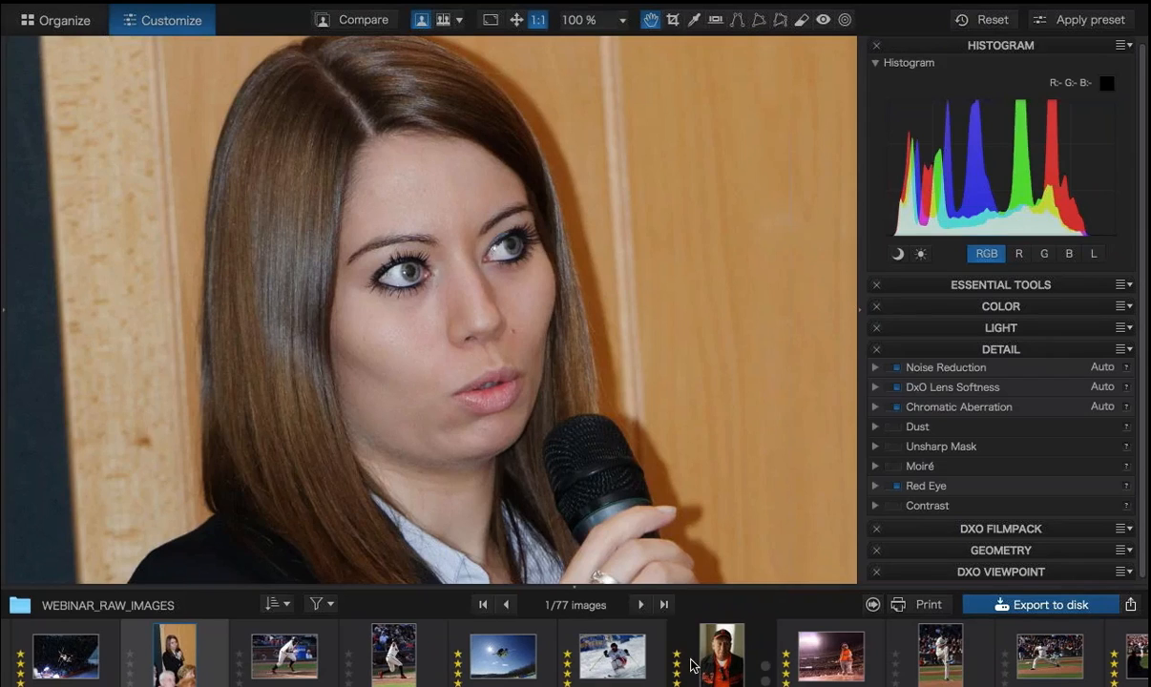
pyautogui.scroll(5, 668, 658)
pyautogui.scroll(-9, 646, 659)
pyautogui.scroll(-5, 645, 658)
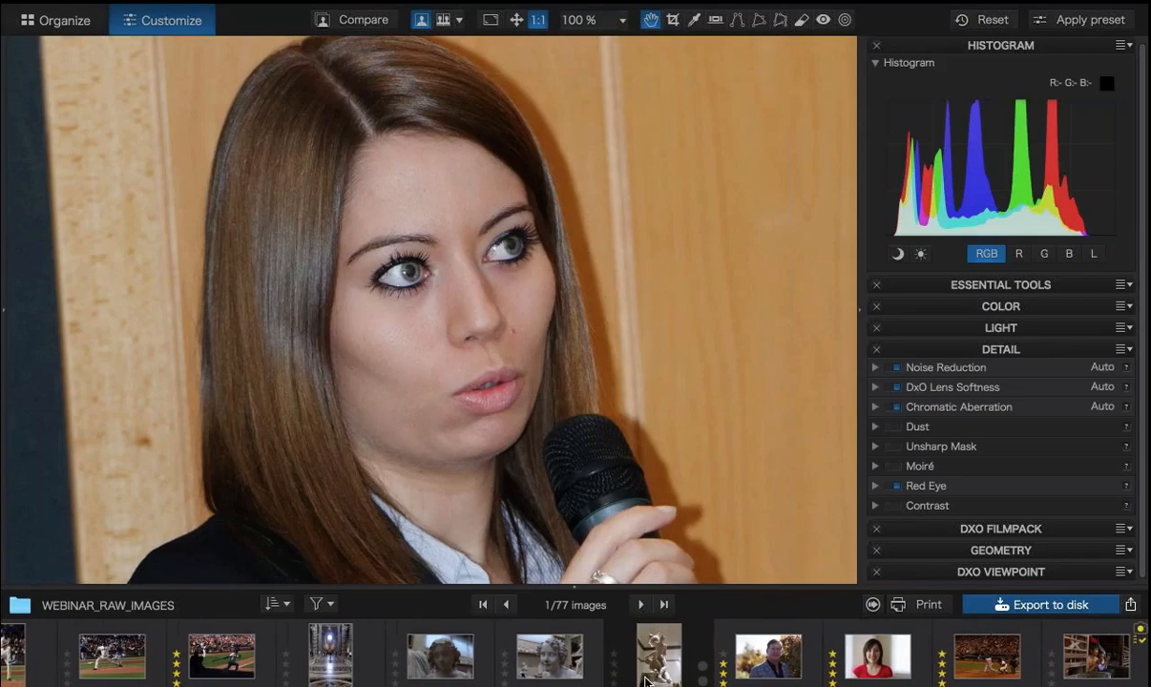
pyautogui.click(659, 665)
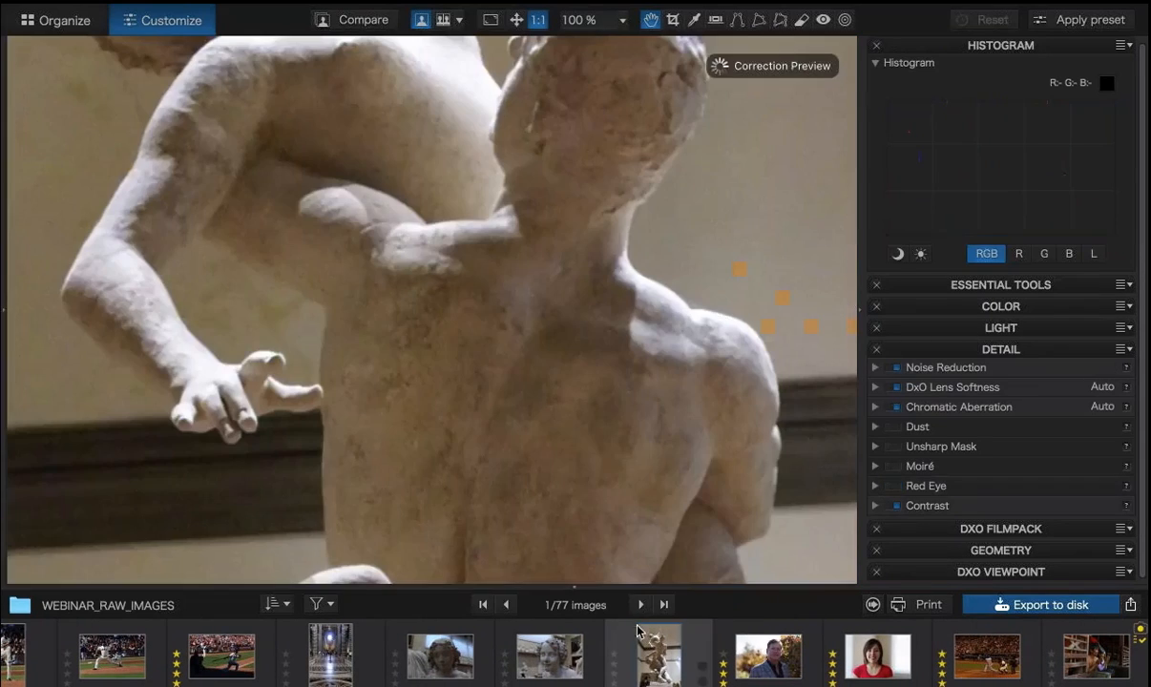
pyautogui.scroll(-3, 591, 458)
pyautogui.scroll(-2, 586, 441)
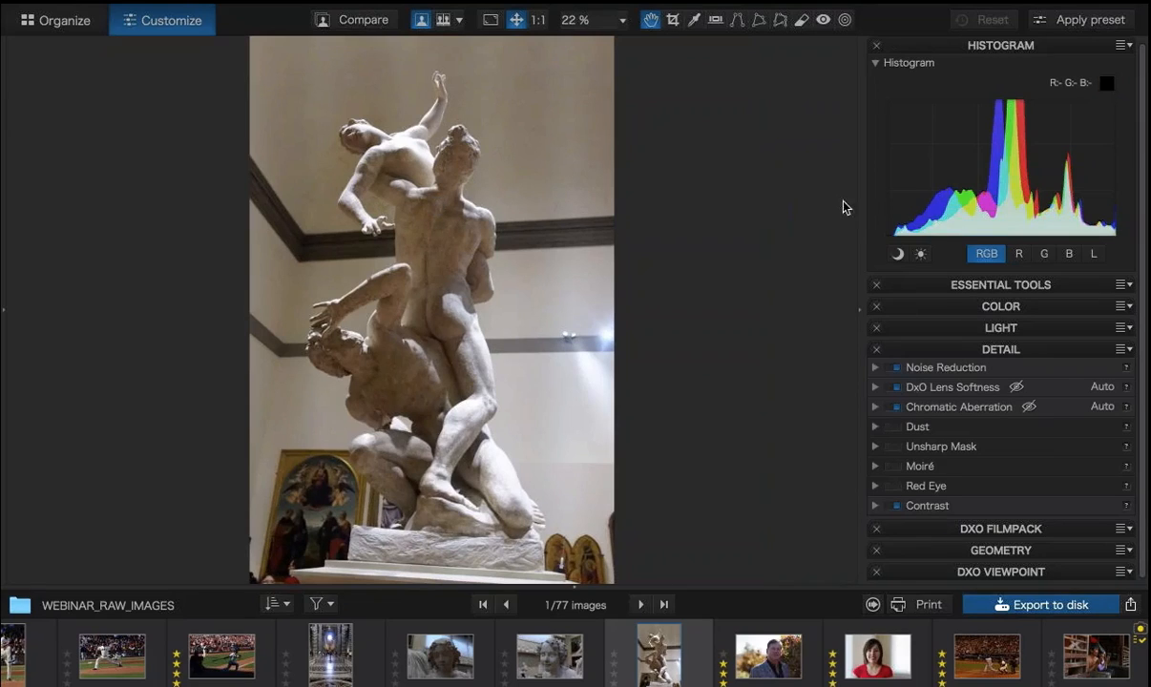
# Turn on the highlight clipping warning for the statue photo and show the Selective Tone settings among the Essential Tools.
pyautogui.click(922, 256)
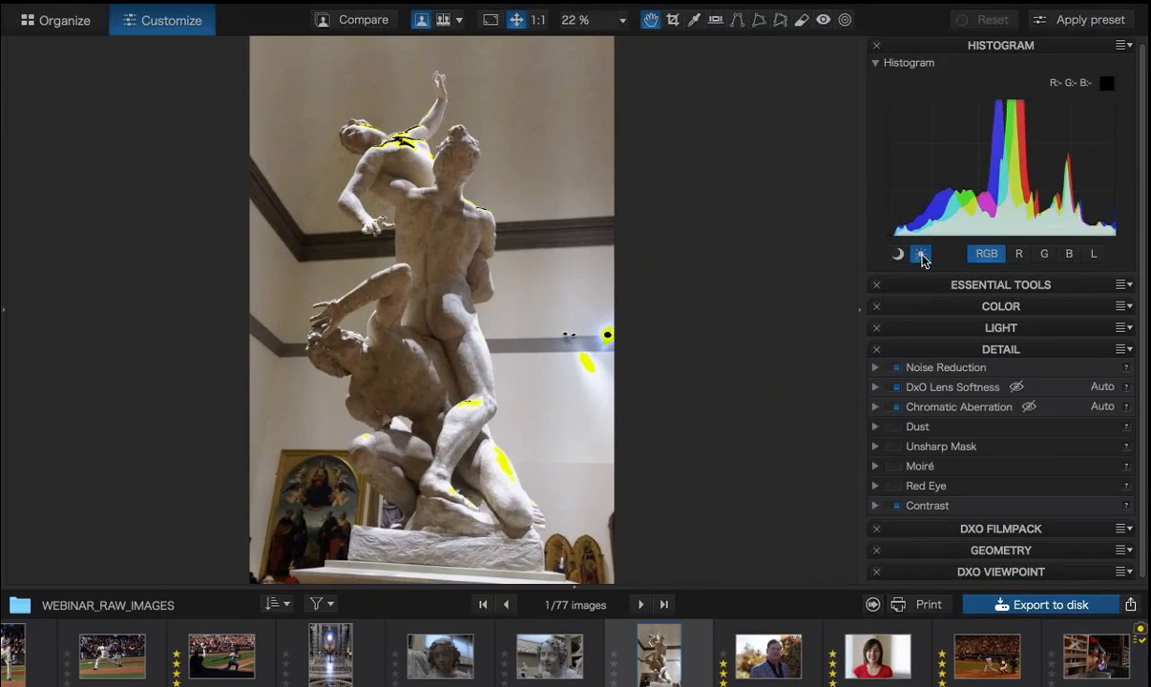
pyautogui.click(922, 256)
pyautogui.click(922, 256)
pyautogui.click(919, 349)
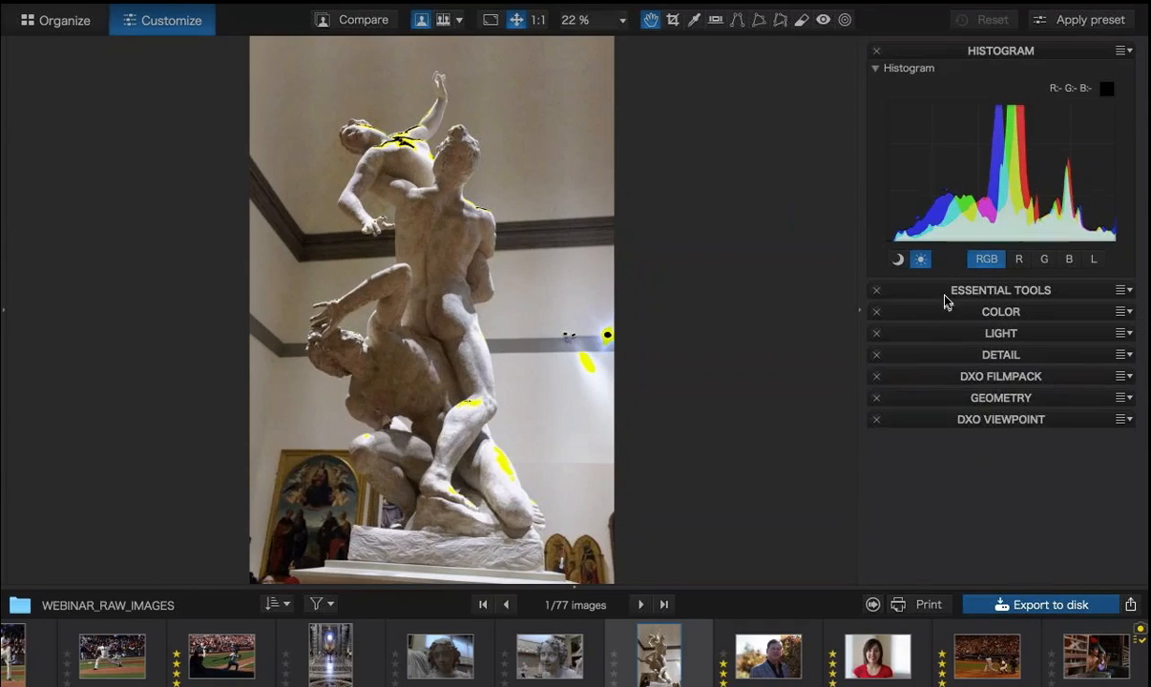
pyautogui.click(945, 293)
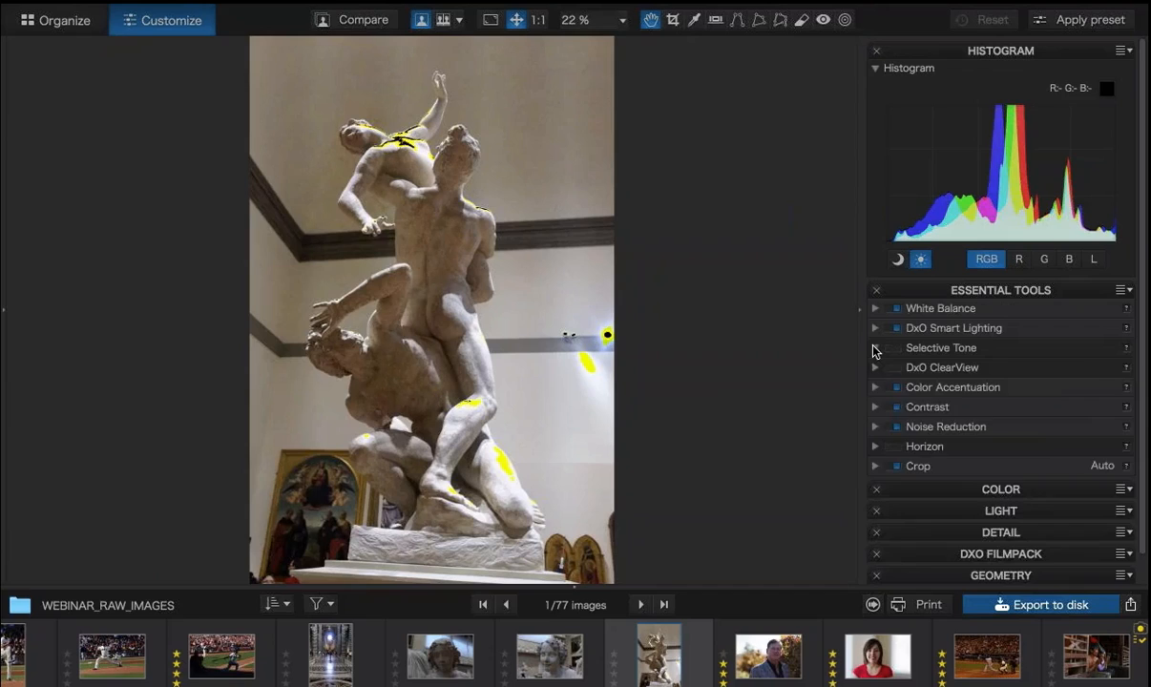
pyautogui.click(874, 348)
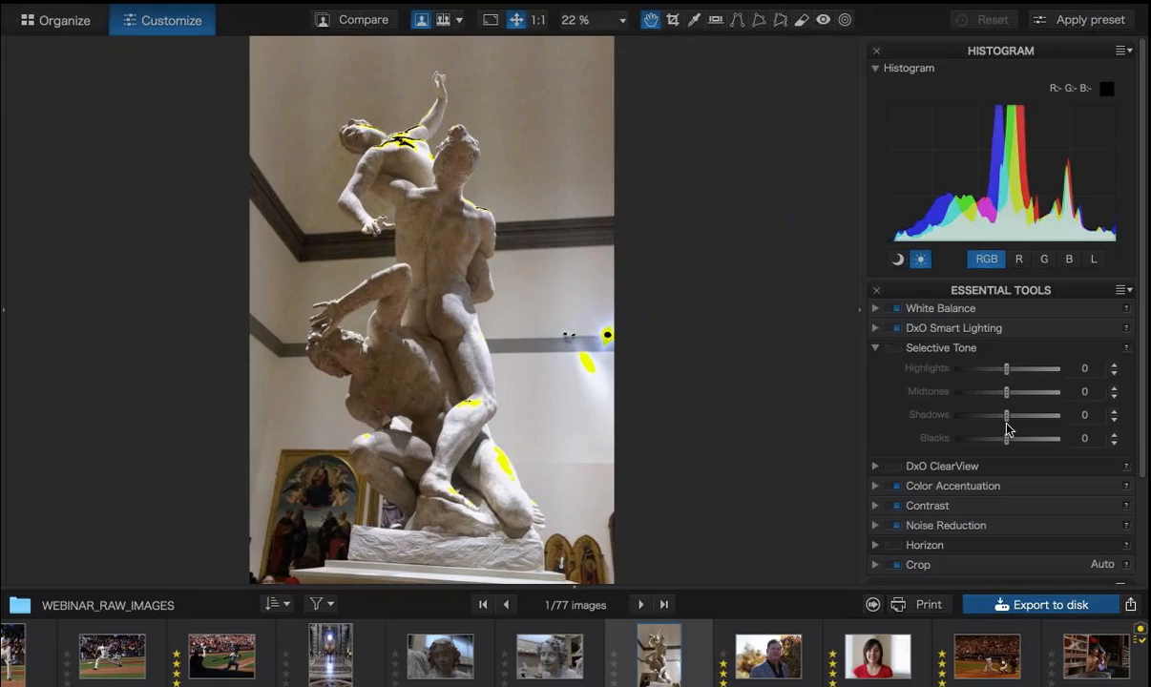
# Set Selective Tone Highlights to -61 and Midtones to 61 on the statue photo, and turn off the highlight clipping warning.
pyautogui.click(449, 229)
pyautogui.moveTo(449, 229); pyautogui.dragTo(597, 553)
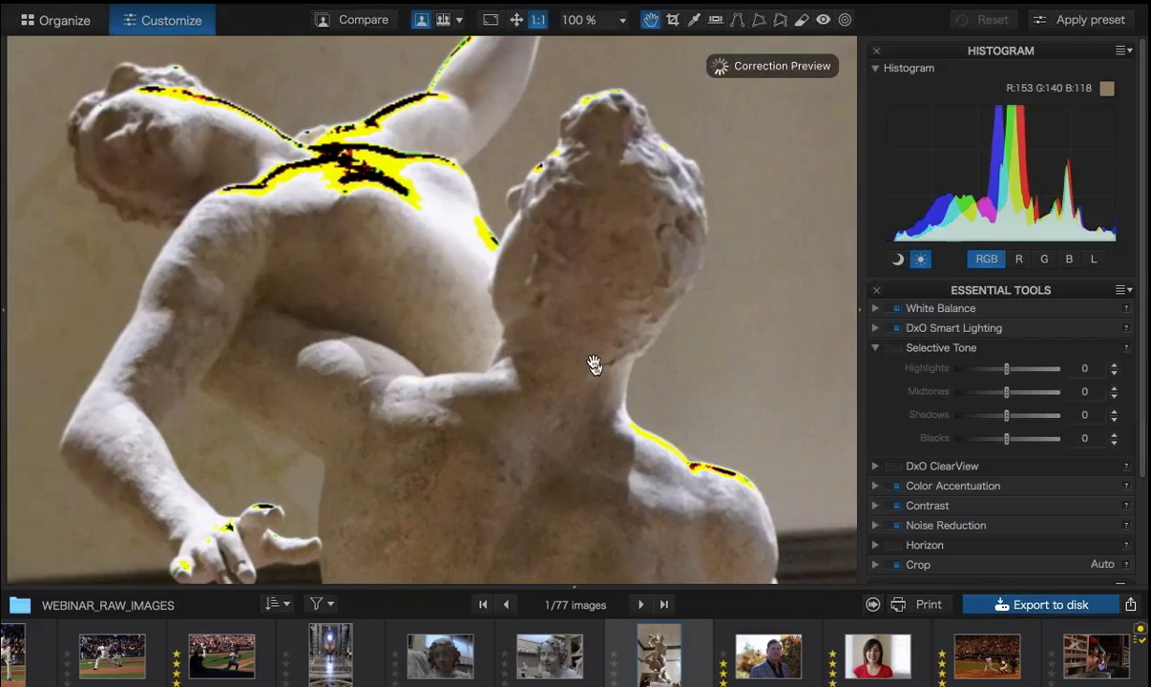
pyautogui.scroll(-5, 592, 363)
pyautogui.scroll(-3, 587, 366)
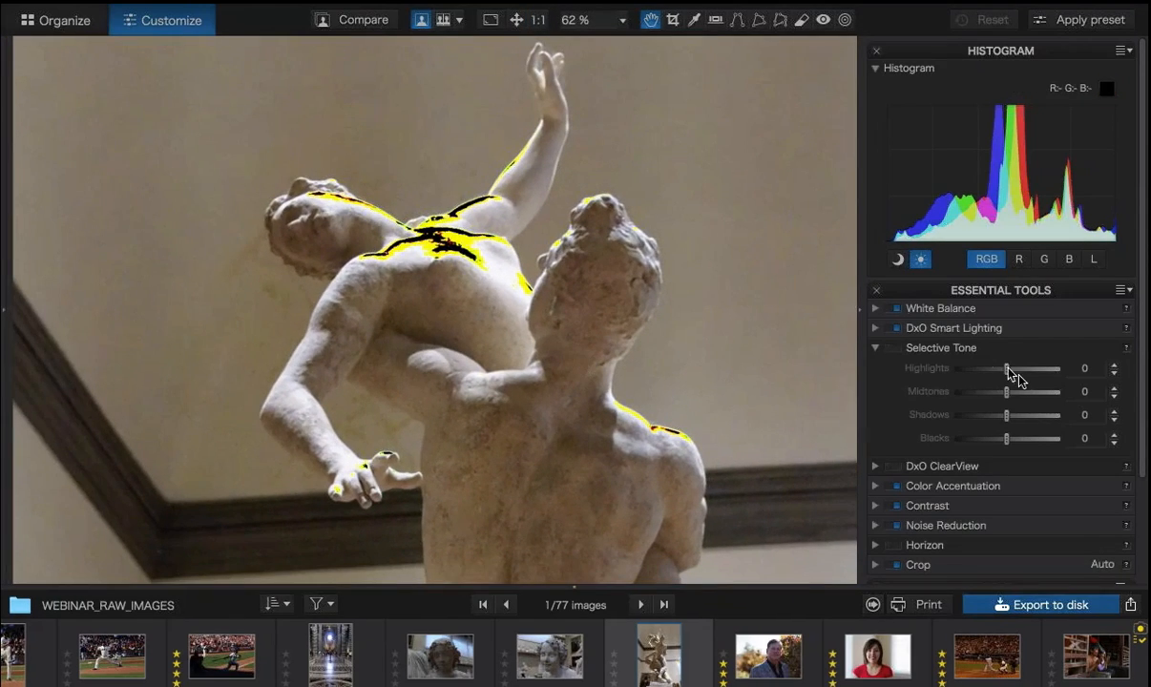
pyautogui.moveTo(1007, 378); pyautogui.dragTo(976, 382)
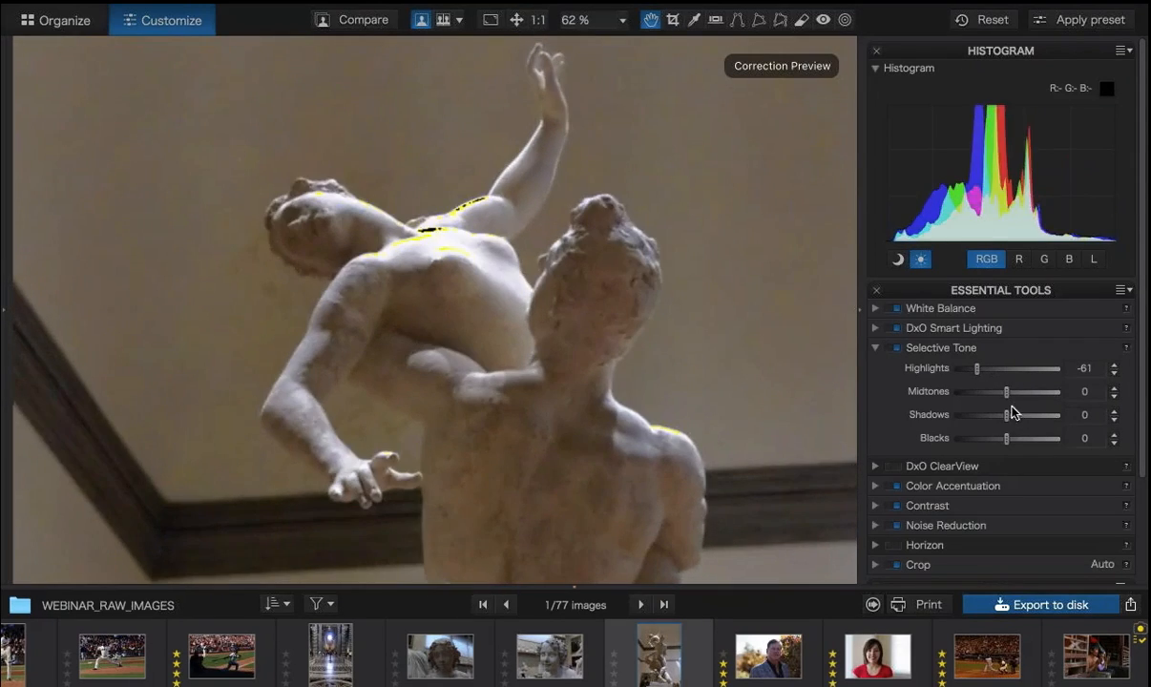
pyautogui.moveTo(1007, 392); pyautogui.dragTo(1038, 403)
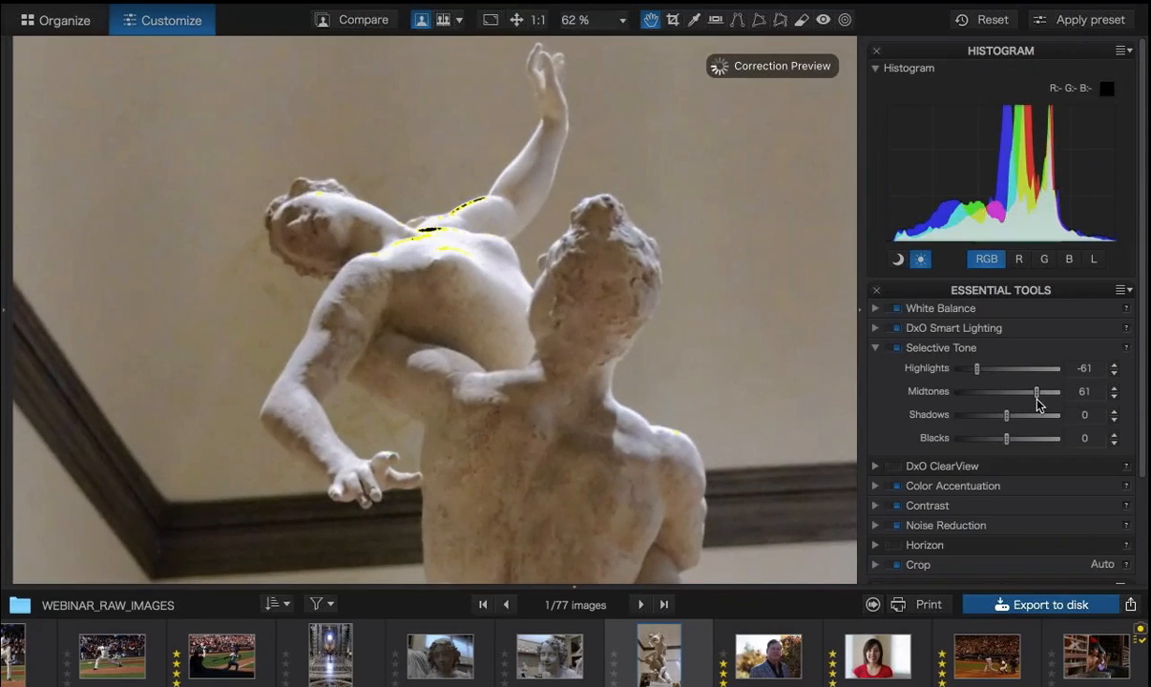
pyautogui.click(923, 260)
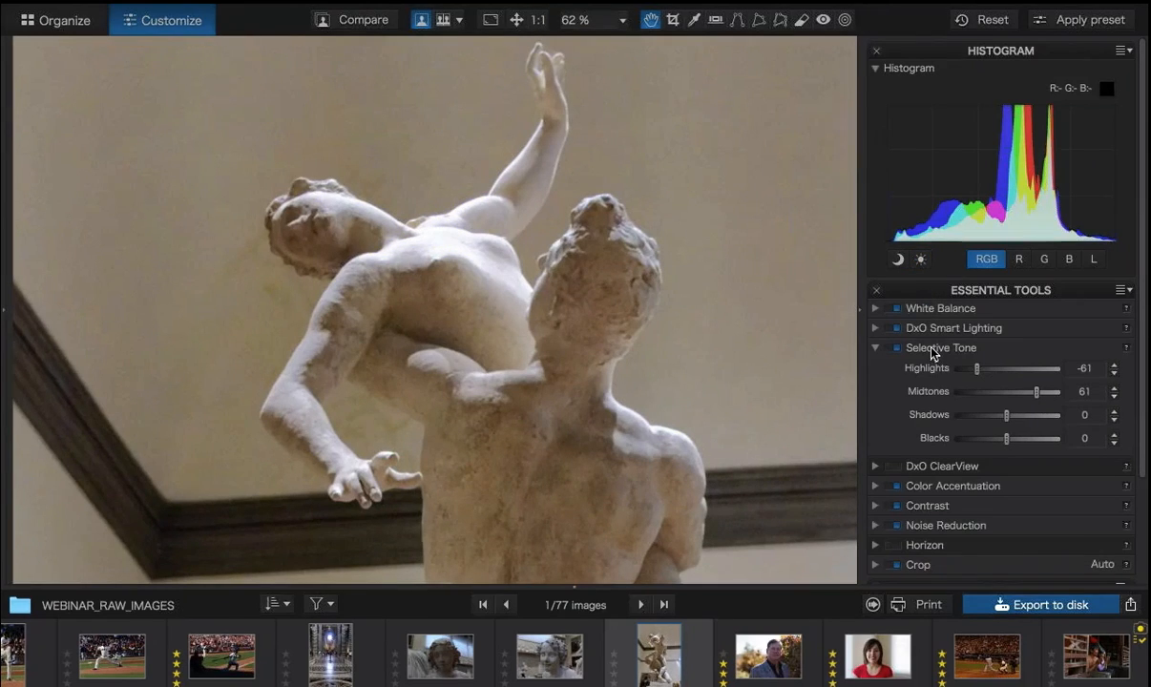
# Compare the statue photo with Selective Tone off and on, and inspect the lower figures at 100 %.
pyautogui.click(931, 352)
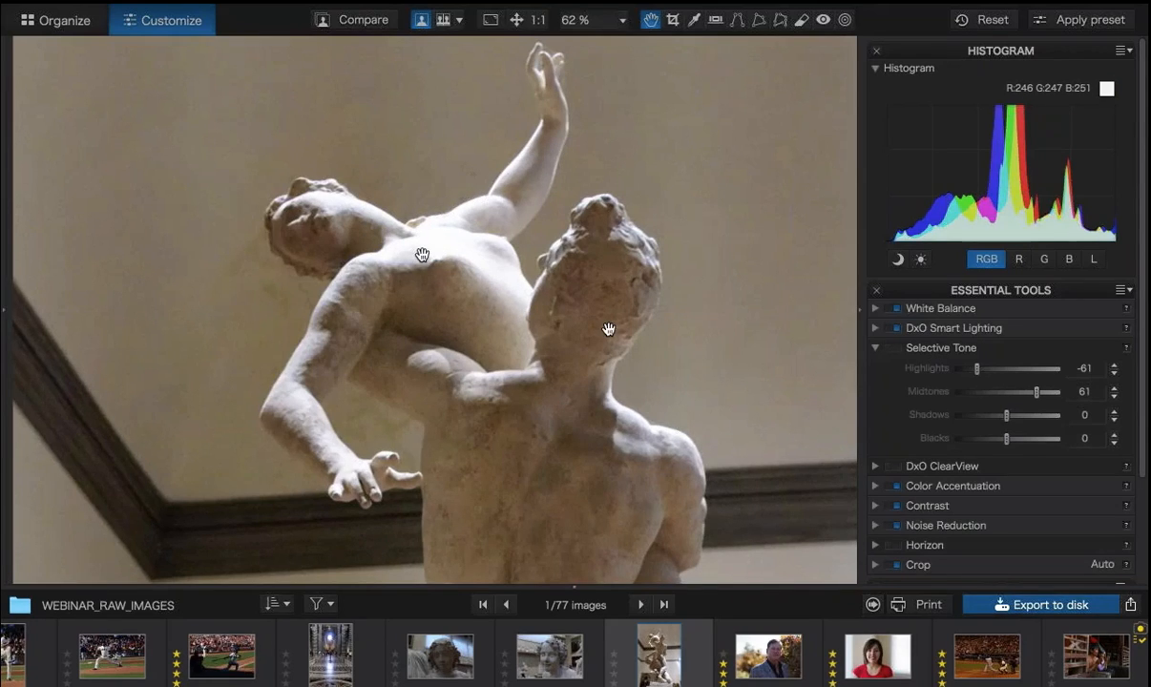
pyautogui.click(950, 350)
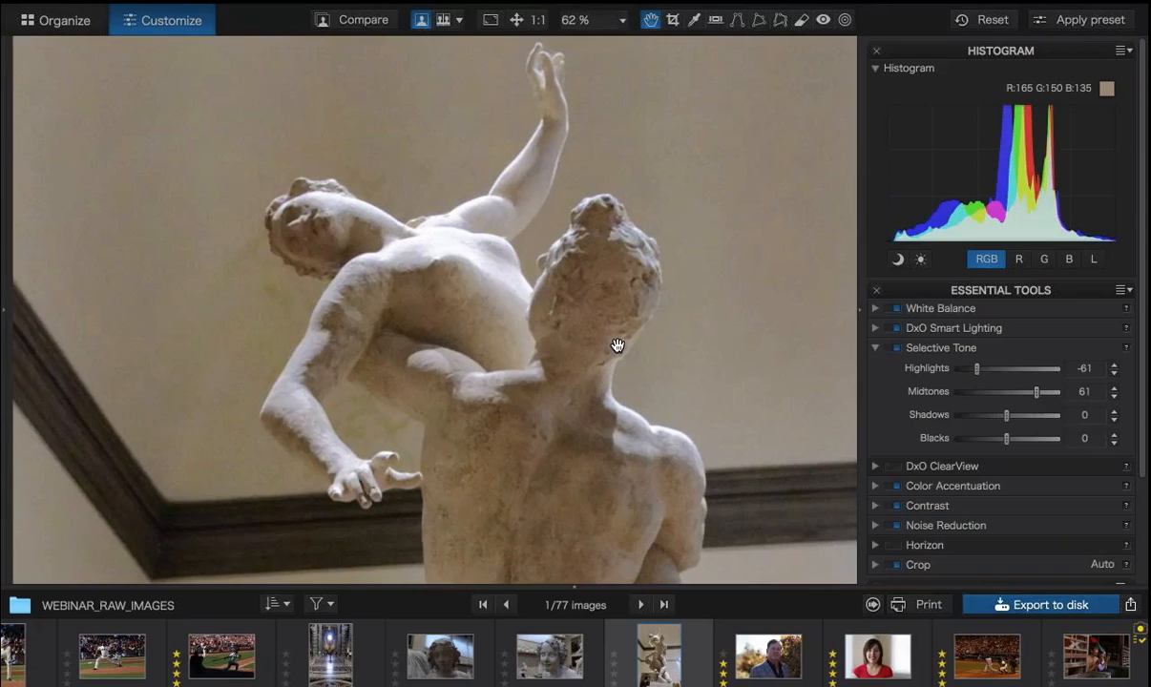
pyautogui.click(617, 420)
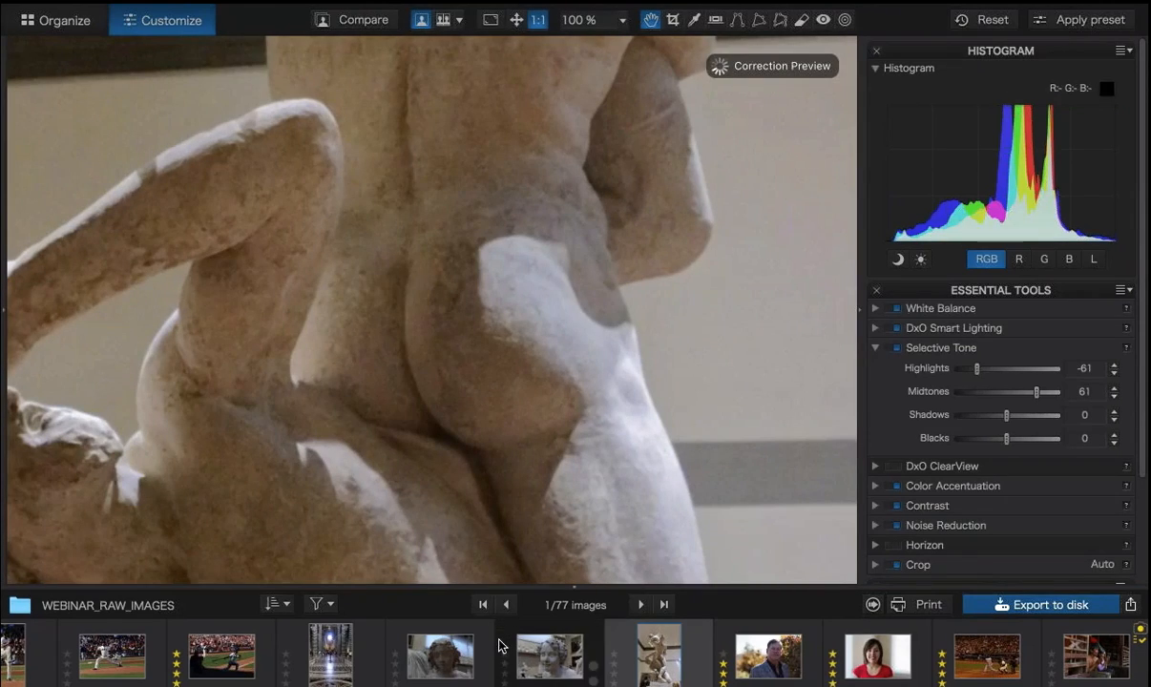
pyautogui.doubleClick(496, 276)
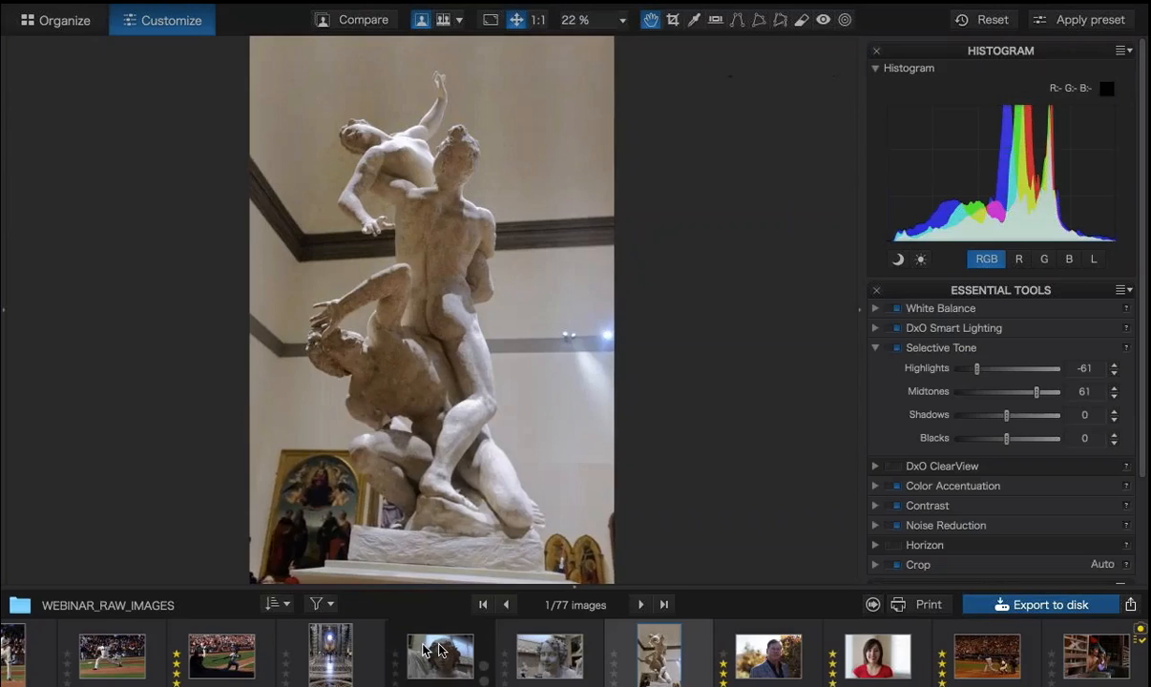
# Find and open the portrait of the bald man in the black shirt, and zoom to 100 % on his face.
pyautogui.hscroll(-2, 439, 651)
pyautogui.hscroll(-5, 439, 651)
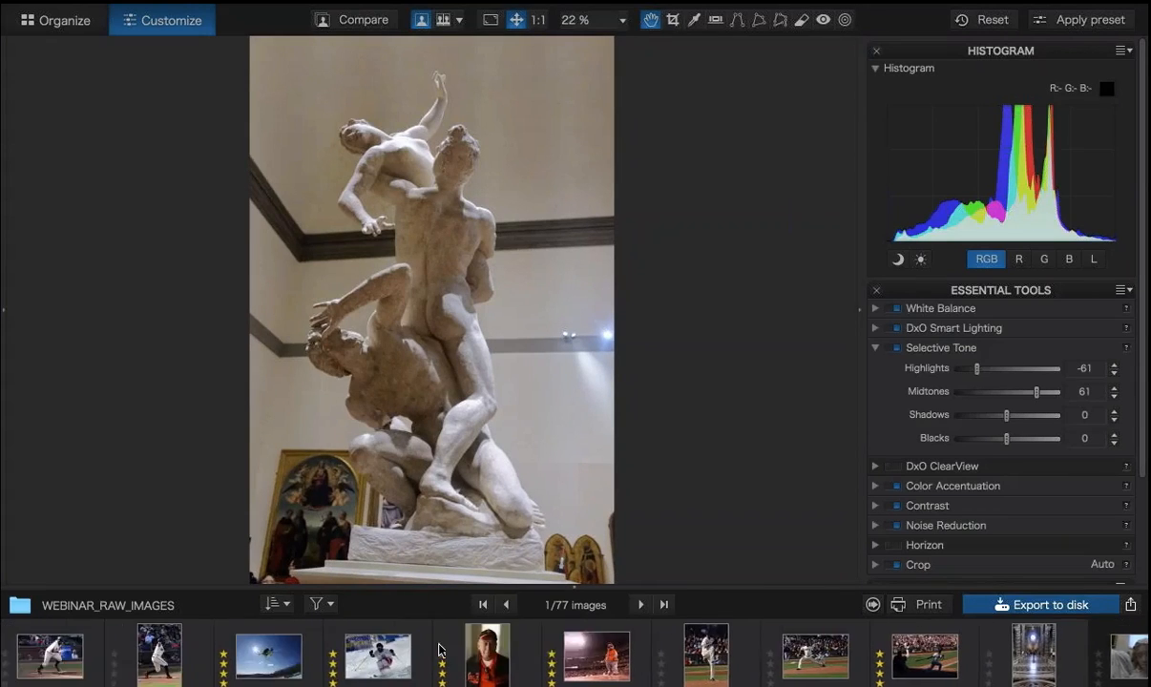
pyautogui.hscroll(3, 439, 651)
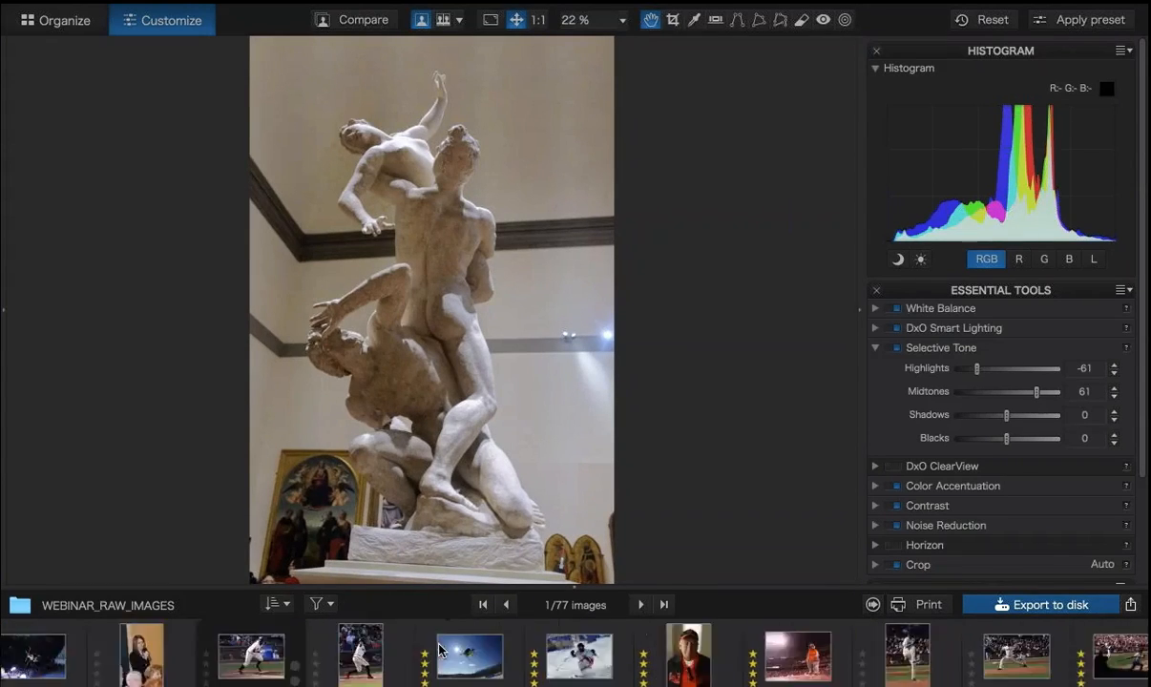
pyautogui.hscroll(8, 439, 651)
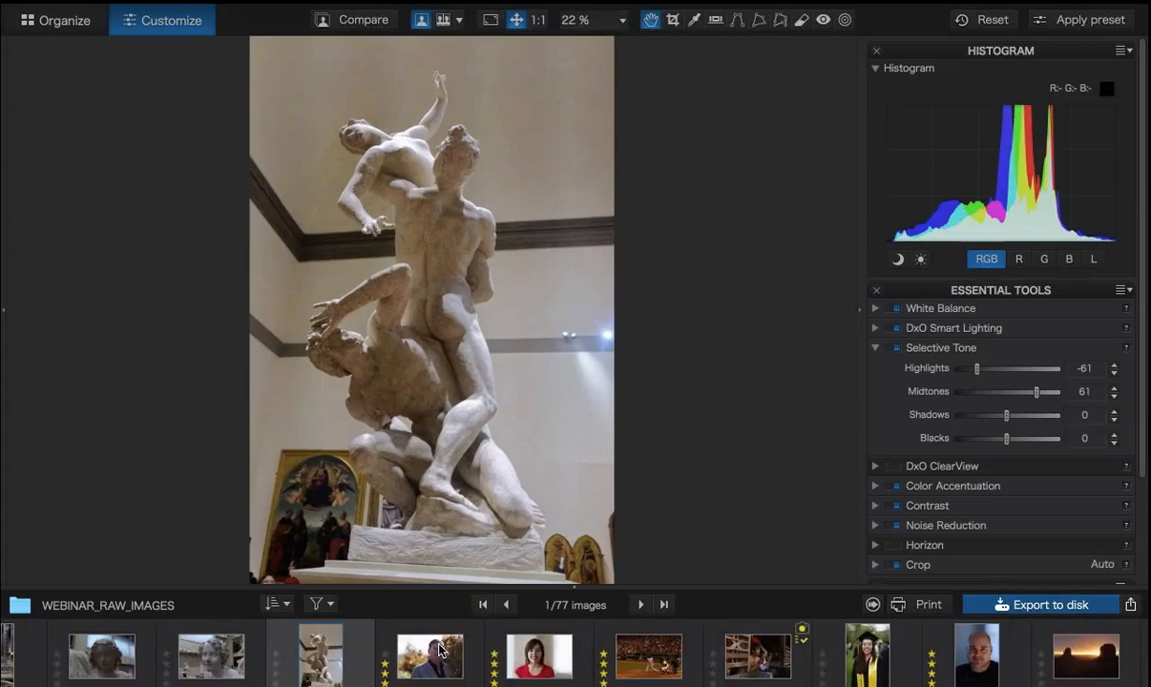
pyautogui.hscroll(4, 439, 651)
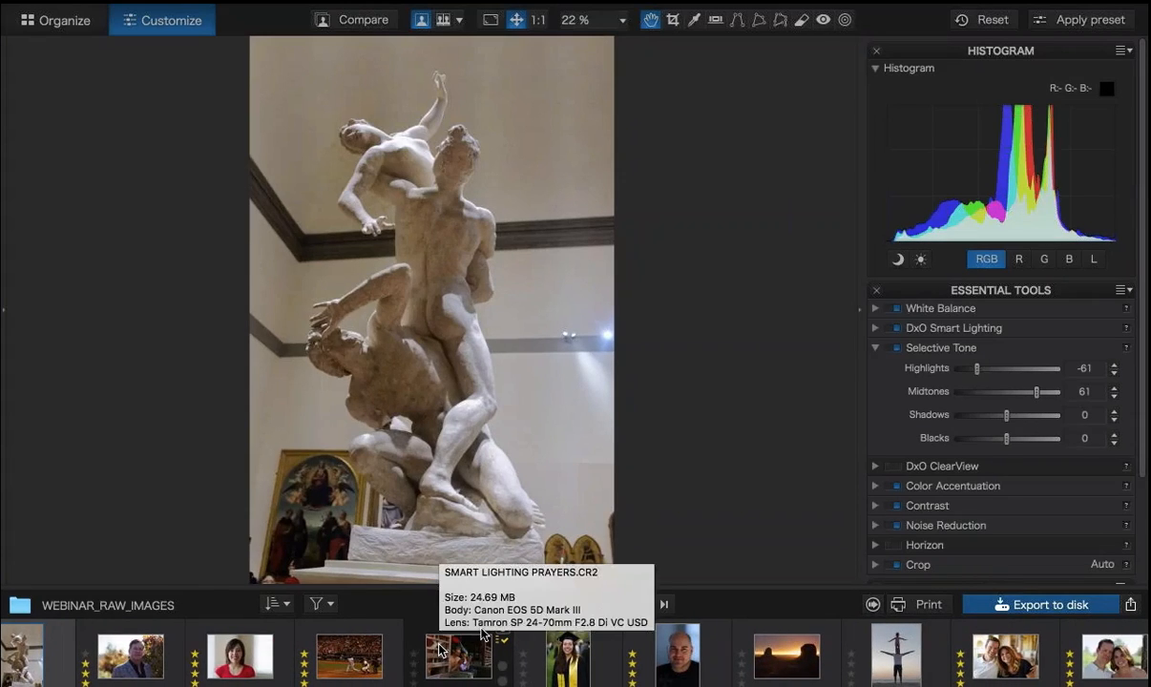
pyautogui.click(680, 649)
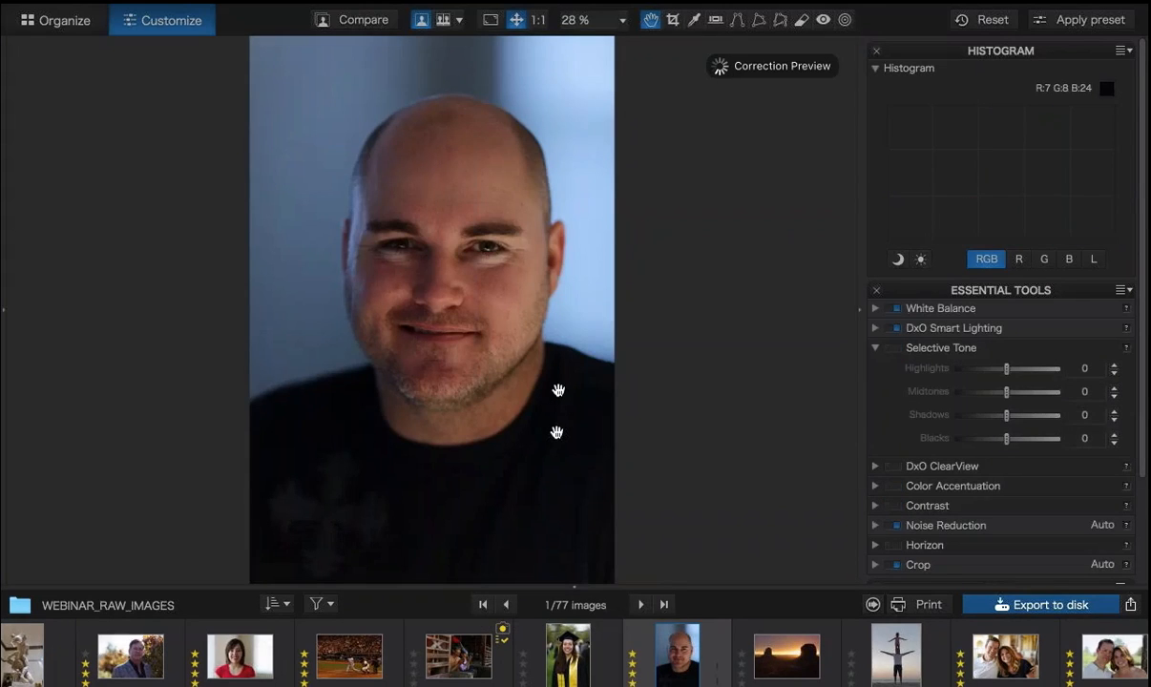
pyautogui.click(412, 266)
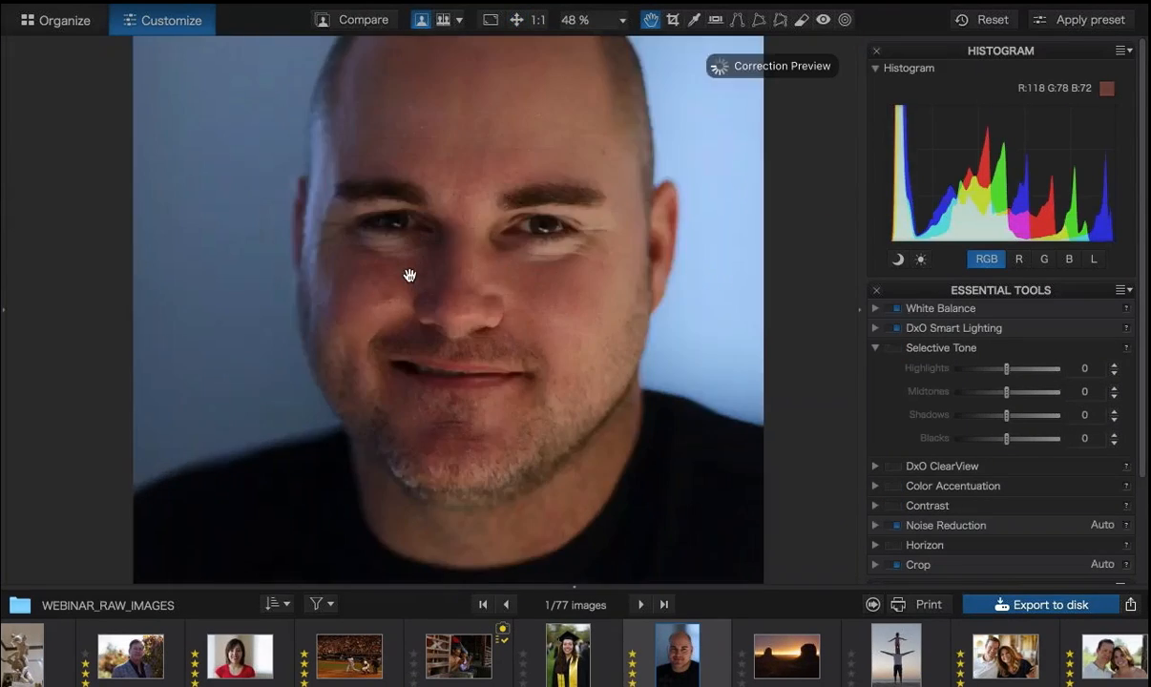
pyautogui.moveTo(485, 249); pyautogui.dragTo(511, 242)
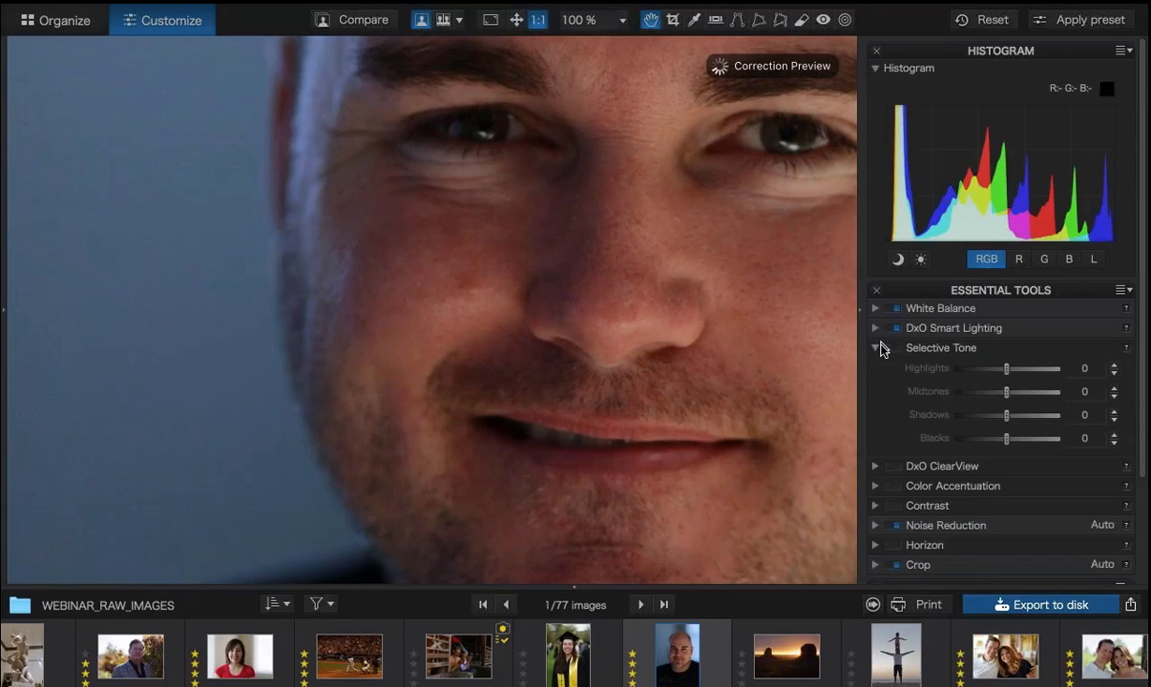
# Switch the portrait's Noise Reduction to PRIME and show its advanced Chrominance, Low freq. and Dead pixels settings.
pyautogui.click(877, 350)
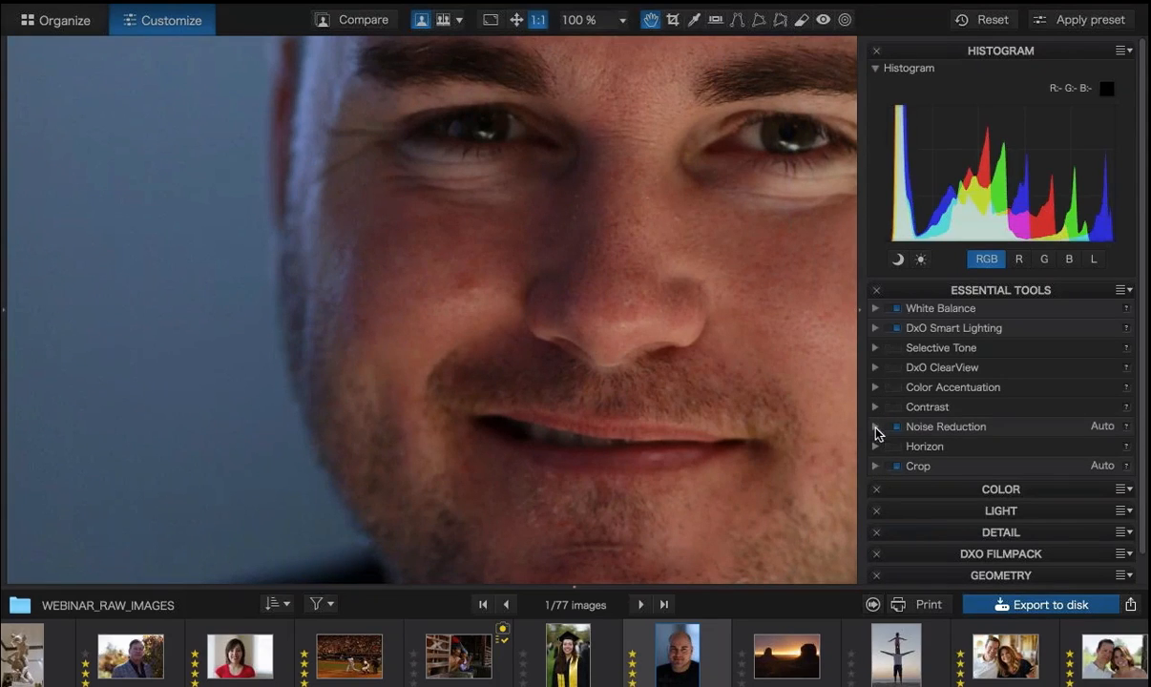
pyautogui.click(877, 429)
pyautogui.click(1020, 457)
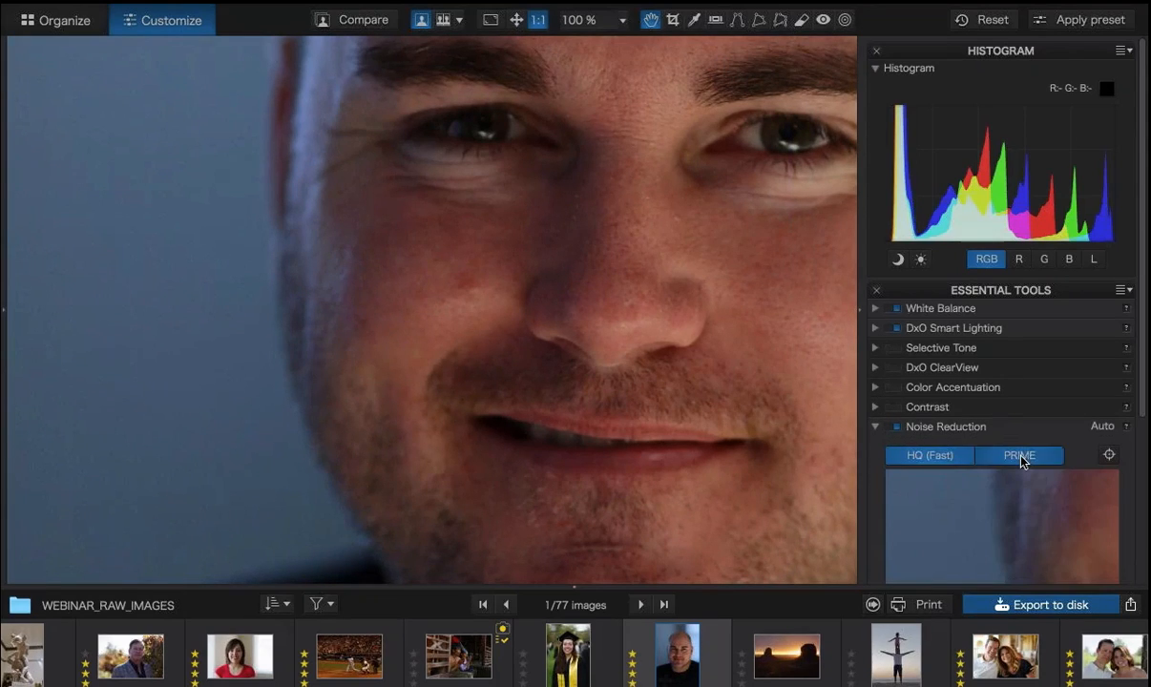
pyautogui.scroll(-5, 1058, 470)
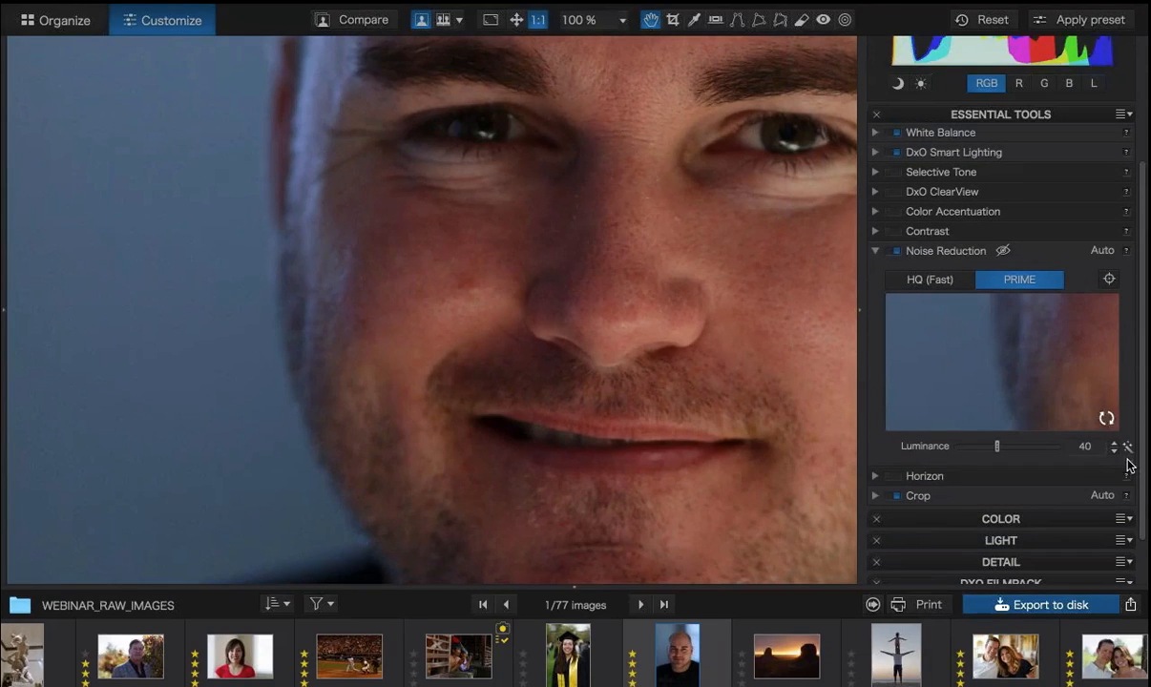
pyautogui.click(1128, 461)
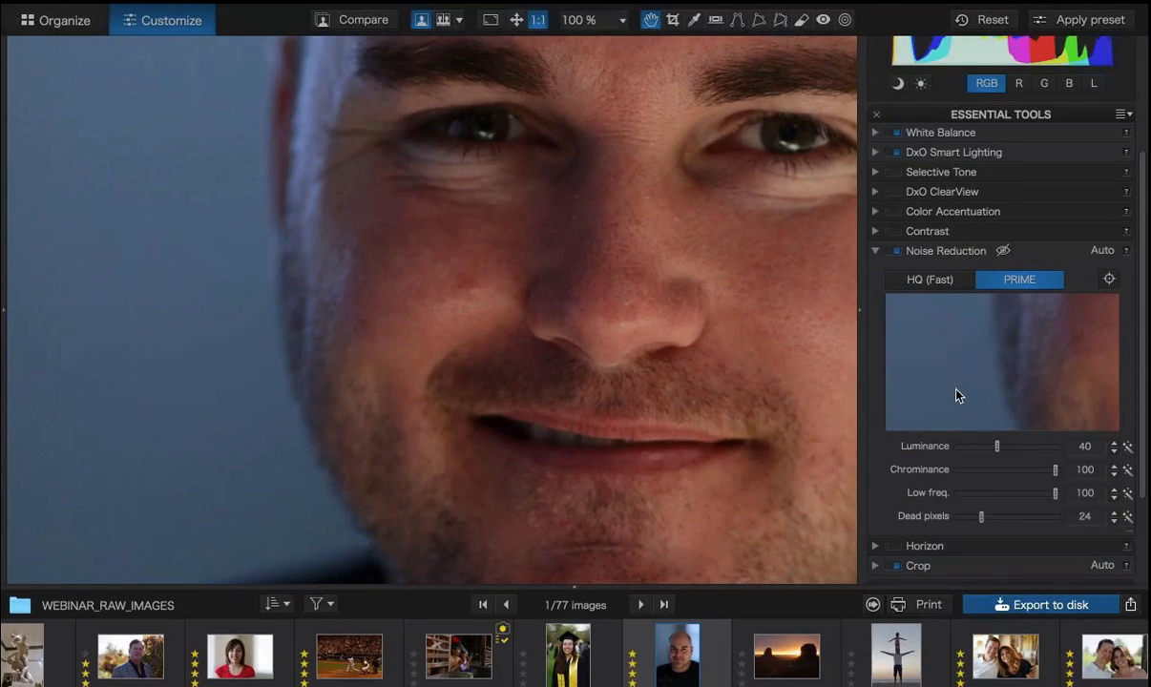
pyautogui.scroll(-2, 957, 395)
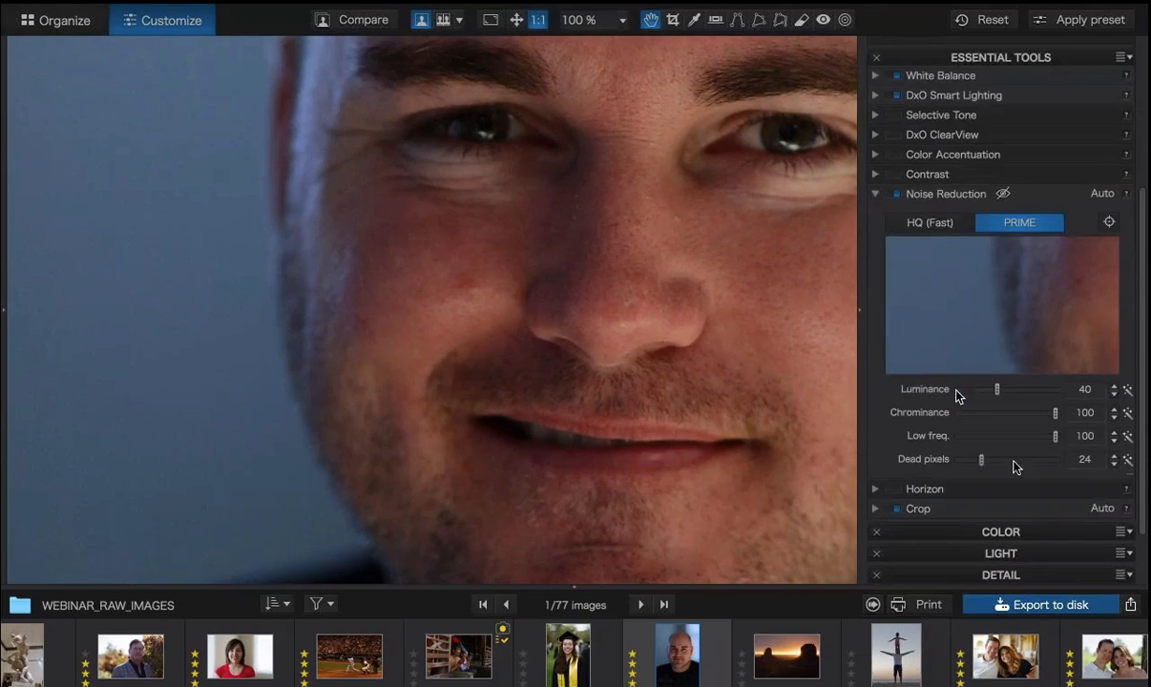
# Try a Chrominance noise reduction of 86 on the portrait and return it to 100.
pyautogui.moveTo(1055, 414)
pyautogui.mouseDown()
pyautogui.moveTo(1028, 414)
pyautogui.moveTo(1041, 418)
pyautogui.mouseUp()
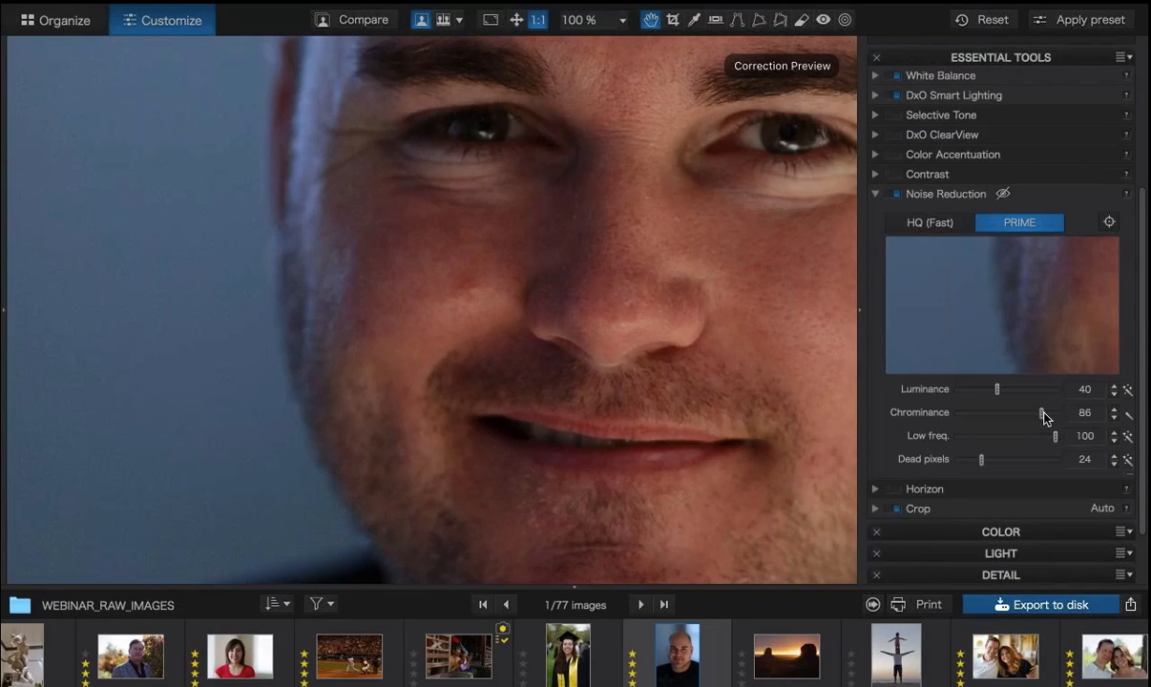
pyautogui.moveTo(1068, 418); pyautogui.dragTo(1070, 413)
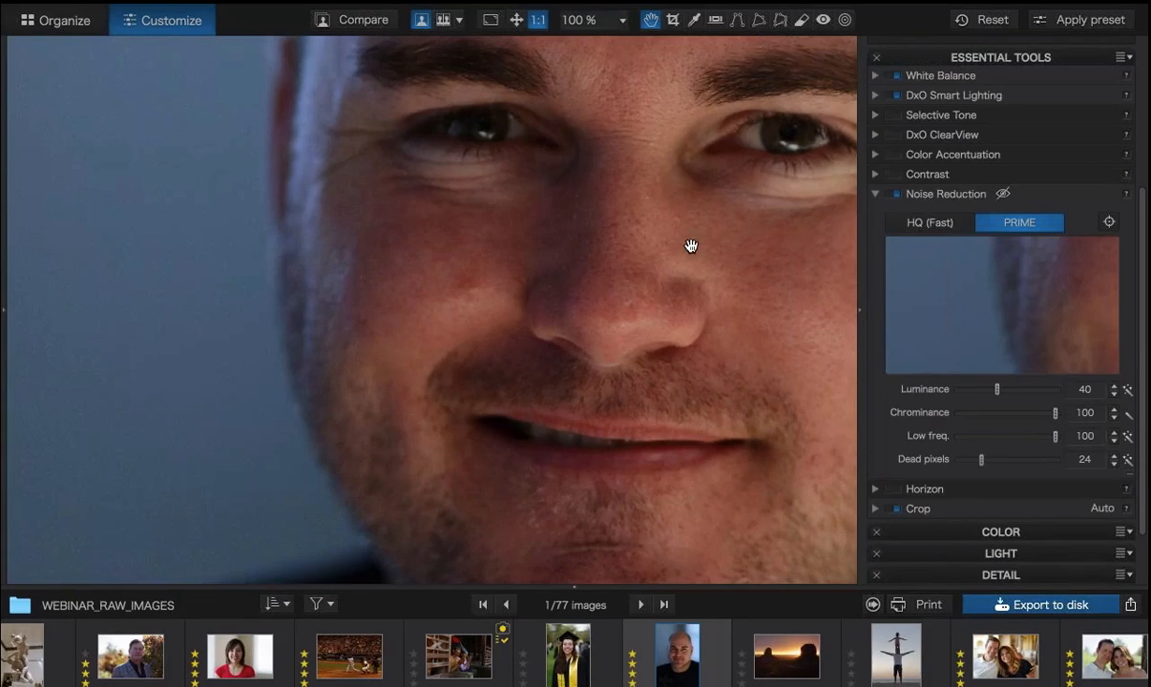
pyautogui.scroll(5, 692, 247)
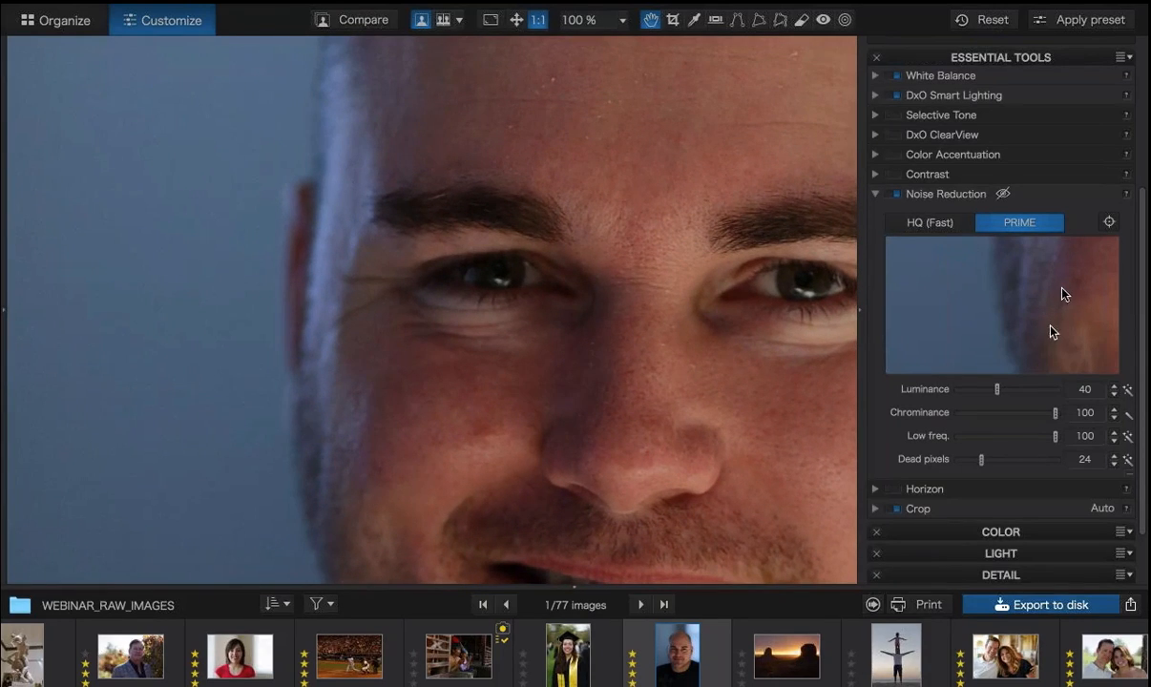
# Preview the PRIME noise reduction where the man's ear and shaded temple meet the blue background, using the magnifier centre.
pyautogui.click(1109, 223)
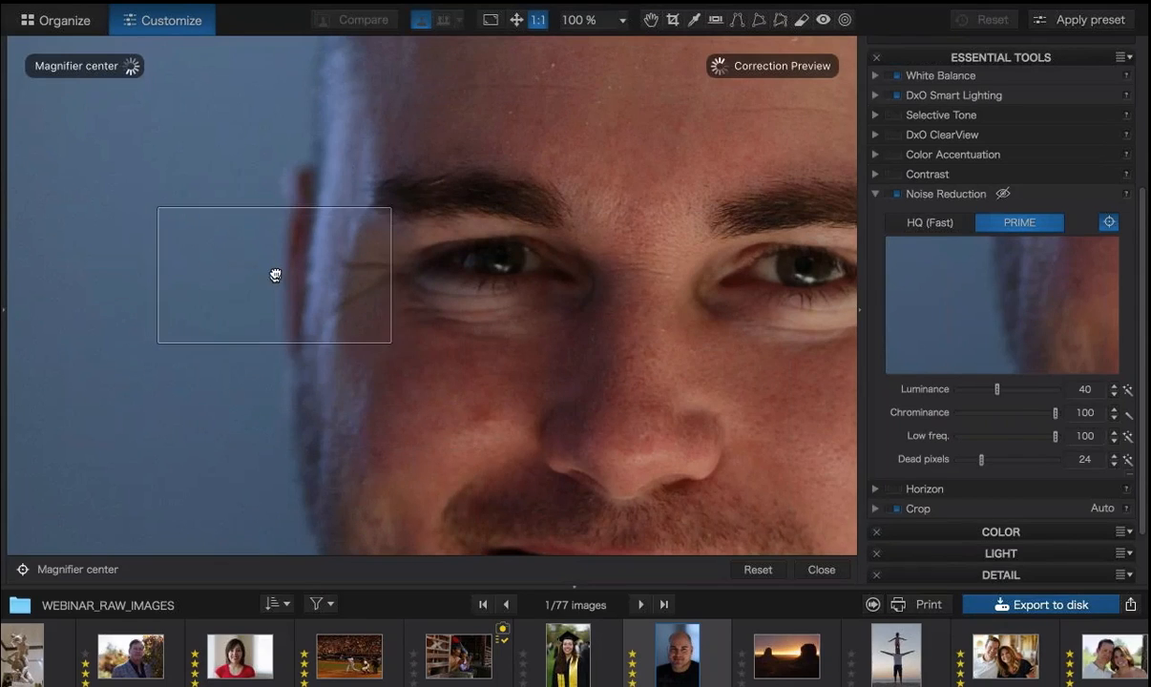
pyautogui.click(271, 266)
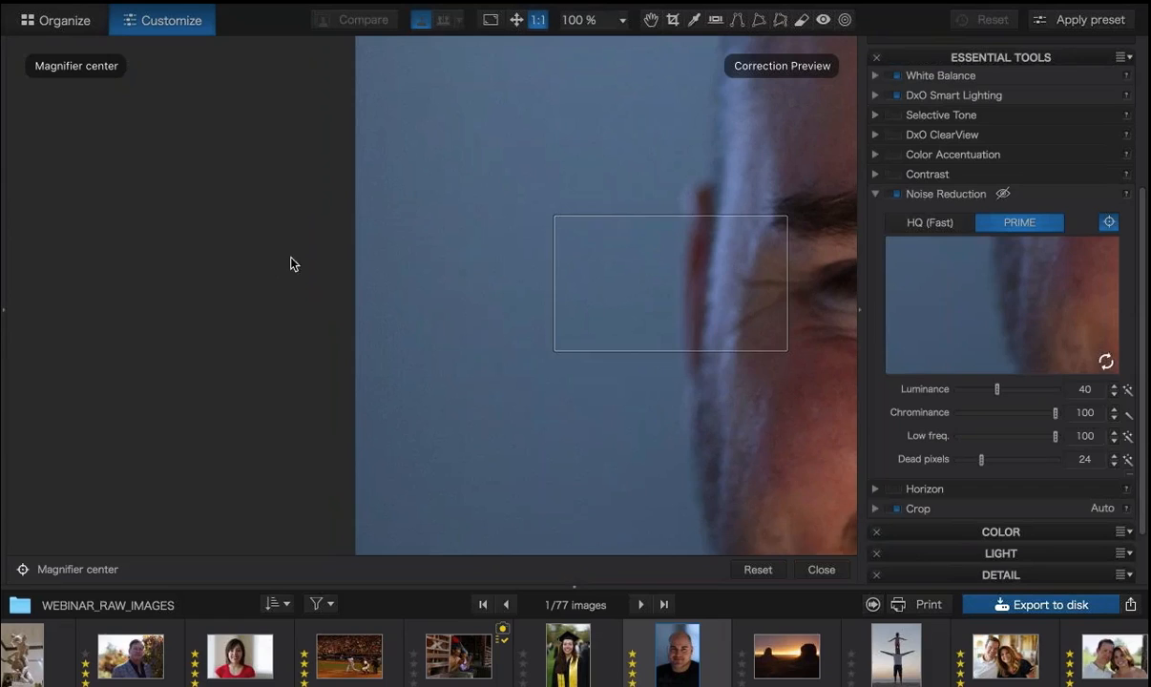
pyautogui.click(640, 298)
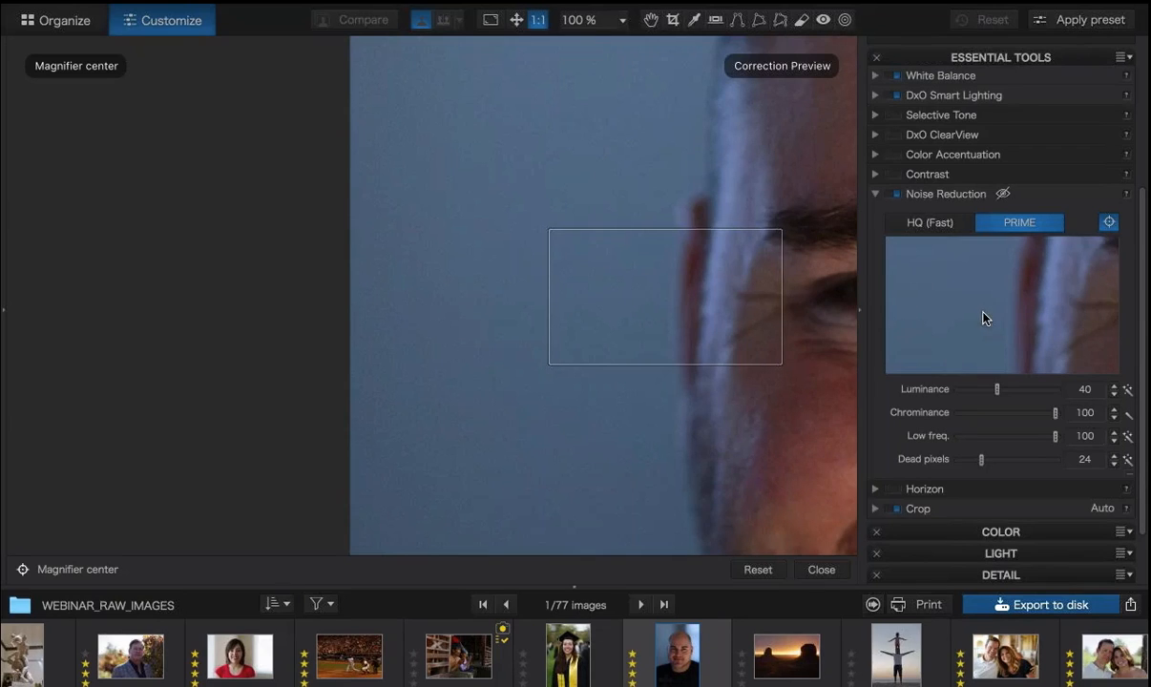
# Move the noise reduction magnifier centre to the eye and brow on the lit side of the face, and close the magnifier tool.
pyautogui.hscroll(9, 749, 374)
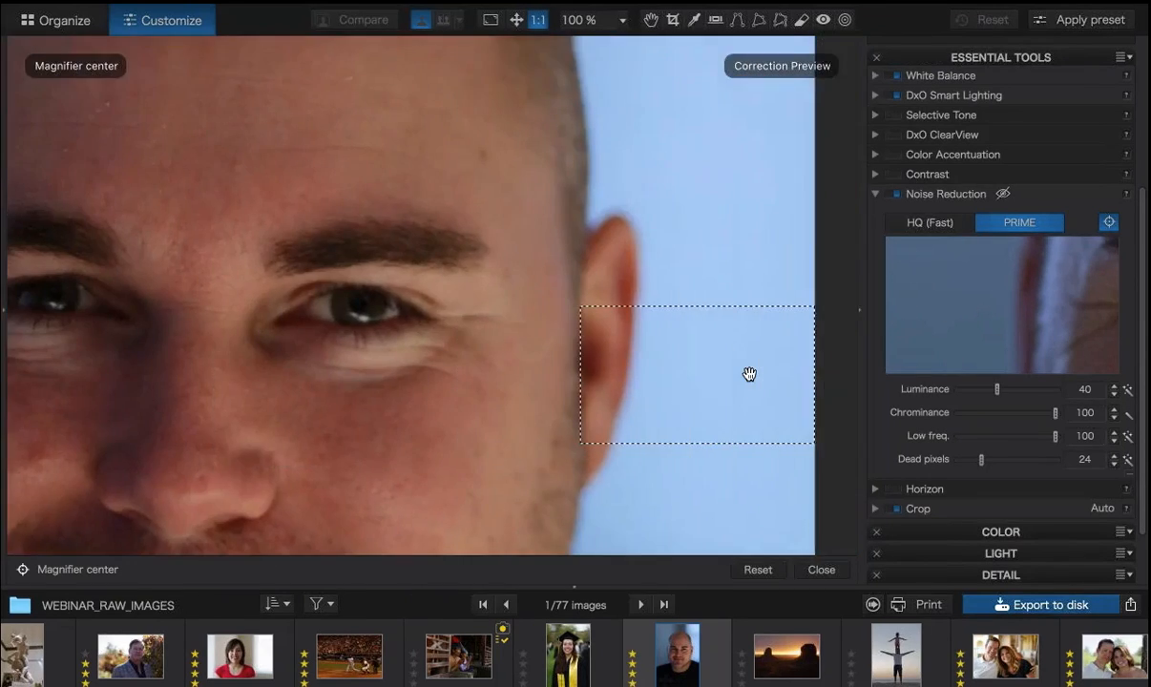
pyautogui.hscroll(-3, 749, 374)
pyautogui.hscroll(-1, 750, 374)
pyautogui.moveTo(142, 275); pyautogui.dragTo(552, 280)
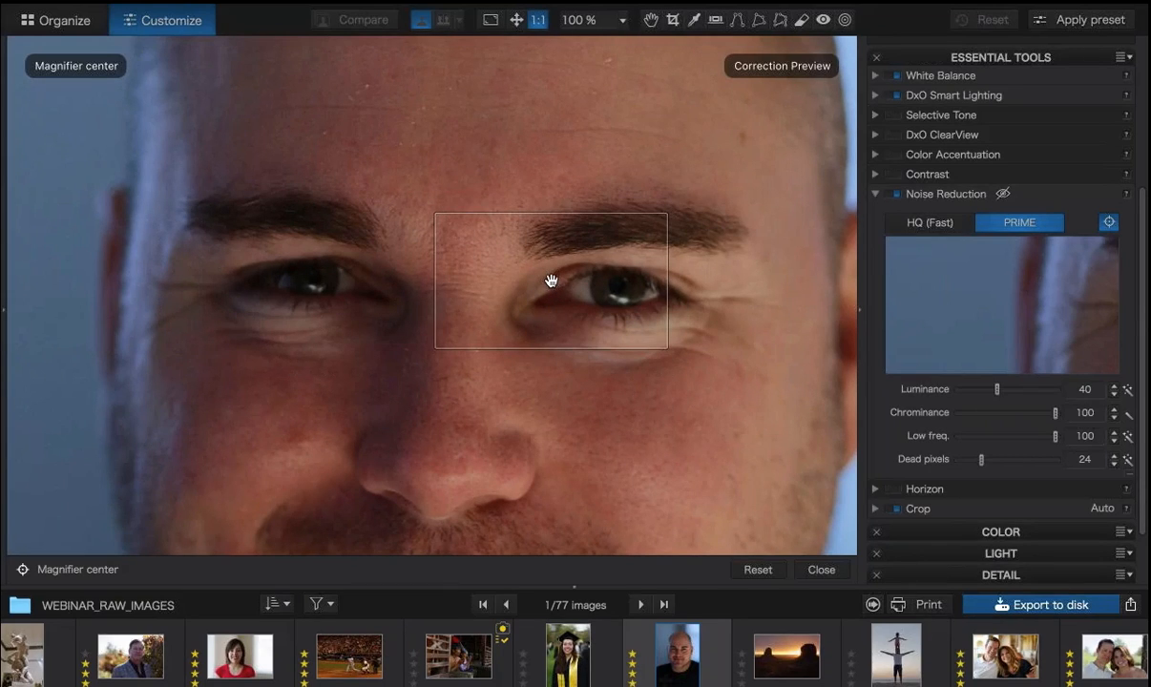
pyautogui.hscroll(-5, 552, 279)
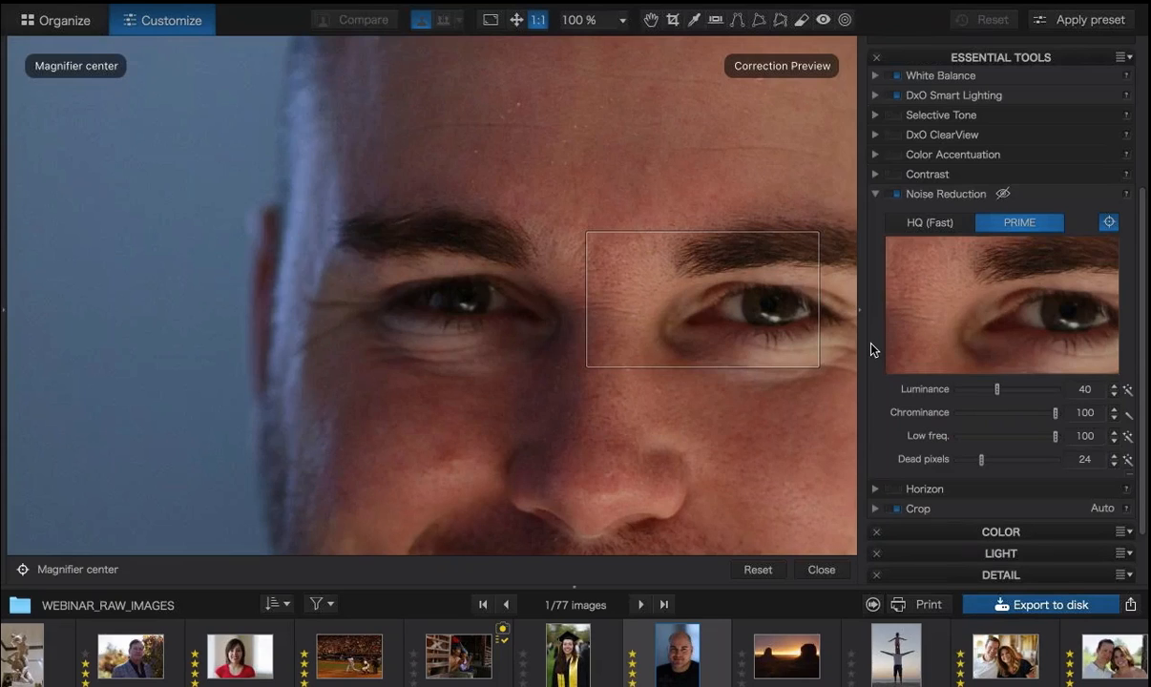
pyautogui.click(821, 570)
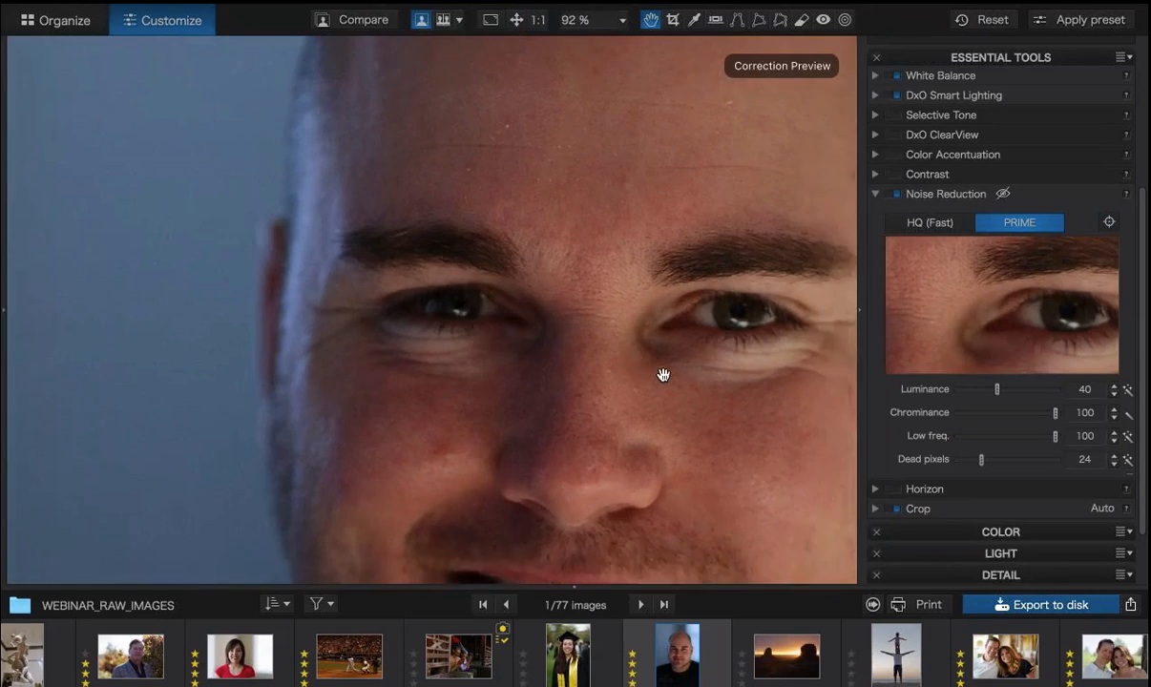
# Fit the portrait to the window, and find and open the photo of the upside-down skier in front of the mountains.
pyautogui.click(664, 375)
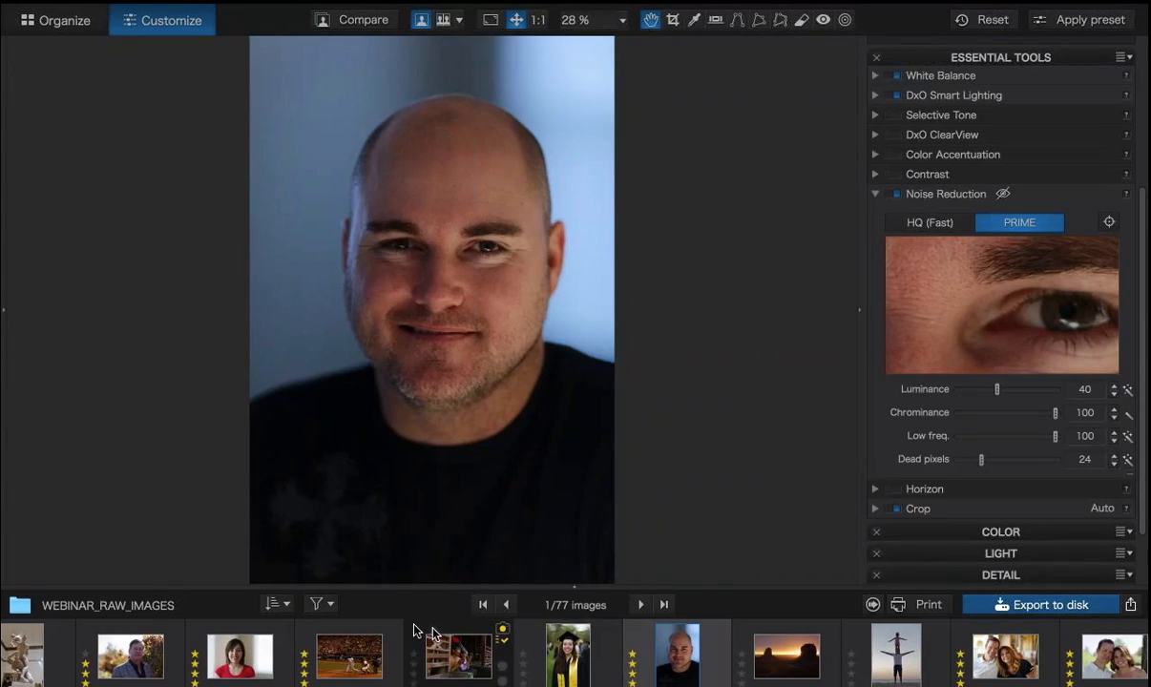
pyautogui.scroll(10, 416, 630)
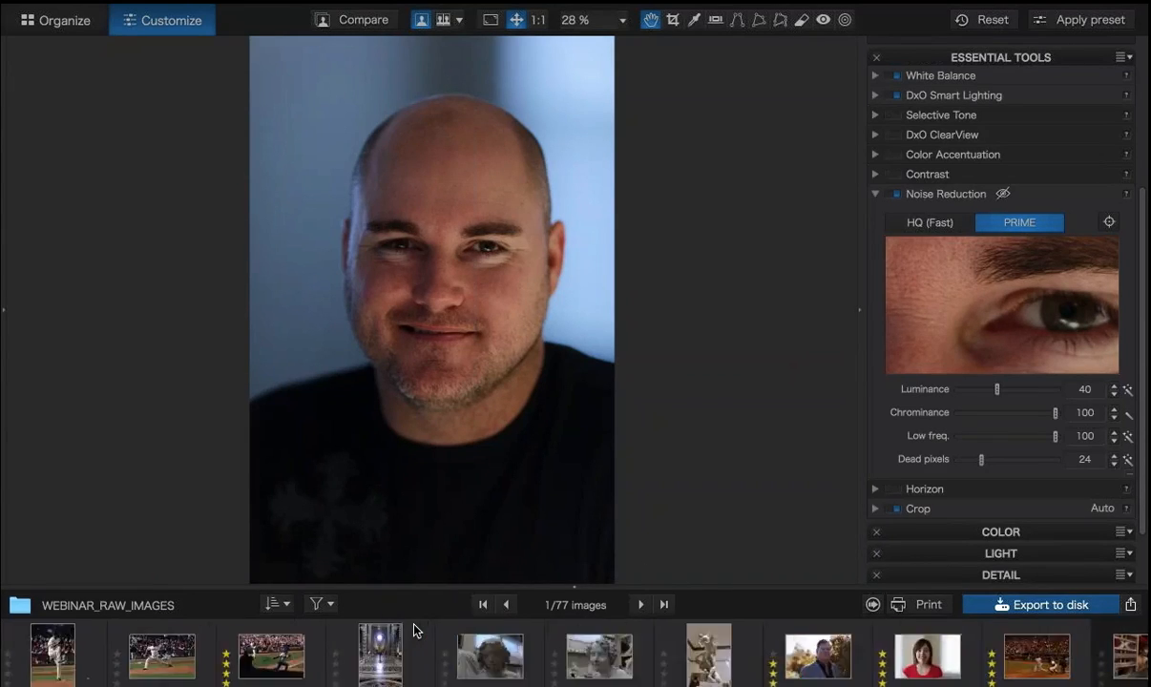
pyautogui.scroll(15, 416, 630)
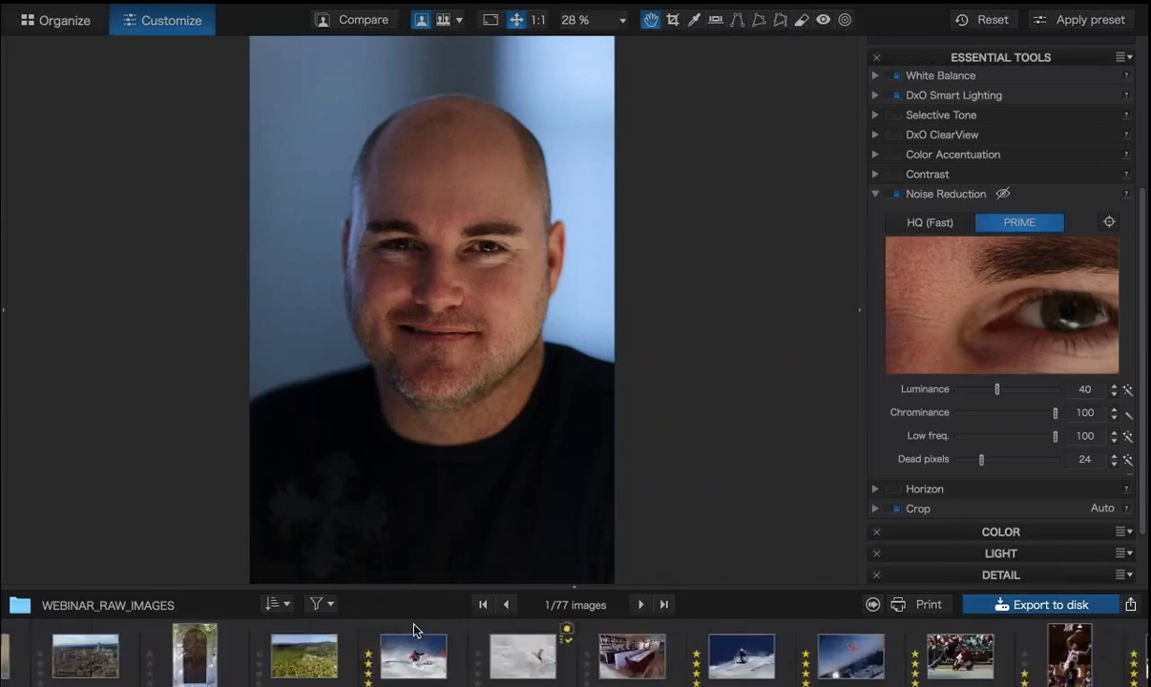
pyautogui.scroll(15, 416, 630)
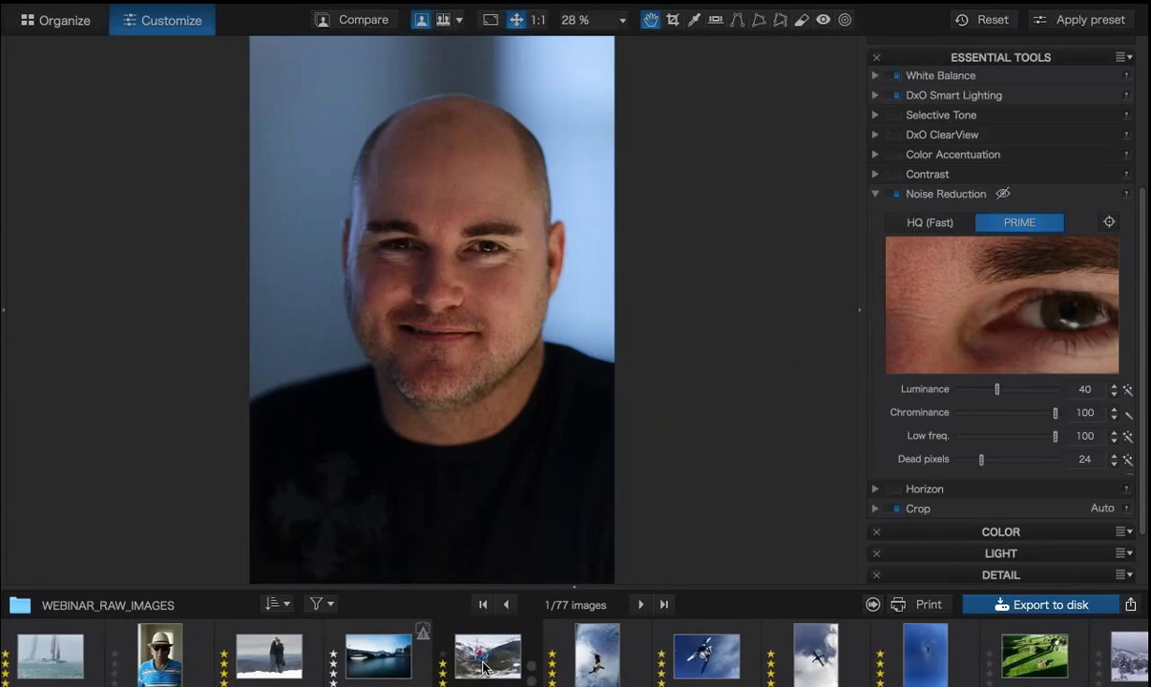
pyautogui.click(484, 669)
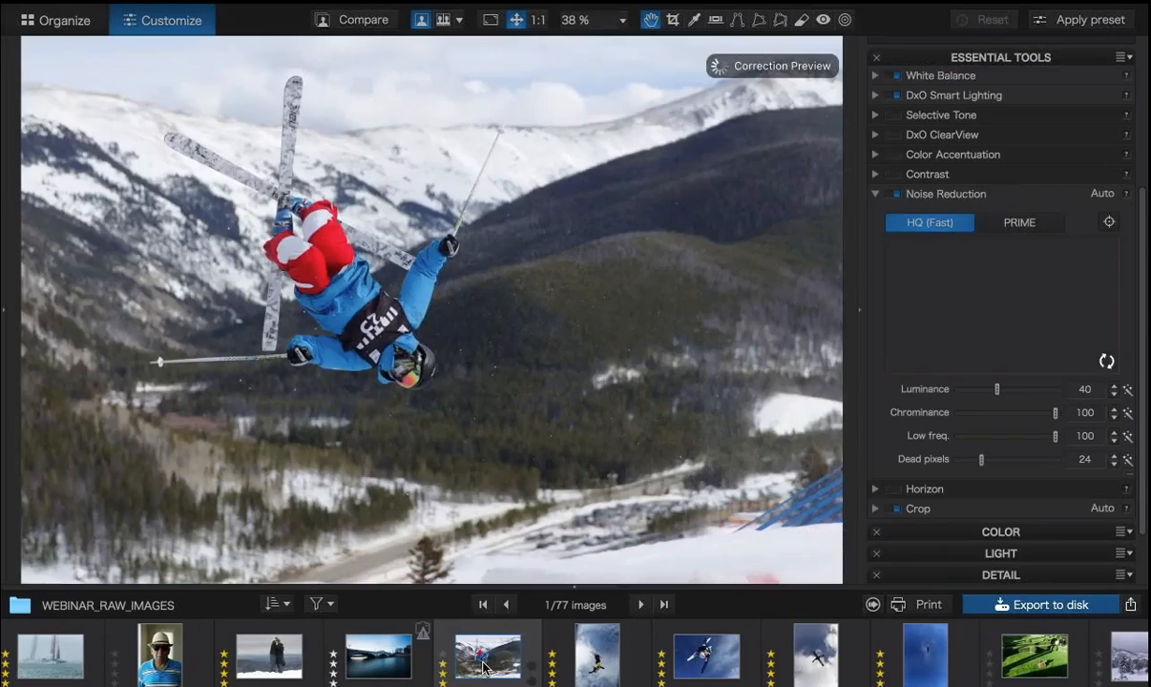
# View the skier photo full screen and check its EXIF information and Navigator overlay, hiding the overlay again.
pyautogui.click(489, 21)
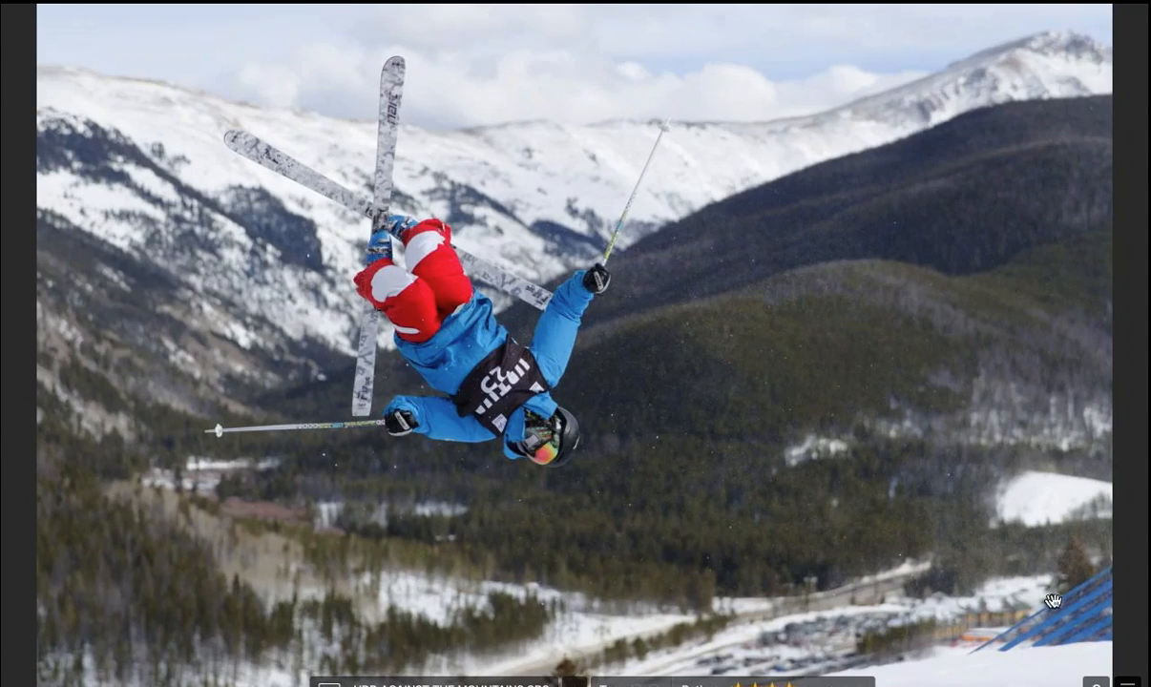
pyautogui.click(1128, 683)
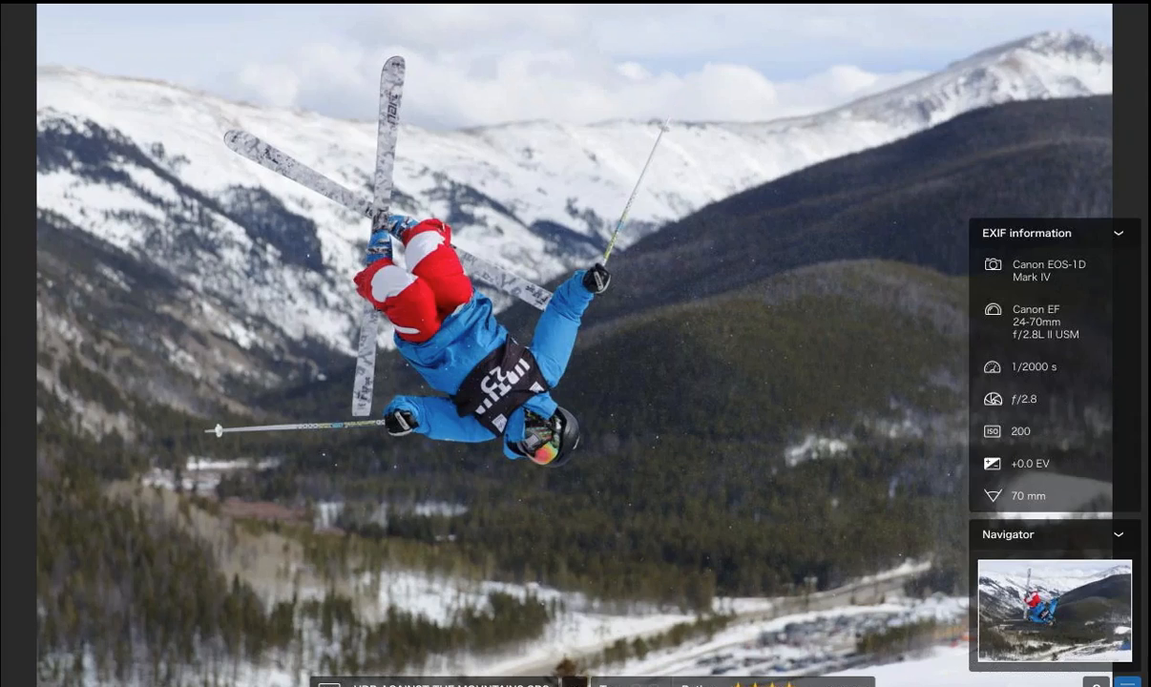
pyautogui.click(1128, 683)
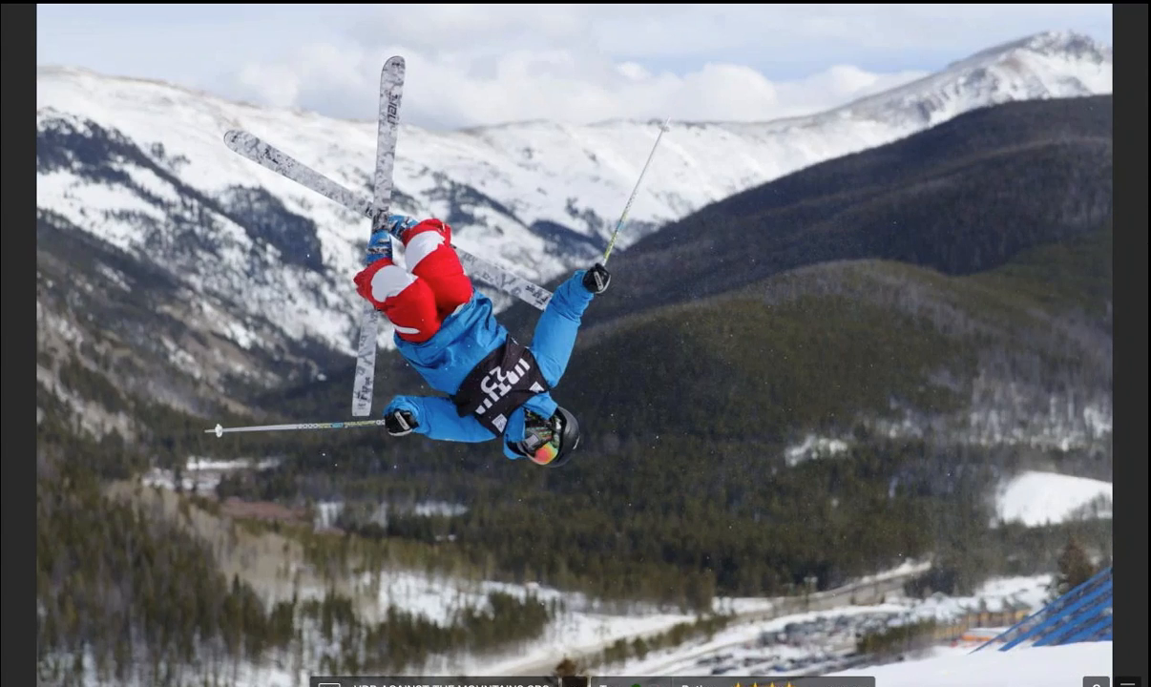